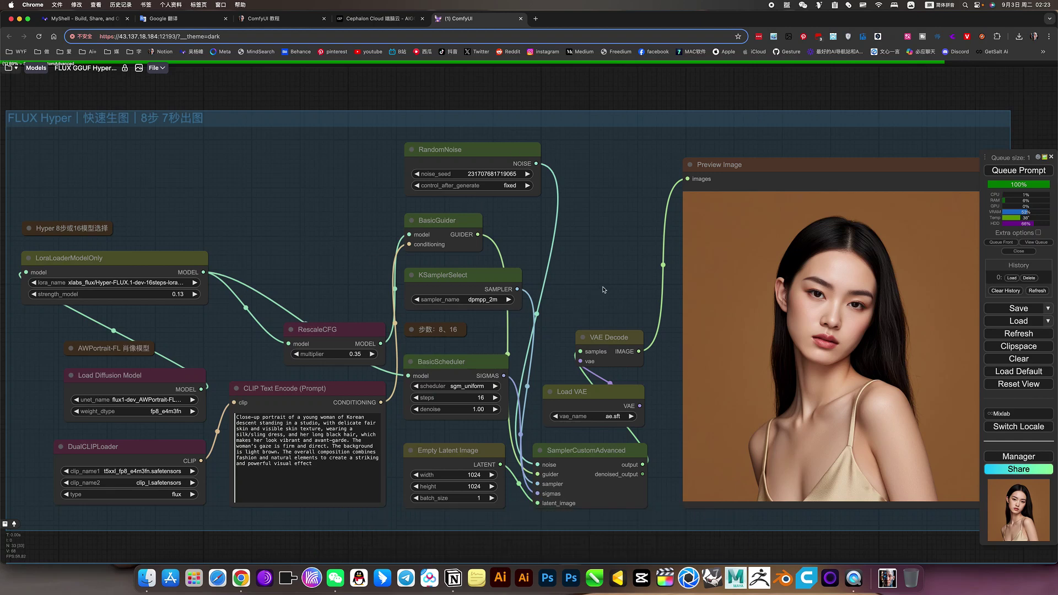
# Step: Examine the FLUX Hyper workflow group, from its LoraLoaderModelOnly node and sampling nodes to the generated portrait in Preview Image
pyautogui.moveTo(602, 289); pyautogui.dragTo(613, 281)
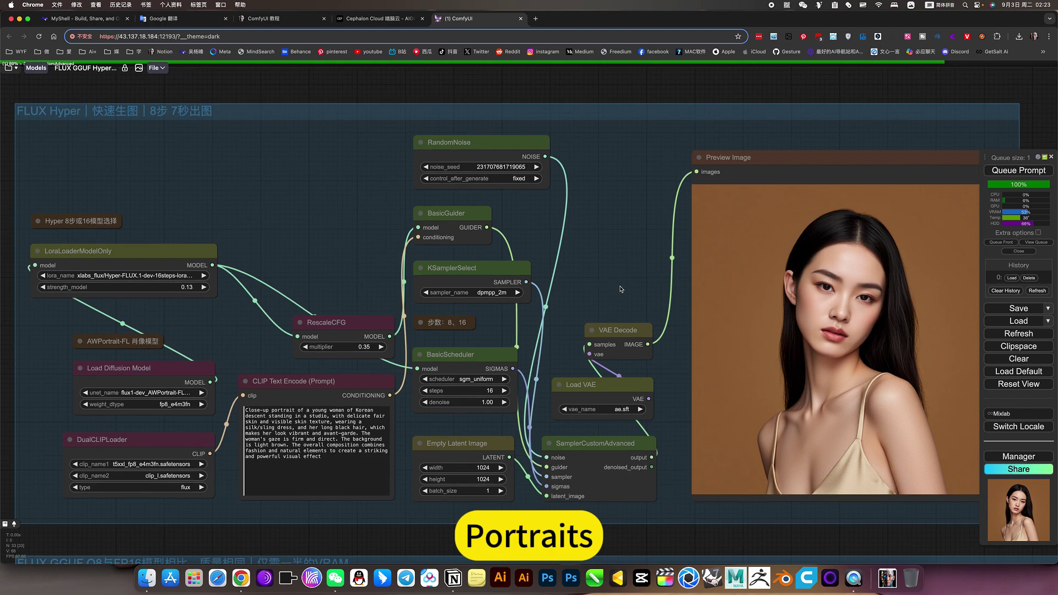
pyautogui.hscroll(5, 661, 302)
pyautogui.scroll(5, 791, 345)
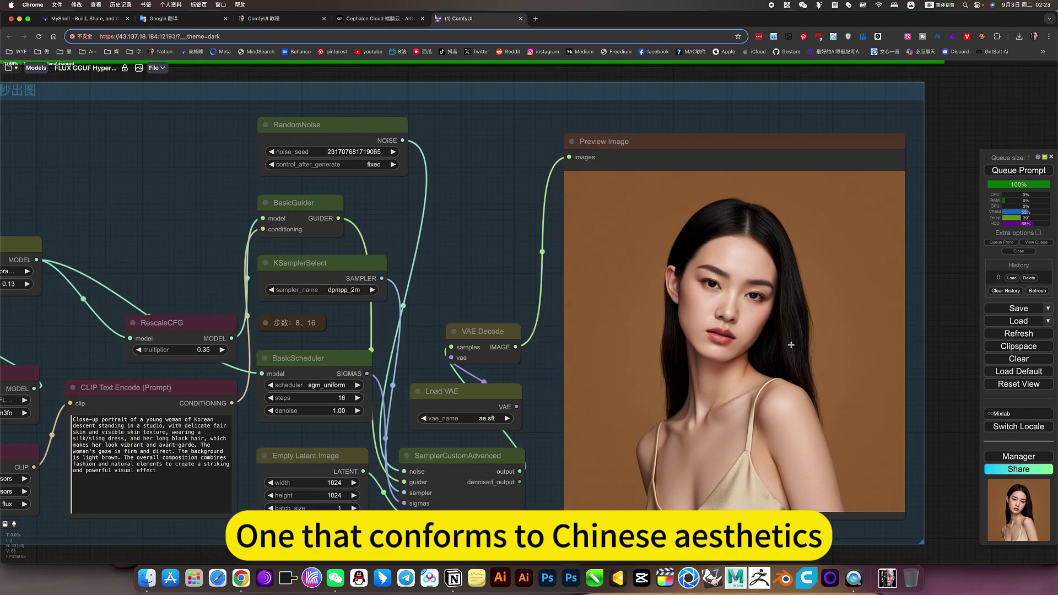
pyautogui.scroll(-5, 791, 345)
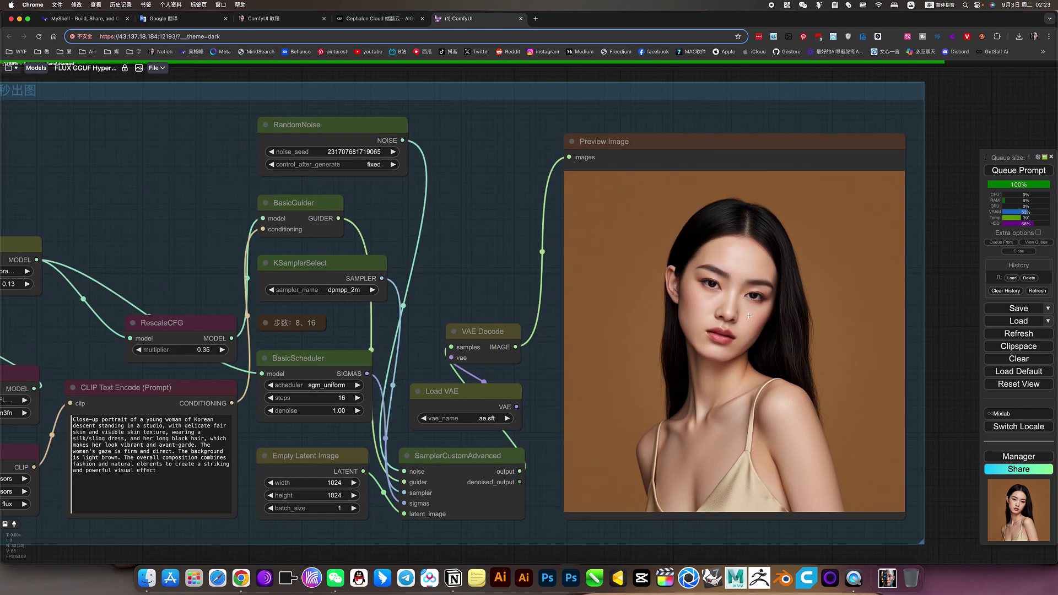
pyautogui.scroll(-3, 712, 245)
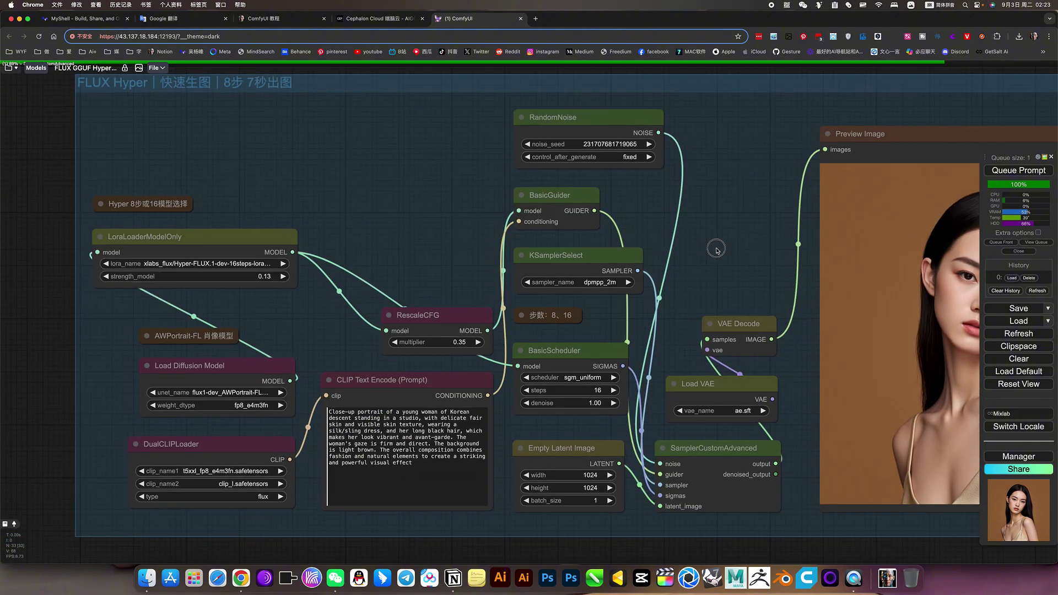
pyautogui.scroll(3, 670, 265)
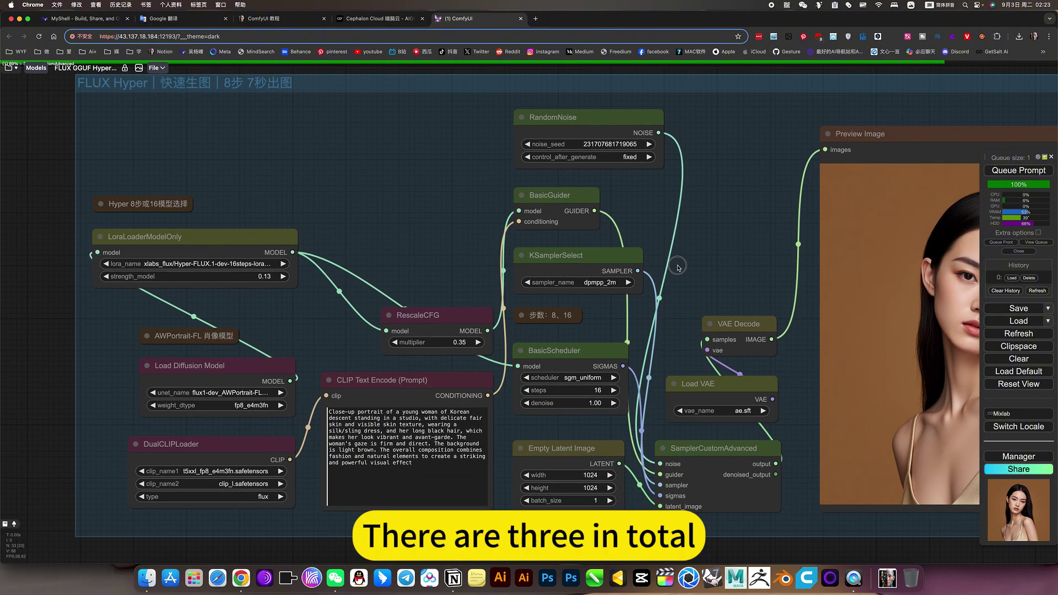
pyautogui.moveTo(688, 264); pyautogui.dragTo(678, 266)
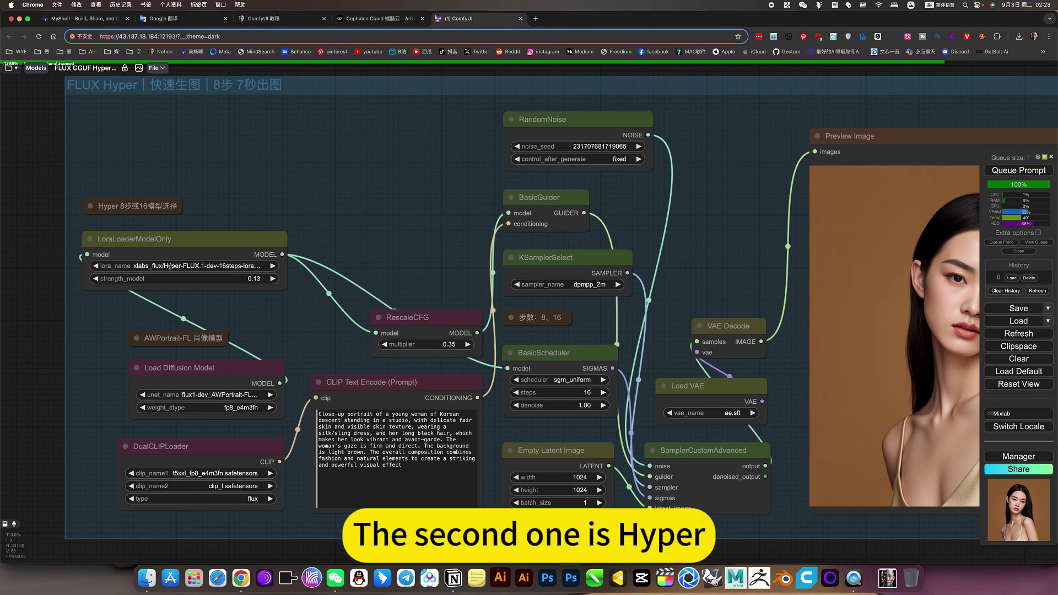
pyautogui.scroll(6, 165, 259)
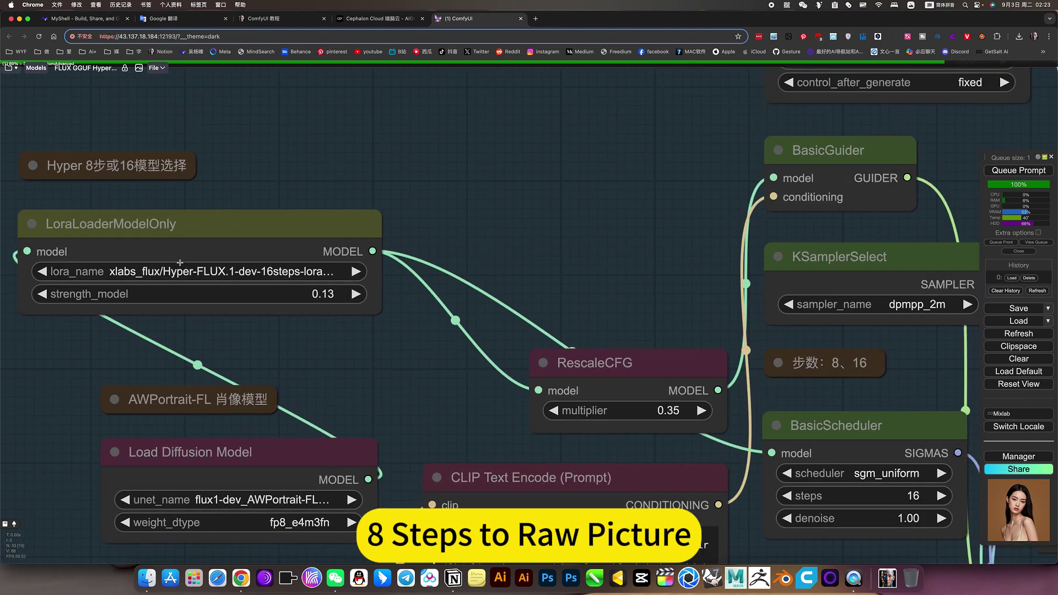
pyautogui.scroll(-5, 182, 270)
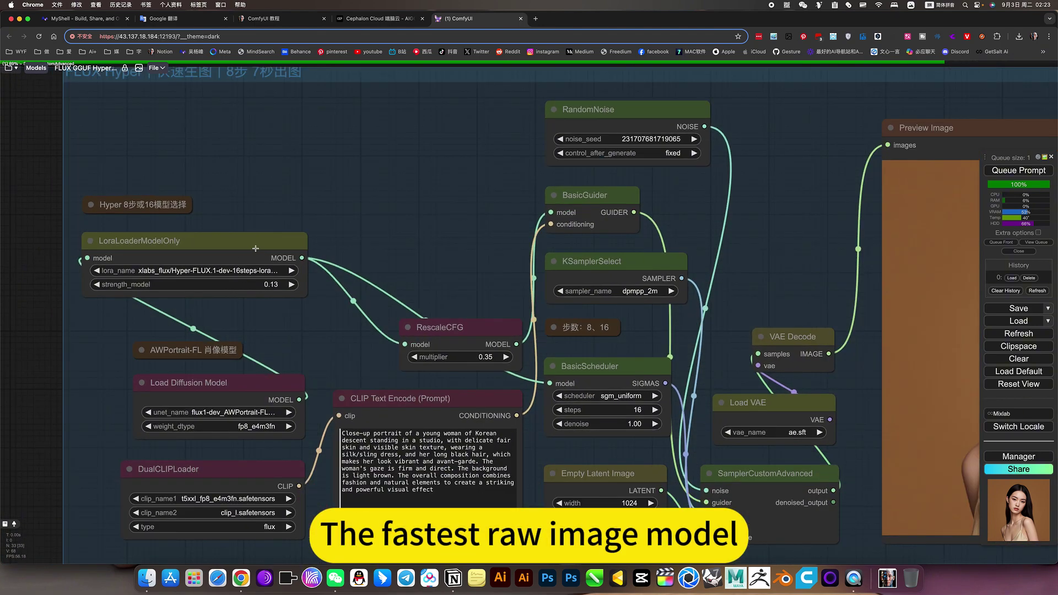
pyautogui.scroll(-4, 284, 315)
pyautogui.scroll(1, 367, 485)
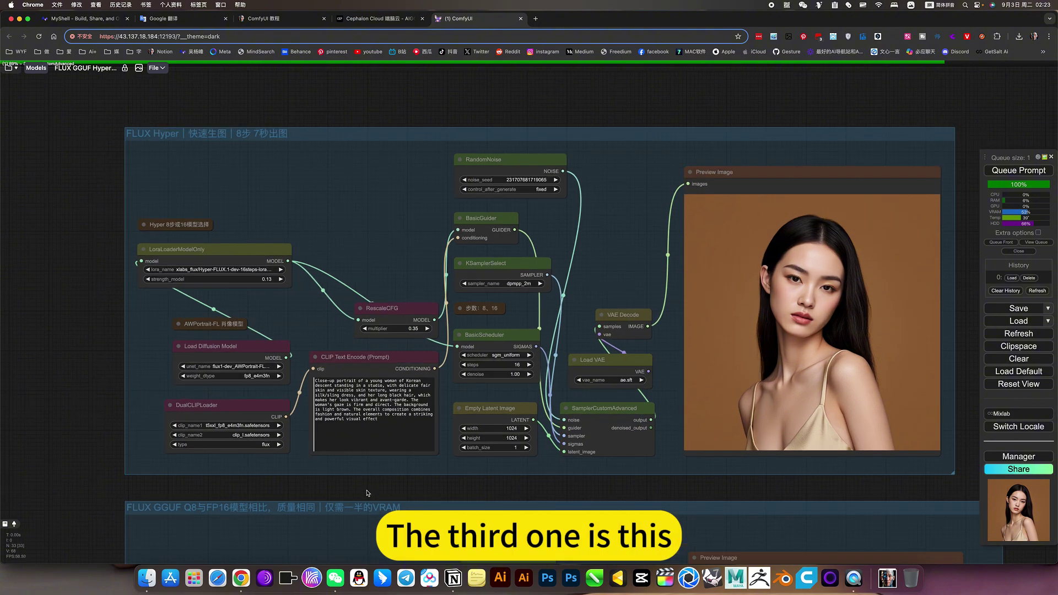
# Step: Examine the FLUX GGUF Q8 workflow group below, including its Unet Loader (GGUF), ModelSamplingFlux and sampler nodes
pyautogui.scroll(-5, 460, 347)
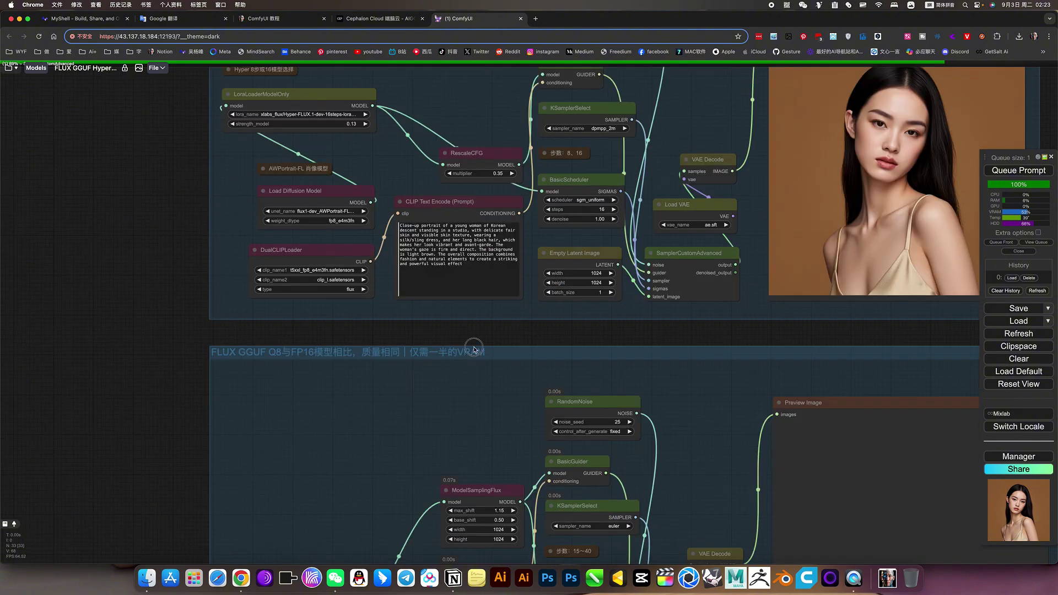
pyautogui.scroll(3, 278, 275)
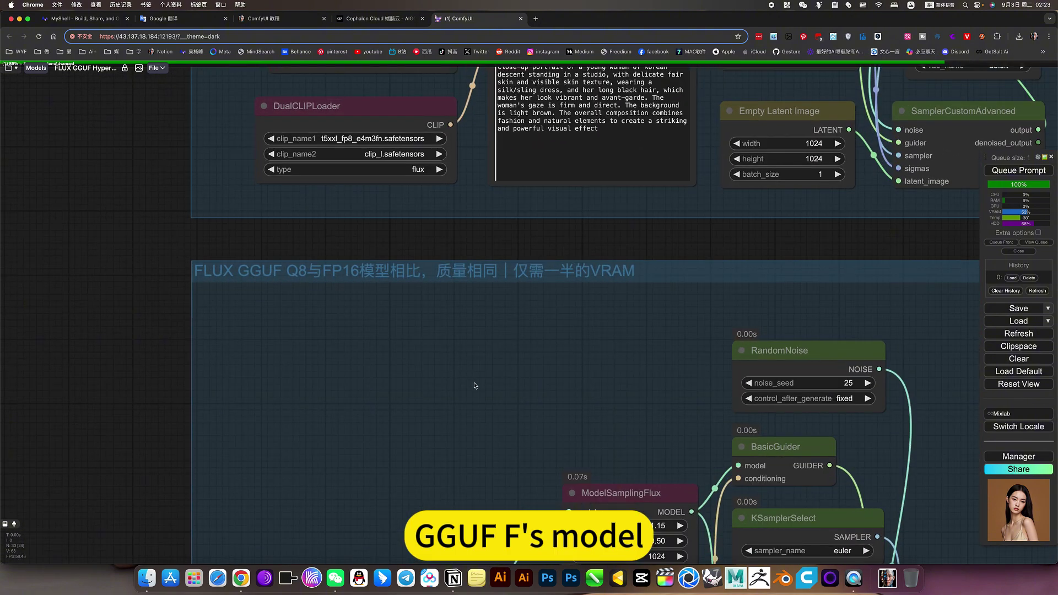
pyautogui.scroll(-5, 496, 424)
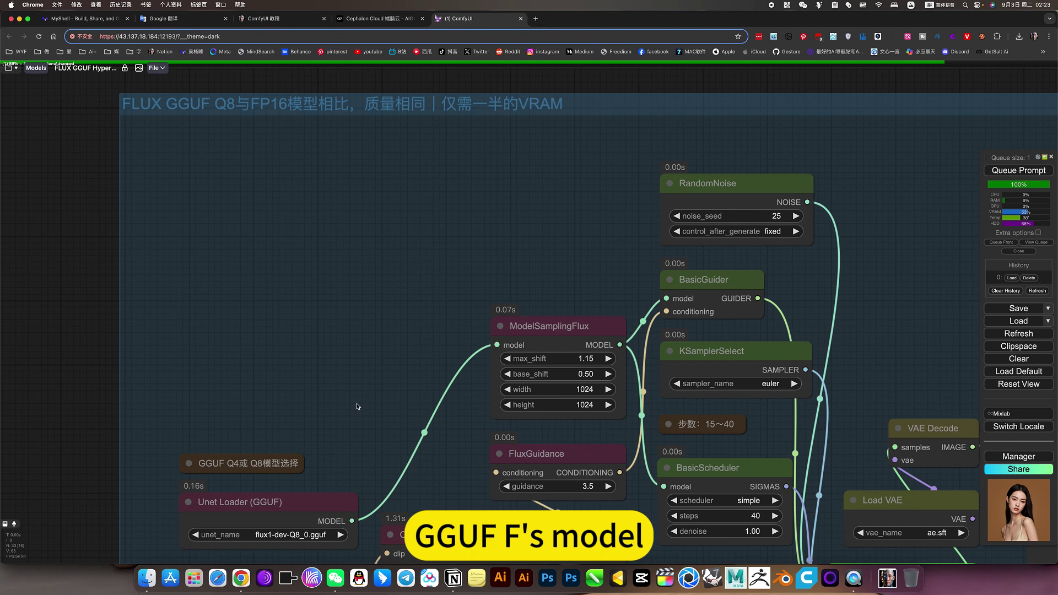
pyautogui.moveTo(357, 406); pyautogui.dragTo(363, 317)
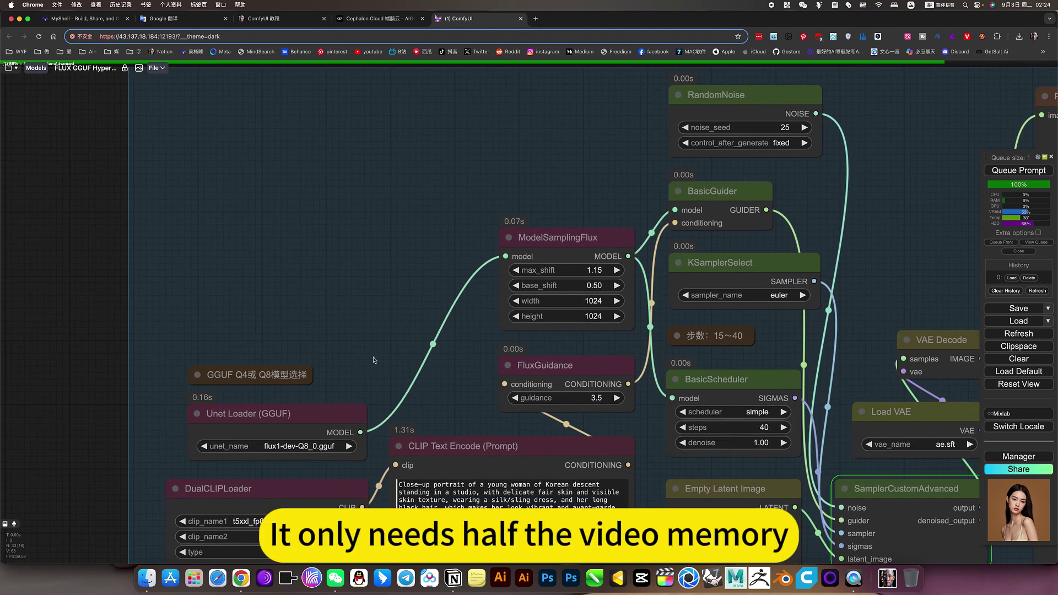
pyautogui.scroll(-3, 369, 360)
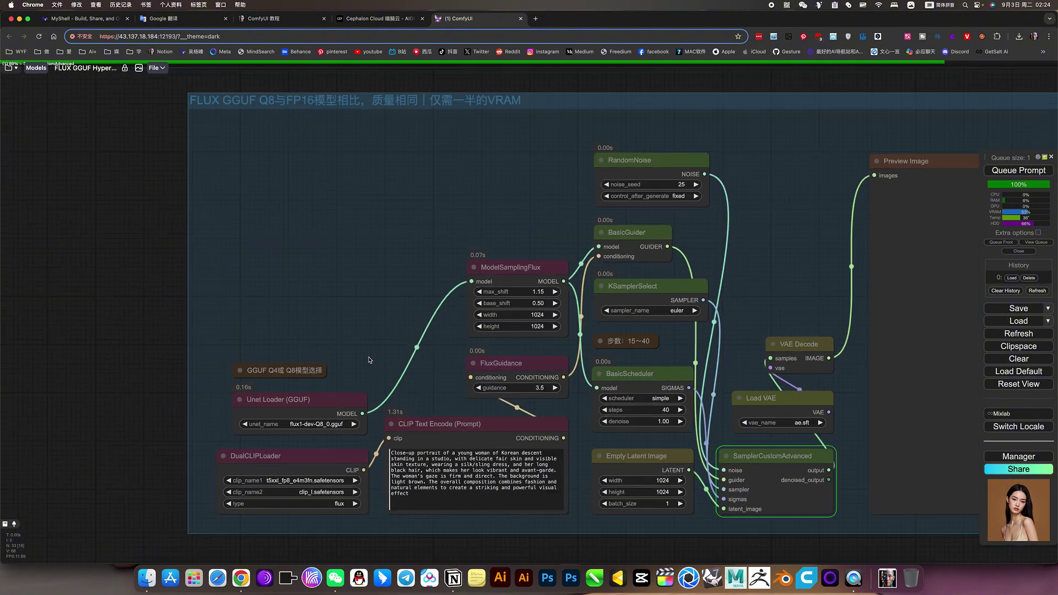
pyautogui.scroll(5, 432, 267)
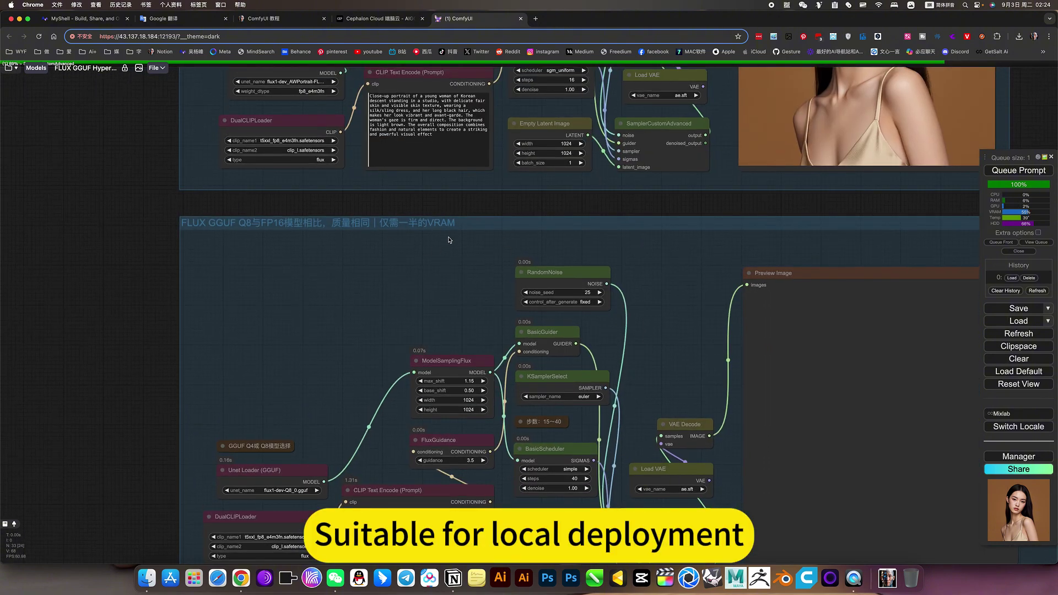
pyautogui.scroll(4, 392, 340)
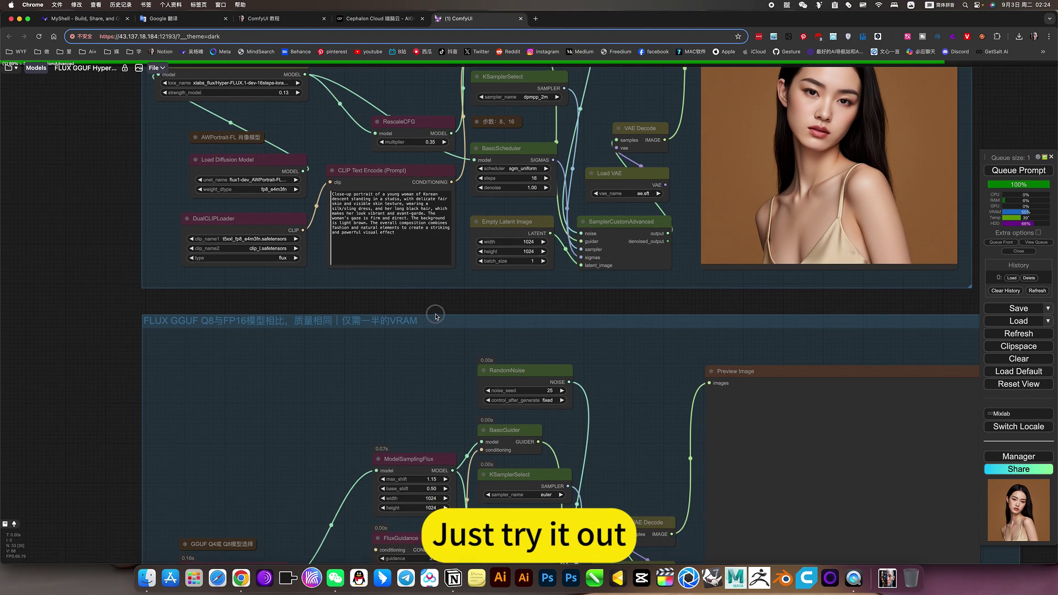
# Step: Return to the FLUX Hyper group and inspect the AWPortrait-FL model and weight type set in its Load Diffusion Model node
pyautogui.scroll(5, 440, 302)
pyautogui.moveTo(628, 182); pyautogui.dragTo(584, 263)
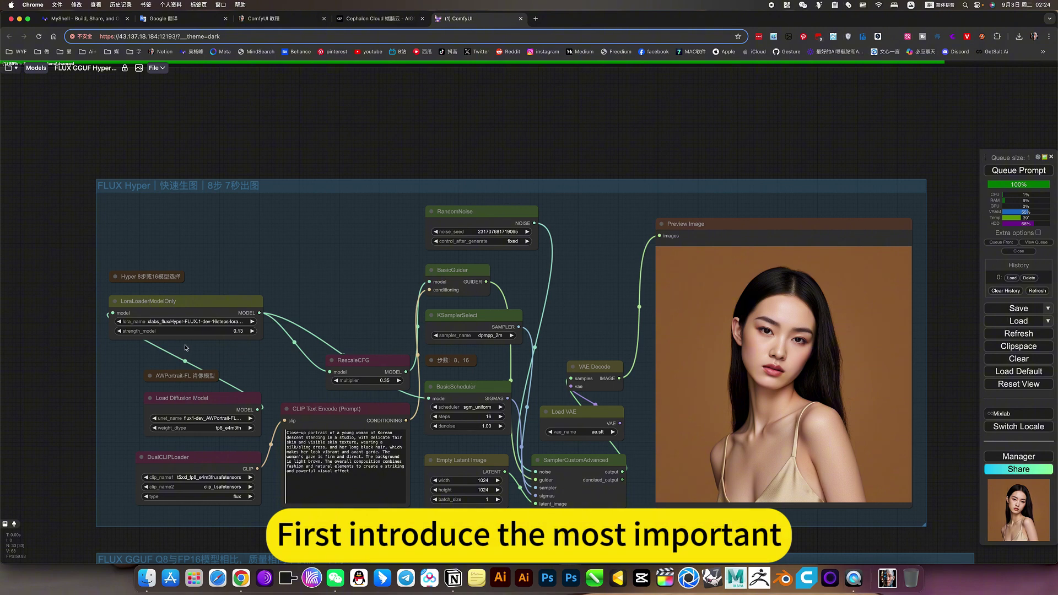
pyautogui.scroll(5, 185, 348)
pyautogui.scroll(2, 399, 313)
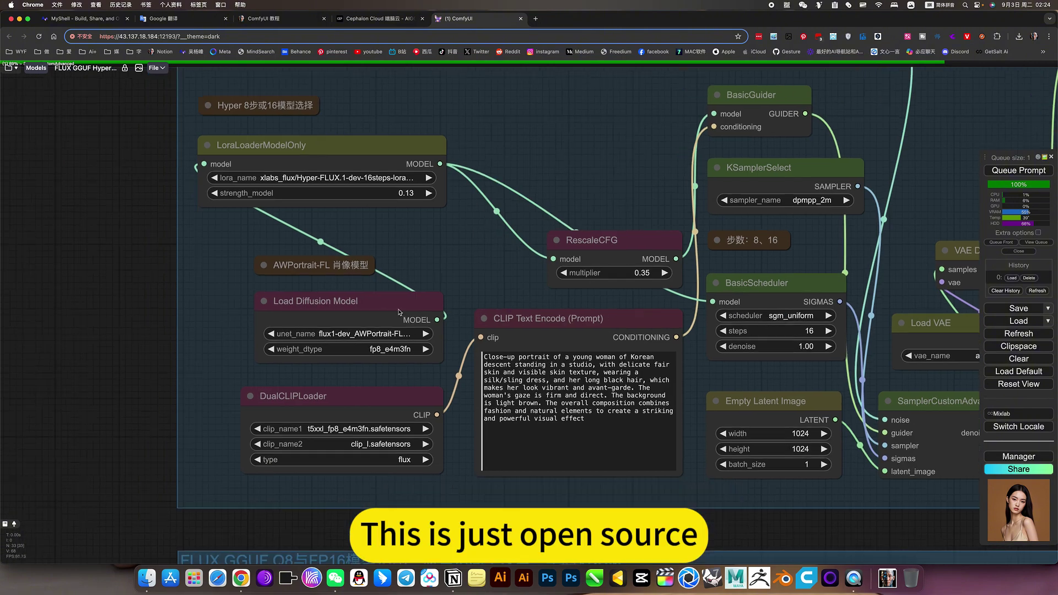
pyautogui.scroll(8, 362, 334)
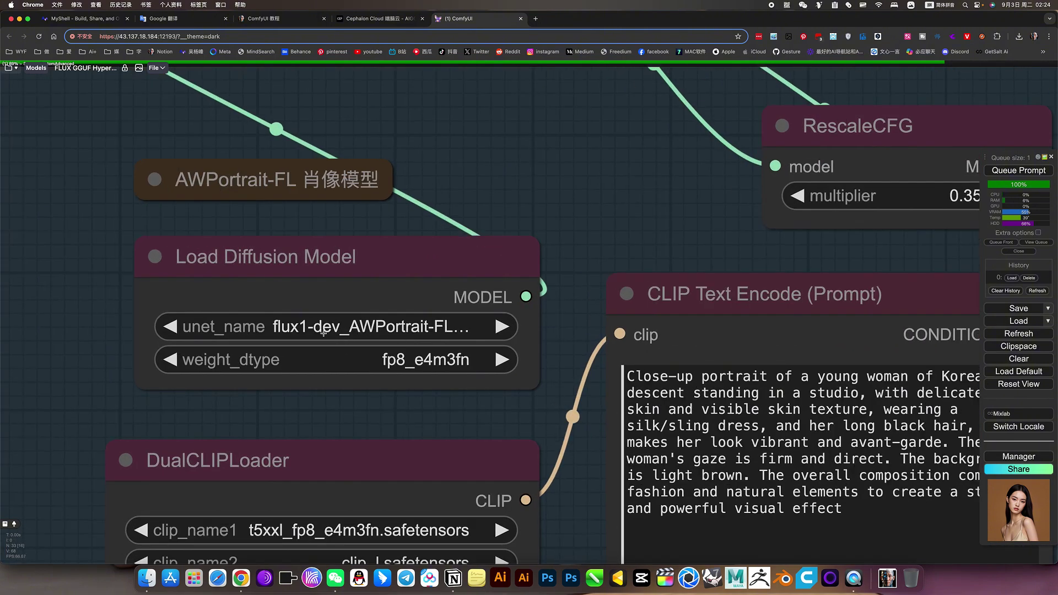
pyautogui.scroll(12, 323, 332)
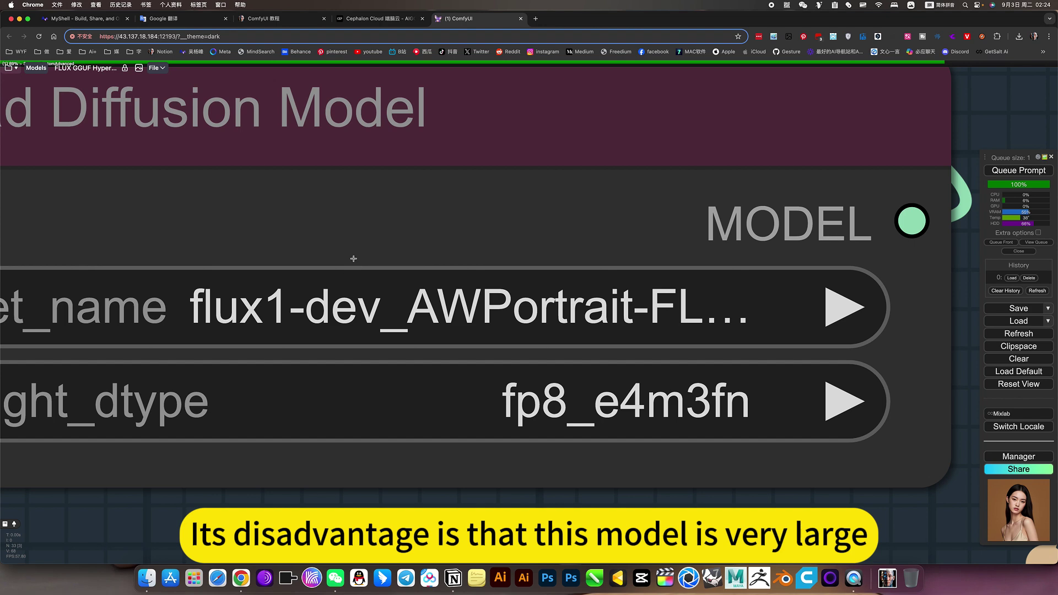
pyautogui.scroll(-5, 353, 253)
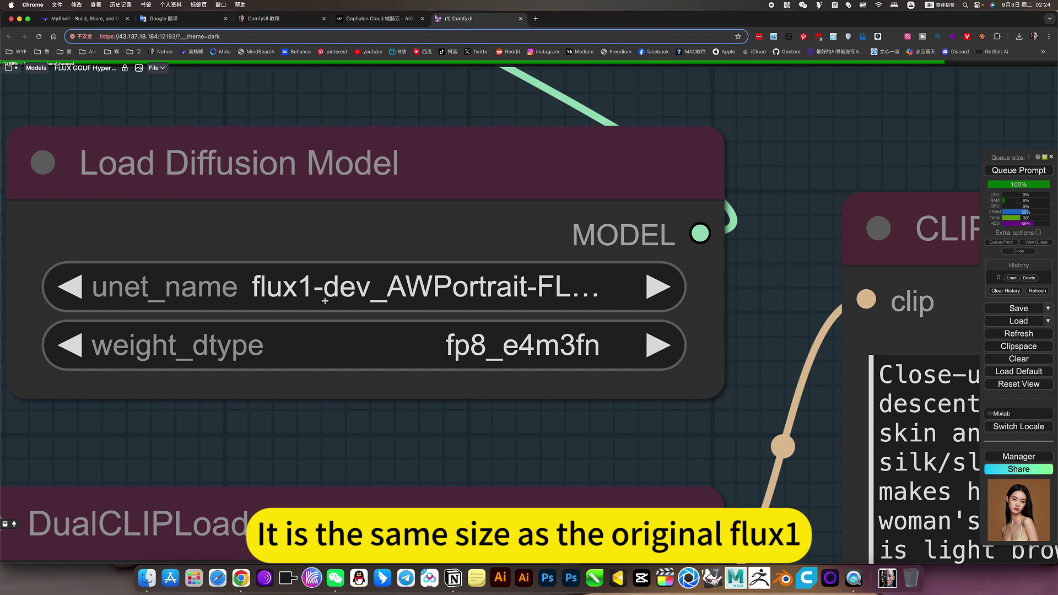
pyautogui.scroll(-12, 373, 419)
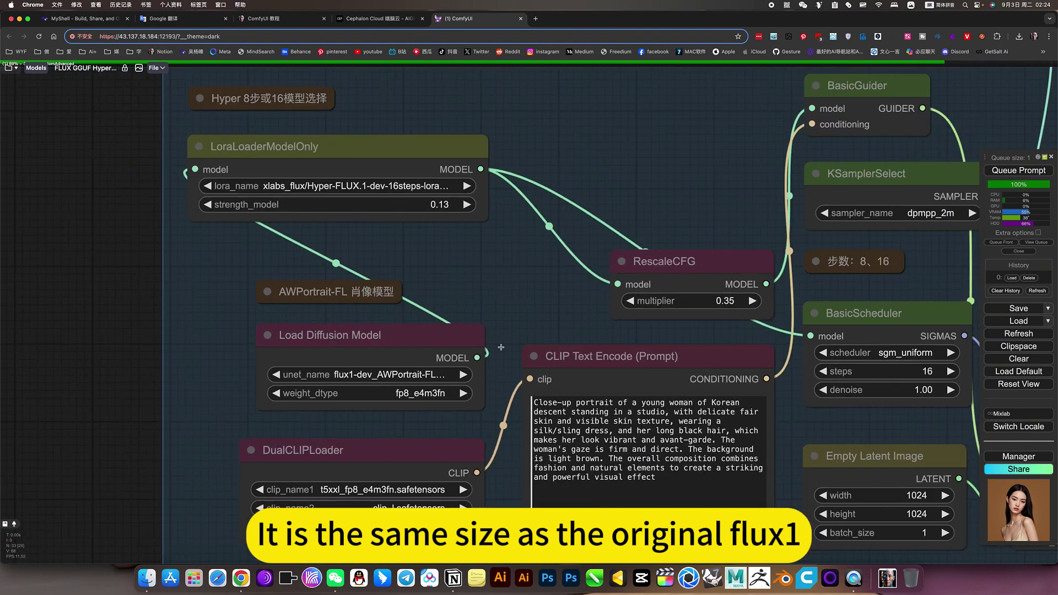
# Step: Select the LoraLoaderModelOnly node and inspect its Hyper-FLUX LoRA setting and its connections to the neighbouring model nodes
pyautogui.moveTo(536, 307); pyautogui.dragTo(481, 347)
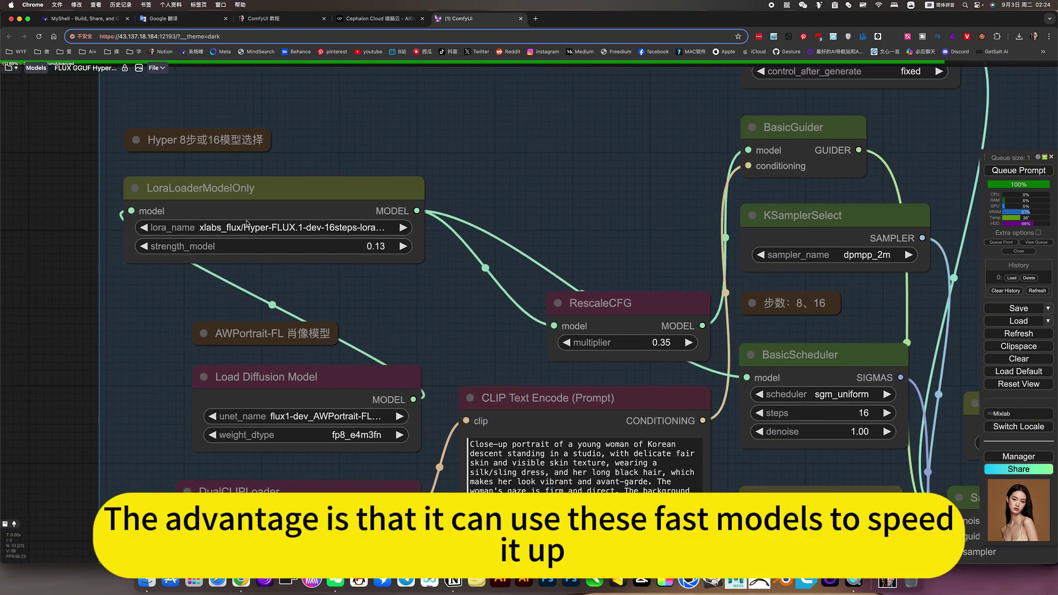
pyautogui.click(284, 196)
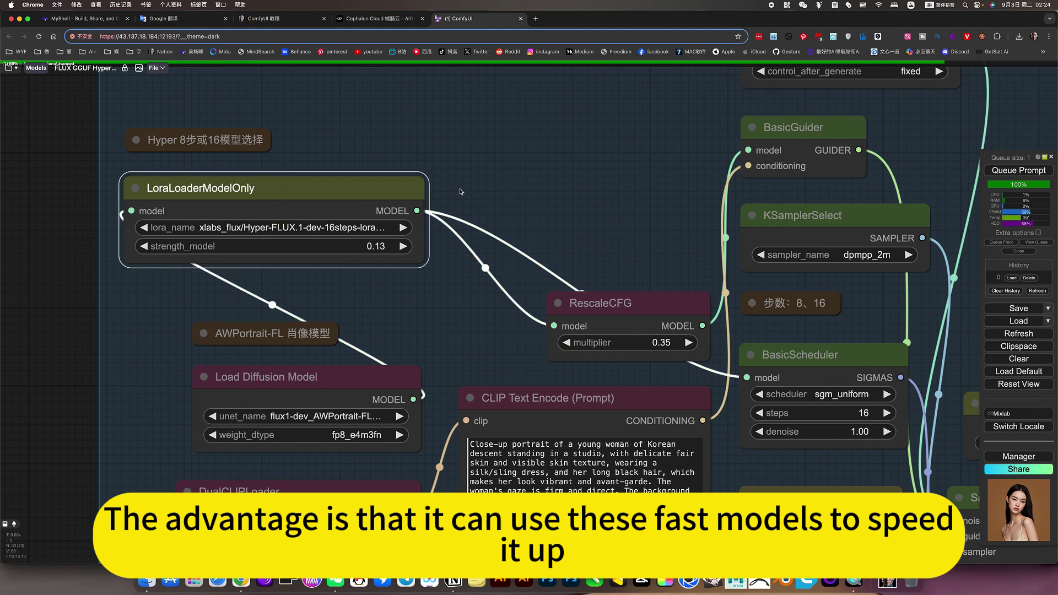
pyautogui.moveTo(476, 190); pyautogui.dragTo(477, 200)
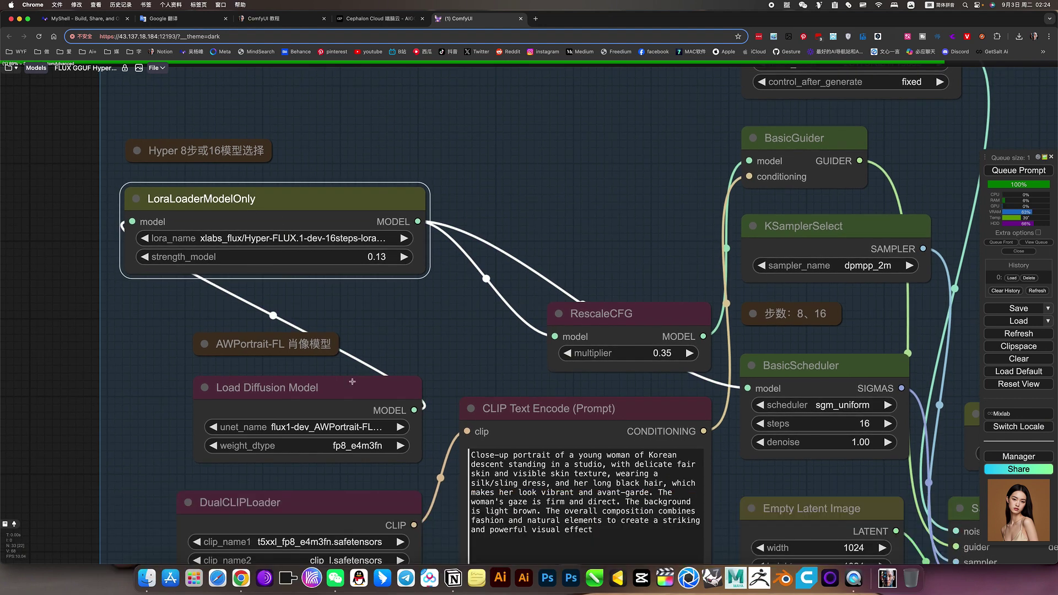
pyautogui.scroll(-2, 422, 337)
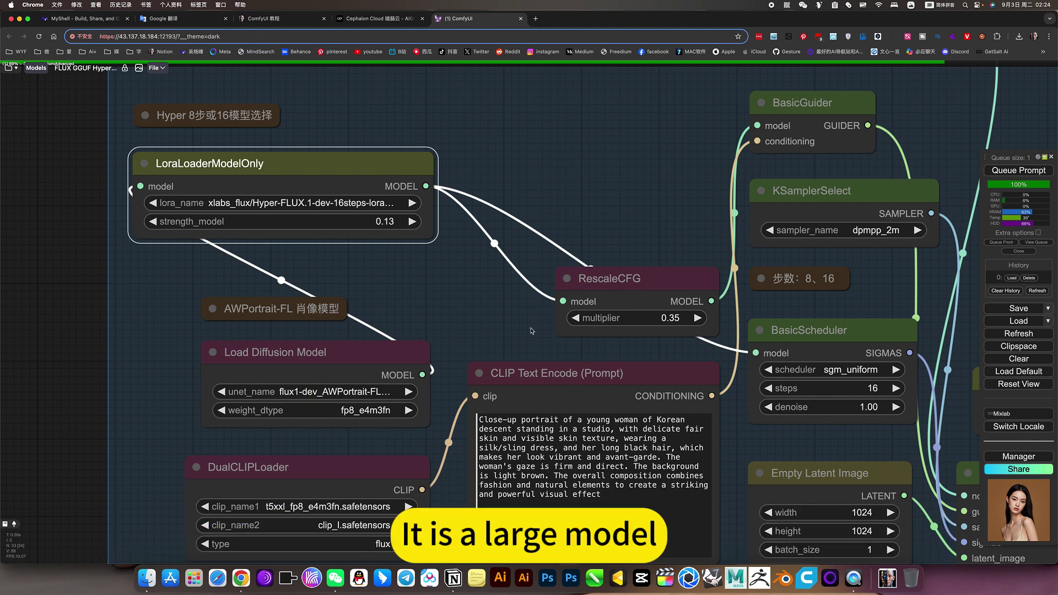
# Step: Review the whole FLUX Hyper group and take a closer look at the generated portrait in its Preview Image node
pyautogui.scroll(-8, 503, 338)
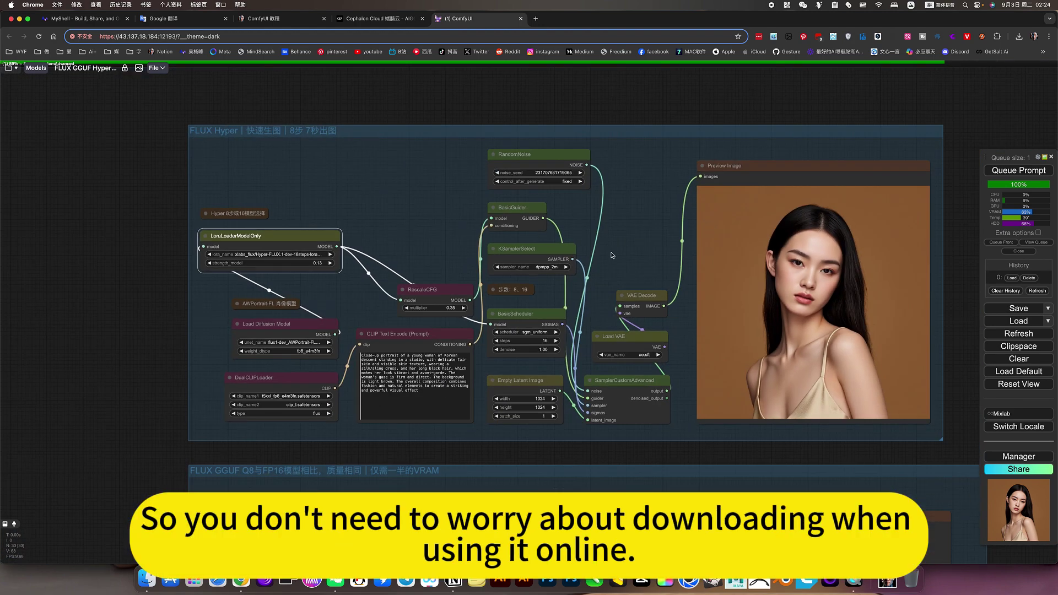
pyautogui.moveTo(612, 255); pyautogui.dragTo(568, 279)
pyautogui.scroll(4, 569, 280)
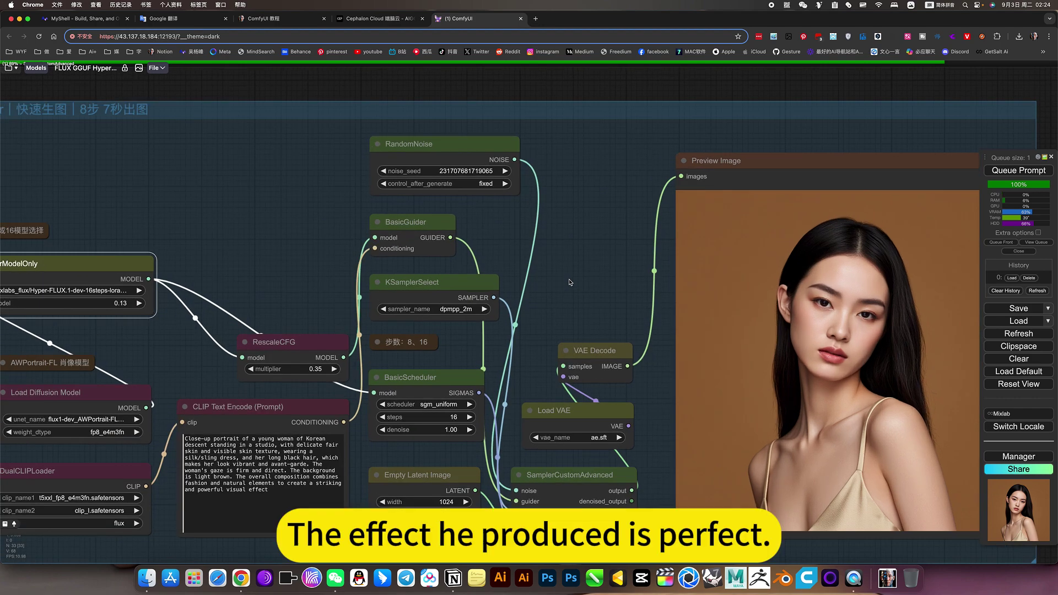
pyautogui.hscroll(5, 768, 345)
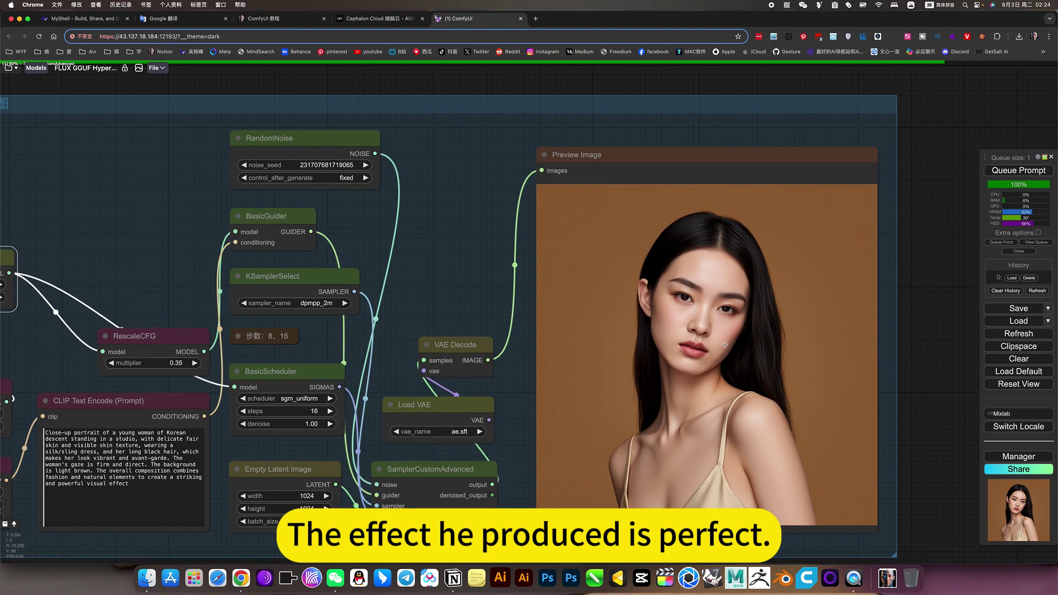
pyautogui.scroll(-5, 679, 341)
pyautogui.hscroll(-2, 560, 307)
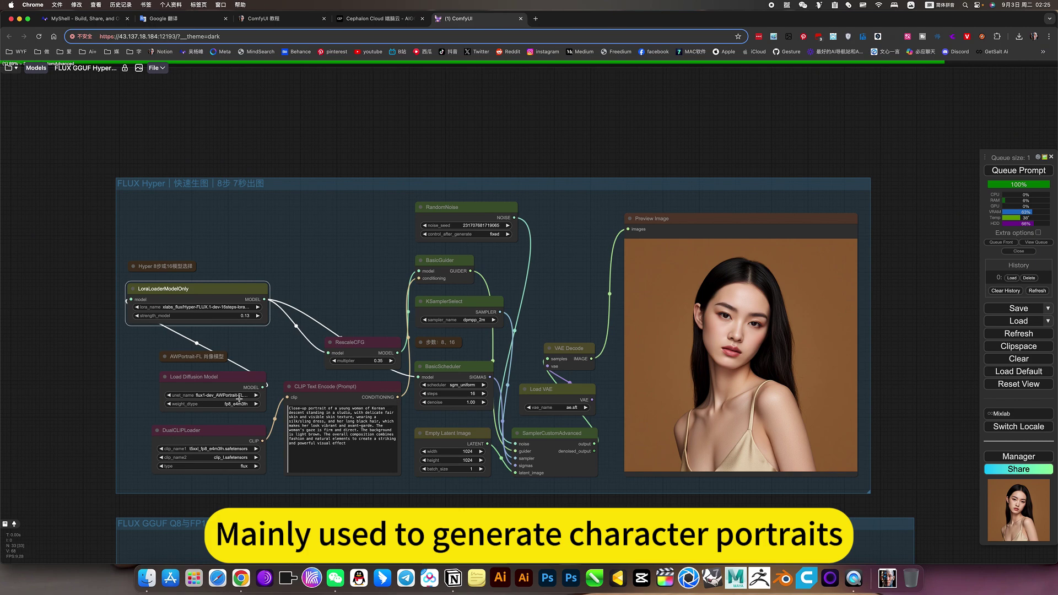
# Step: Switch to the ComfyUI 教程 notes page, expand 下载设置 under FLUX AWPortrait-FL肖像, and review the sample portraits, model files and comparison
pyautogui.click(259, 20)
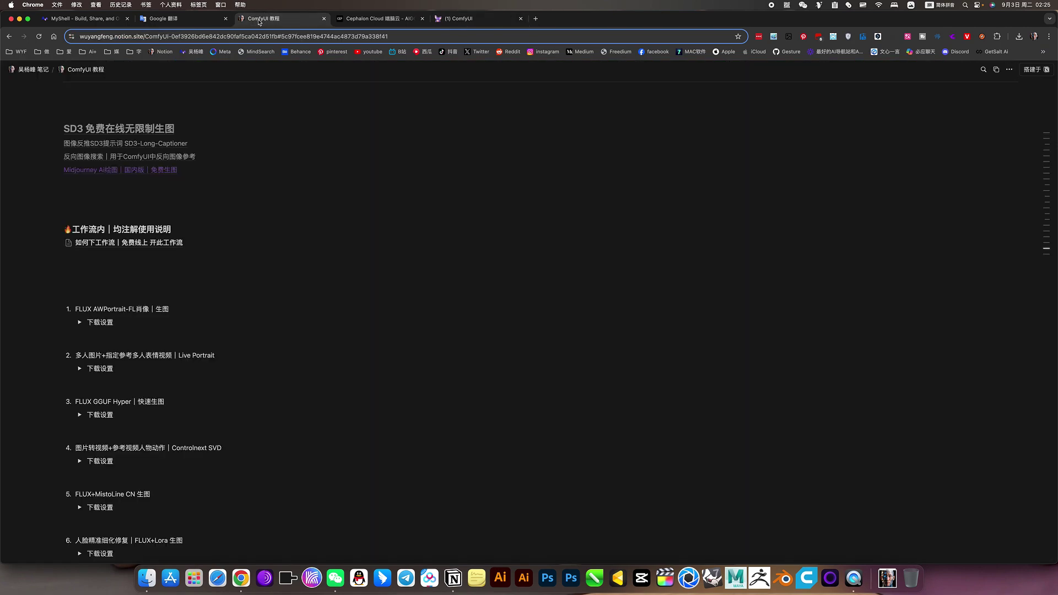
pyautogui.click(80, 322)
pyautogui.scroll(-5, 126, 326)
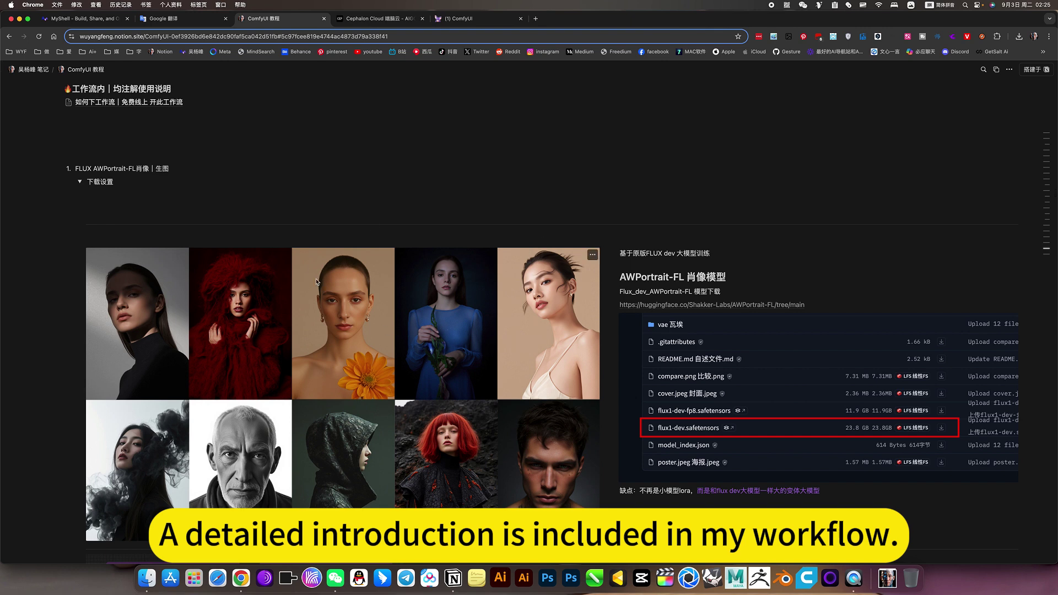
pyautogui.scroll(-2, 380, 325)
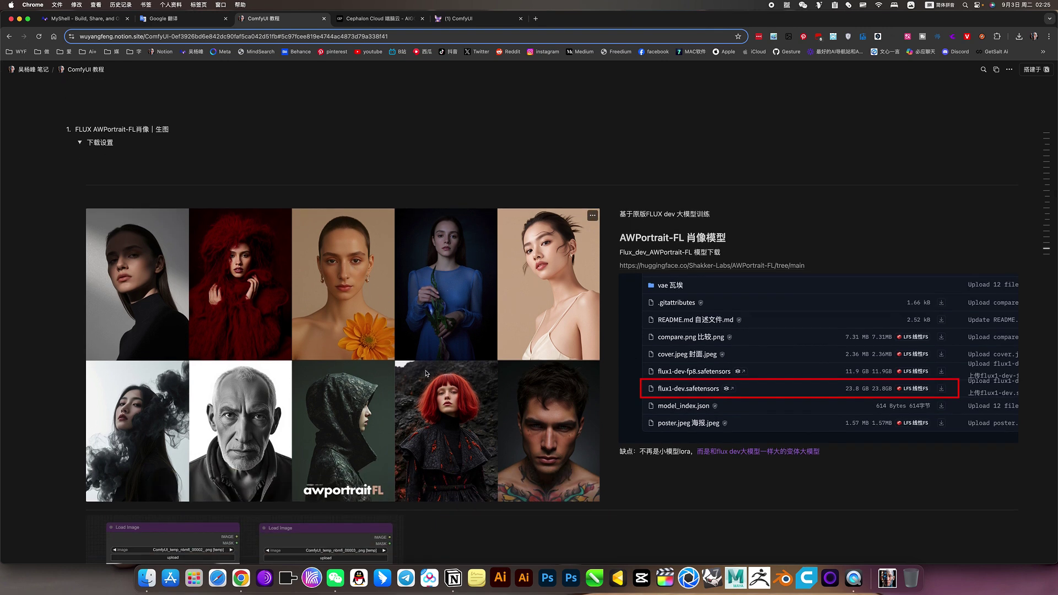
pyautogui.scroll(-3, 419, 366)
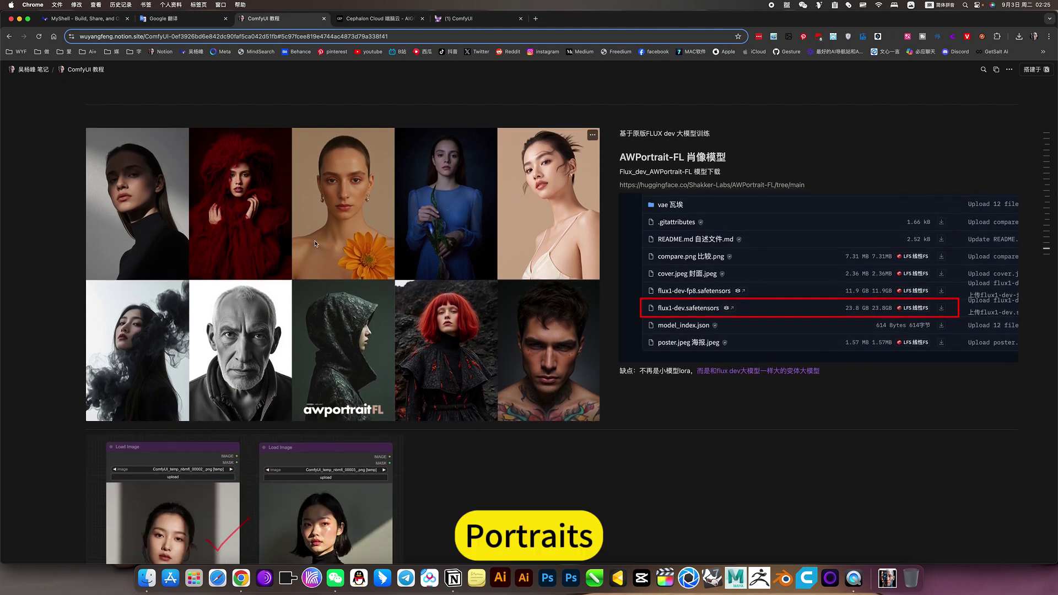
pyautogui.scroll(-5, 471, 307)
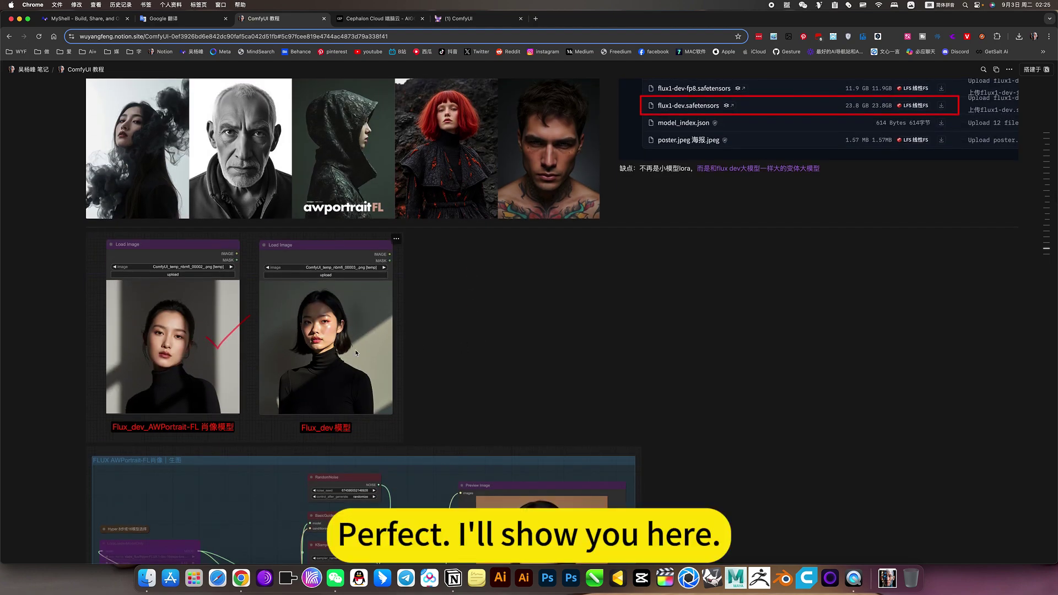
# Step: Enlarge the side-by-side portraits and compare the Flux_dev_AWPortrait-FL result with the Flux_dev result
pyautogui.scroll(5, 298, 346)
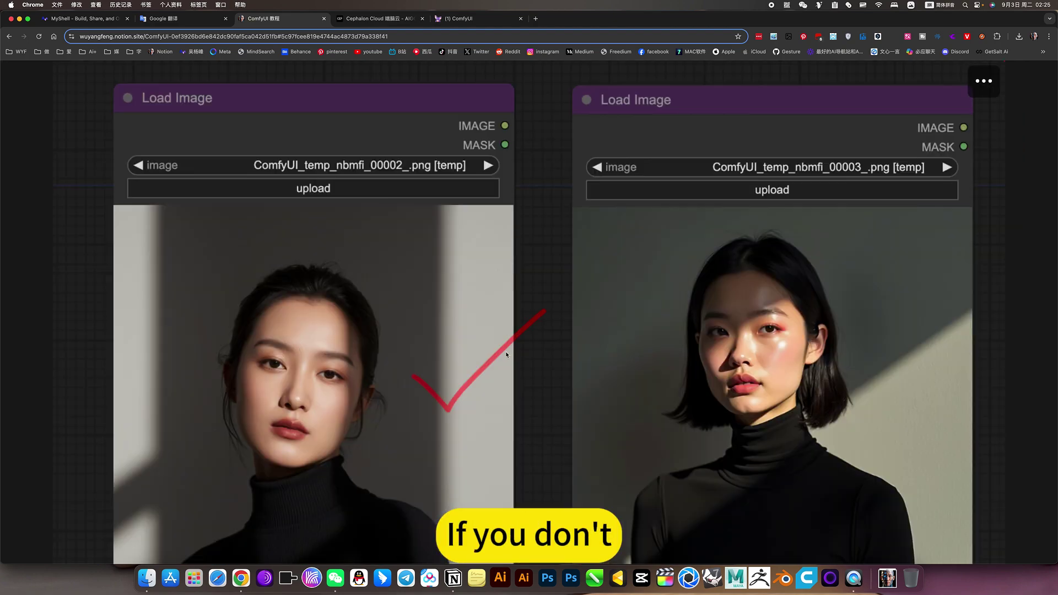
pyautogui.scroll(3, 505, 352)
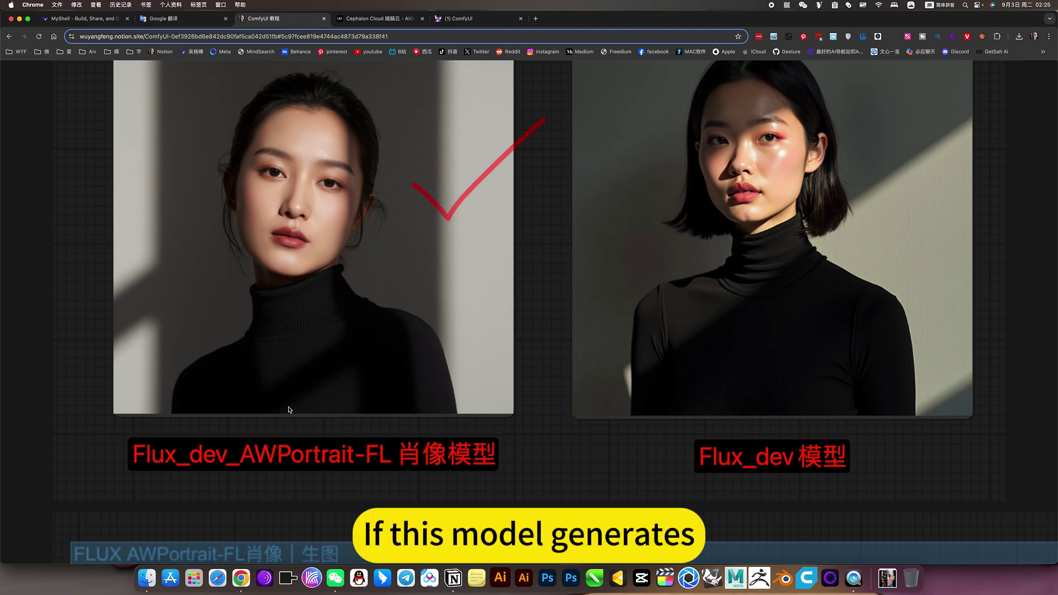
pyautogui.scroll(3, 838, 311)
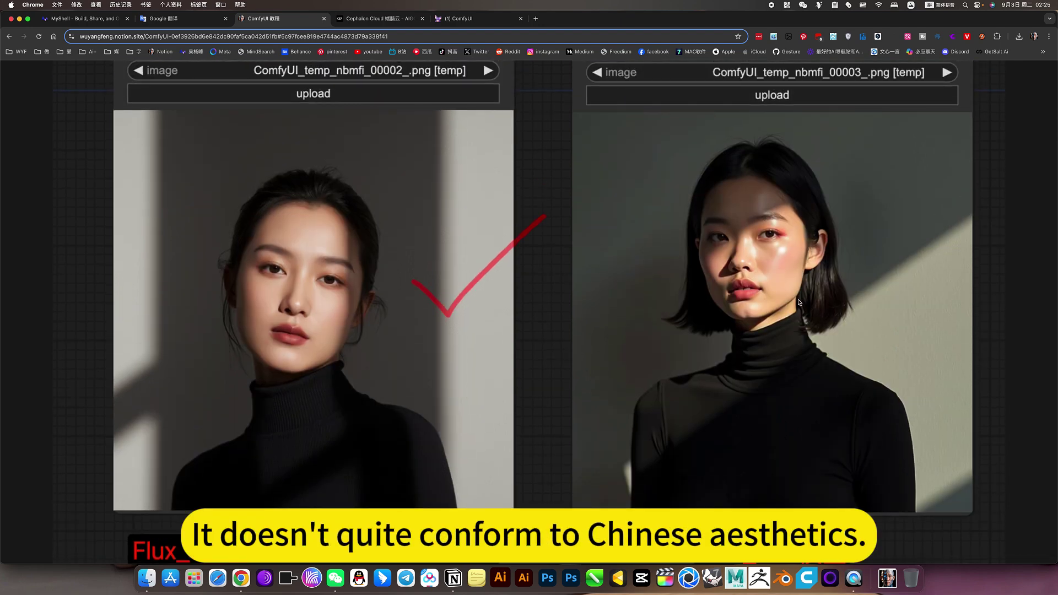
pyautogui.scroll(-1, 798, 302)
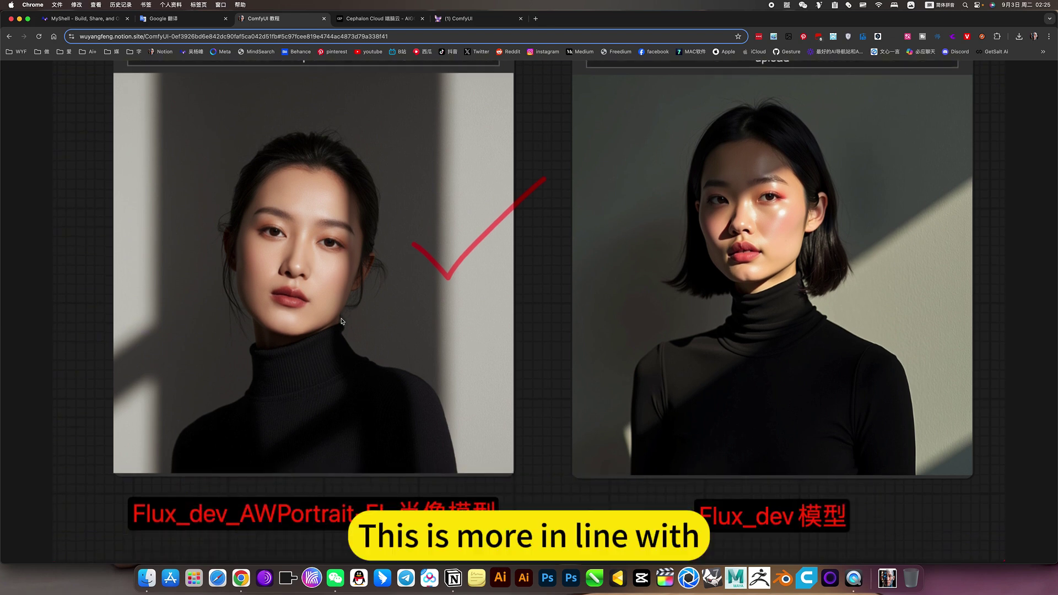
pyautogui.scroll(-1, 340, 321)
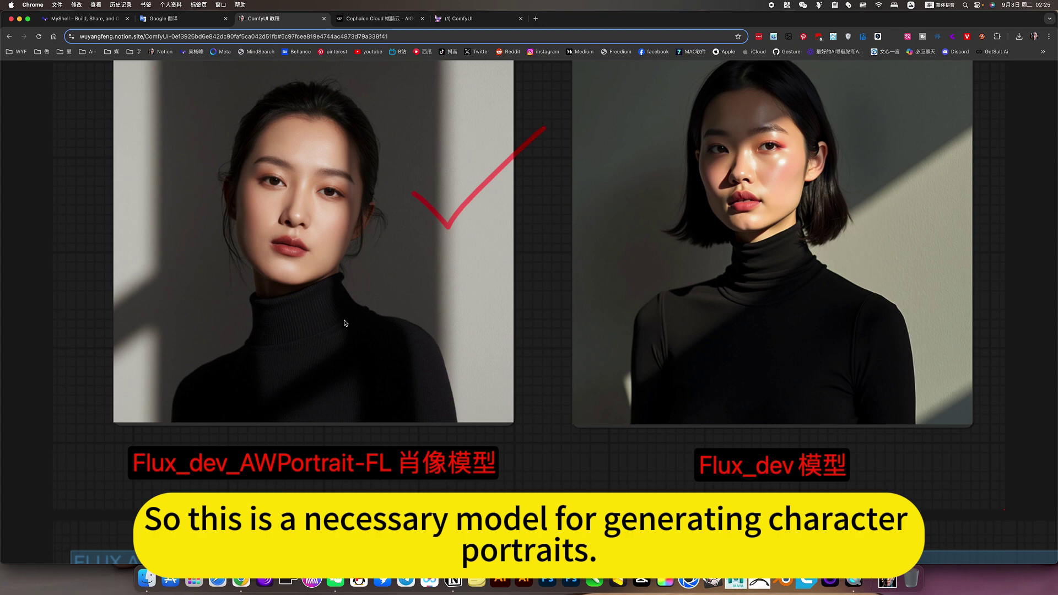
# Step: Review the FLUX AWPortrait-FL workflow image and its local JSON file entry, and collapse that section's 下载设置
pyautogui.scroll(-10, 345, 323)
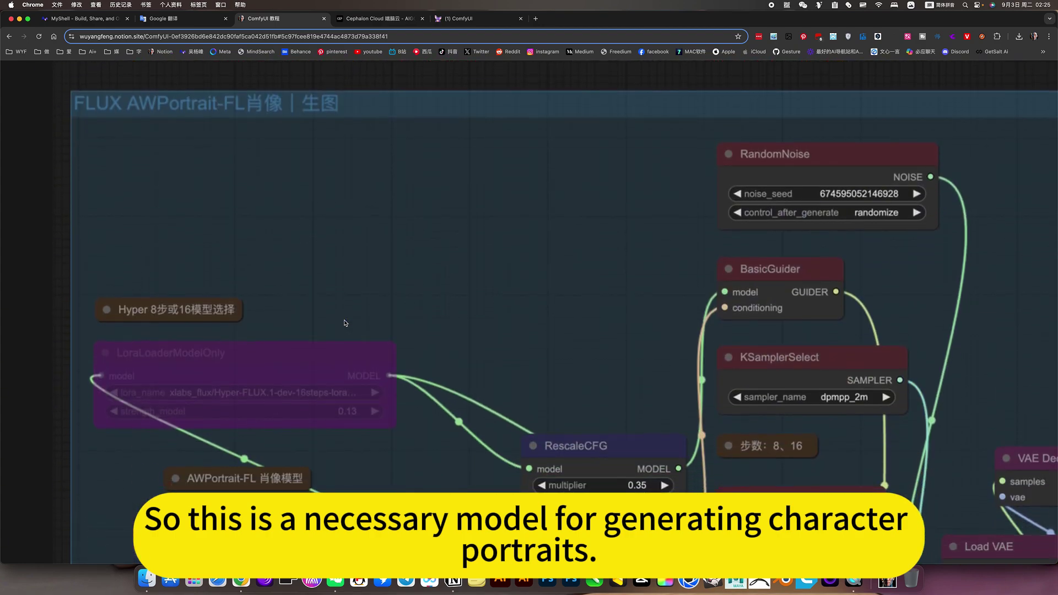
pyautogui.scroll(-5, 344, 323)
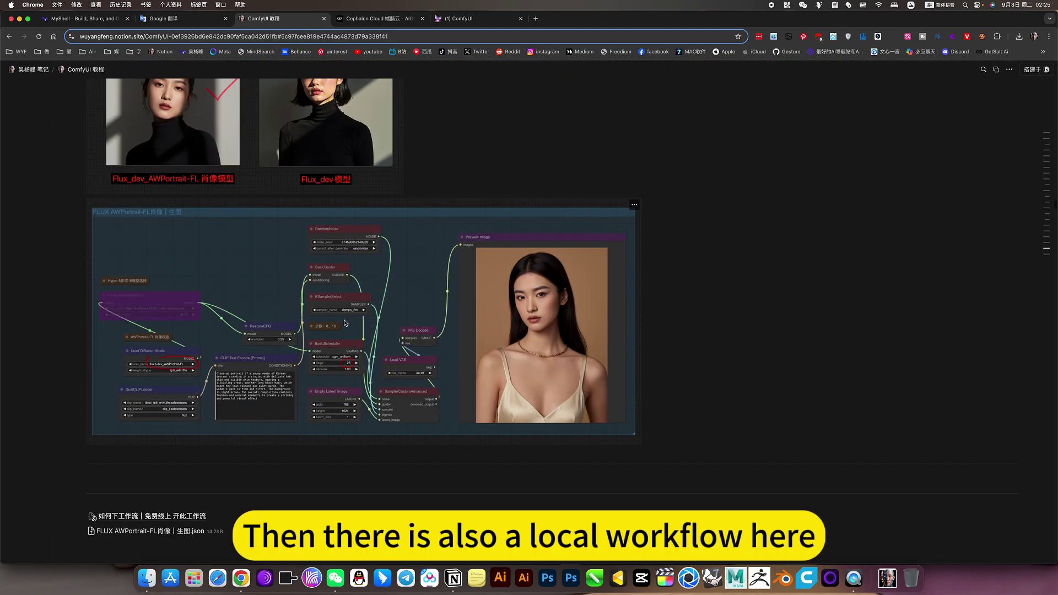
pyautogui.scroll(-2, 345, 323)
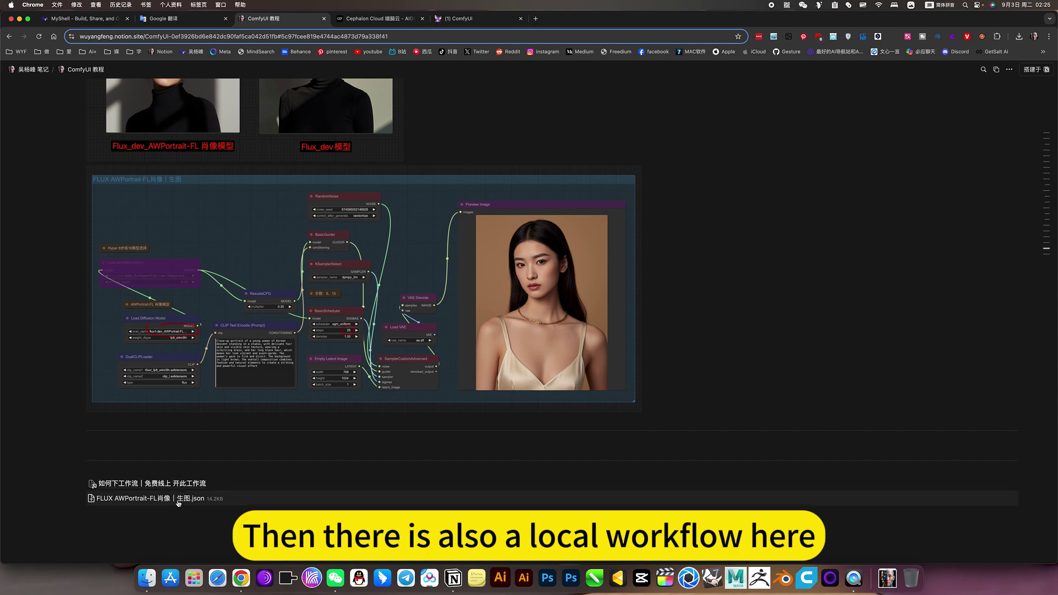
pyautogui.scroll(15, 762, 389)
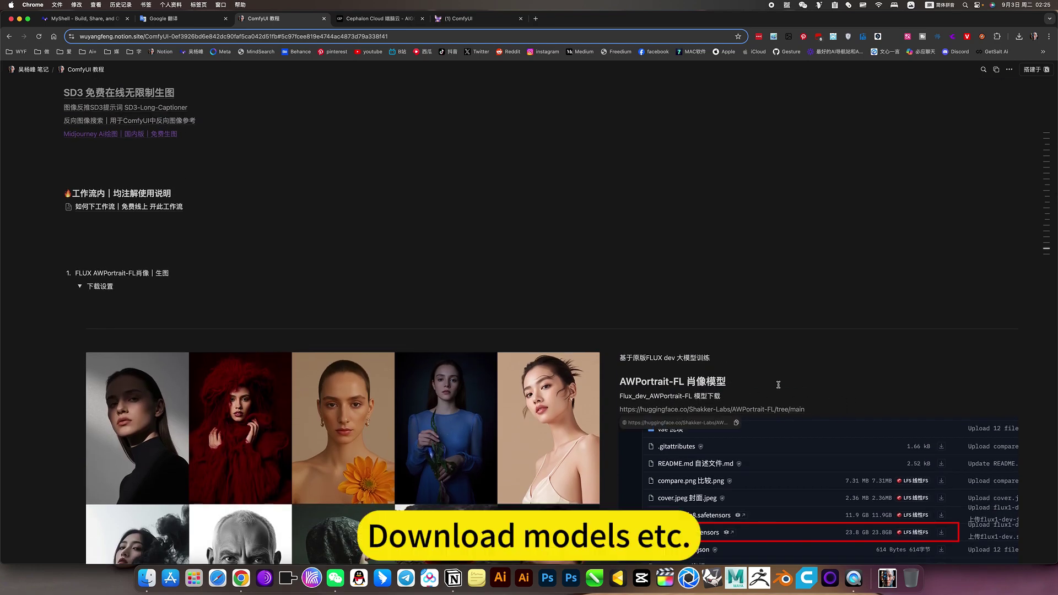
pyautogui.click(80, 285)
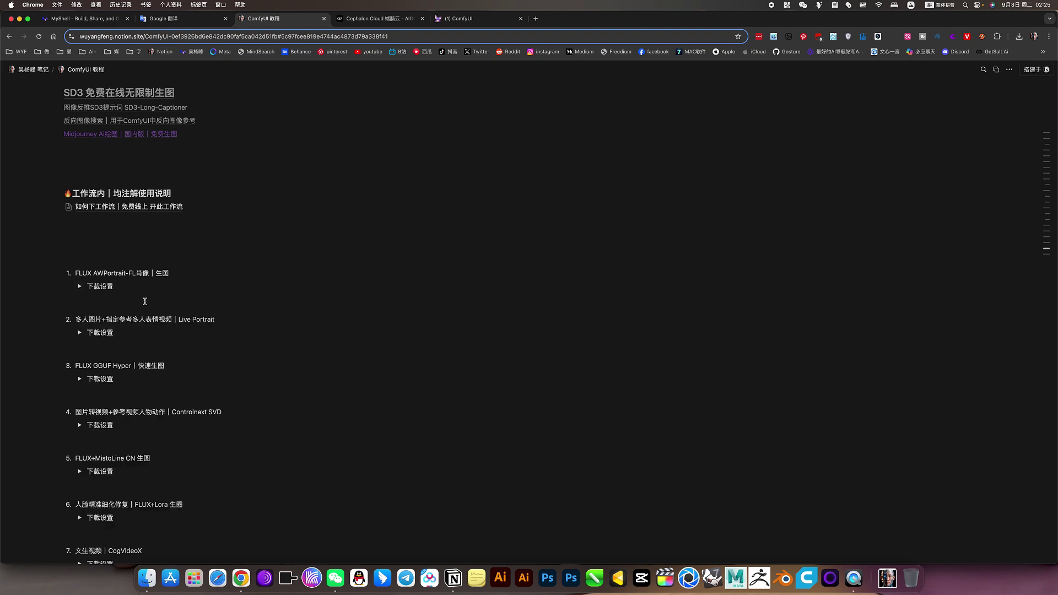
# Step: Expand 下载设置 under FLUX GGUF Hyper｜快速生图 and review the Hyper LoRA download notes and step-count comparison images
pyautogui.scroll(-3, 81, 252)
pyautogui.click(80, 247)
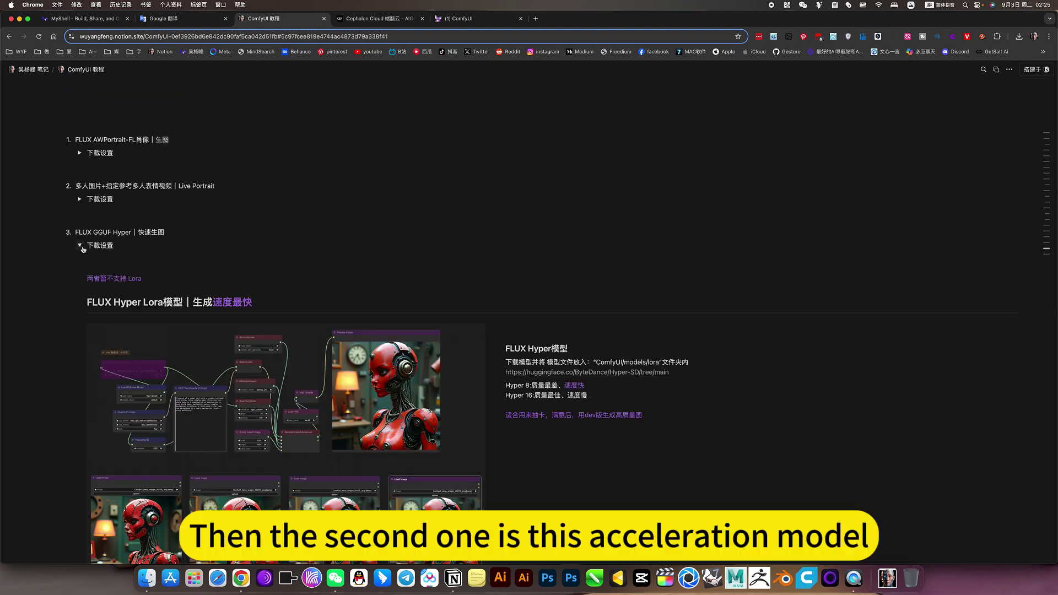
pyautogui.scroll(-3, 307, 345)
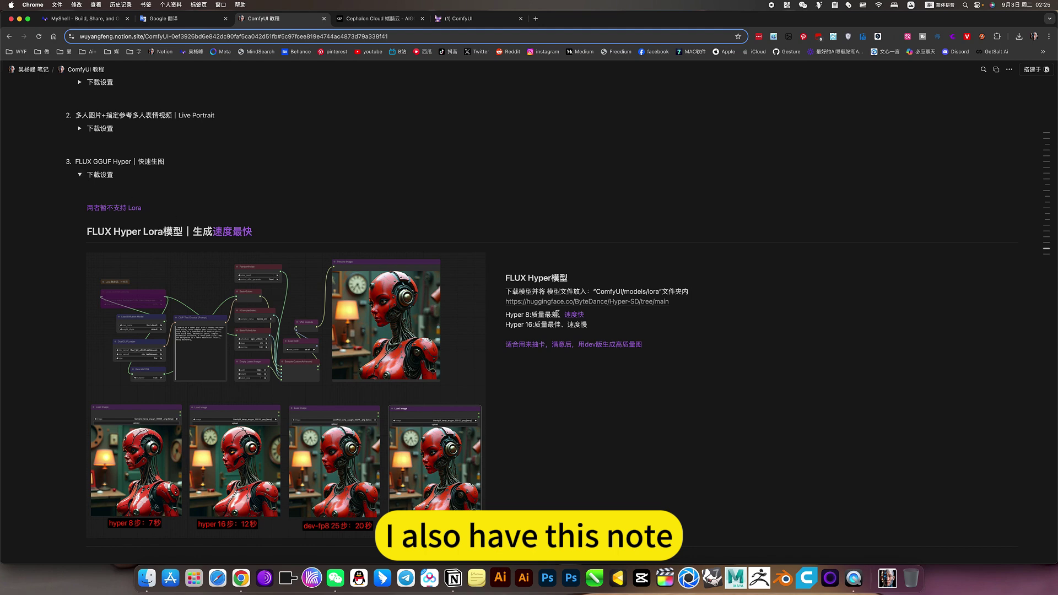
pyautogui.scroll(-5, 561, 315)
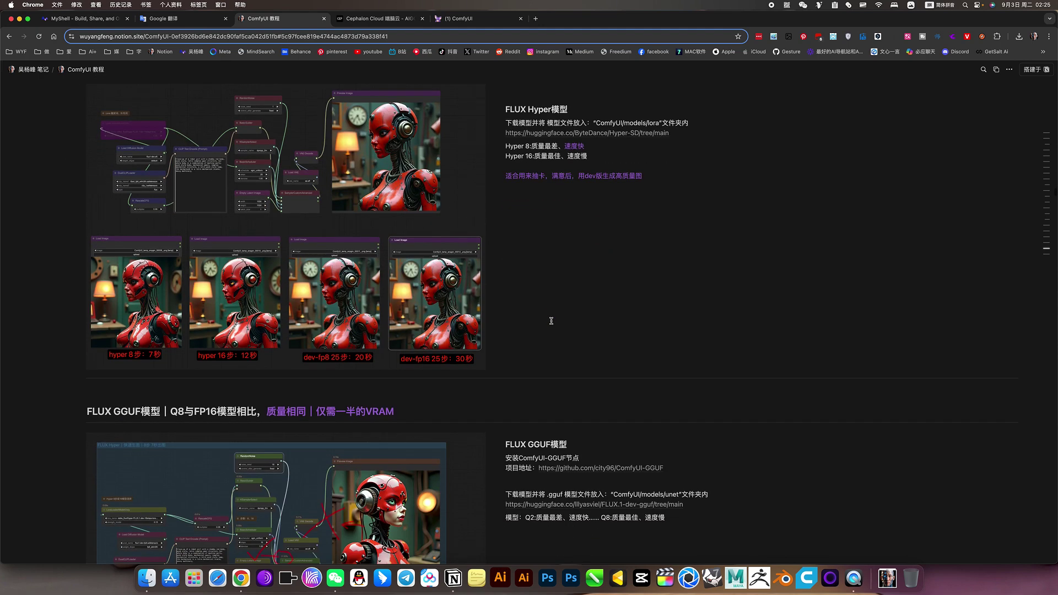
# Step: Review the FLUX GGUF model notes, its download links and the two workflow comparison images
pyautogui.scroll(-8, 512, 356)
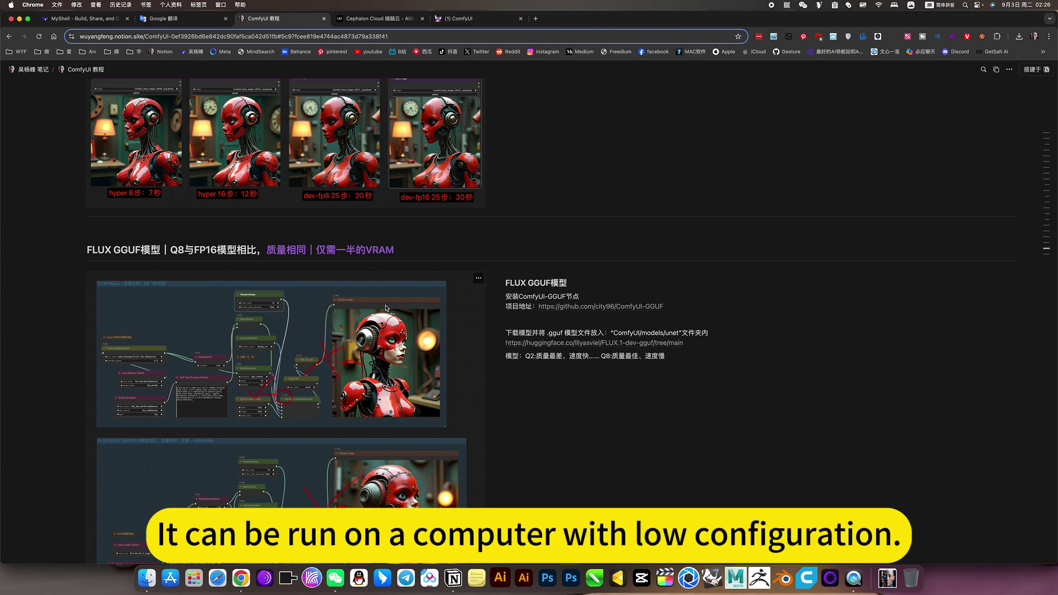
pyautogui.scroll(-5, 386, 307)
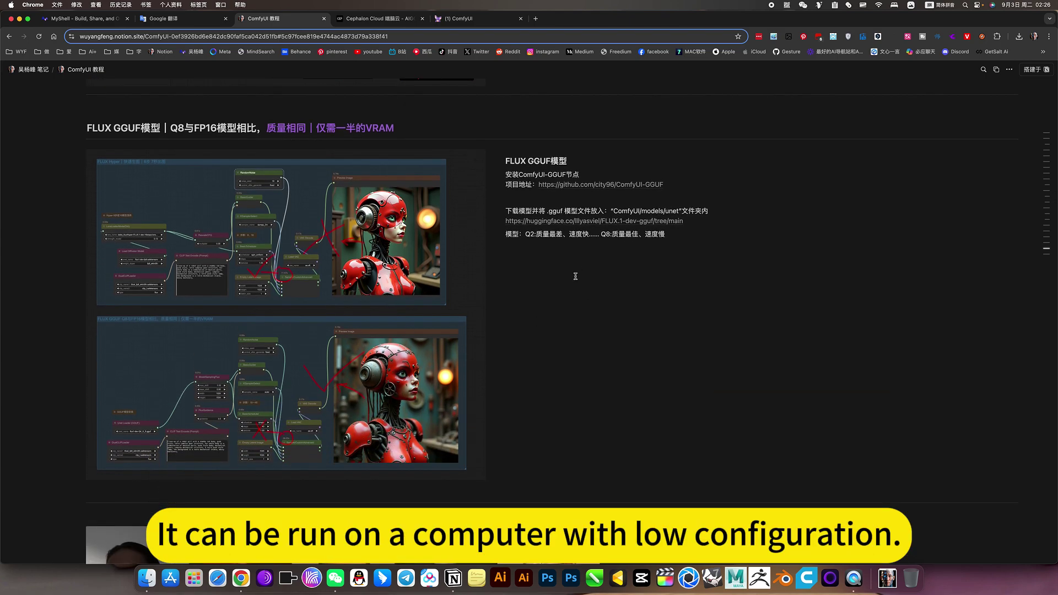
pyautogui.scroll(-3, 550, 276)
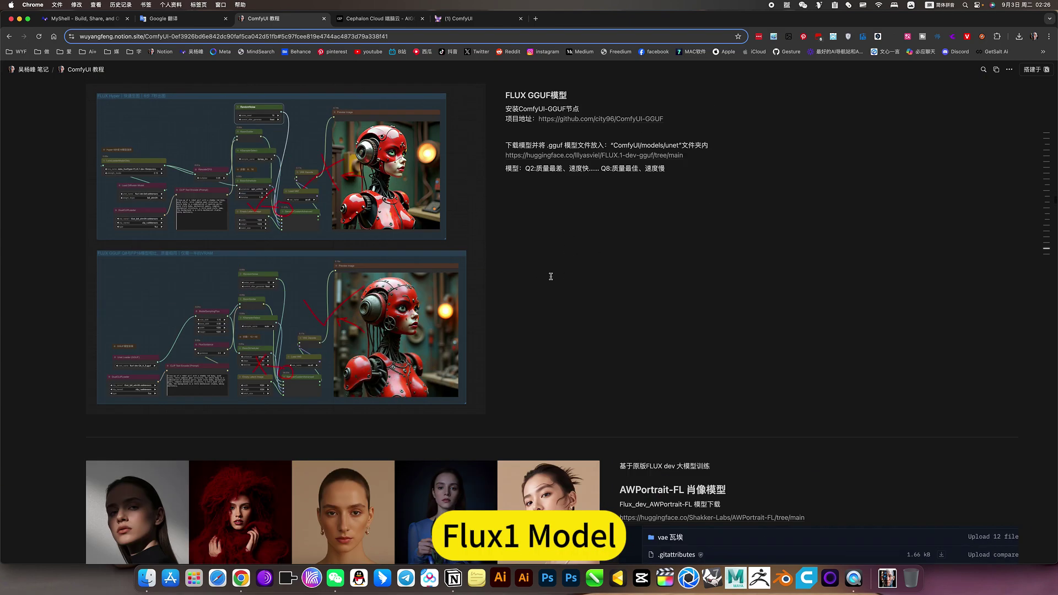
pyautogui.scroll(6, 551, 277)
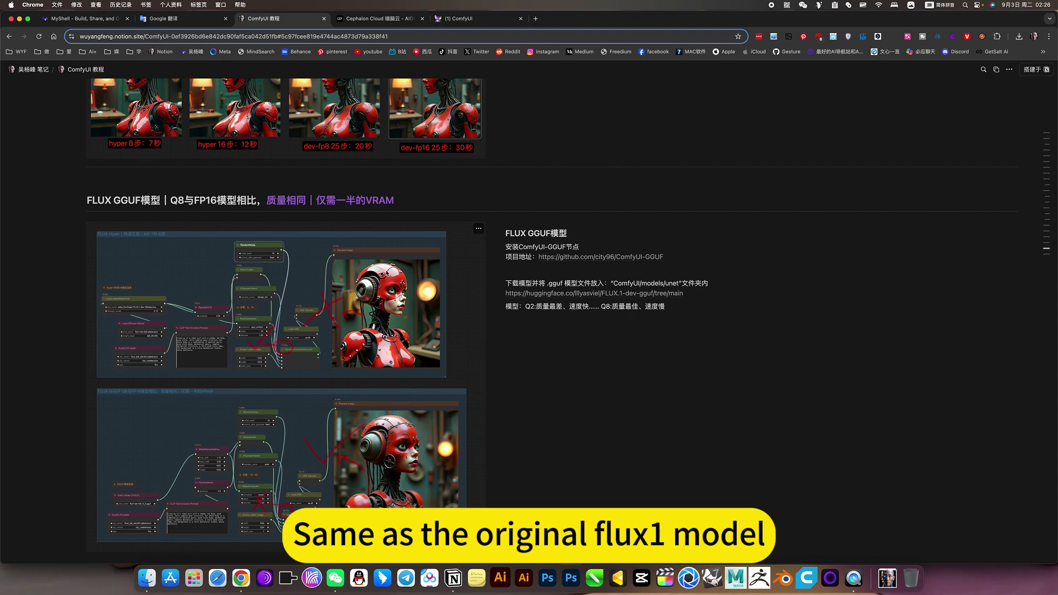
pyautogui.scroll(-15, 421, 359)
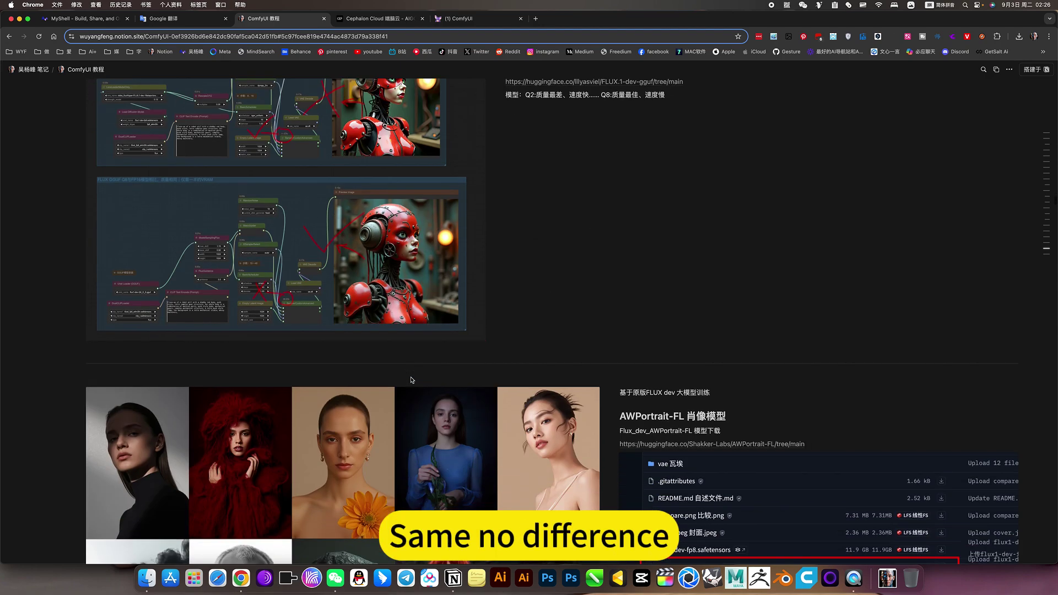
# Step: Locate the local workflow file FLUX GGUF Hyper｜快速生图.json and collapse that section's 下载设置 again
pyautogui.scroll(-15, 410, 379)
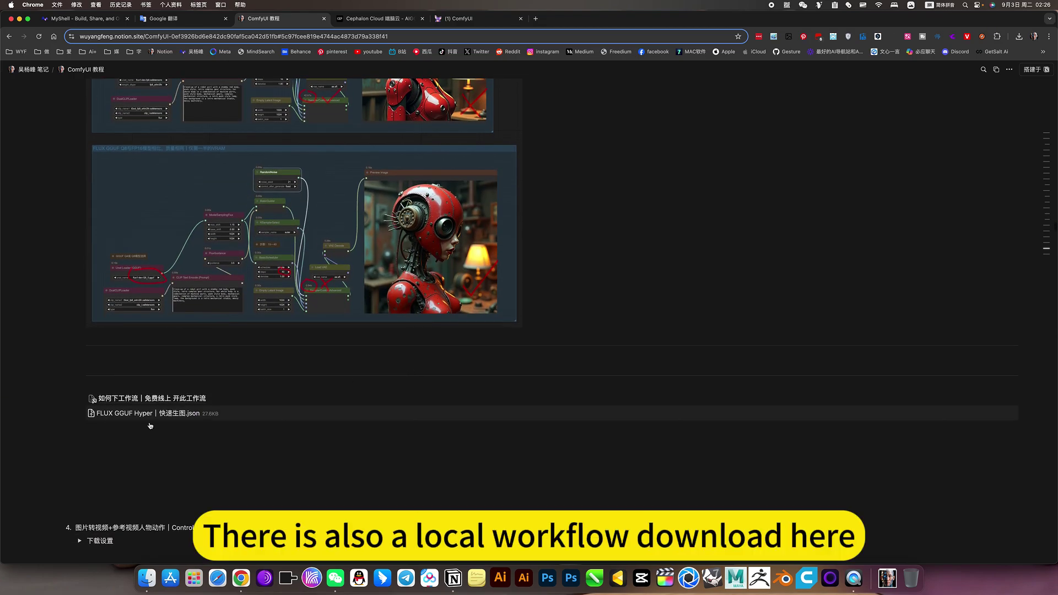
pyautogui.scroll(5, 250, 399)
pyautogui.scroll(20, 250, 399)
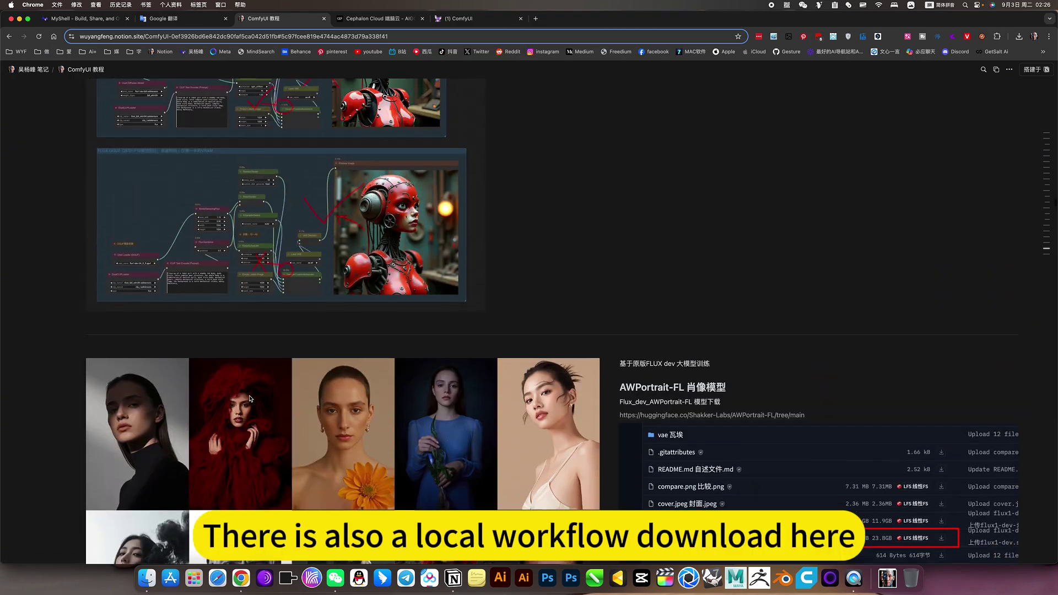
pyautogui.scroll(3, 250, 398)
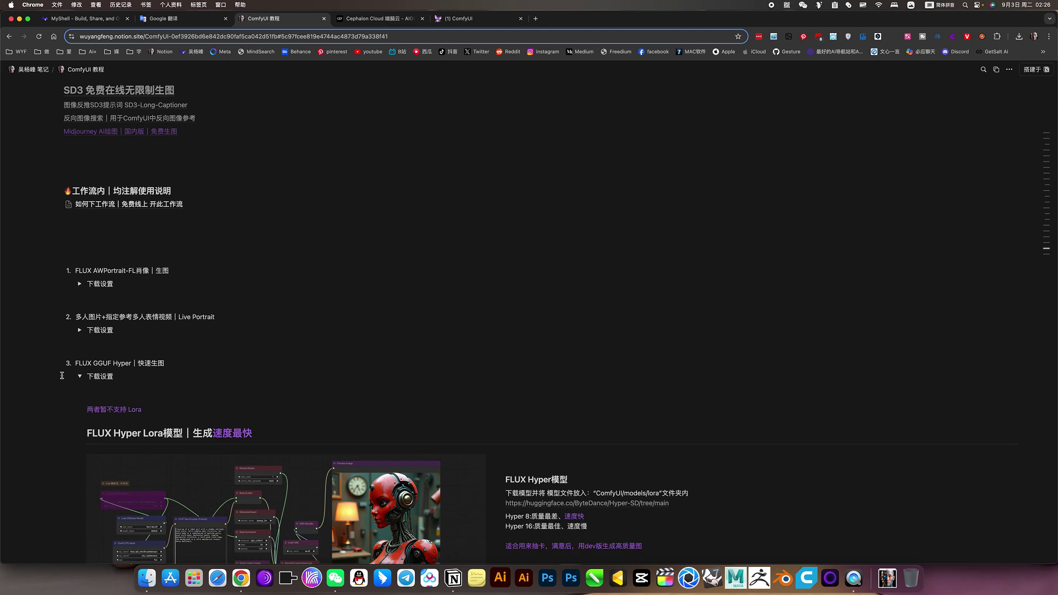
pyautogui.click(80, 376)
pyautogui.scroll(2, 60, 408)
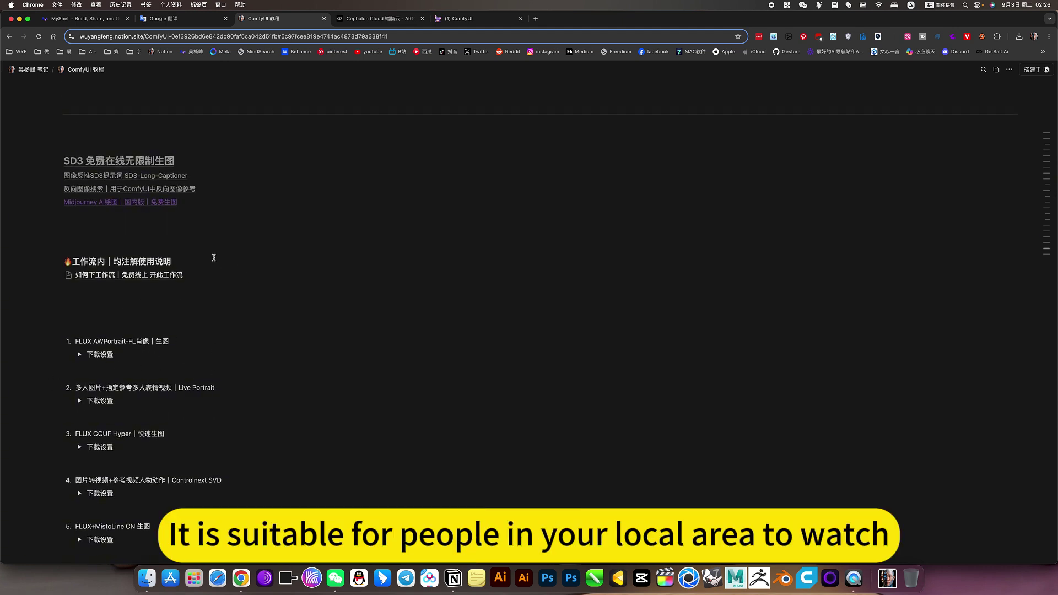
# Step: Switch to Cephalon Cloud and open the AIGC 应用 catalogue to view the ComfyUI 设计师 AI 摆摊版 240827 image
pyautogui.click(380, 18)
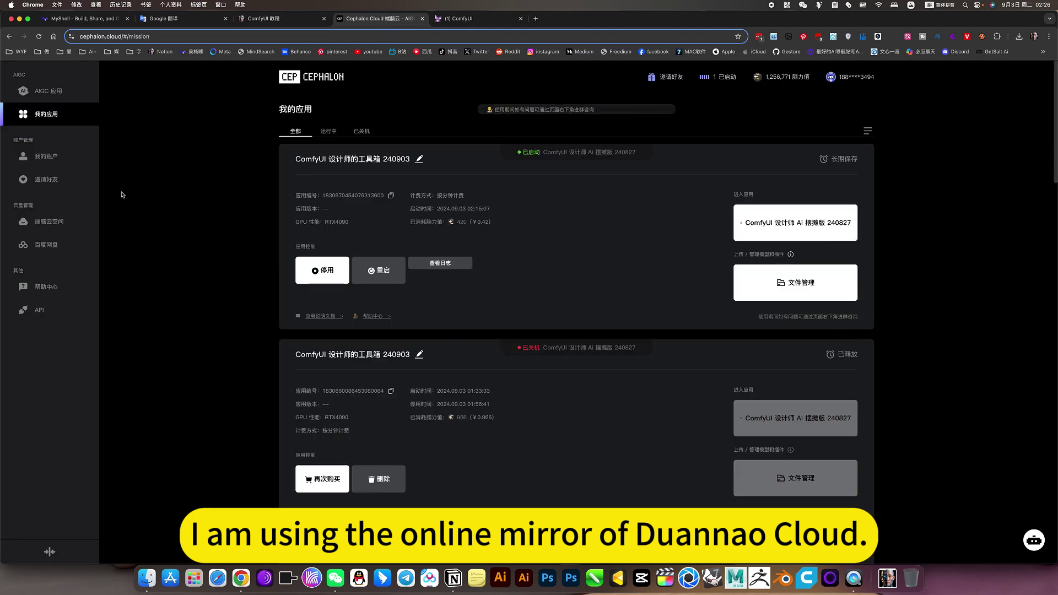
pyautogui.click(49, 97)
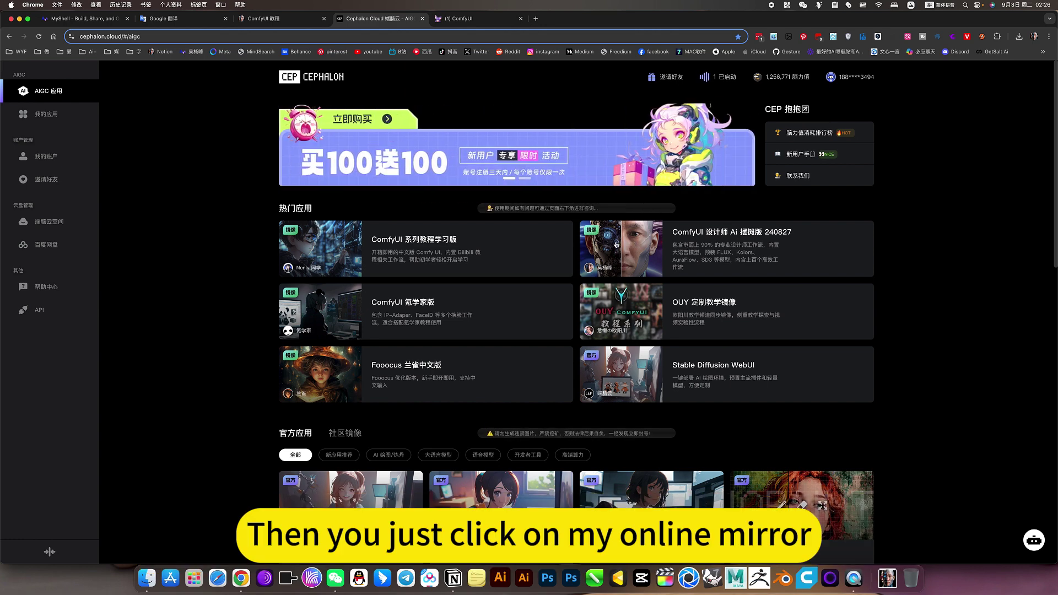
# Step: Switch to ComfyUI, browse the author's workflow folder in the workspace list, and open the FLUX GGUF Hyper｜快速生图 workflow
pyautogui.click(461, 20)
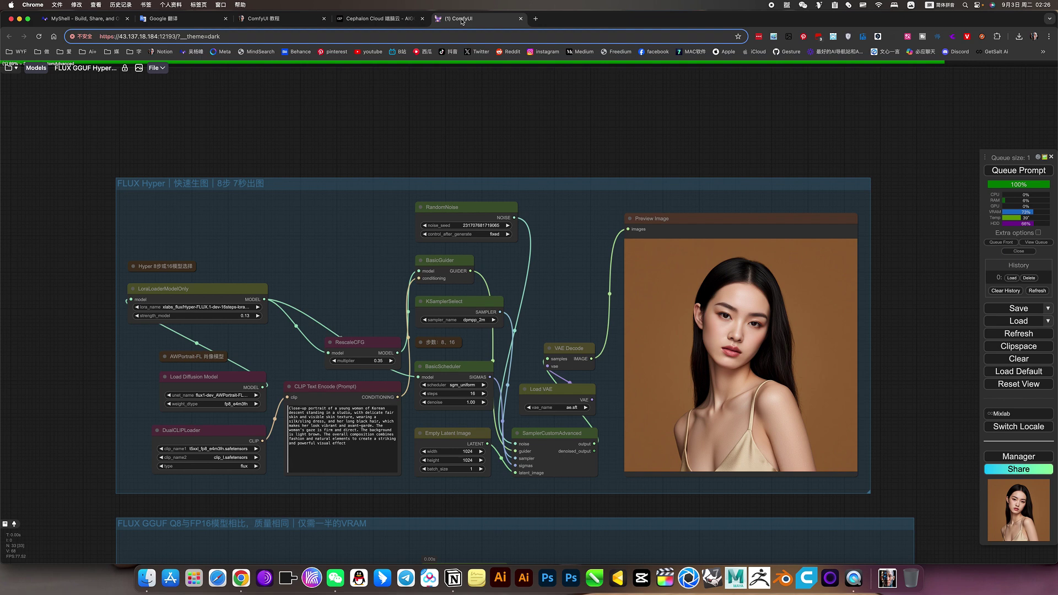
pyautogui.click(9, 68)
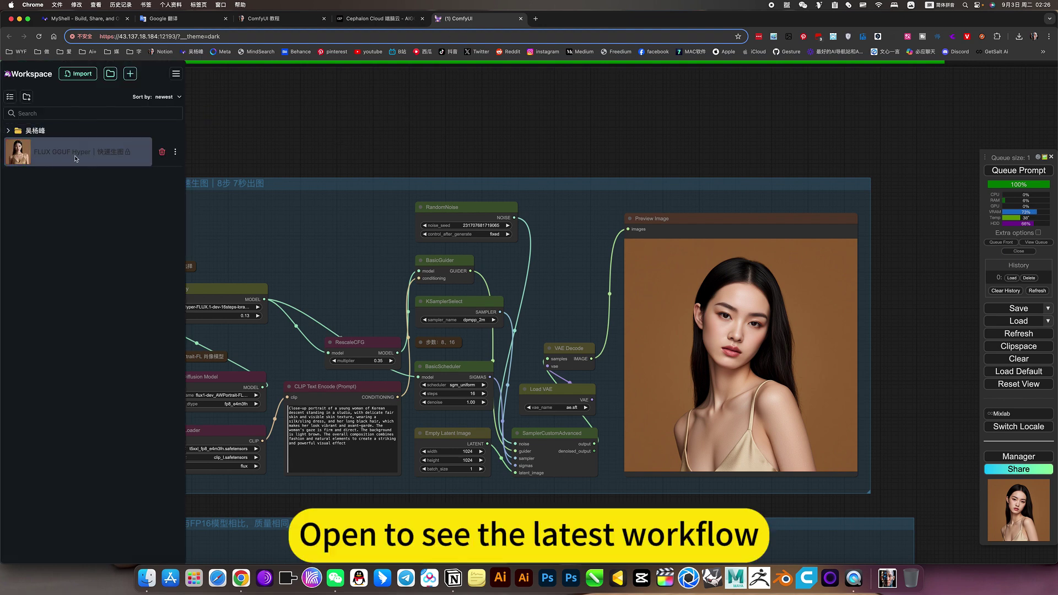
pyautogui.click(8, 131)
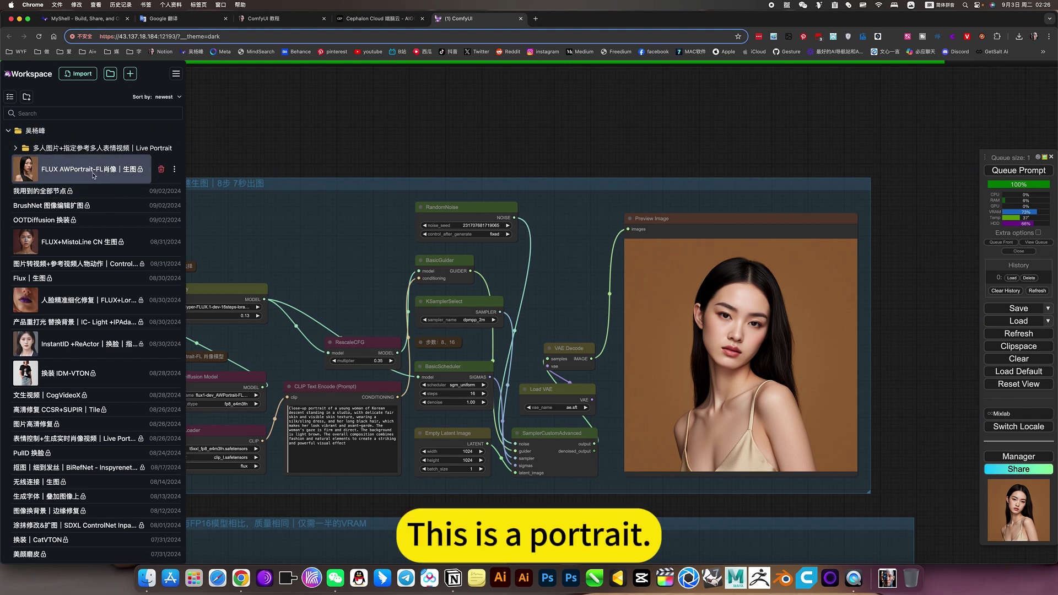
pyautogui.click(25, 130)
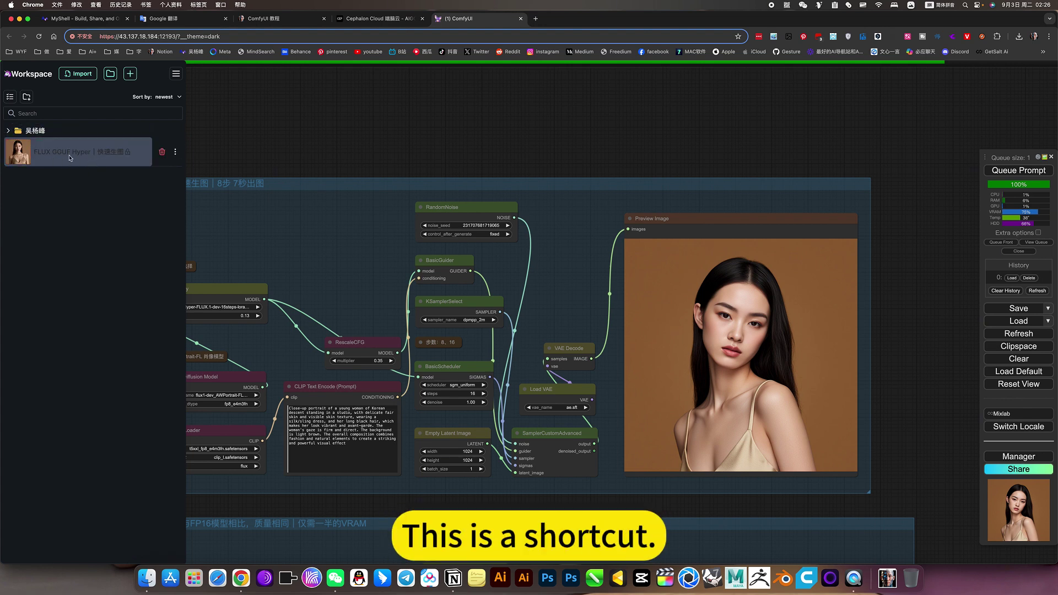
pyautogui.click(71, 152)
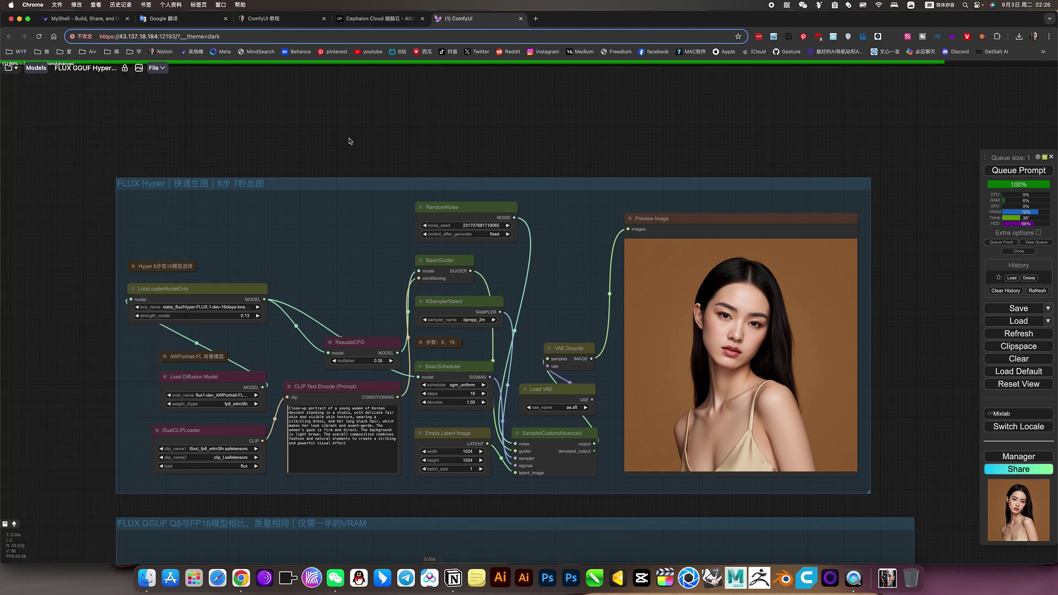
# Step: Review the FLUX Hyper group and take a closer look at the FLUX GGUF Q8 group's title and nodes below it
pyautogui.scroll(-2, 276, 144)
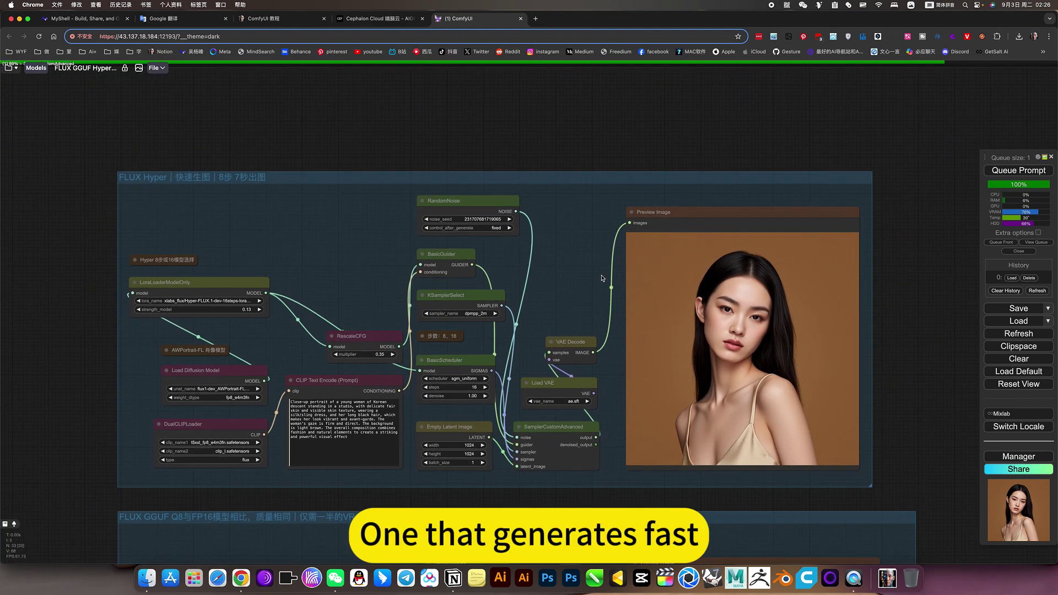
pyautogui.scroll(-5, 363, 315)
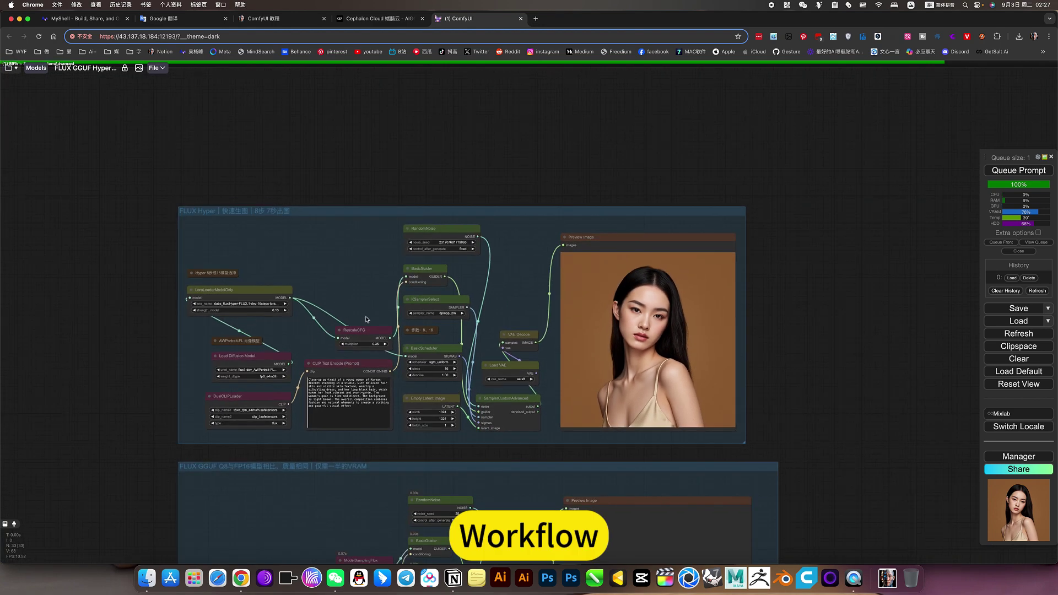
pyautogui.scroll(-3, 452, 374)
pyautogui.scroll(5, 452, 375)
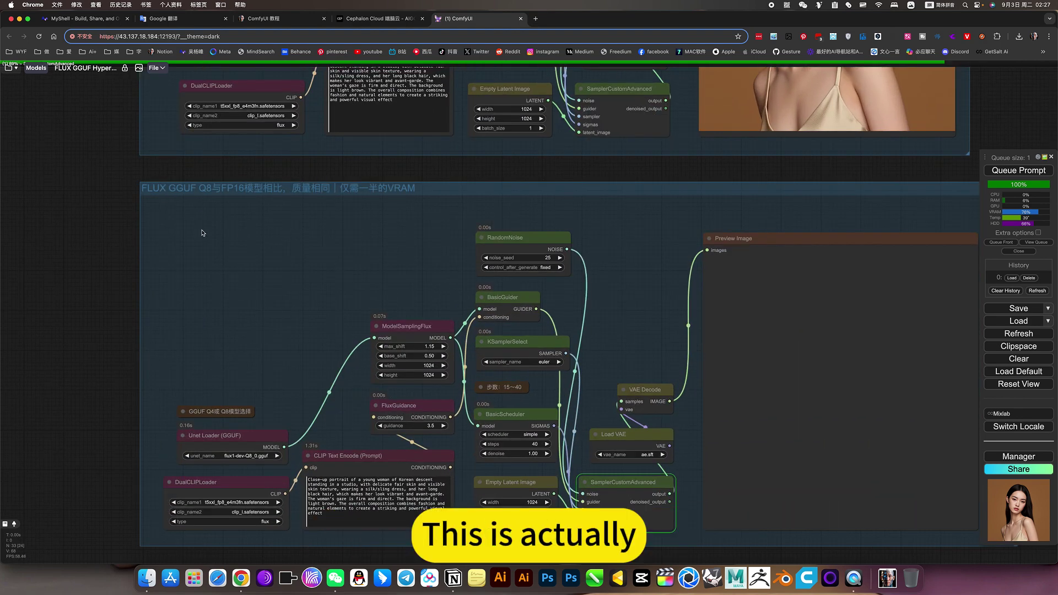
pyautogui.moveTo(91, 215); pyautogui.dragTo(105, 252)
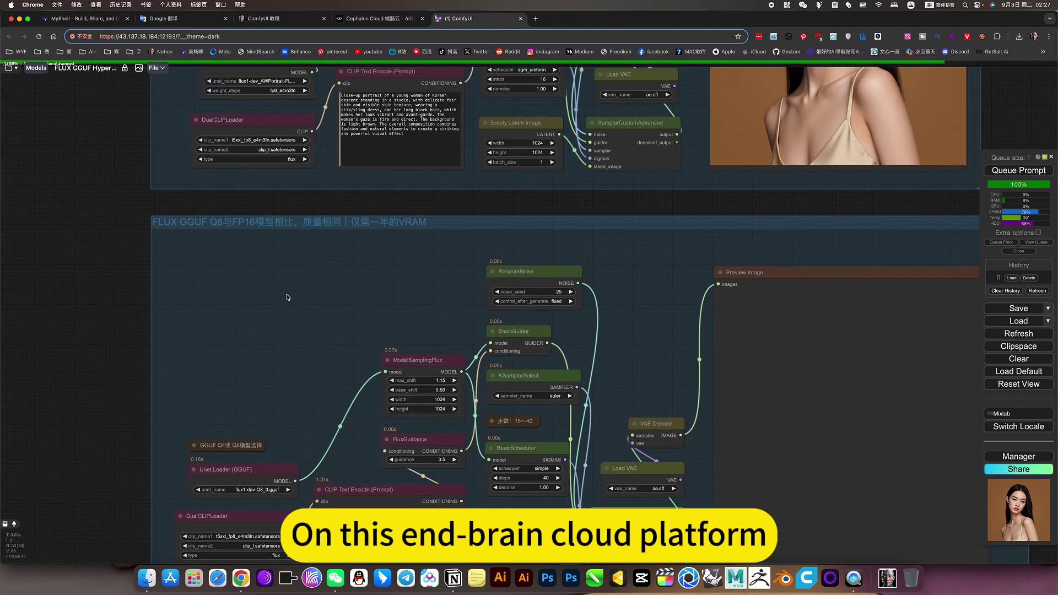
pyautogui.scroll(7, 285, 214)
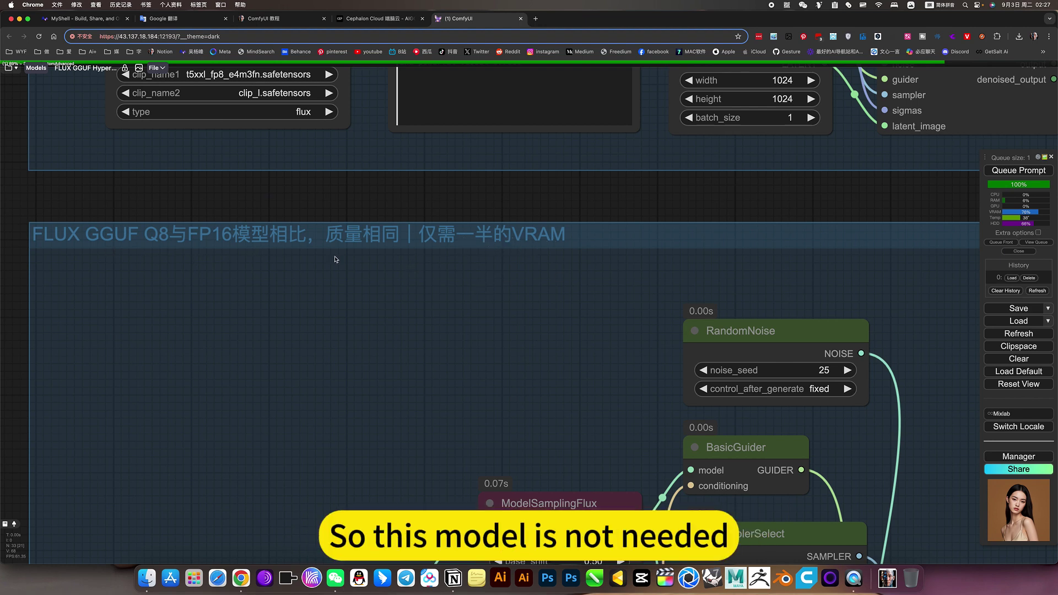
pyautogui.scroll(-3, 355, 259)
pyautogui.scroll(2, 526, 226)
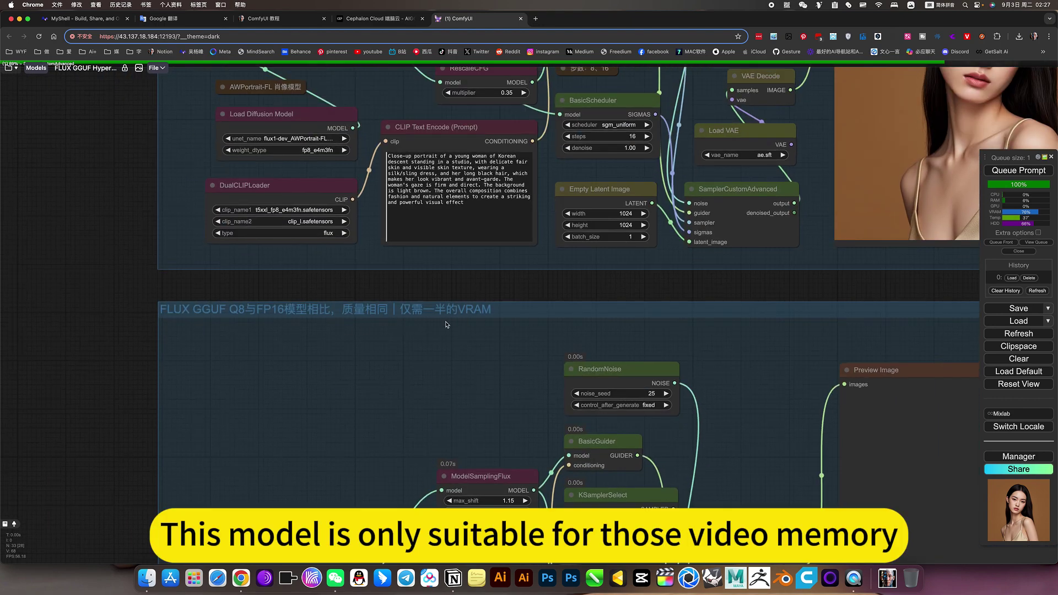
# Step: Examine the FLUX GGUF Q8 group's title and compare it with the nodes and preview of the FLUX Hyper group above
pyautogui.scroll(5, 337, 318)
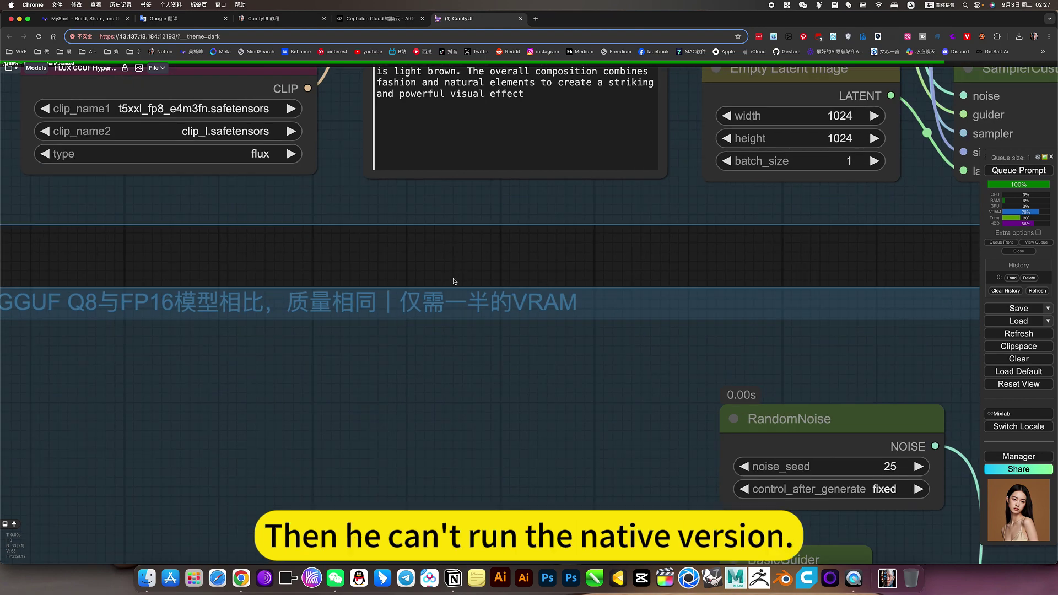
pyautogui.scroll(-5, 454, 280)
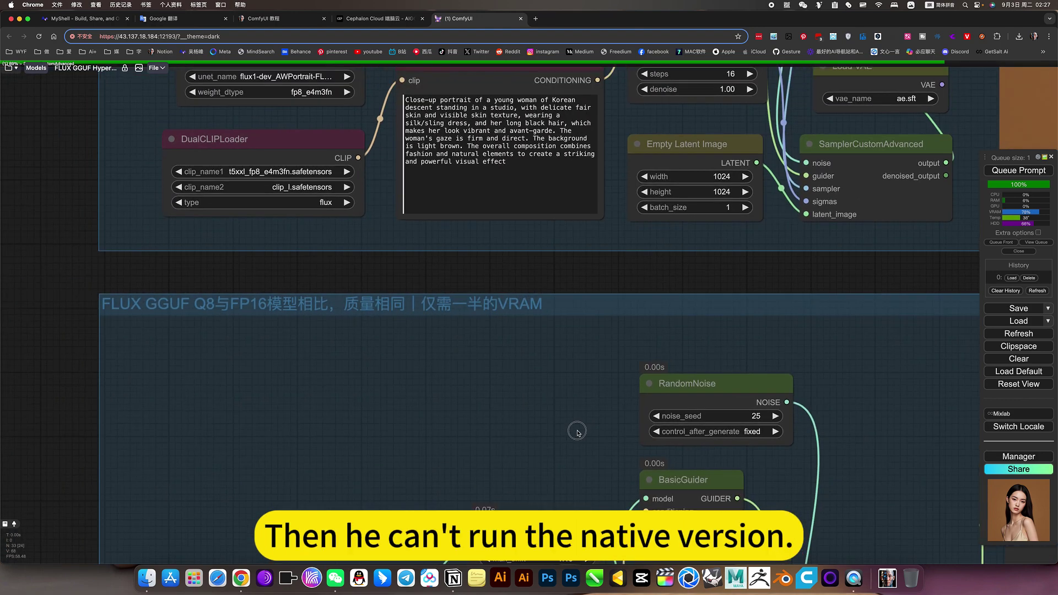
pyautogui.scroll(4, 366, 196)
pyautogui.moveTo(607, 478); pyautogui.dragTo(299, 399)
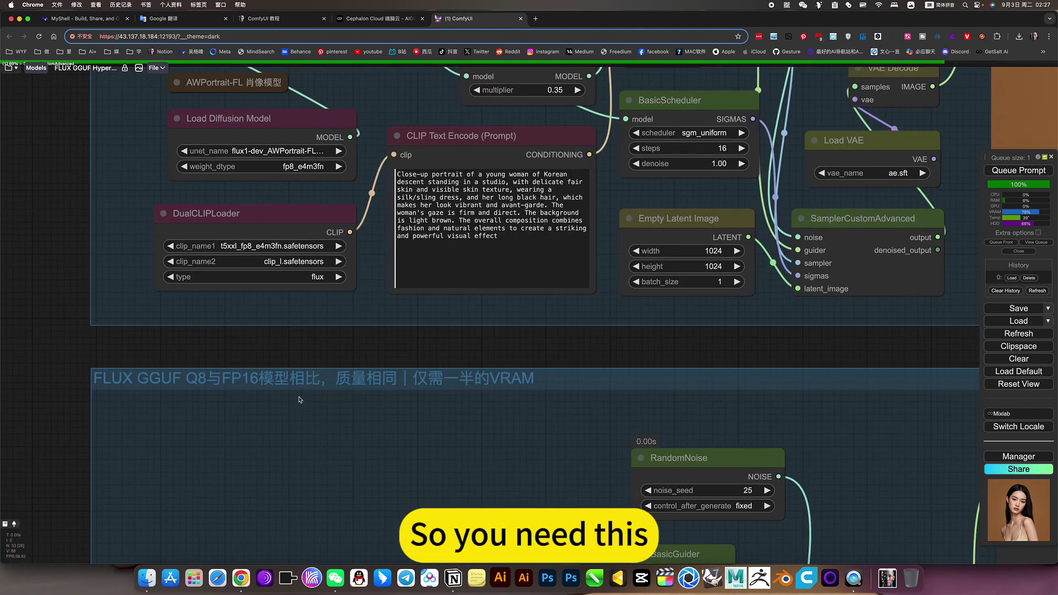
pyautogui.scroll(3, 276, 400)
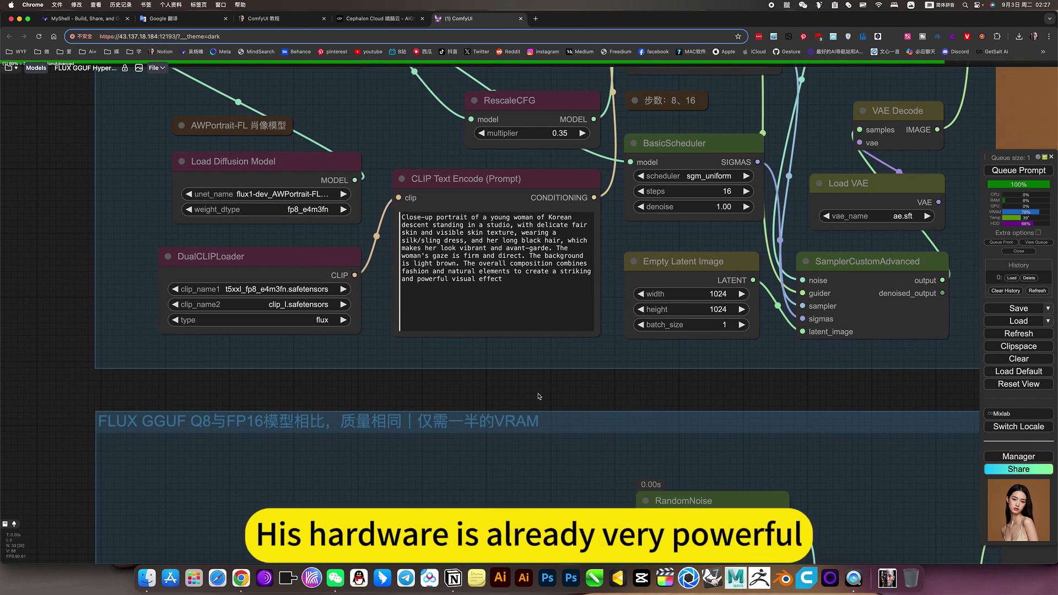
pyautogui.scroll(1, 538, 396)
pyautogui.scroll(2, 384, 446)
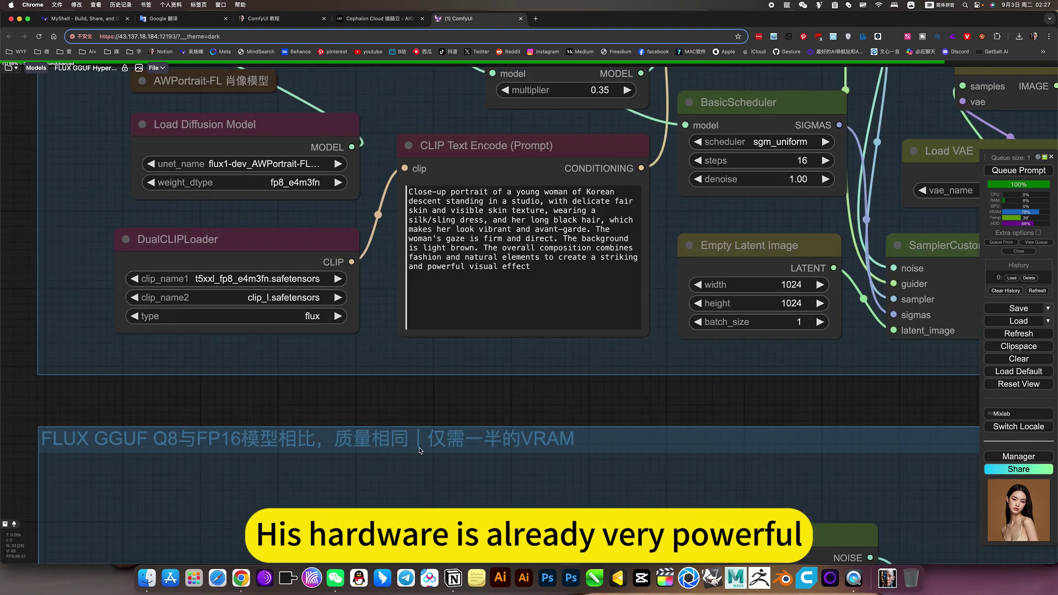
pyautogui.scroll(-5, 481, 440)
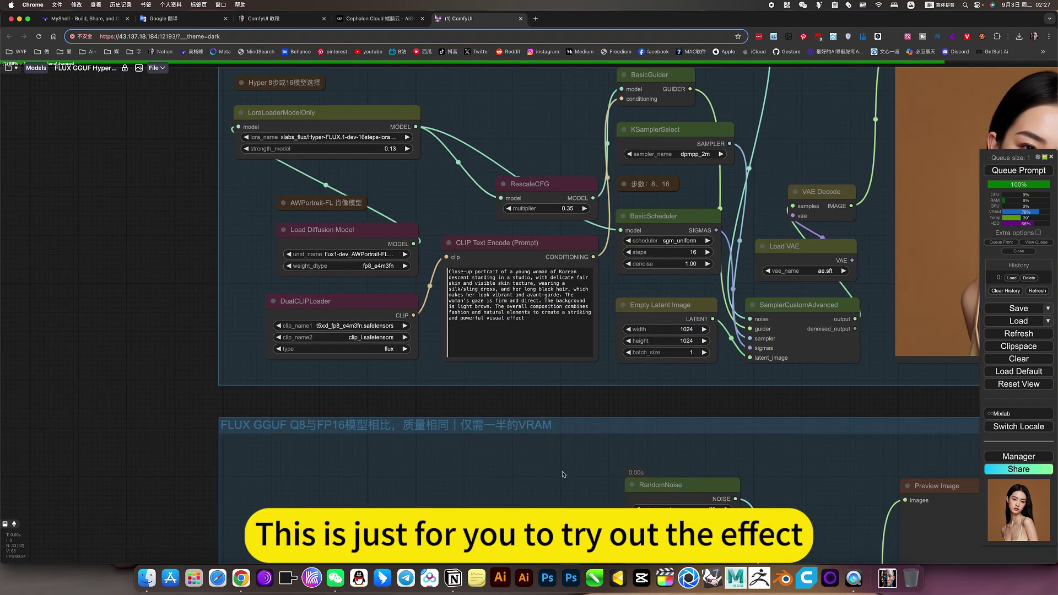
pyautogui.scroll(-3, 356, 243)
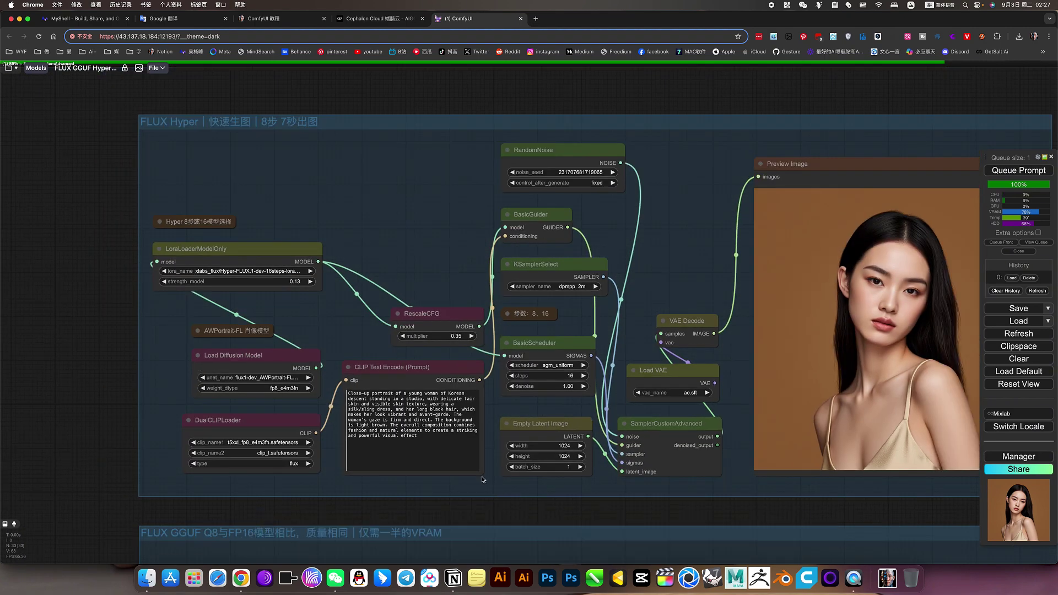
# Step: Bypass the LoraLoaderModelOnly node in the FLUX Hyper group, and re-enable the same node
pyautogui.scroll(4, 250, 256)
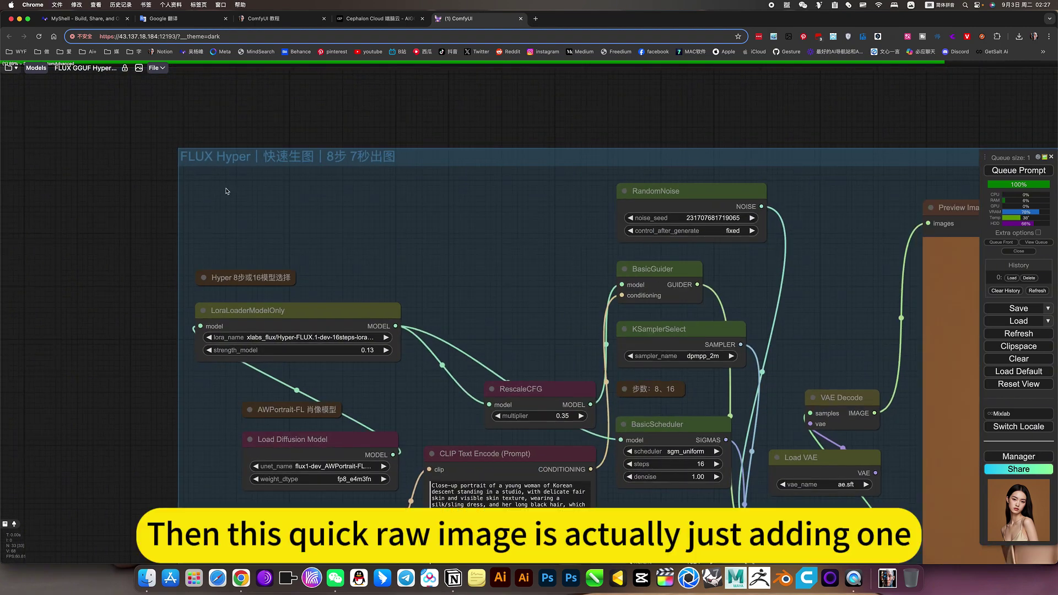
pyautogui.scroll(5, 331, 234)
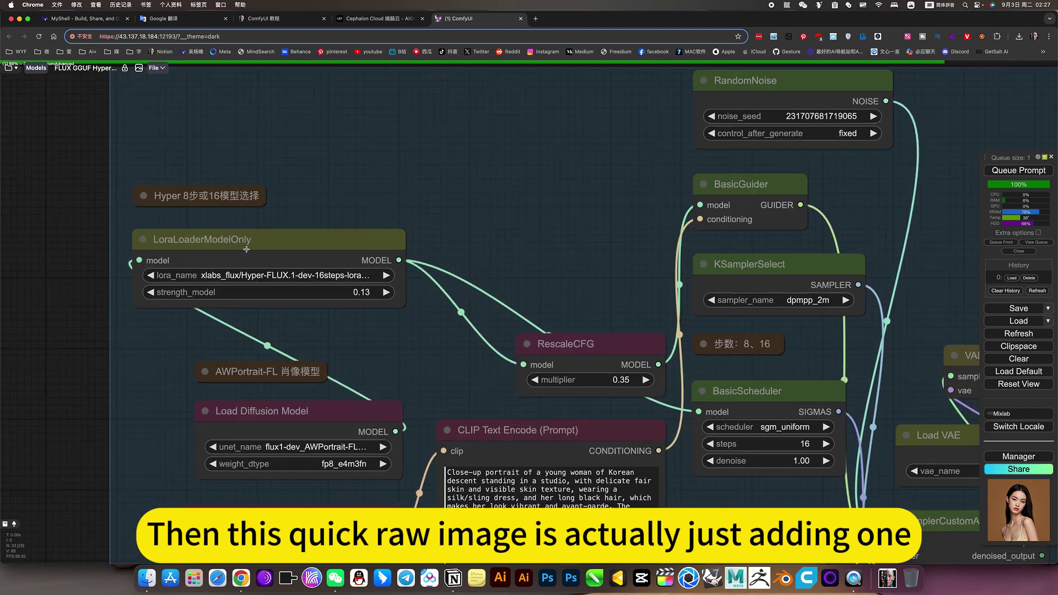
pyautogui.click(299, 236)
pyautogui.scroll(-3, 232, 239)
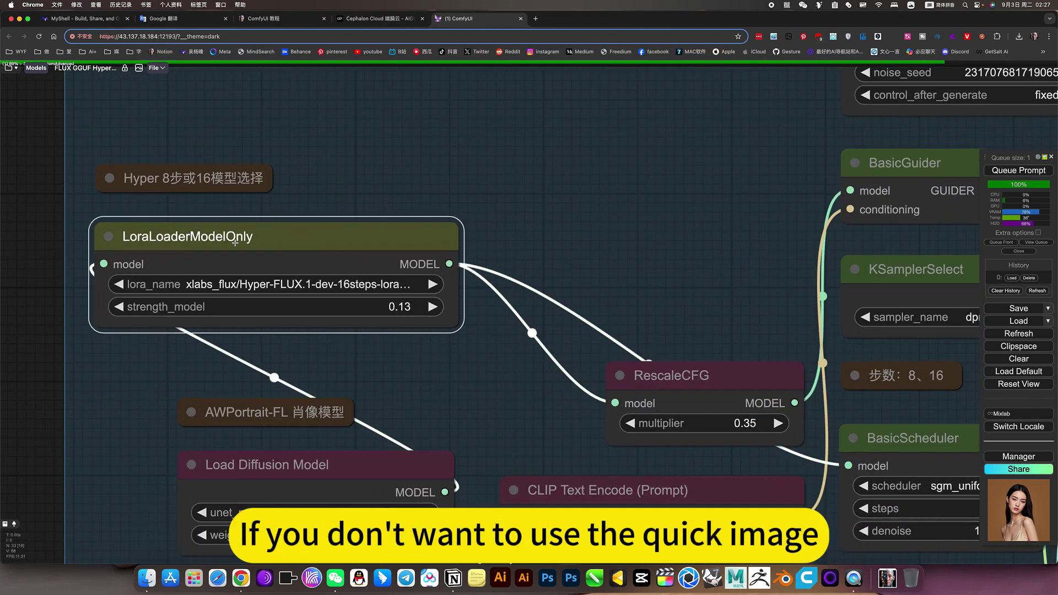
pyautogui.rightClick(287, 231)
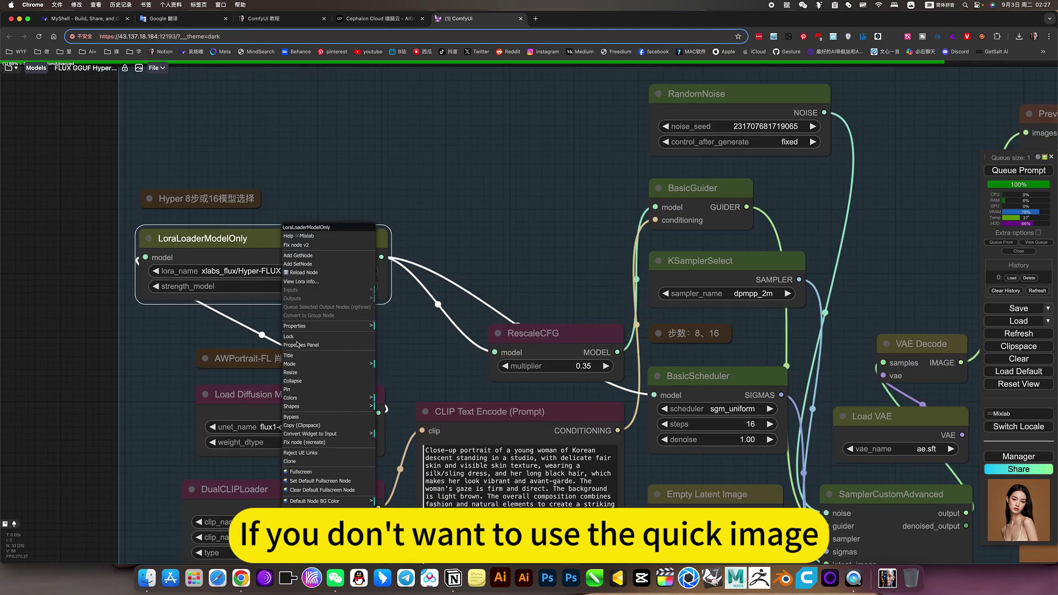
pyautogui.click(304, 417)
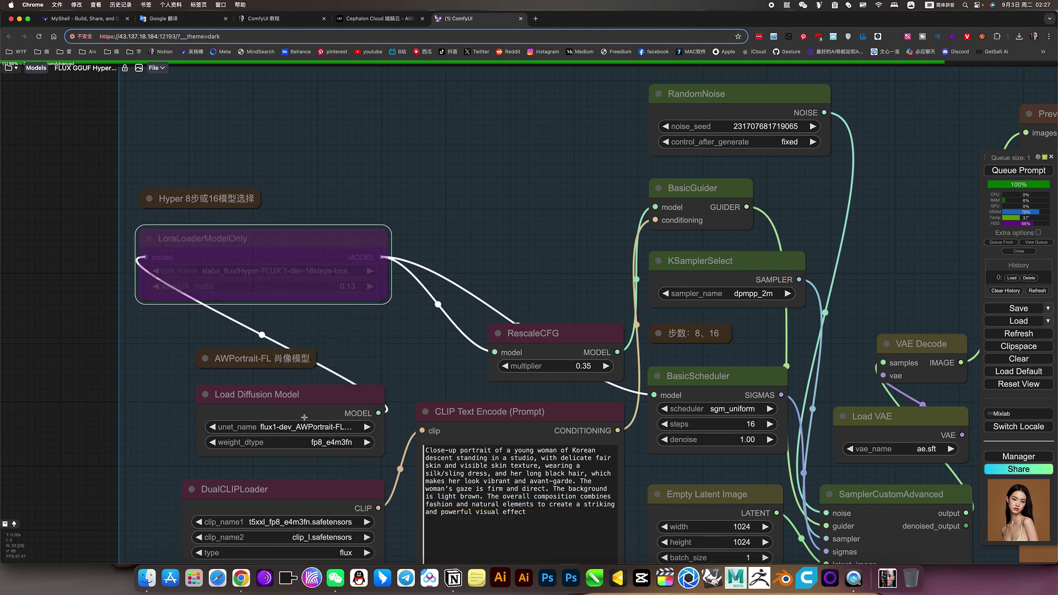
pyautogui.rightClick(344, 239)
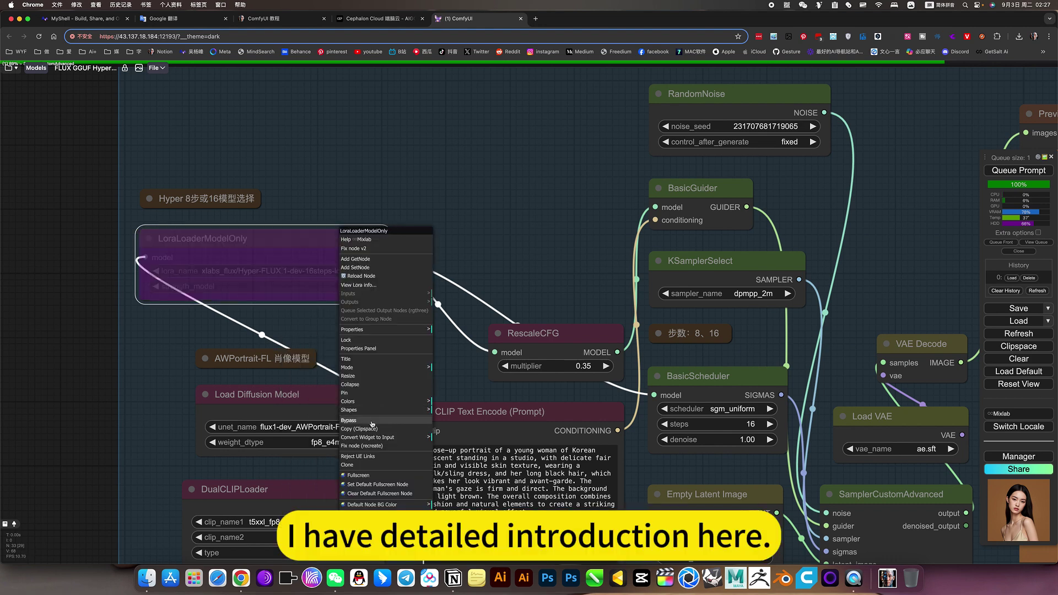
pyautogui.click(371, 421)
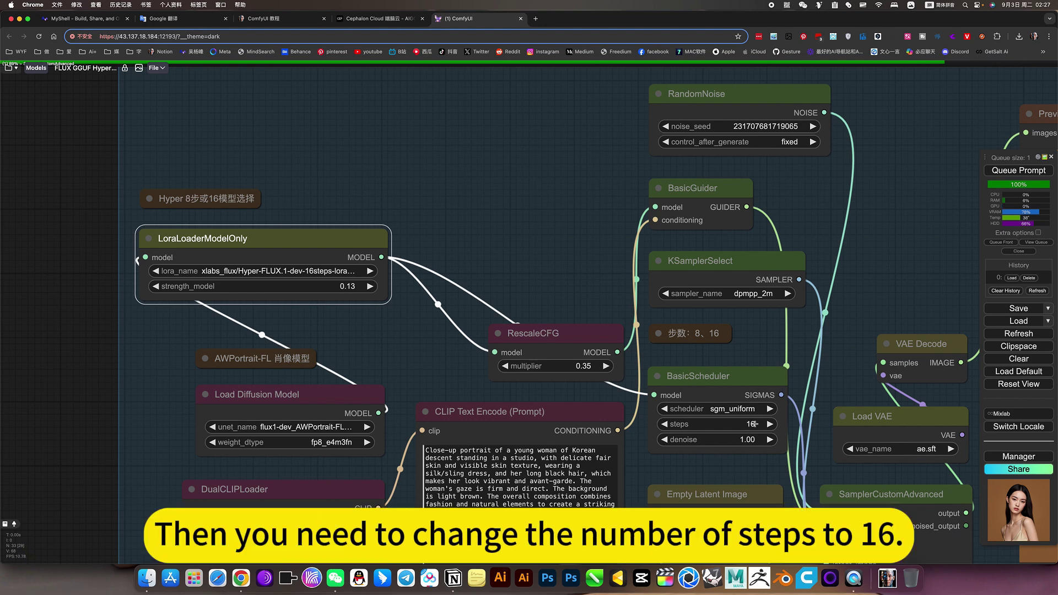
# Step: Set the LoraLoaderModelOnly node's LoRA to xlabs_flux/Hyper-FLUX.1-dev-8steps-lora.safetensors
pyautogui.click(319, 271)
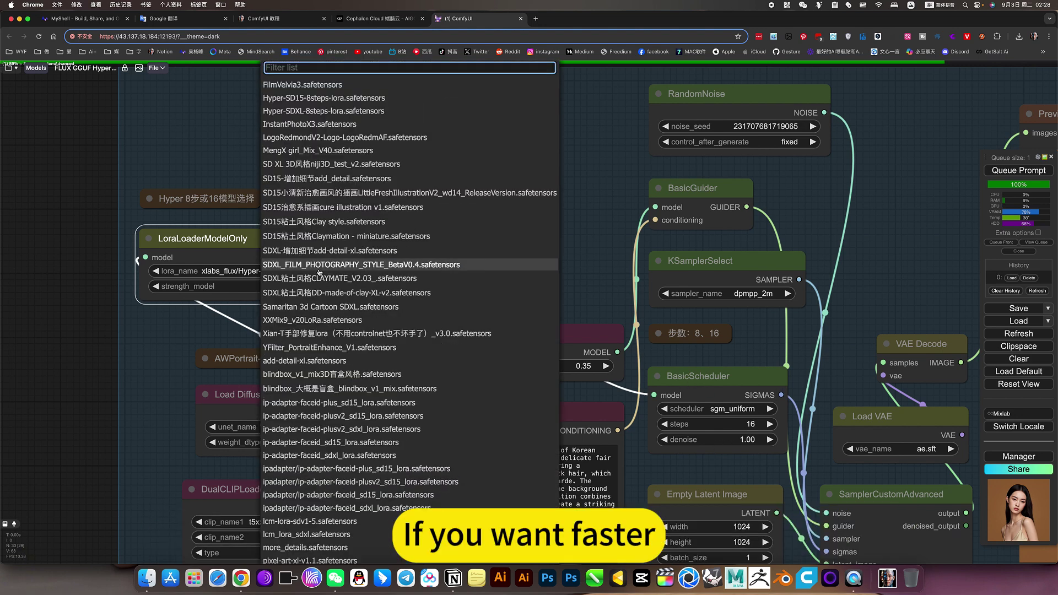
pyautogui.scroll(-10, 320, 274)
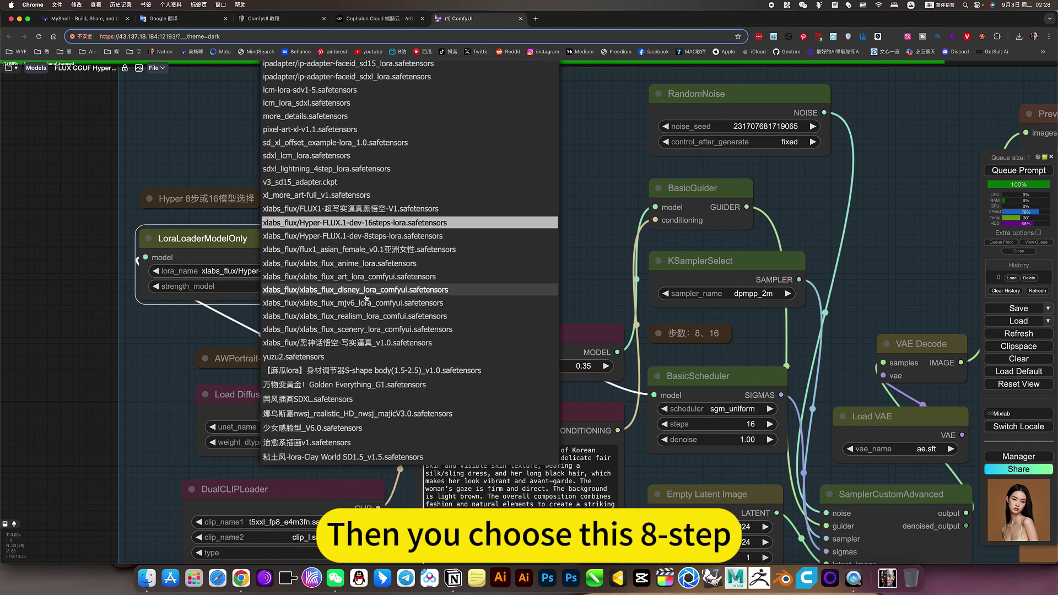
pyautogui.click(382, 235)
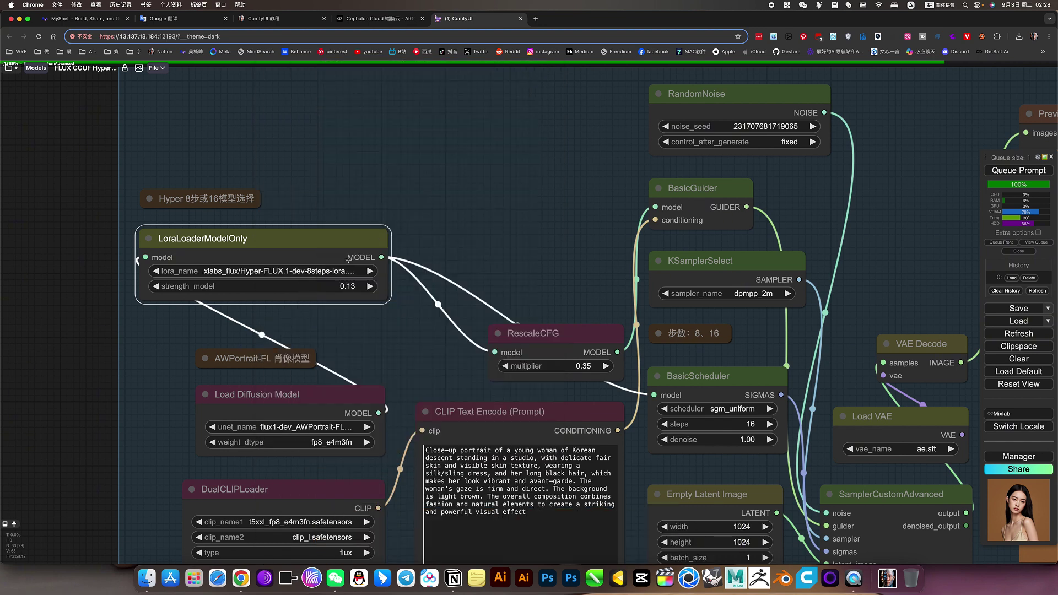
# Step: Set the steps of the FLUX Hyper group's BasicScheduler node to 8 and deselect the node
pyautogui.click(742, 422)
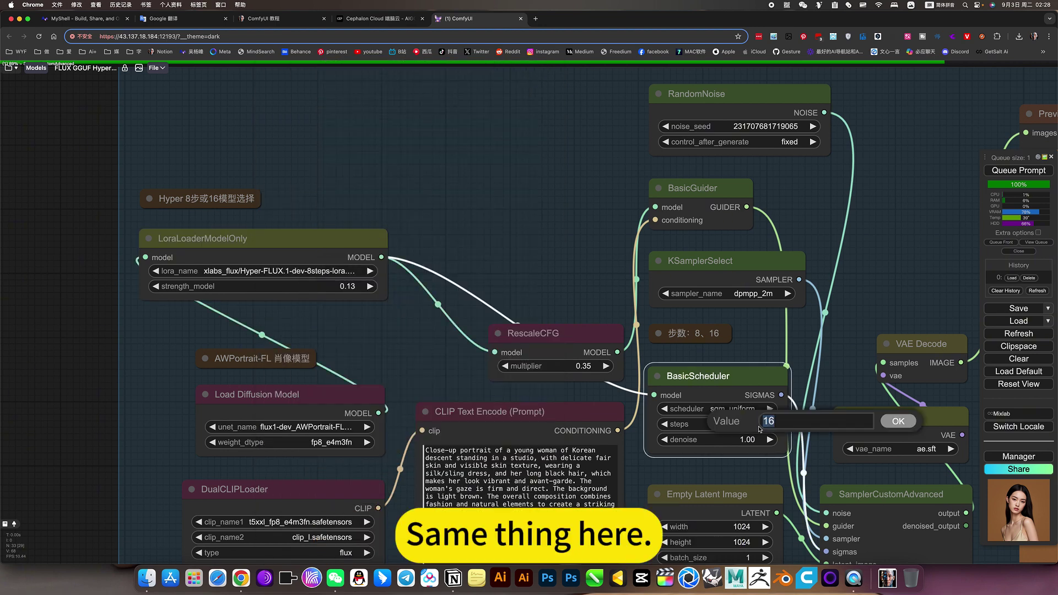
pyautogui.write('8')
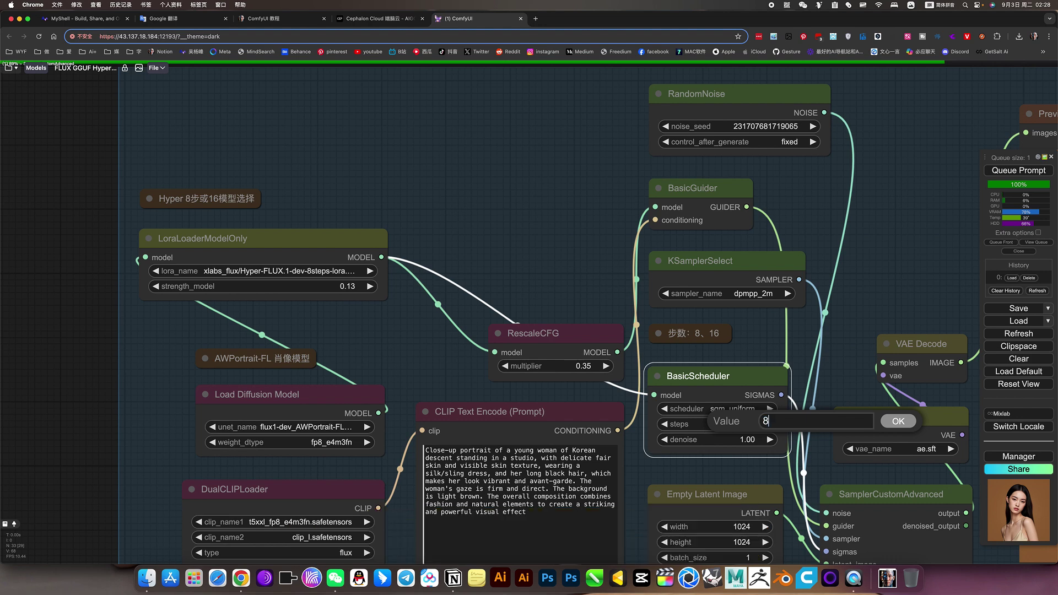
pyautogui.press('Return')
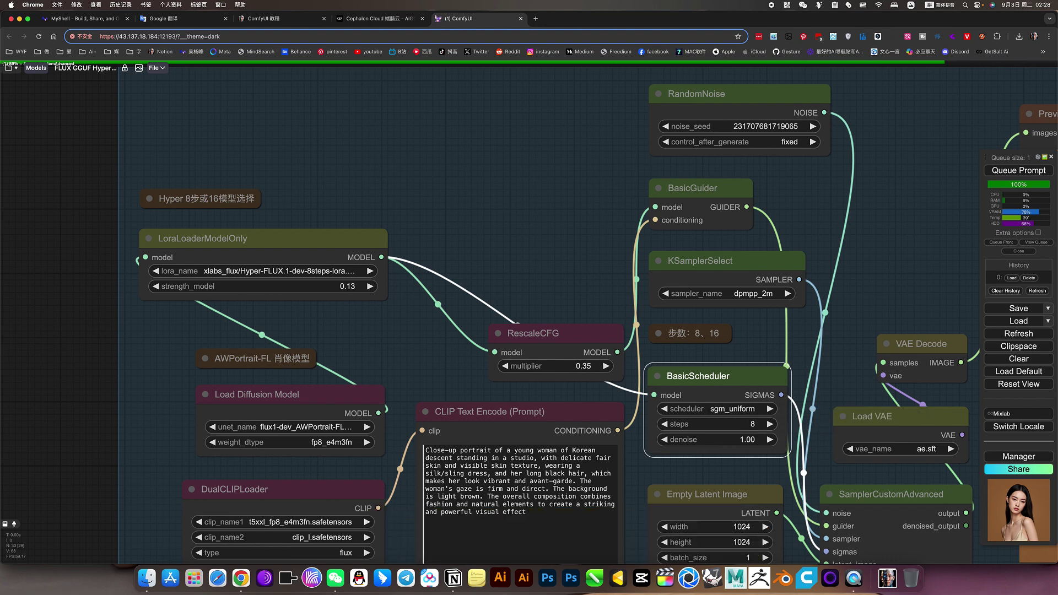
pyautogui.click(559, 249)
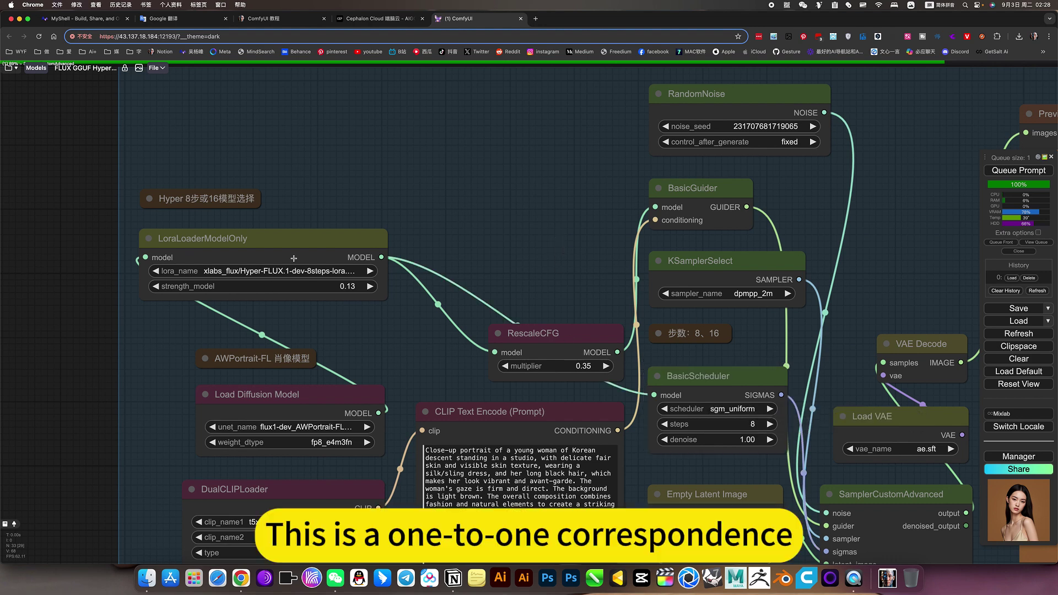
# Step: Bypass all nodes in the FLUX GGUF Q8 group so only the FLUX Hyper group stays active
pyautogui.scroll(5, 235, 251)
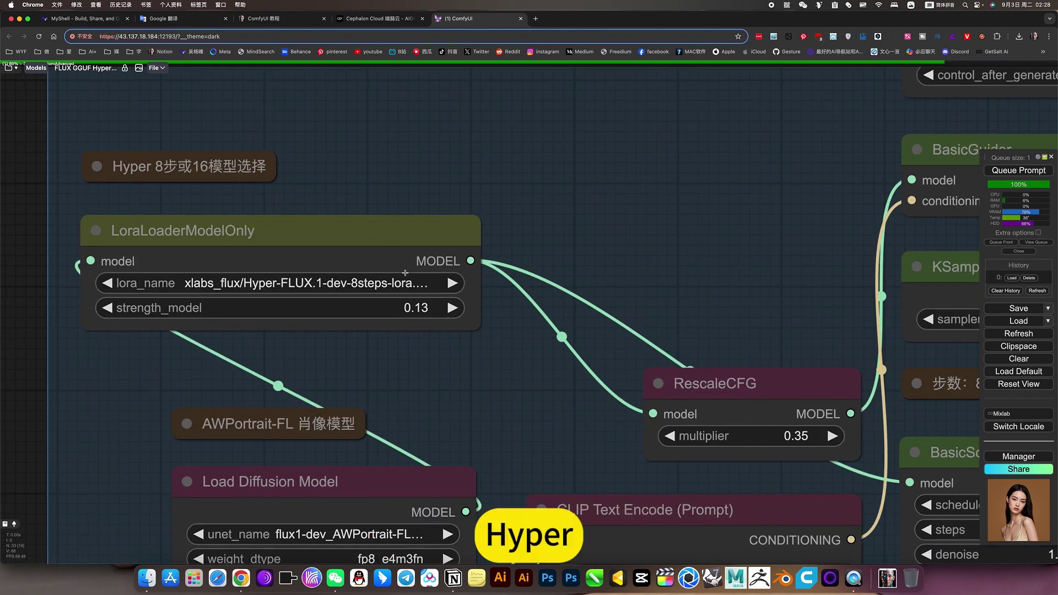
pyautogui.scroll(-10, 404, 272)
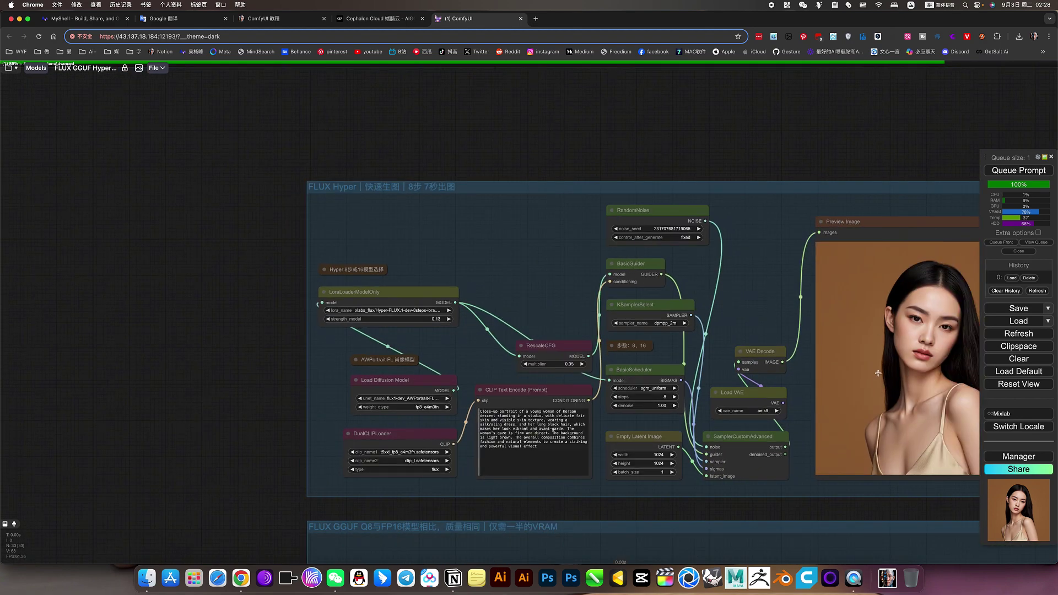
pyautogui.scroll(-6, 540, 159)
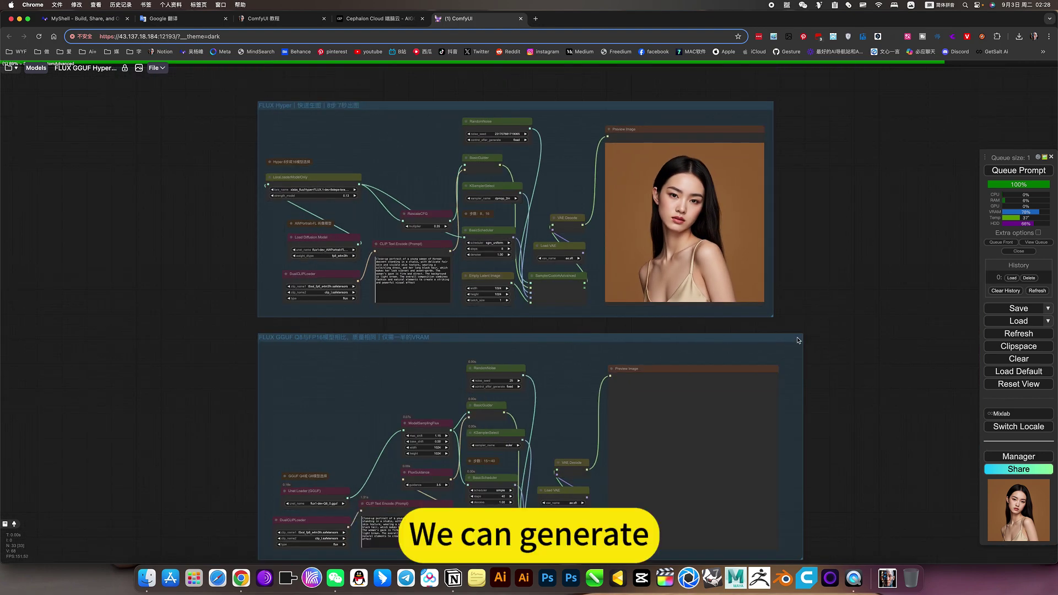
pyautogui.rightClick(554, 365)
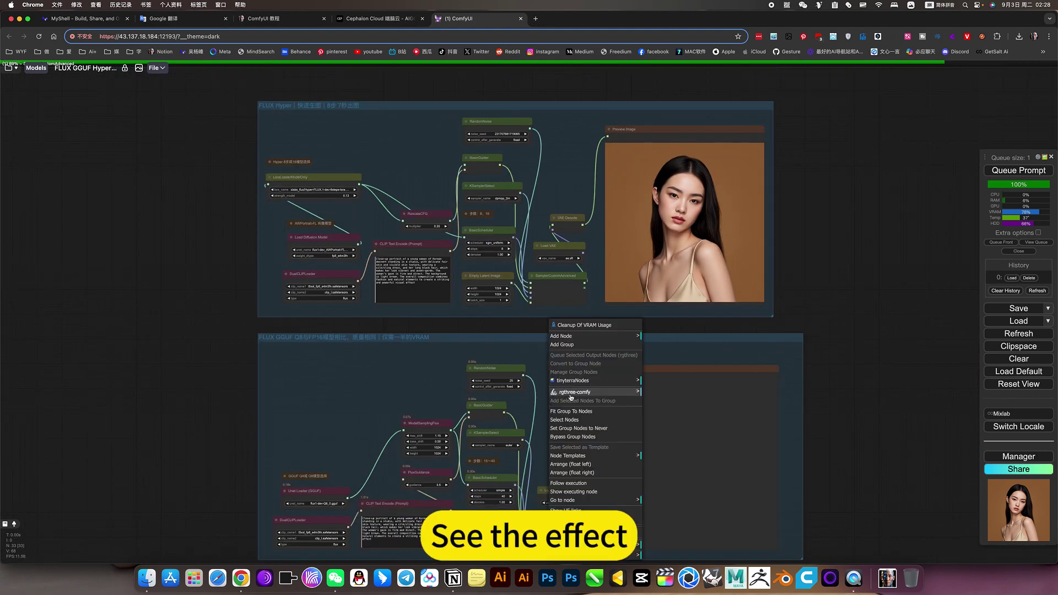
pyautogui.click(572, 436)
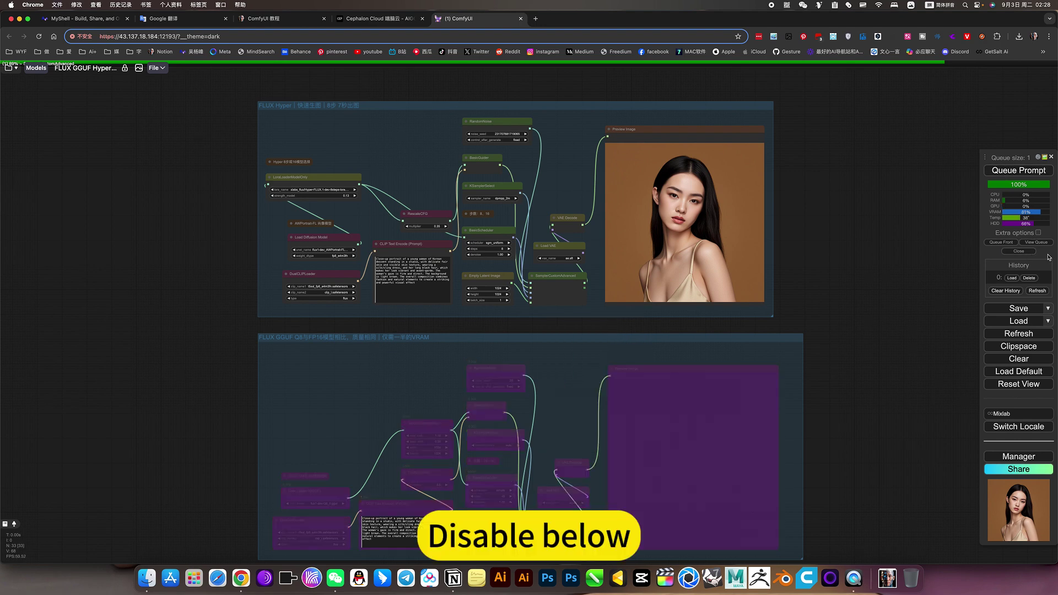
# Step: Delete the entry in the generation history and queue the workflow for generation
pyautogui.click(1037, 280)
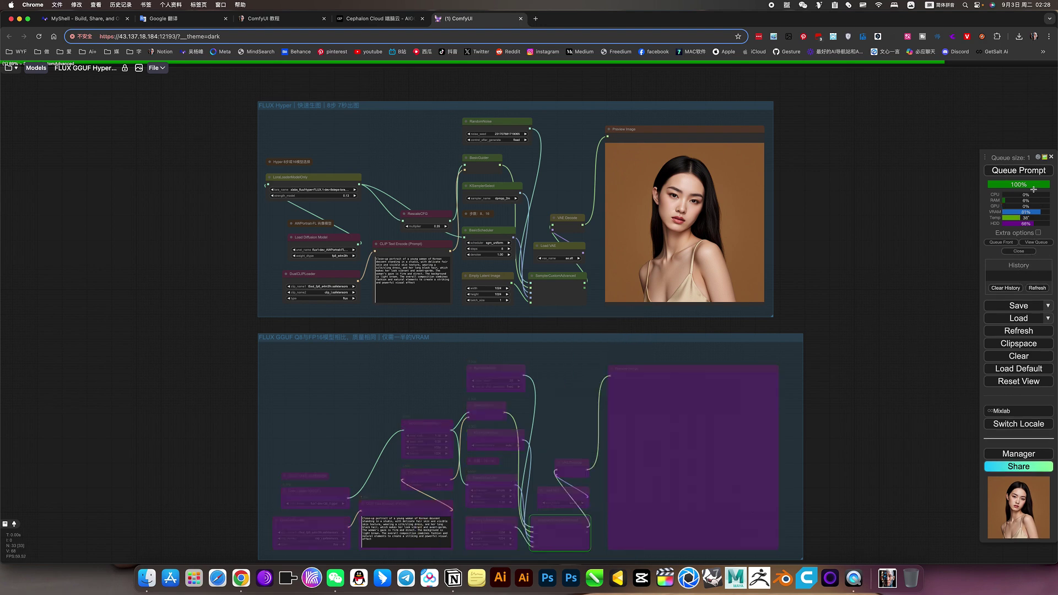
pyautogui.click(1026, 172)
# Step: Reactivate the bypassed nodes of the FLUX GGUF Q8 group by setting the group's nodes to Always
pyautogui.hscroll(-3, 838, 270)
pyautogui.scroll(-2, 838, 270)
pyautogui.rightClick(652, 326)
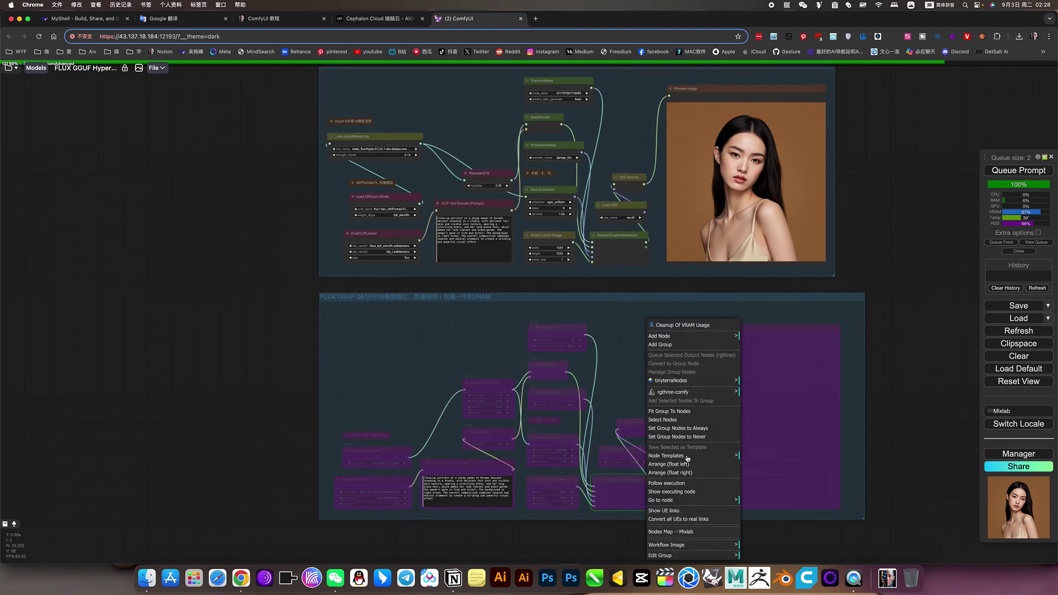
pyautogui.click(694, 428)
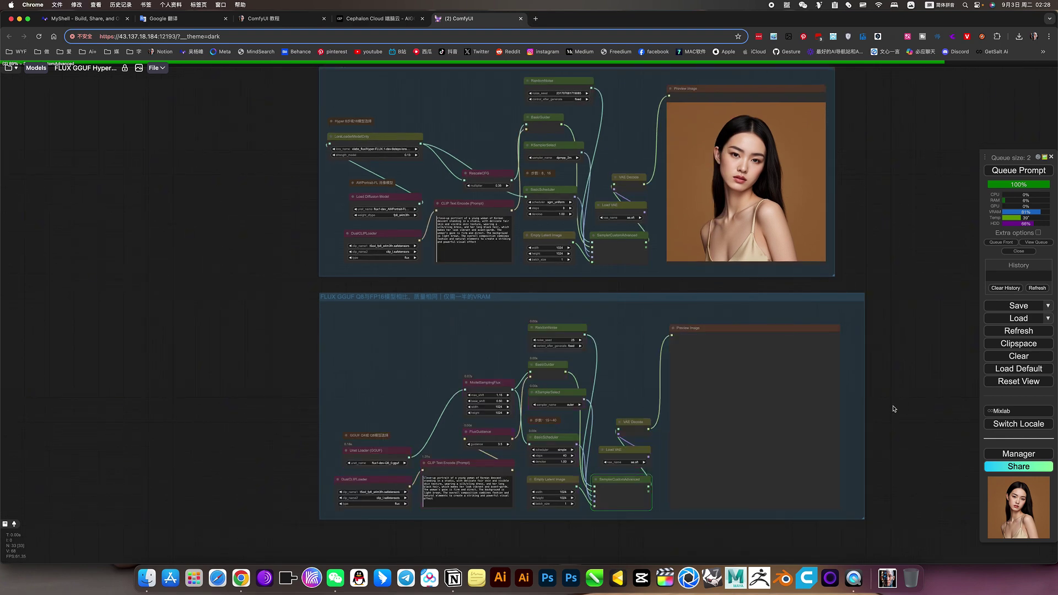
# Step: Show the generation queue and follow the running FLUX GGUF Q8 group through its sampler and Preview Image nodes
pyautogui.scroll(5, 632, 473)
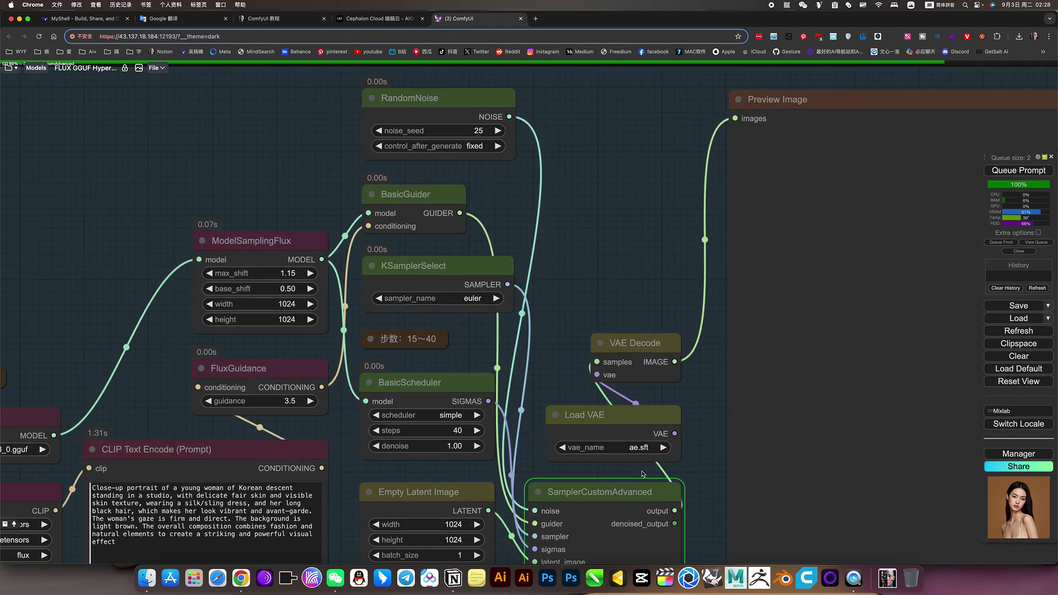
pyautogui.click(1036, 245)
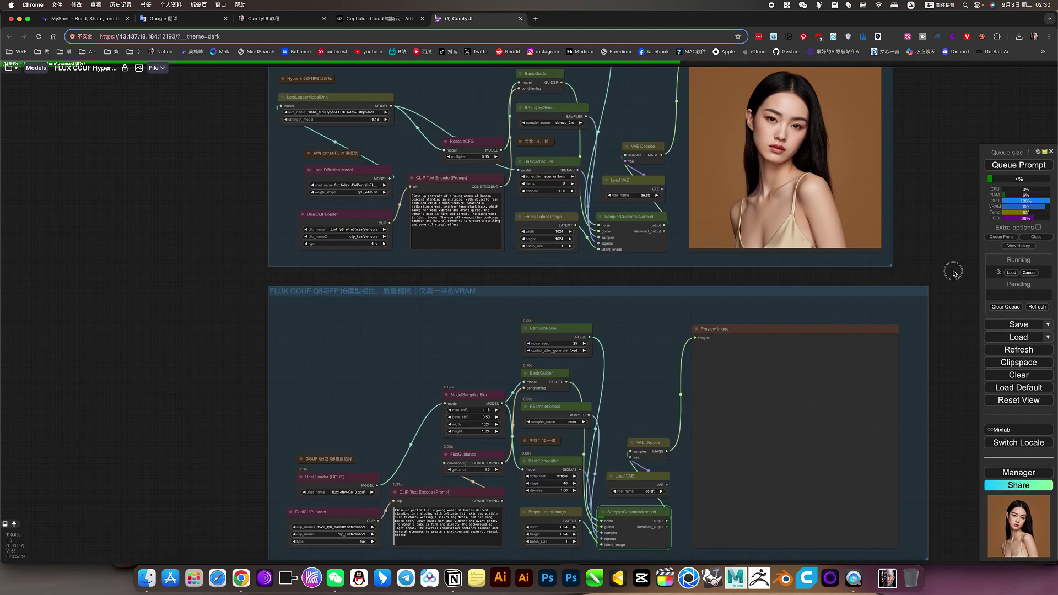
pyautogui.moveTo(824, 339); pyautogui.dragTo(803, 276)
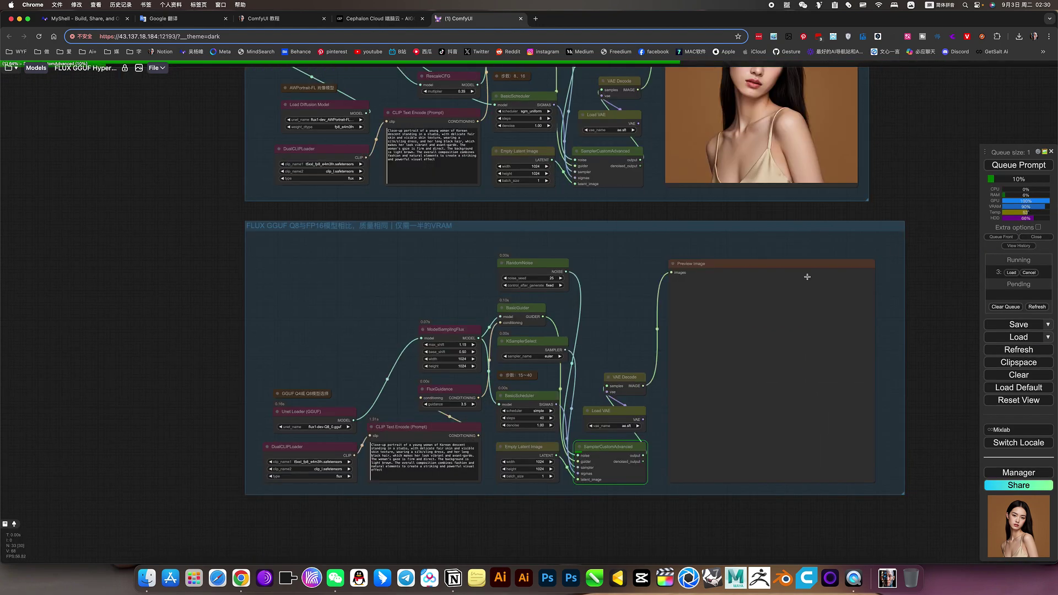
pyautogui.scroll(4, 593, 292)
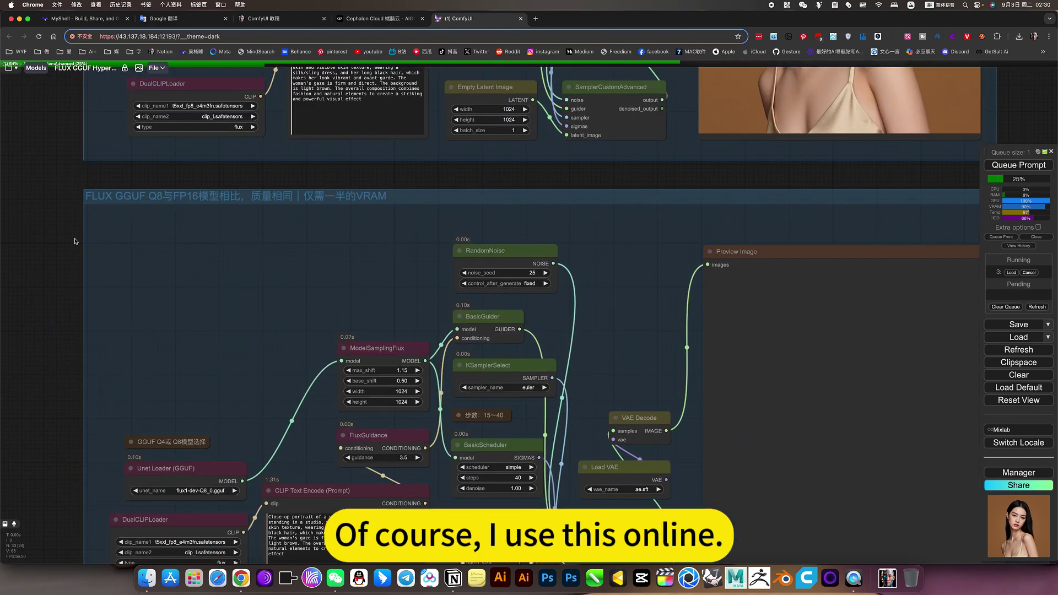
pyautogui.scroll(-2, 320, 265)
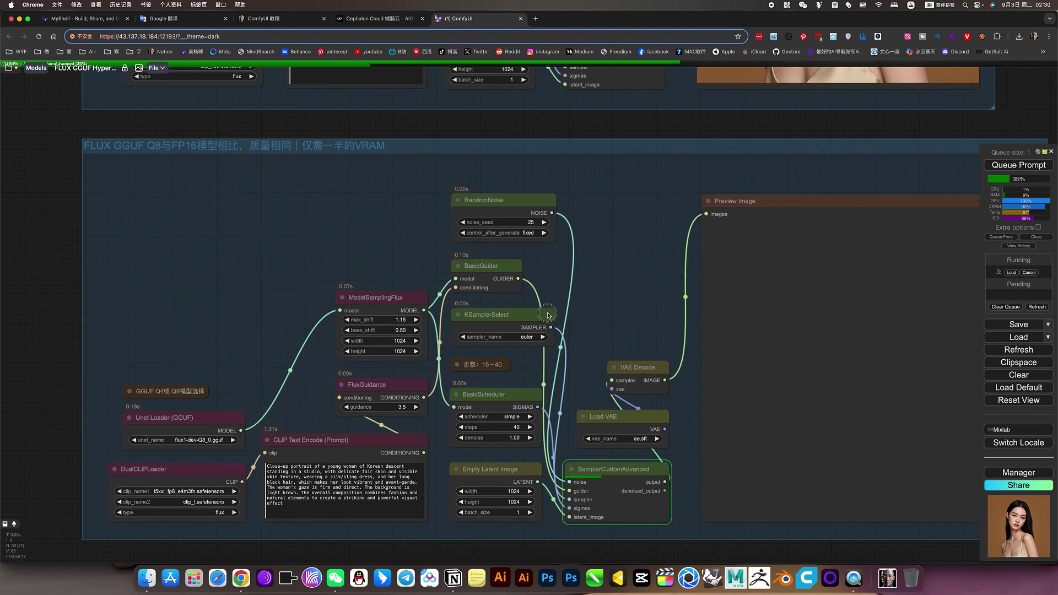
pyautogui.hscroll(3, 526, 333)
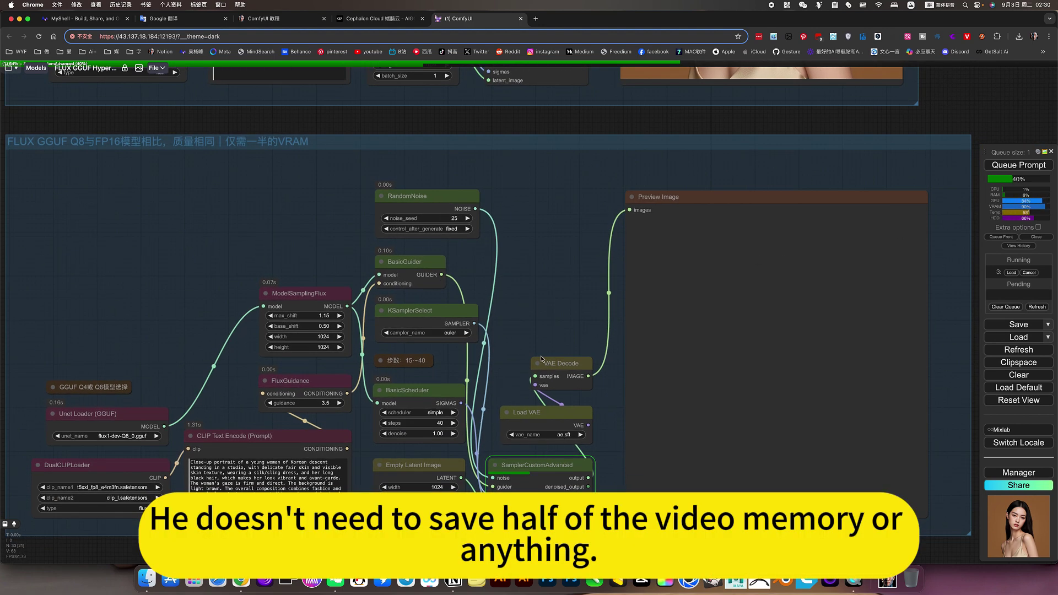
# Step: Watch the FLUX GGUF Q8 group finish generating and compare its portrait with the FLUX Hyper group's result
pyautogui.scroll(-4, 540, 357)
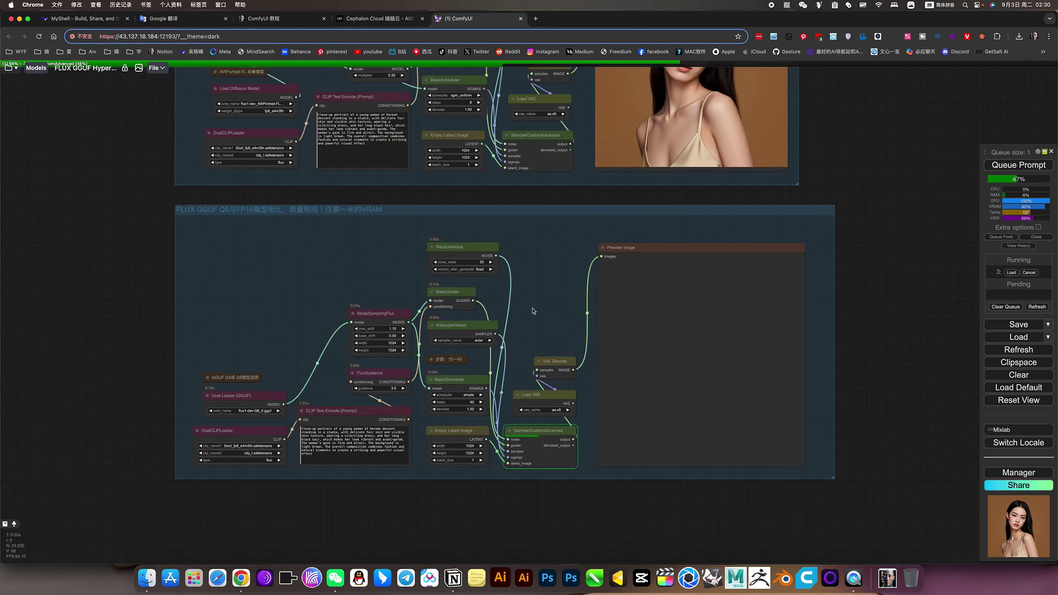
pyautogui.scroll(4, 388, 304)
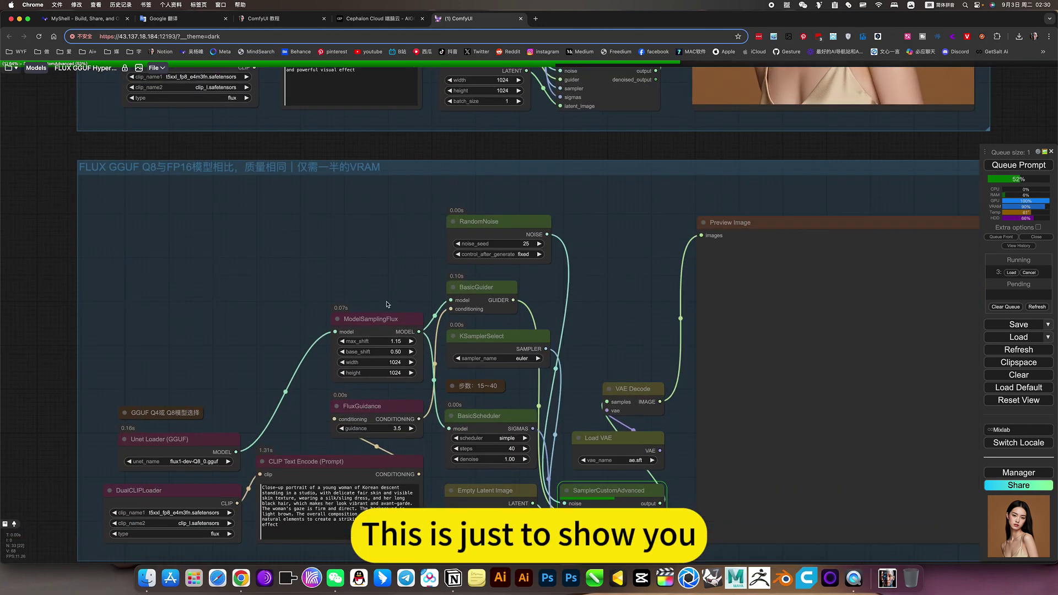
pyautogui.scroll(-2, 387, 304)
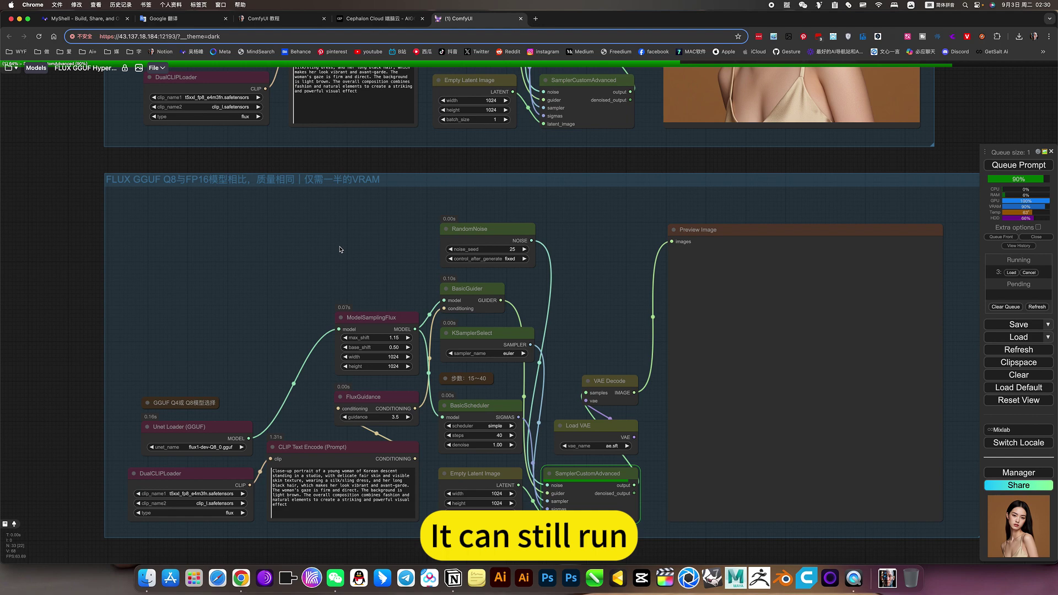
pyautogui.moveTo(326, 227); pyautogui.dragTo(419, 380)
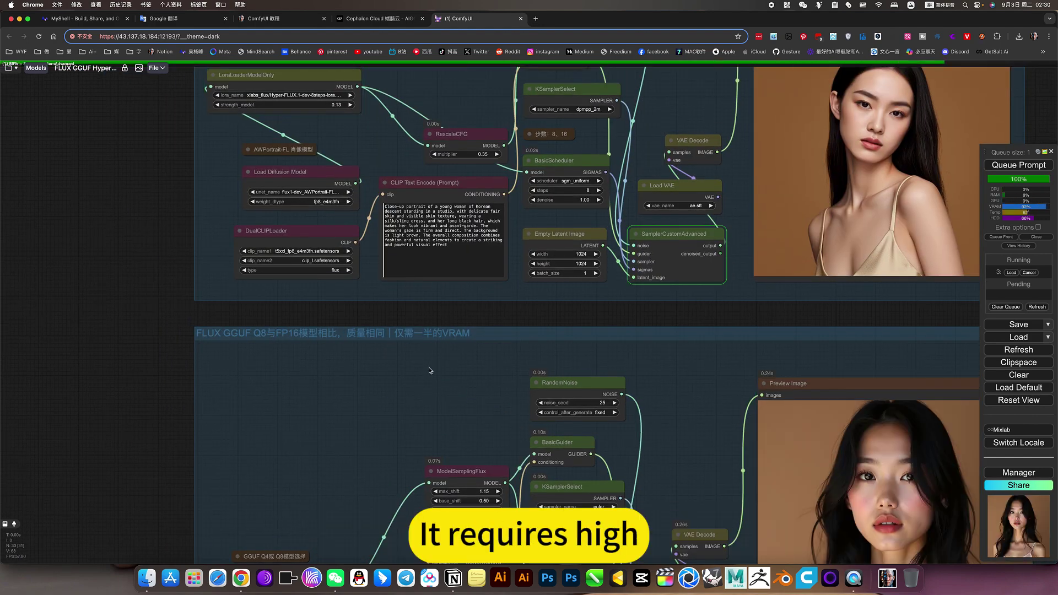
pyautogui.moveTo(435, 377); pyautogui.dragTo(253, 234)
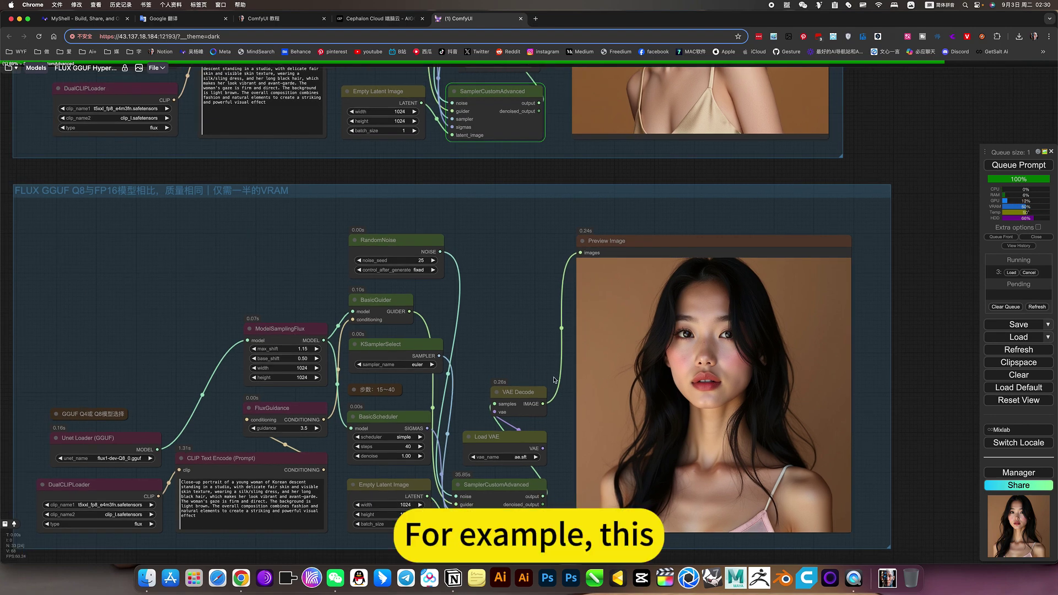
pyautogui.moveTo(240, 273); pyautogui.dragTo(531, 320)
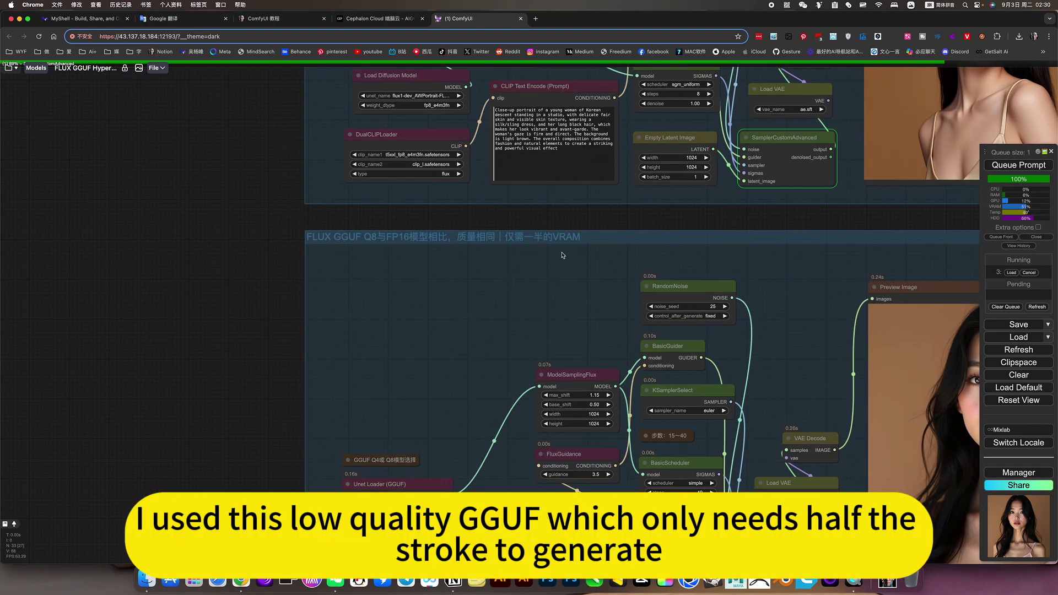
pyautogui.scroll(3, 559, 248)
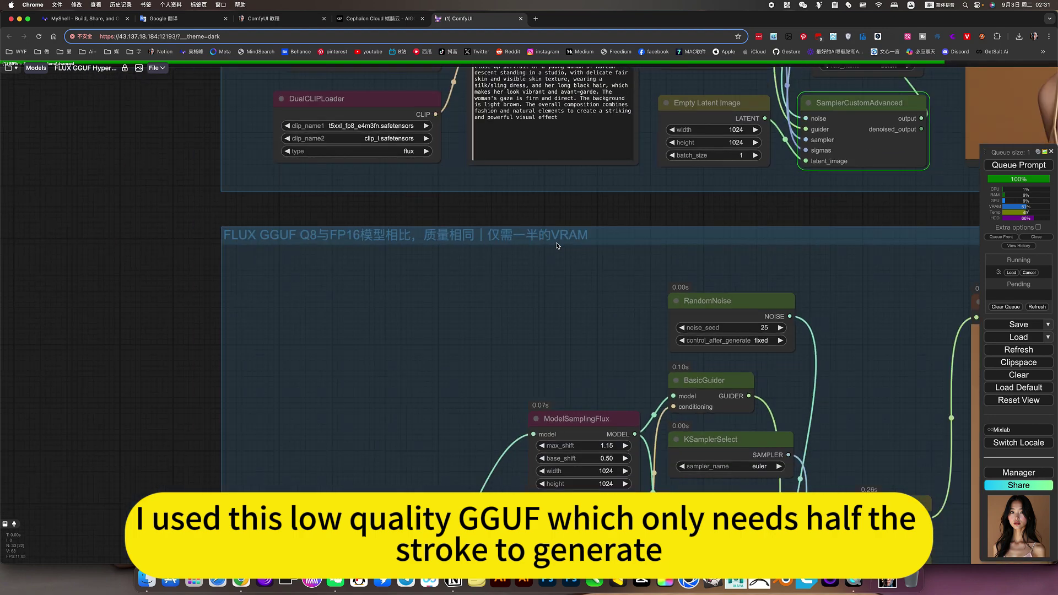
pyautogui.scroll(-3, 558, 245)
pyautogui.hscroll(5, 583, 315)
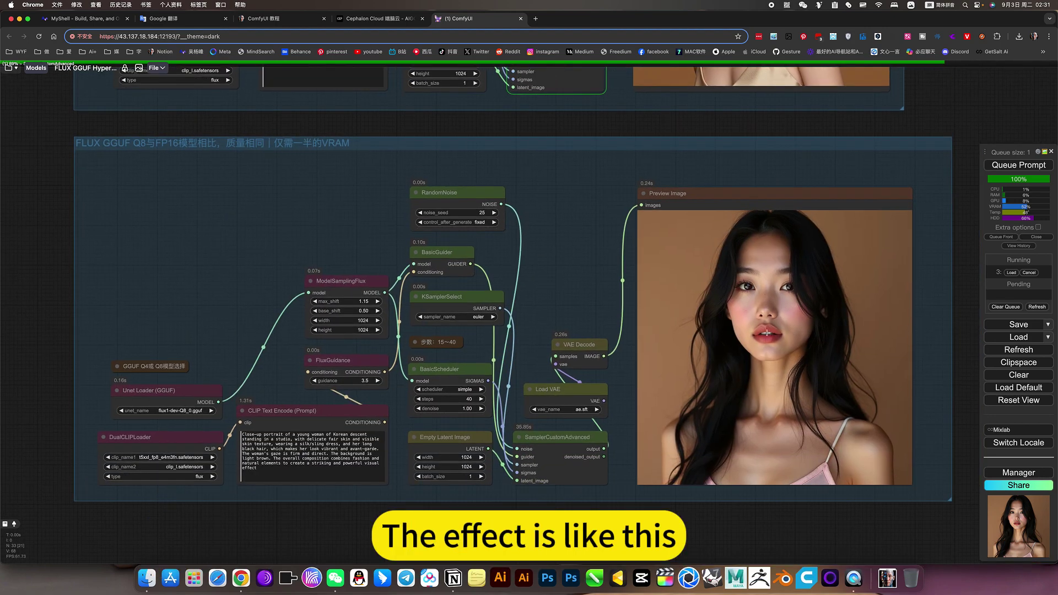
# Step: Check which GGUF models the Unet Loader (GGUF) node offers, keeping the current selection
pyautogui.moveTo(573, 294); pyautogui.dragTo(766, 279)
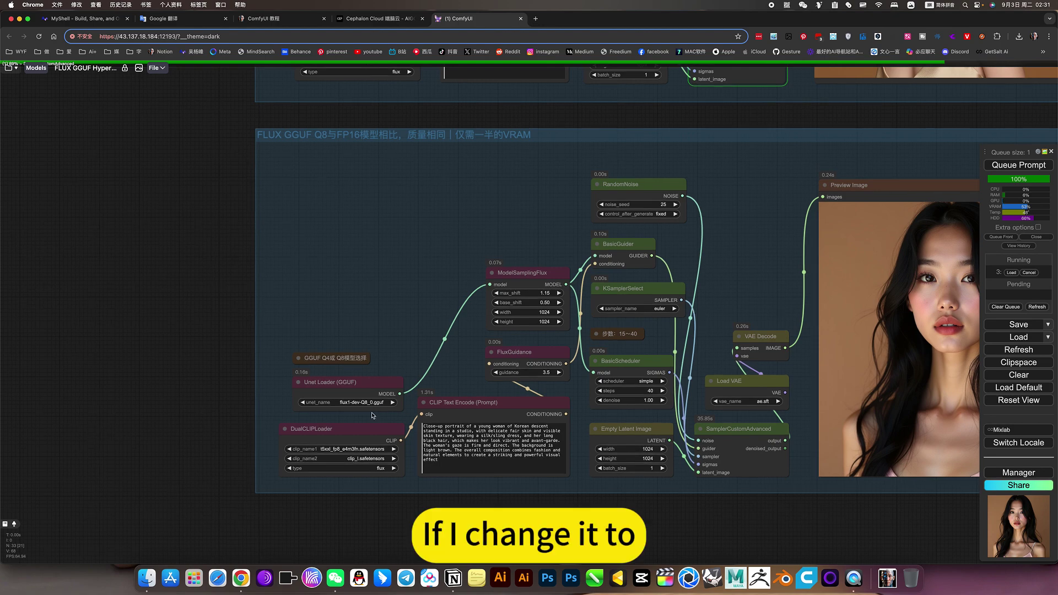
pyautogui.click(371, 406)
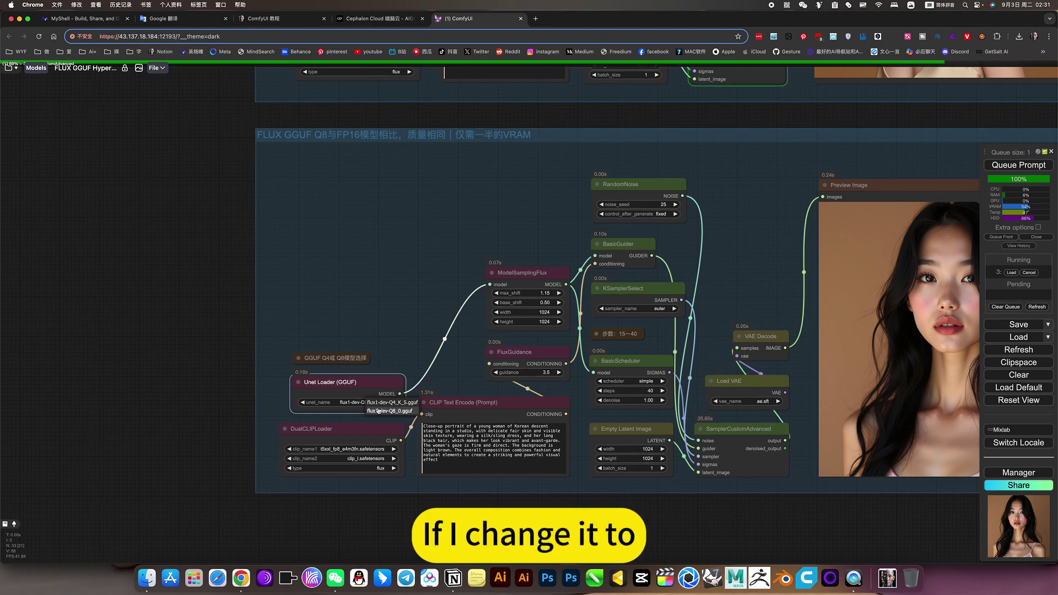
pyautogui.click(411, 333)
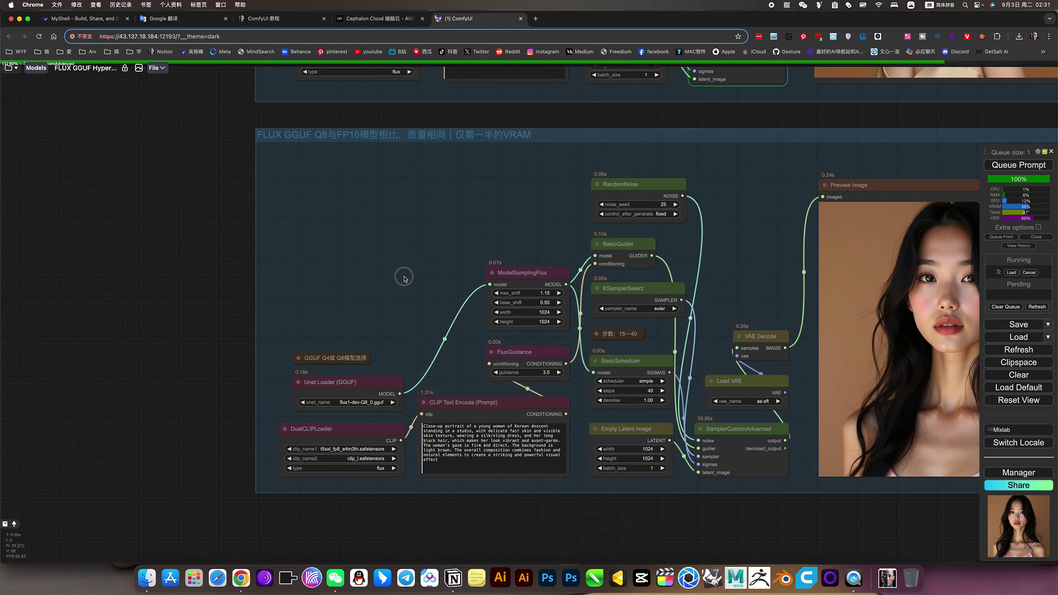
# Step: Copy the Load Diffusion Model node from the FLUX Hyper group and paste it above the Unet Loader in the GGUF Q8 group
pyautogui.moveTo(404, 277); pyautogui.dragTo(300, 304)
pyautogui.scroll(-5, 301, 303)
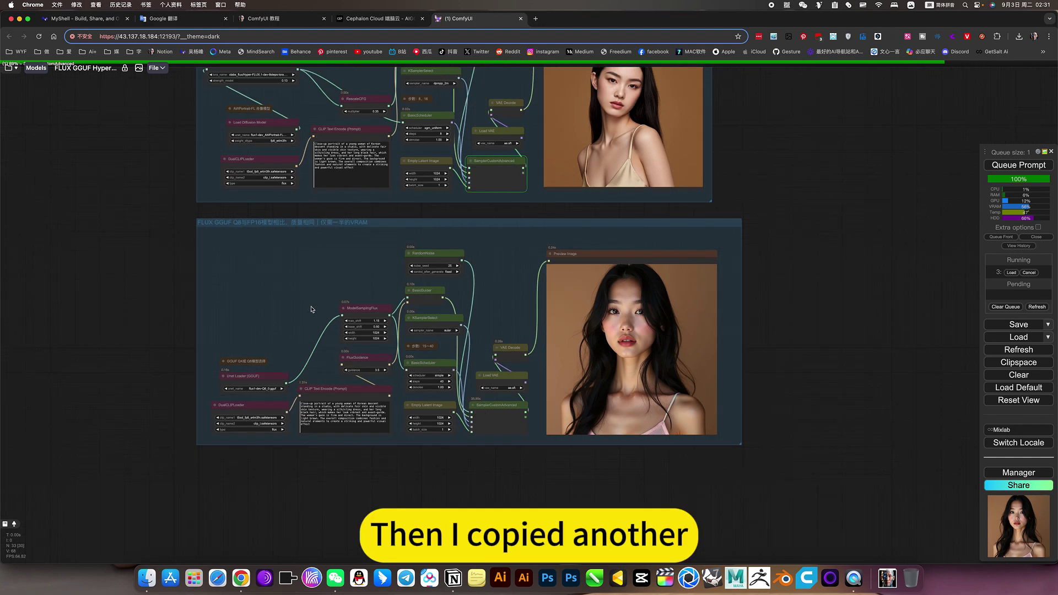
pyautogui.moveTo(333, 303); pyautogui.dragTo(407, 301)
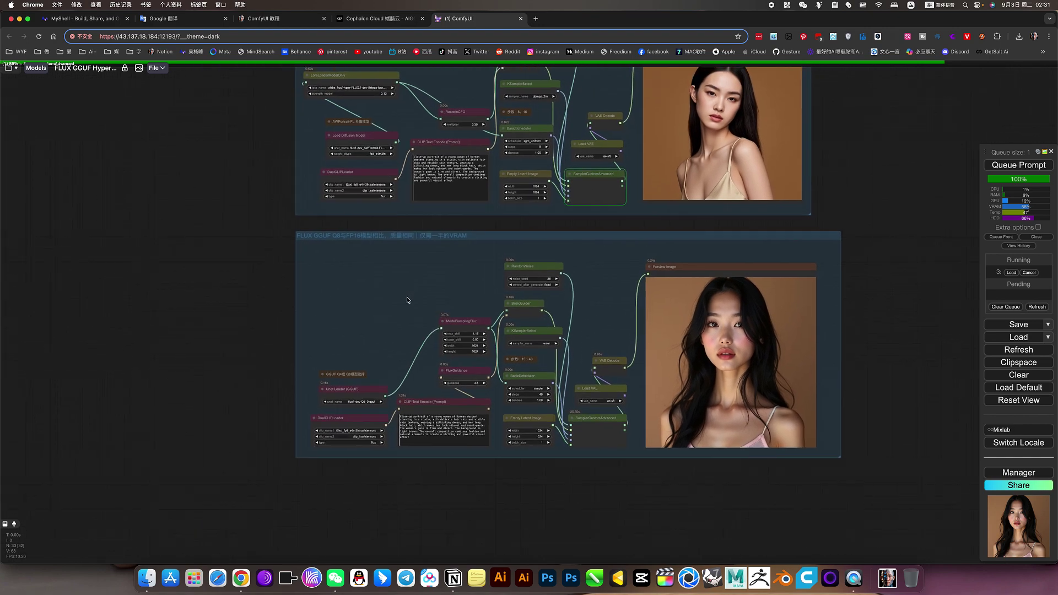
pyautogui.click(371, 136)
pyautogui.hotkey('ctrl', 'c')
pyautogui.hotkey('ctrl', 'v')
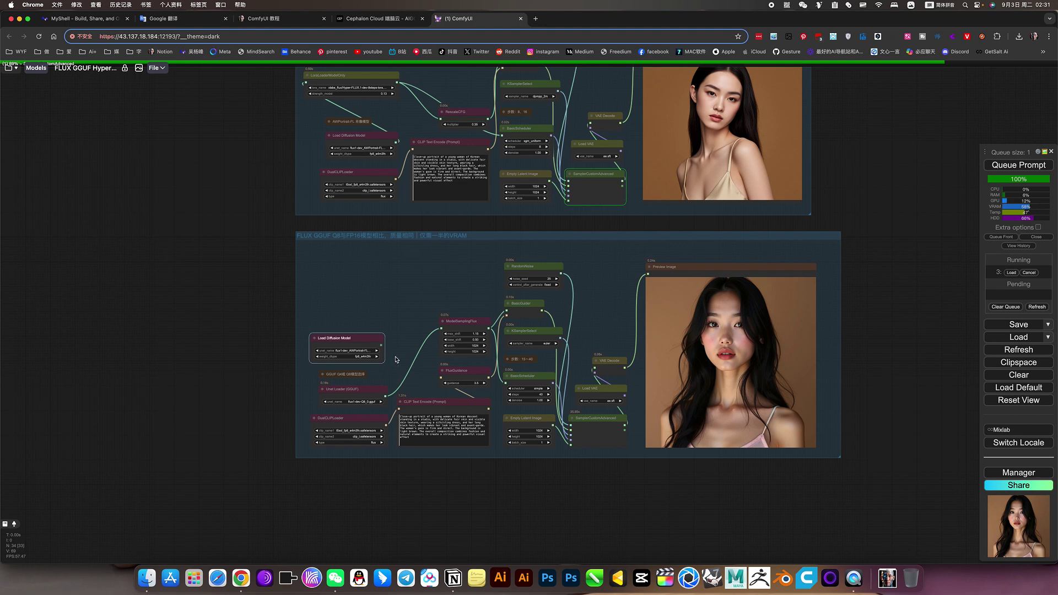
# Step: Set the pasted Load Diffusion Model node's unet_name to flux1-dev.sft and connect its MODEL output to ModelSamplingFlux
pyautogui.scroll(4, 395, 359)
pyautogui.click(334, 350)
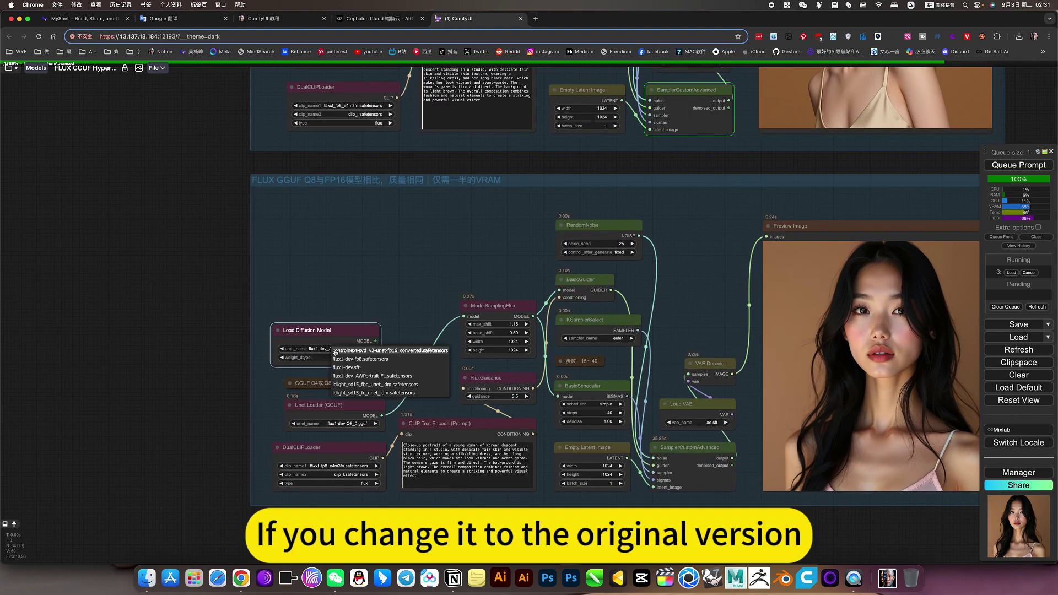
pyautogui.click(352, 367)
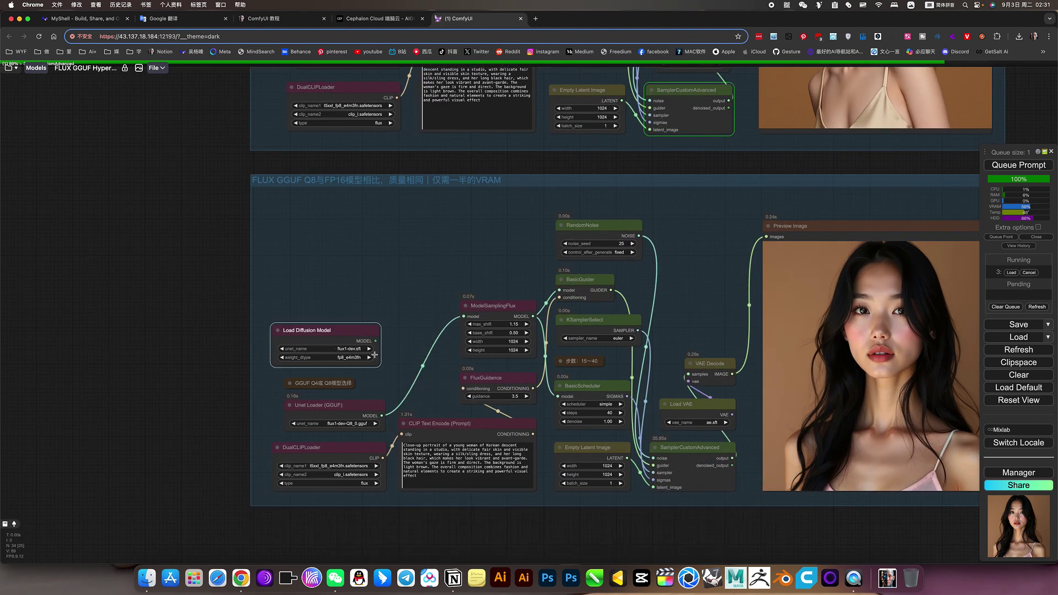
pyautogui.moveTo(375, 341); pyautogui.dragTo(464, 317)
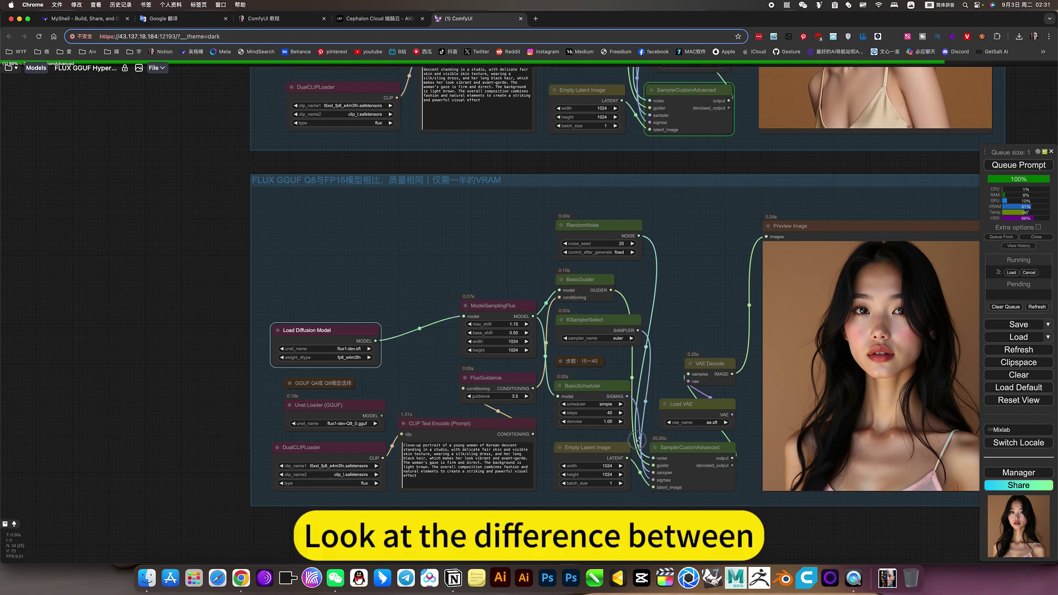
pyautogui.scroll(-5, 763, 232)
pyautogui.click(792, 205)
pyautogui.hotkey('ctrl', 'c')
pyautogui.hotkey('ctrl', 'v')
pyautogui.moveTo(785, 398); pyautogui.dragTo(527, 399)
pyautogui.hotkey('ctrl', 'v')
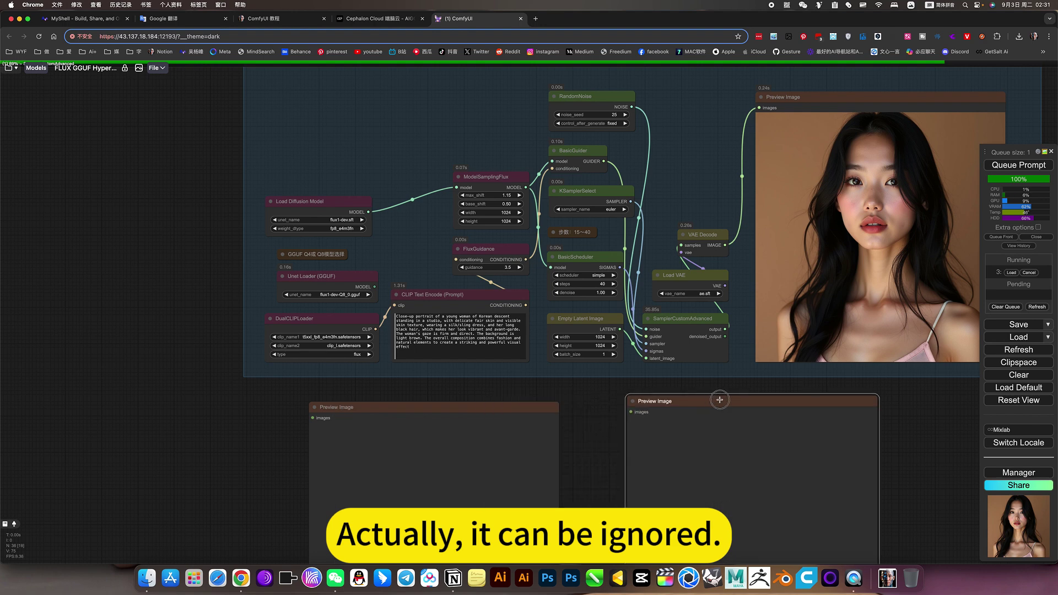
pyautogui.moveTo(699, 408); pyautogui.dragTo(642, 408)
pyautogui.press('Delete')
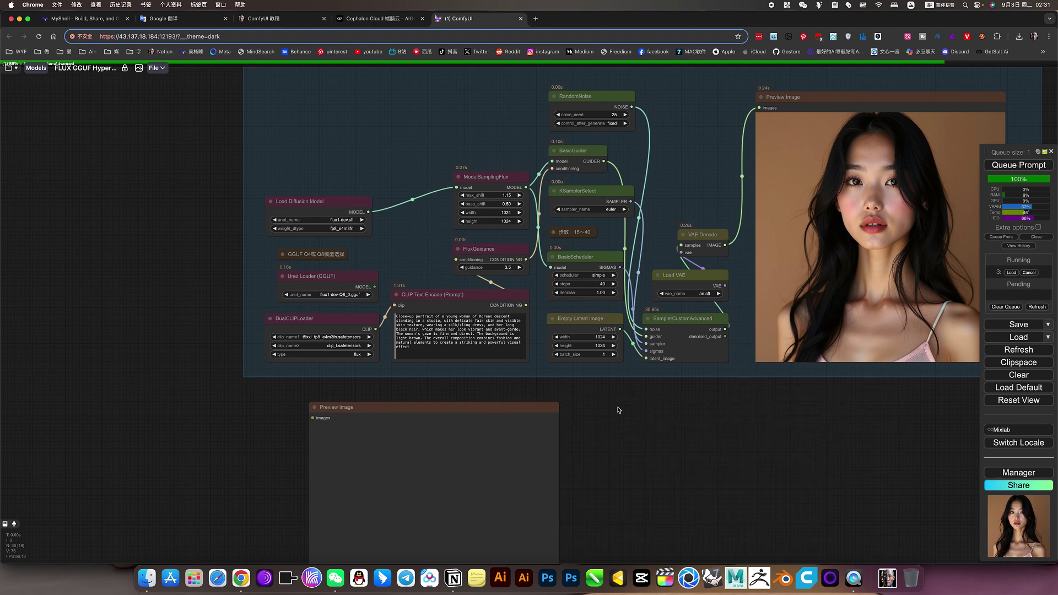
pyautogui.click(511, 410)
pyautogui.press('Delete')
# Step: Search the nodes for "loadi" and add a Load Image node below the FLUX GGUF Q8 group
pyautogui.doubleClick(530, 409)
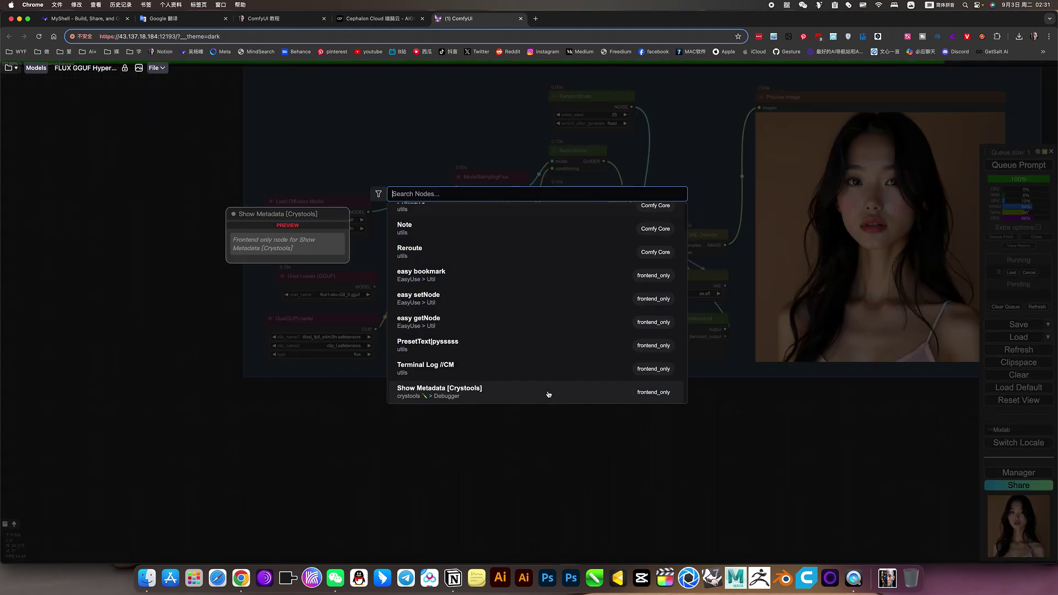
pyautogui.write('ad')
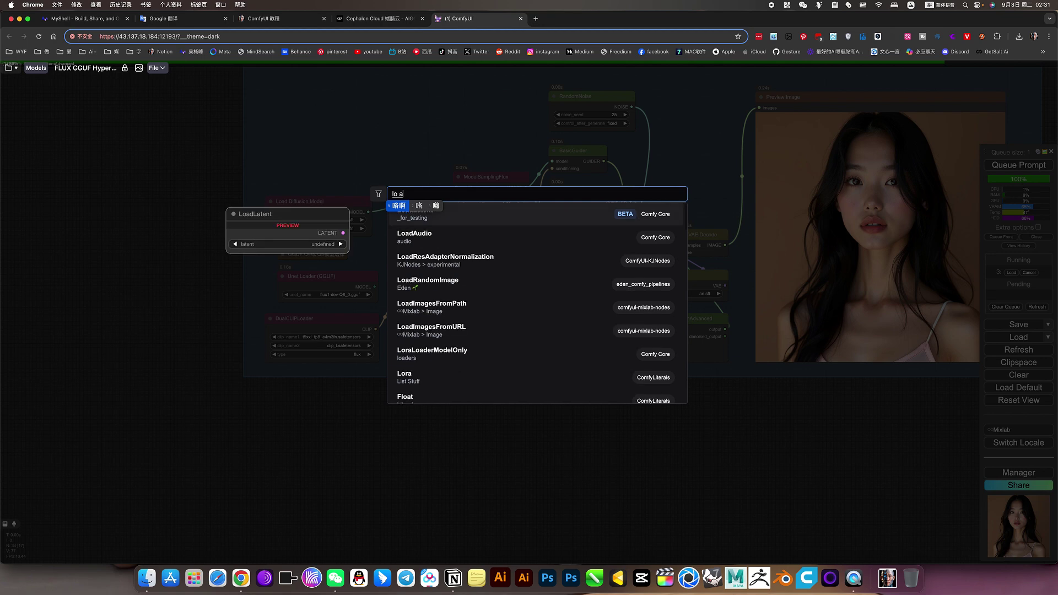
pyautogui.press('capslock')
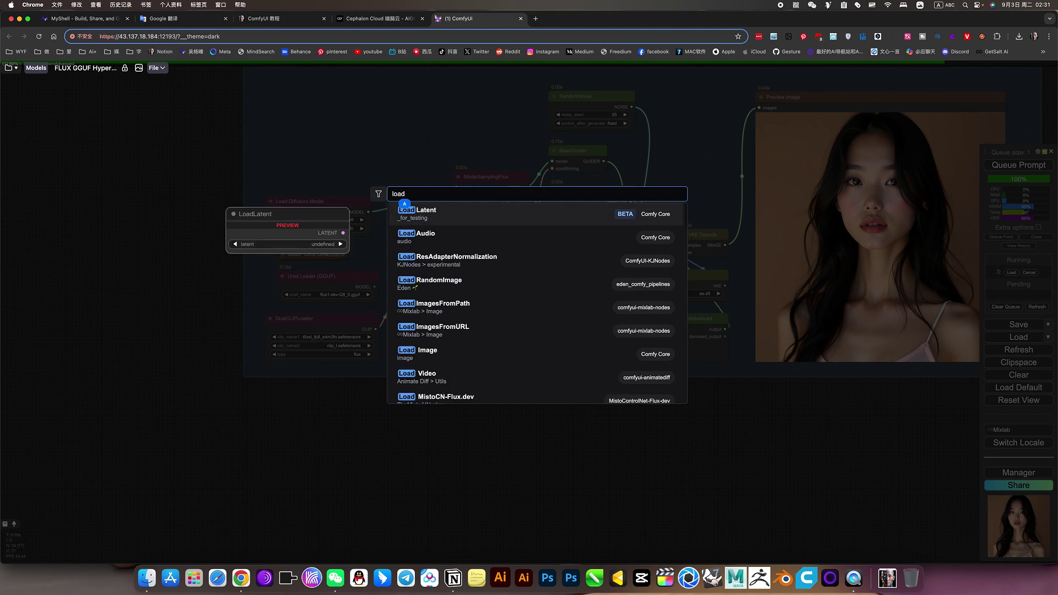
pyautogui.write('i')
pyautogui.press('Down')
pyautogui.press('Down')
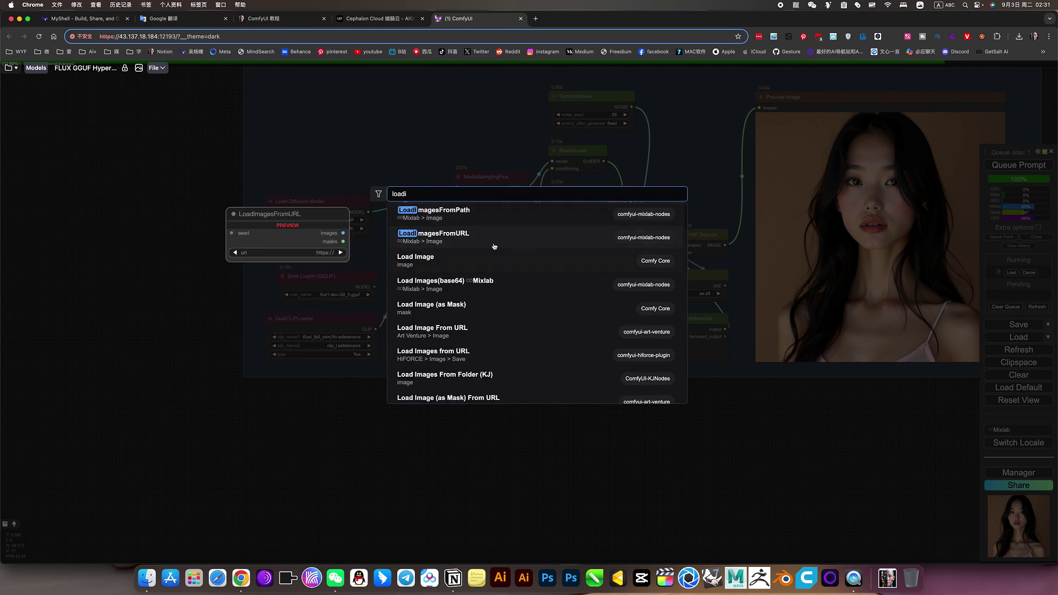
pyautogui.press('Return')
# Step: Copy the GGUF Q8 portrait from the Preview Image node through Clipspace and paste it into the Load Image node
pyautogui.rightClick(897, 210)
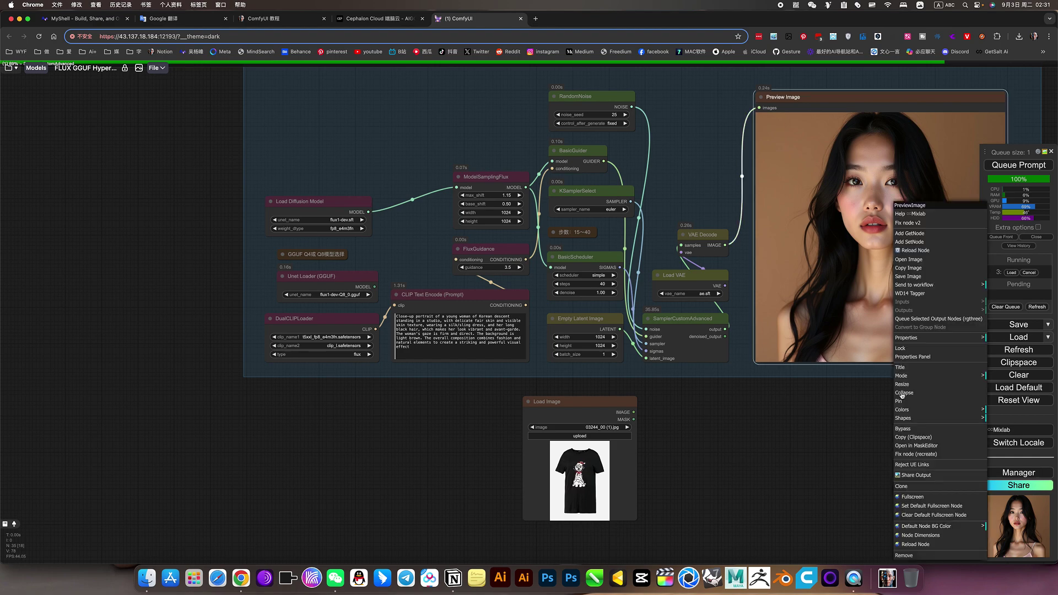
pyautogui.rightClick(577, 459)
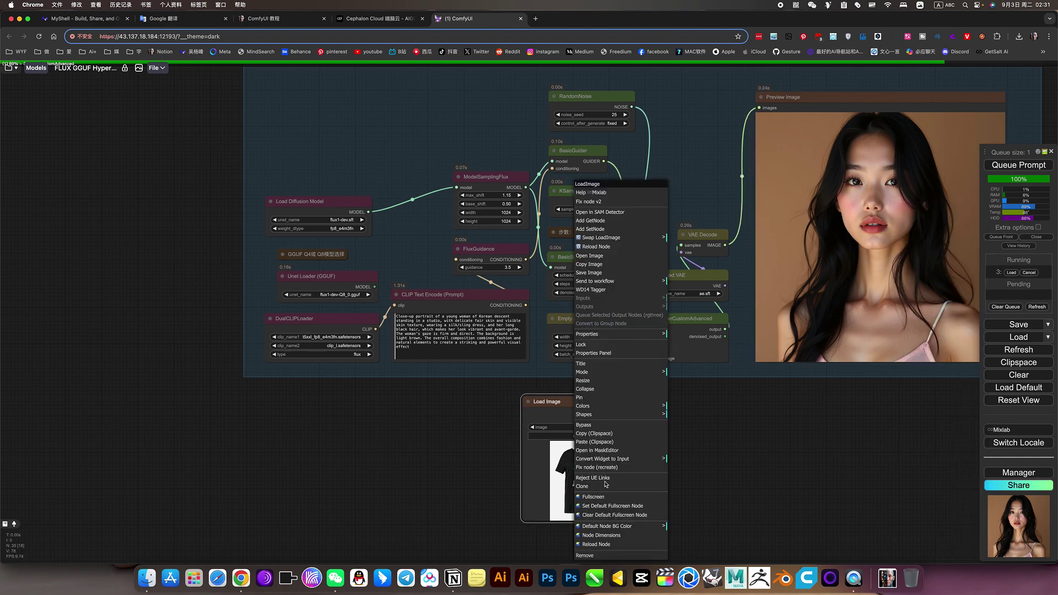
pyautogui.click(592, 442)
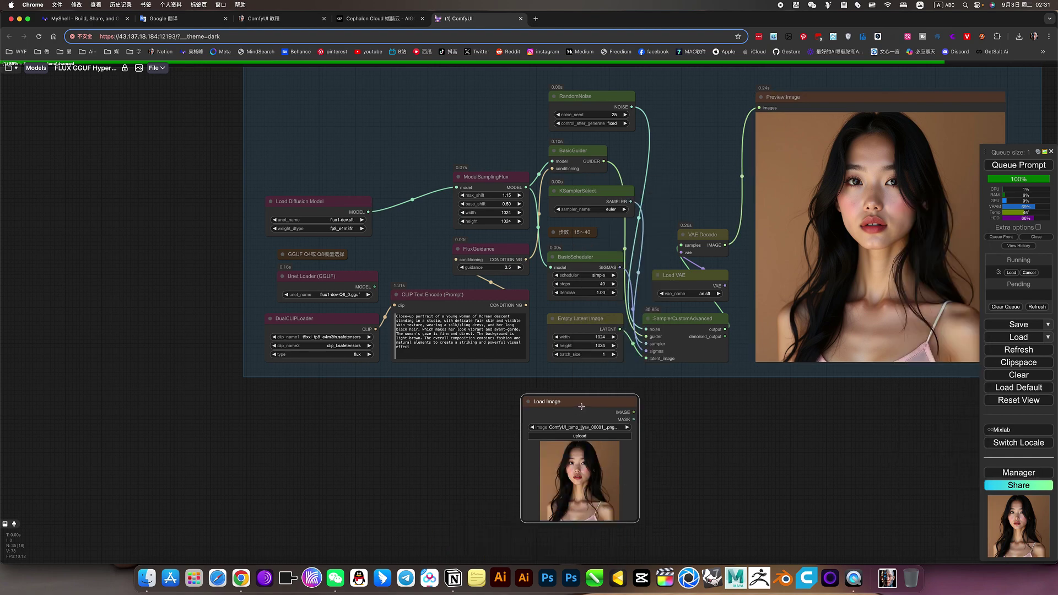
# Step: Follow the FLUX Hyper group's 8-step run through its SamplerCustomAdvanced node to the Preview Image and examine the new portrait
pyautogui.scroll(1, 582, 403)
pyautogui.scroll(-5, 710, 496)
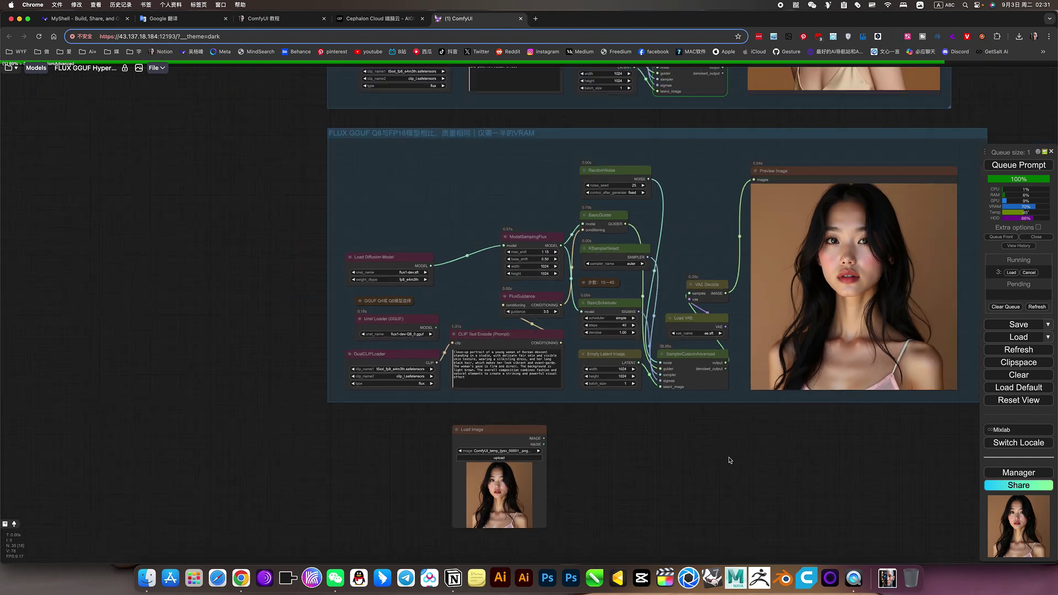
pyautogui.scroll(1, 702, 487)
pyautogui.scroll(2, 607, 339)
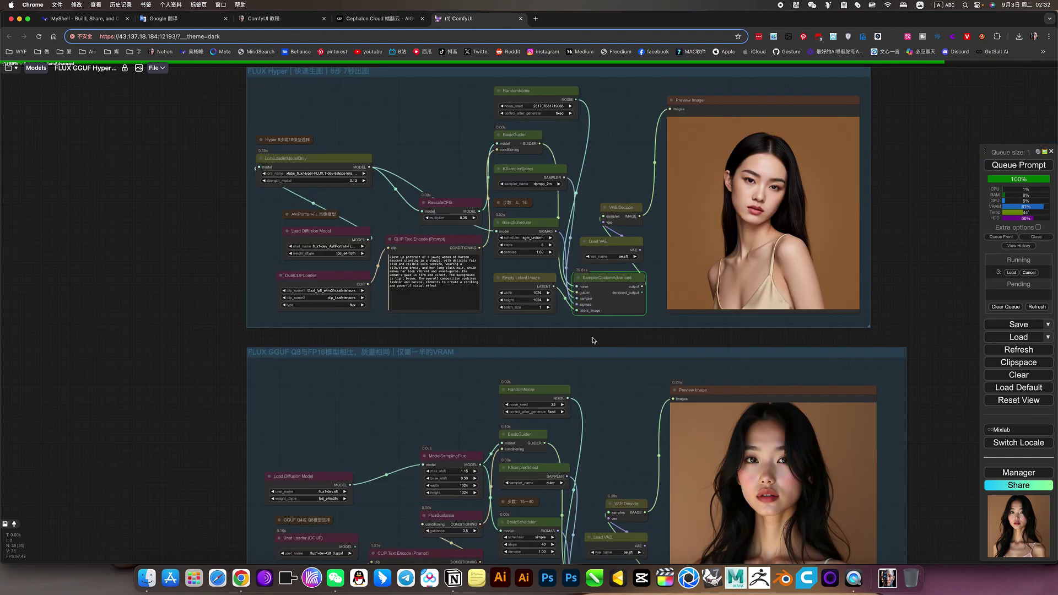
pyautogui.scroll(3, 389, 167)
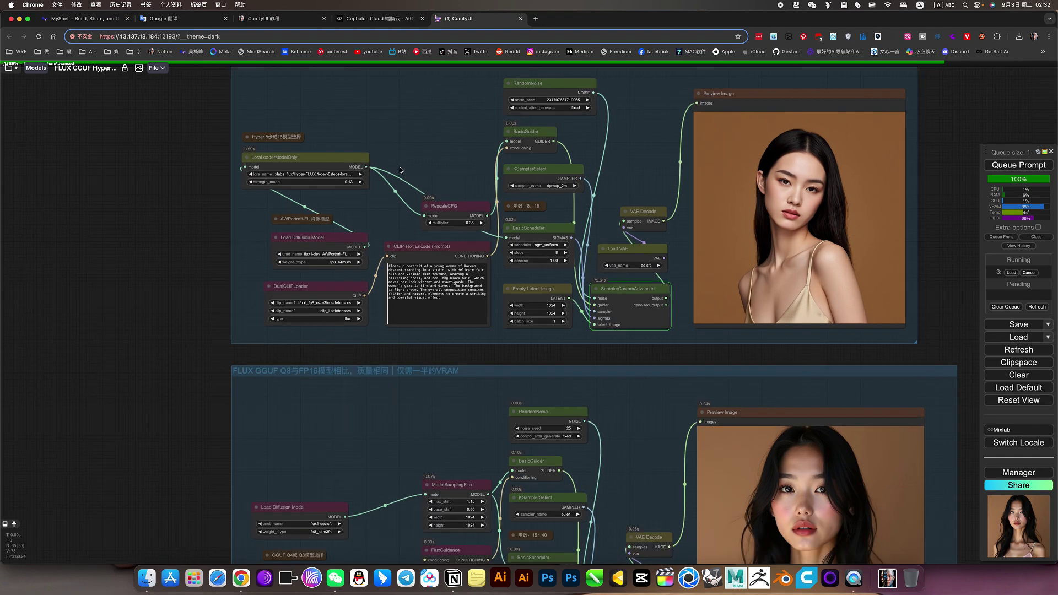
pyautogui.scroll(1, 444, 239)
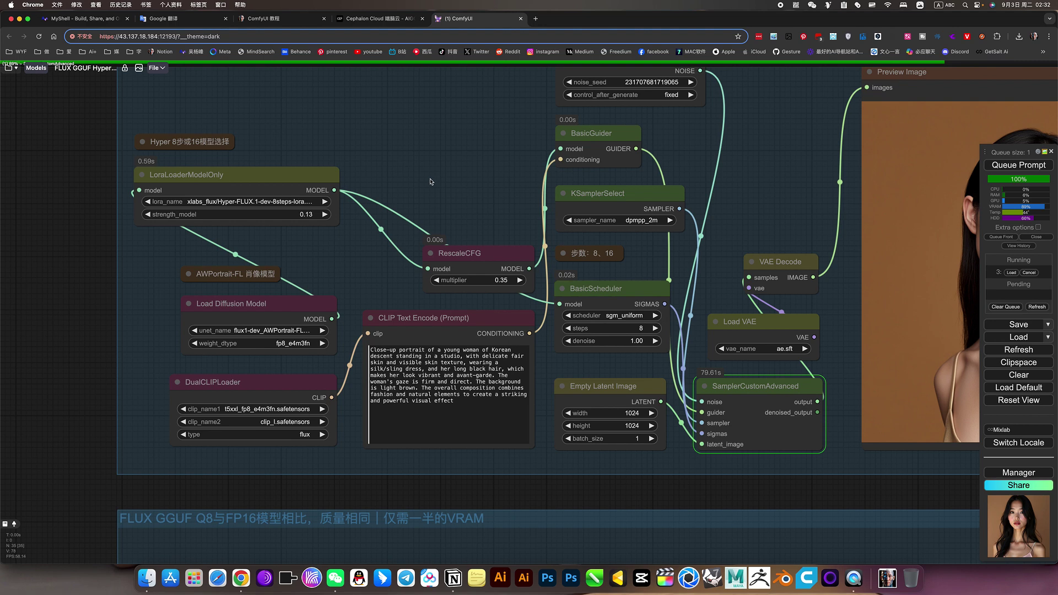
pyautogui.hscroll(2, 430, 193)
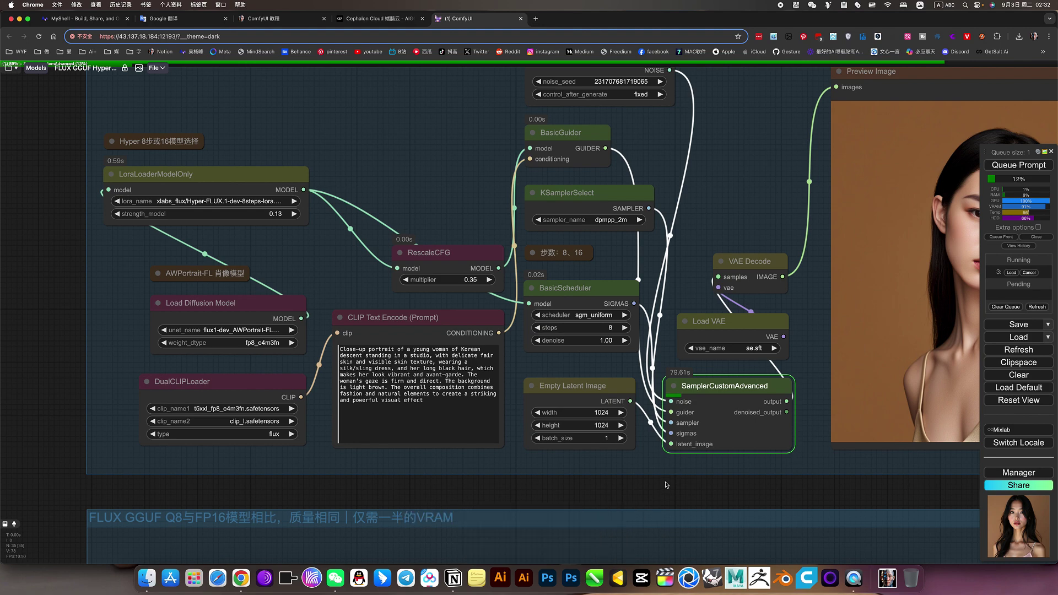
pyautogui.moveTo(652, 489); pyautogui.dragTo(604, 488)
pyautogui.scroll(-4, 606, 479)
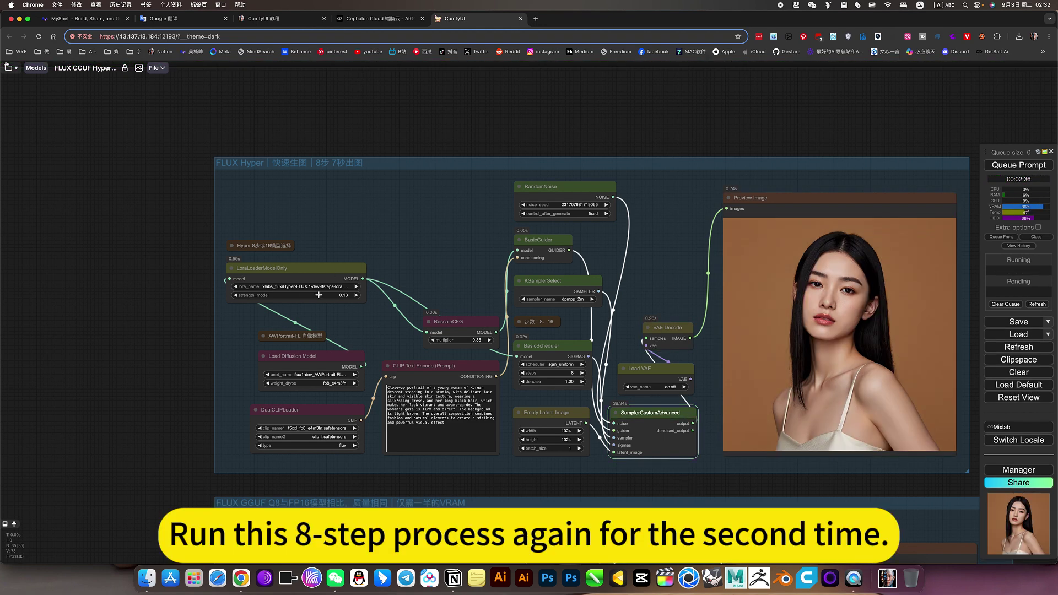
# Step: Bypass all nodes in the FLUX Hyper group so only the FLUX GGUF Q8 group stays active
pyautogui.moveTo(418, 220); pyautogui.dragTo(350, 137)
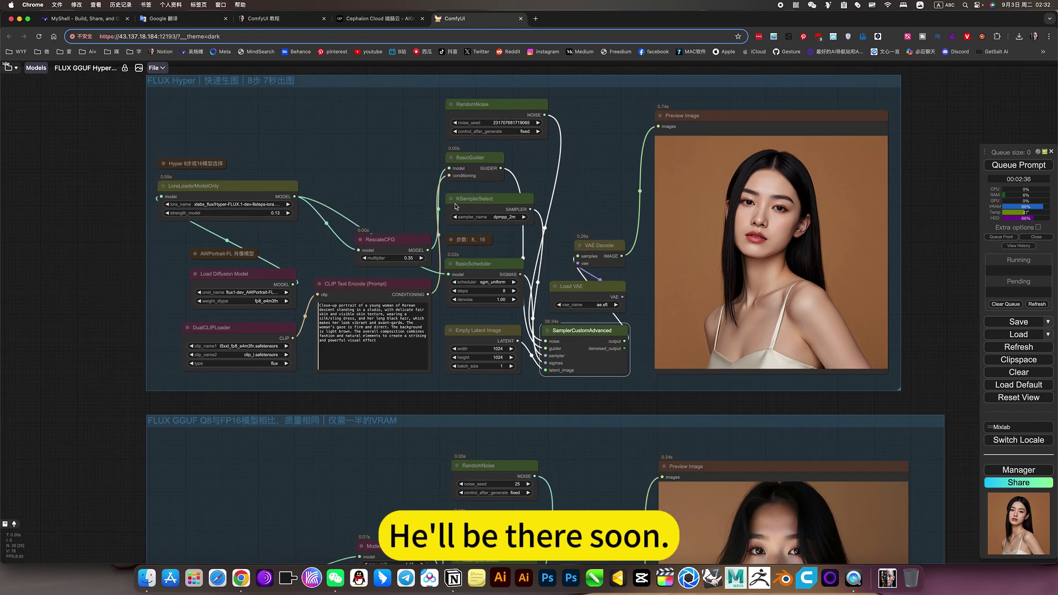
pyautogui.rightClick(586, 171)
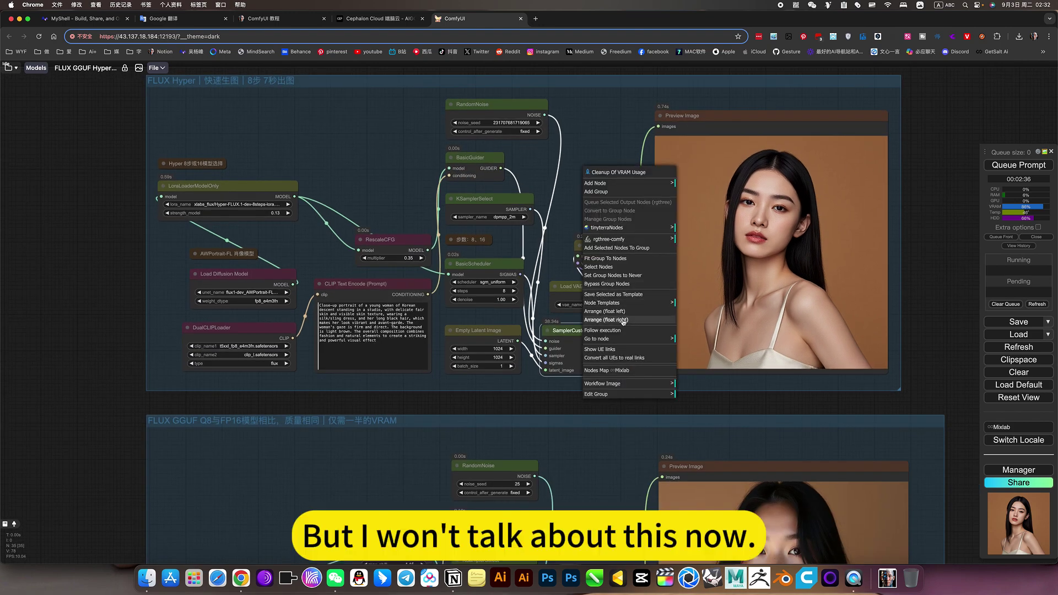
pyautogui.click(600, 284)
pyautogui.scroll(-10, 606, 410)
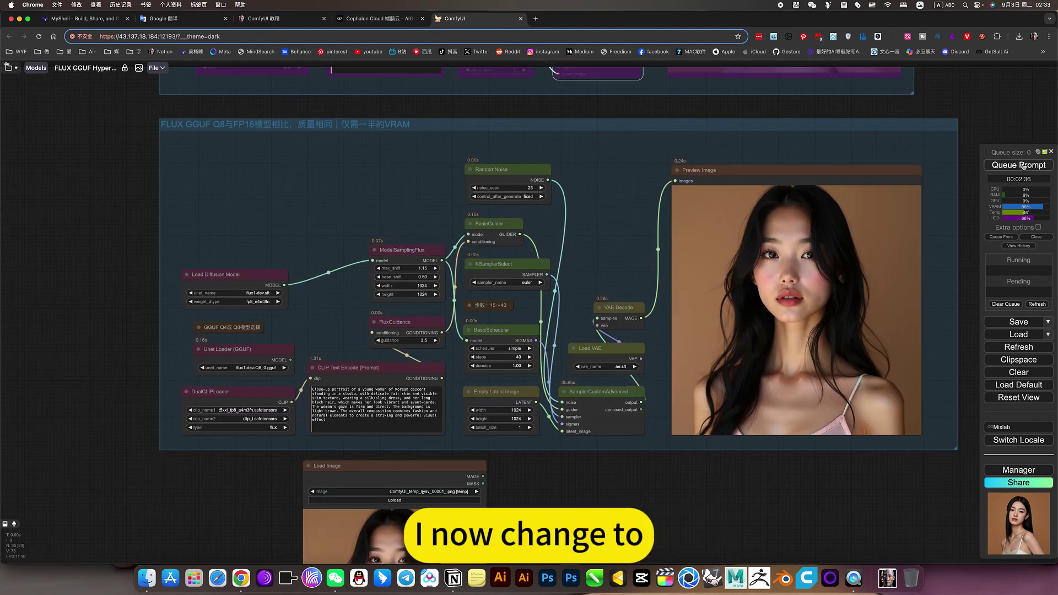
# Step: Queue the FLUX GGUF Q8 group's workflow with the Load Diffusion Model node feeding it flux1-dev.sft
pyautogui.hotkey('ctrl', 'Return')
pyautogui.scroll(5, 548, 499)
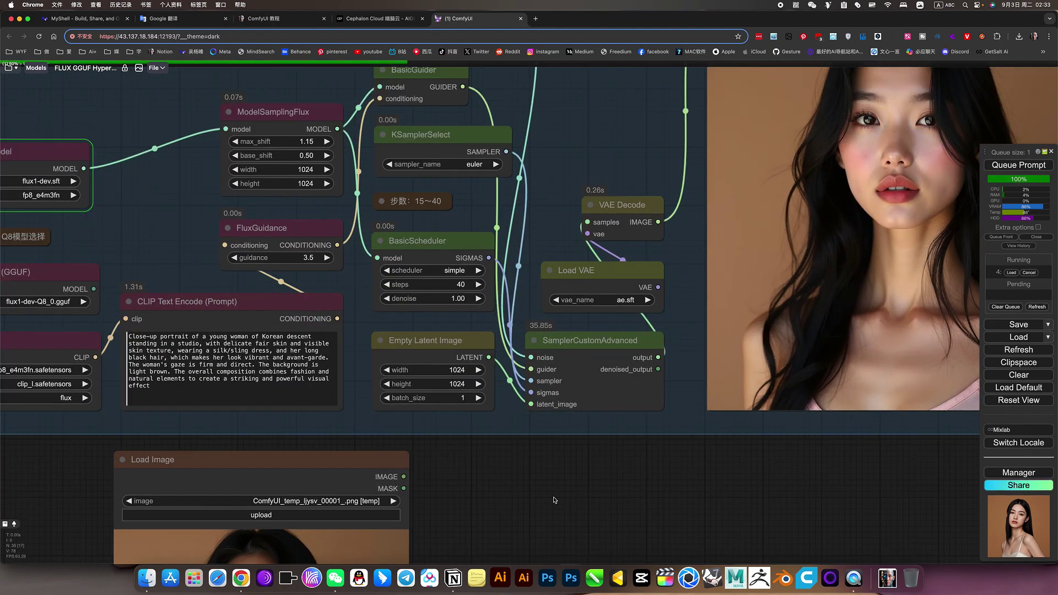
pyautogui.scroll(-5, 548, 499)
pyautogui.moveTo(562, 499); pyautogui.dragTo(577, 445)
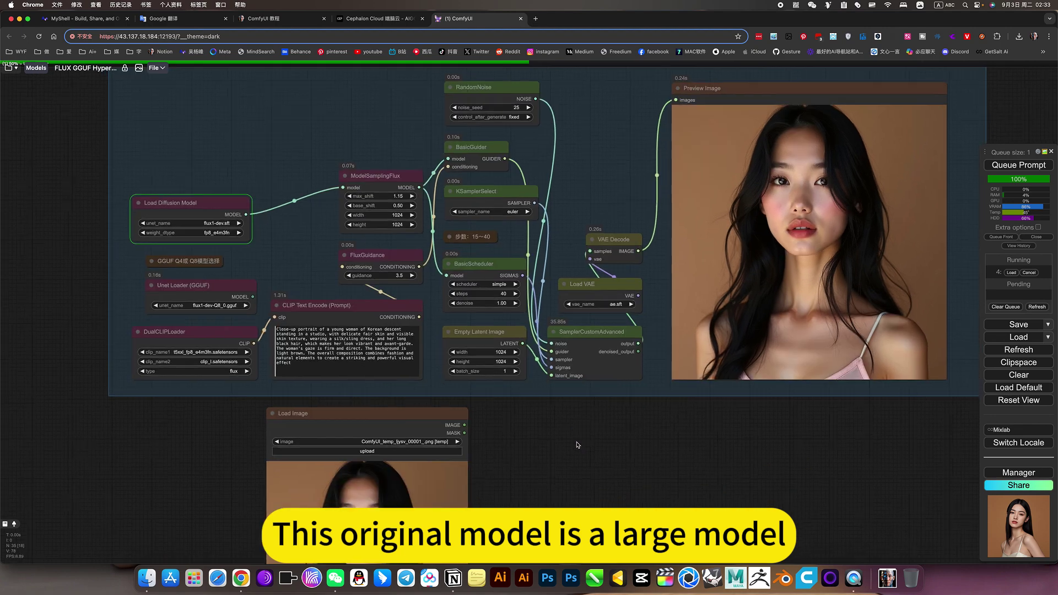
# Step: Examine the original-model settings in the Load Diffusion Model node against the Unet Loader (GGUF) node below it
pyautogui.scroll(5, 141, 197)
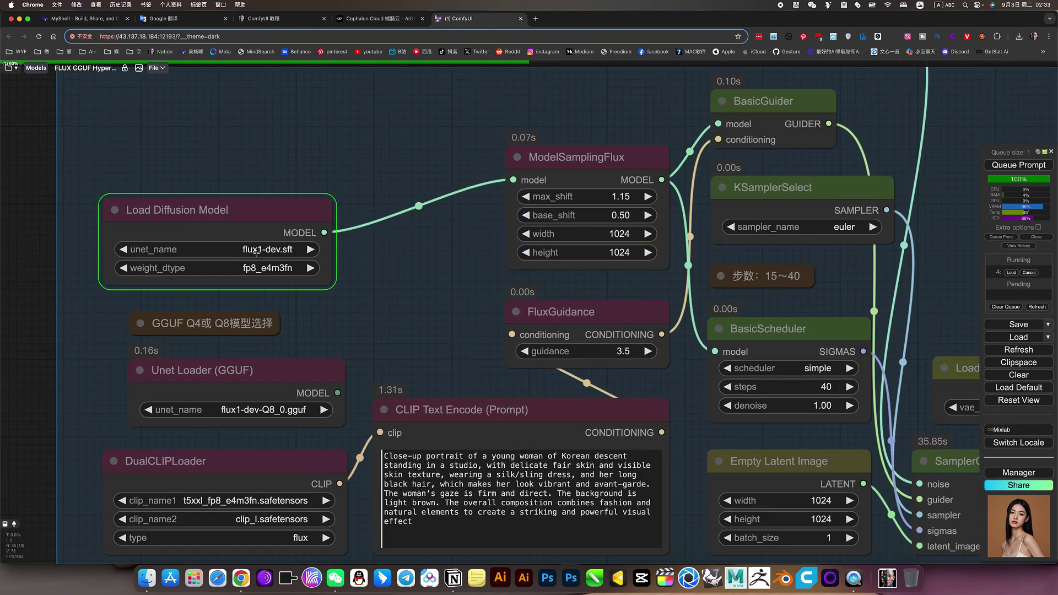
pyautogui.scroll(-2, 345, 311)
pyautogui.scroll(6, 416, 187)
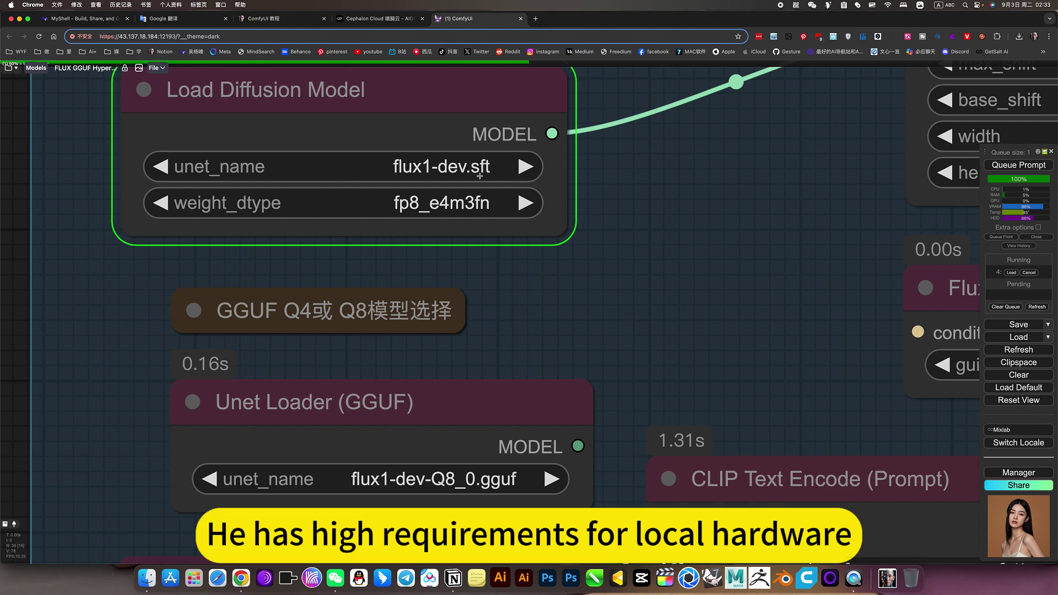
pyautogui.moveTo(656, 300); pyautogui.dragTo(640, 350)
pyautogui.scroll(-3, 647, 337)
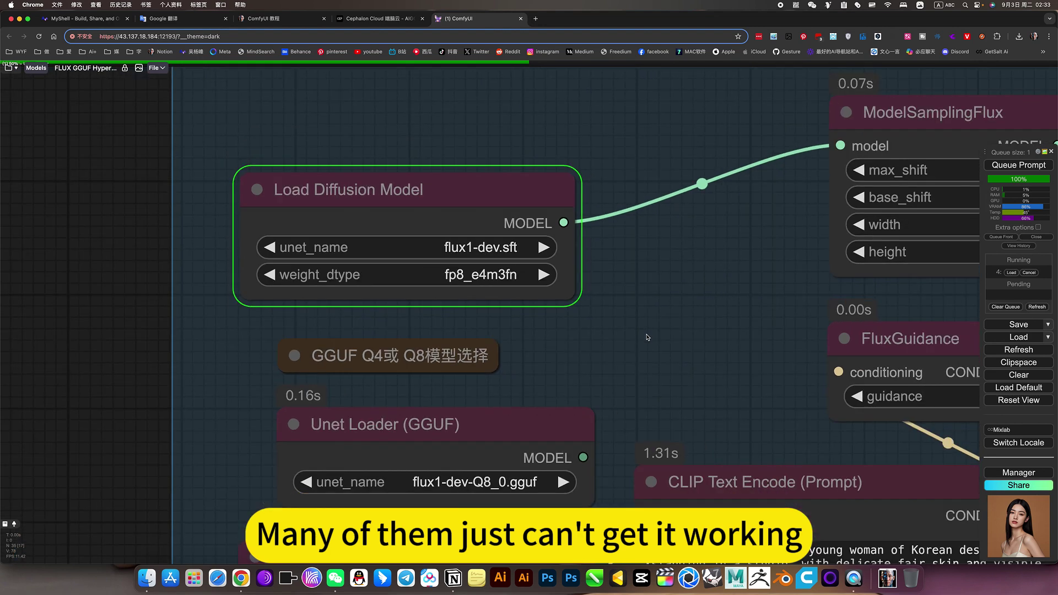
pyautogui.scroll(-1, 647, 337)
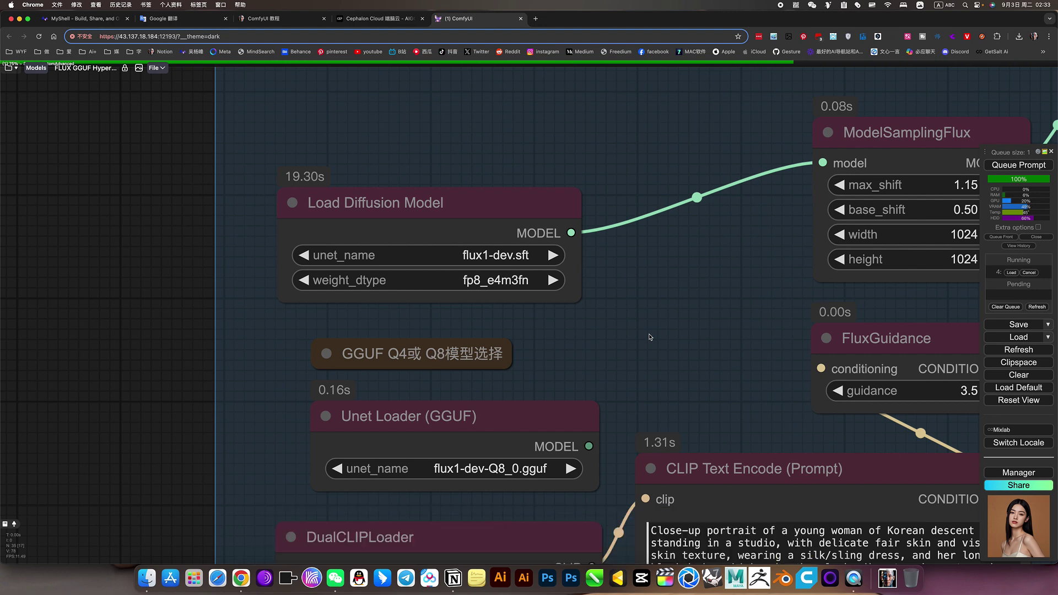
pyautogui.moveTo(648, 337); pyautogui.dragTo(574, 285)
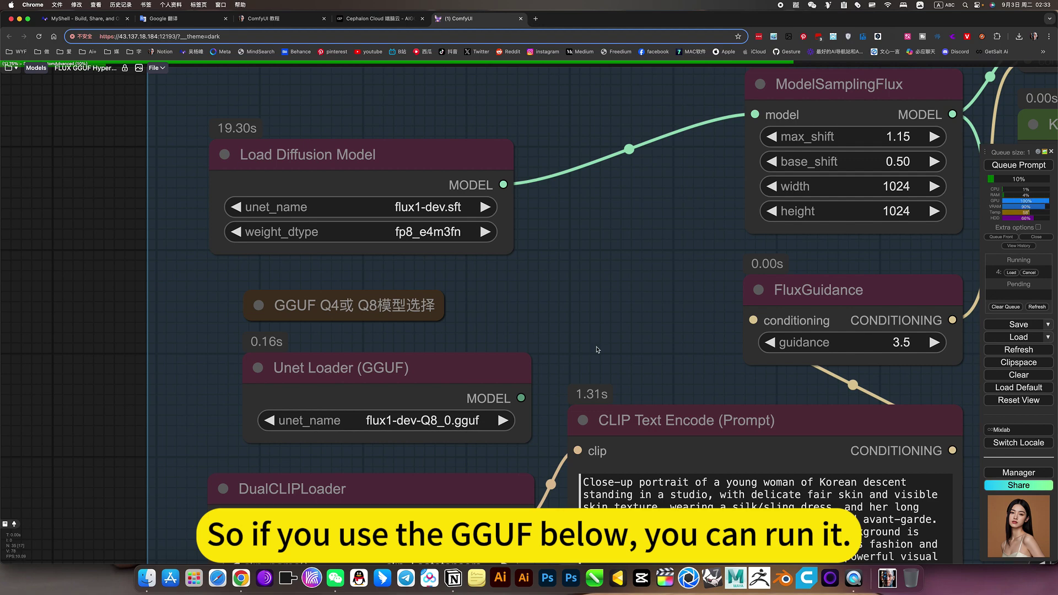
pyautogui.moveTo(564, 353); pyautogui.dragTo(485, 312)
pyautogui.scroll(-5, 485, 312)
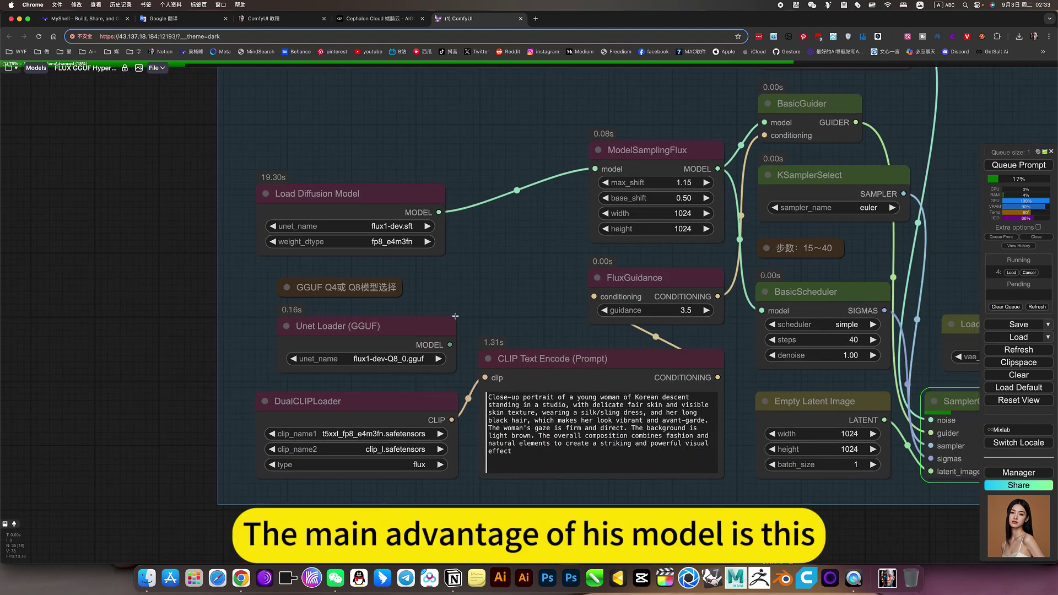
pyautogui.scroll(-5, 548, 321)
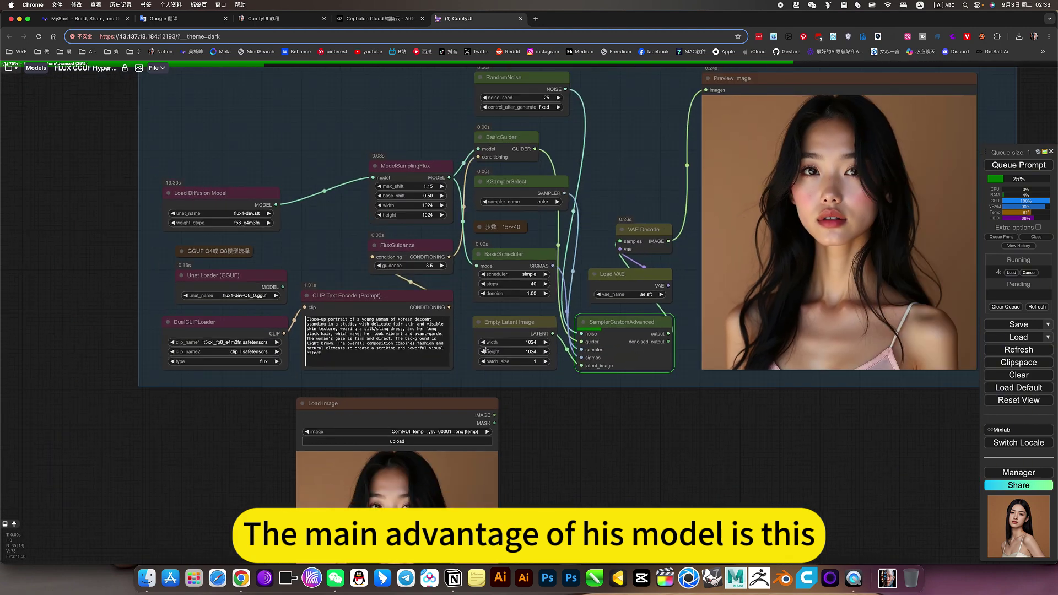
# Step: Duplicate the Load Image node below the FLUX GGUF Q8 group and place the copy beside it
pyautogui.moveTo(651, 446); pyautogui.dragTo(580, 462)
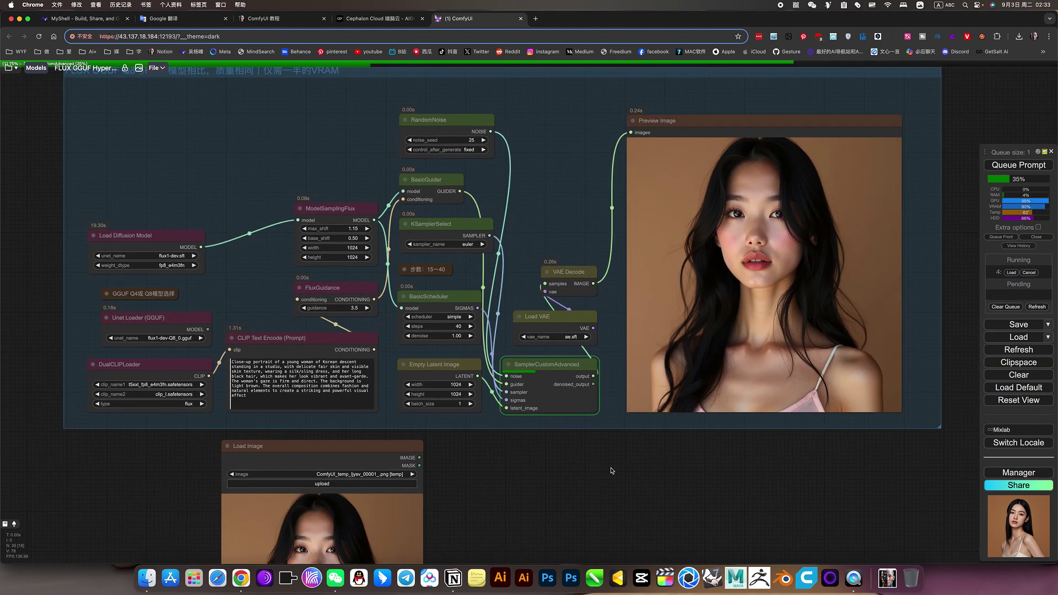
pyautogui.moveTo(528, 461); pyautogui.dragTo(590, 414)
pyautogui.keyDown('alt'); pyautogui.moveTo(437, 365); pyautogui.dragTo(641, 362); pyautogui.keyUp('alt')
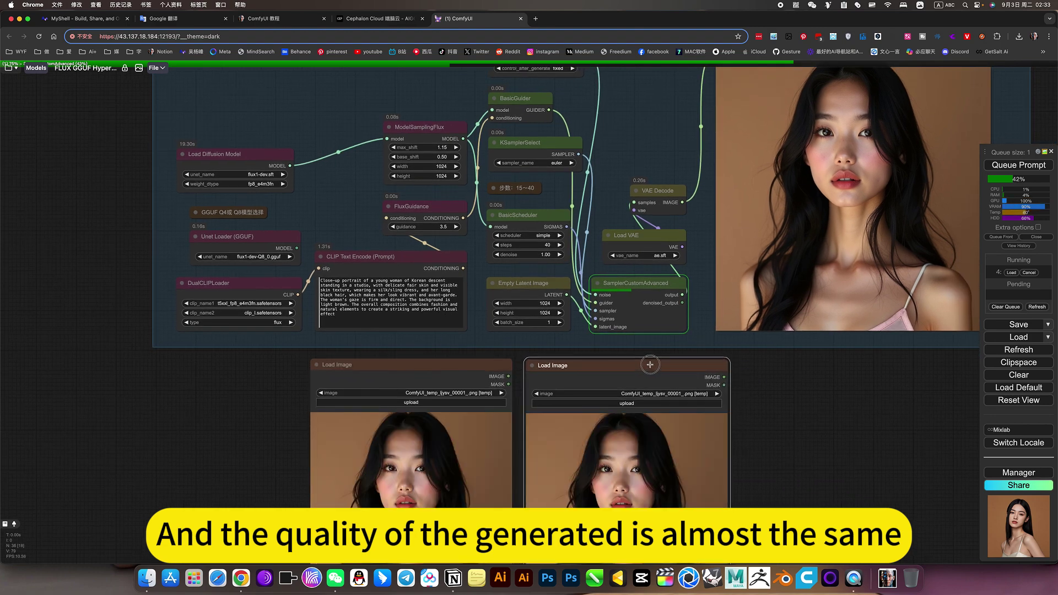
pyautogui.click(791, 401)
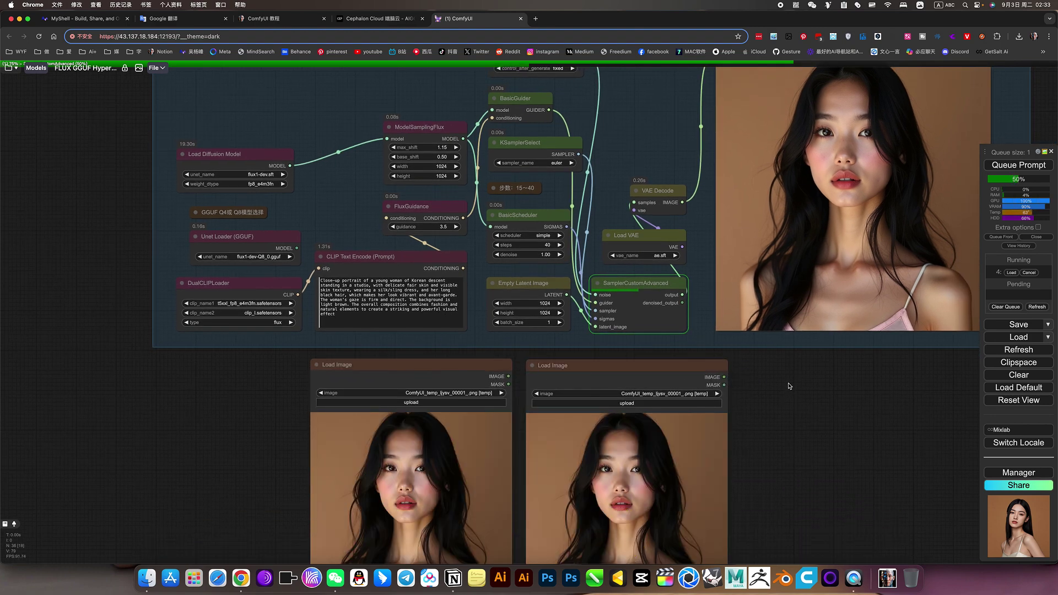
# Step: Follow the flux1-dev run through the FLUX GGUF Q8 group's sampler and examine the portrait in Preview Image
pyautogui.moveTo(791, 402); pyautogui.dragTo(795, 432)
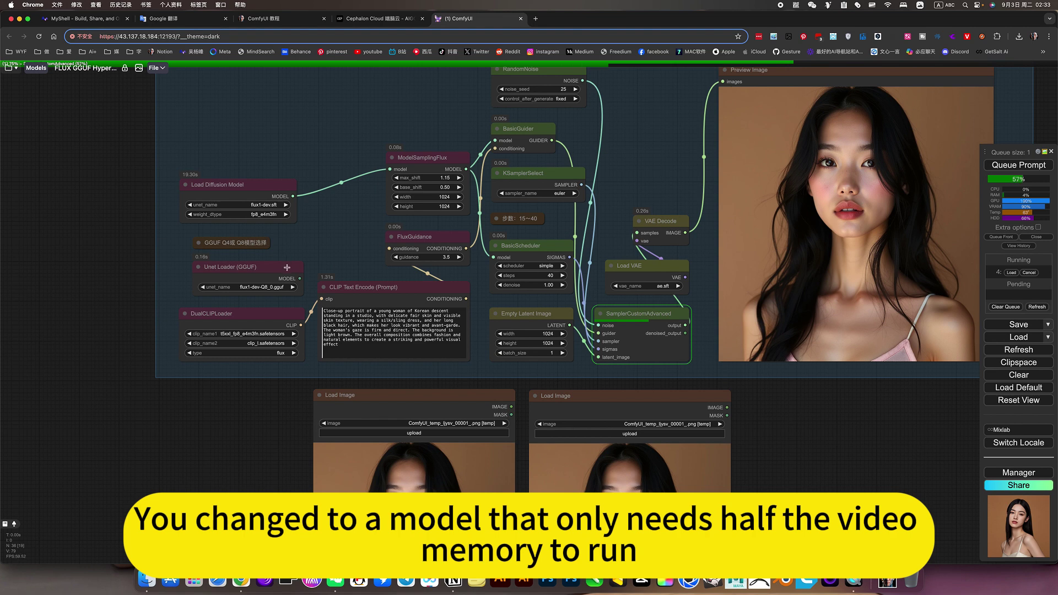
pyautogui.scroll(1, 317, 261)
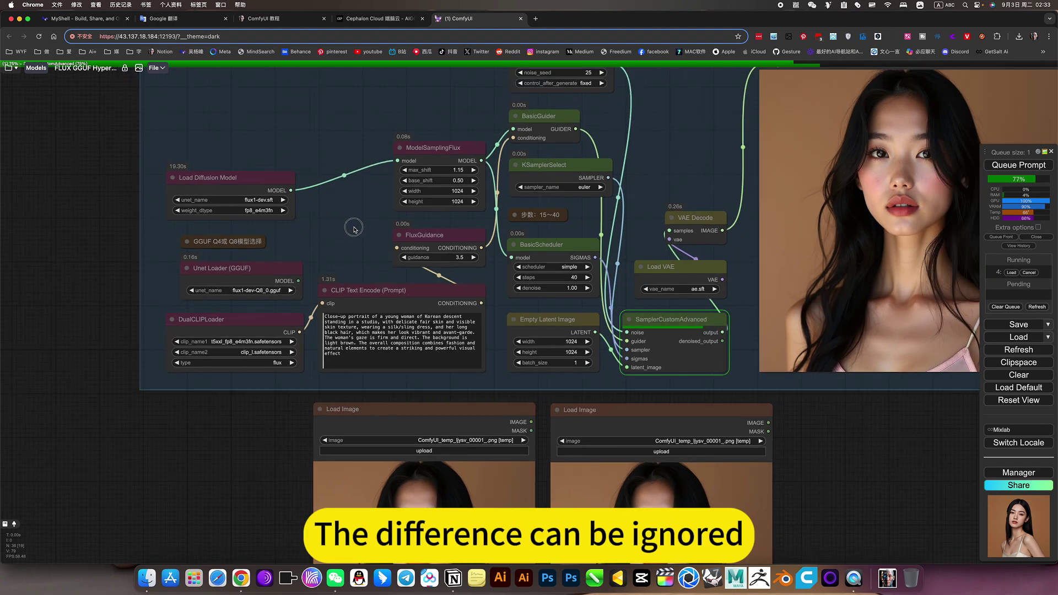
pyautogui.moveTo(353, 227); pyautogui.dragTo(338, 222)
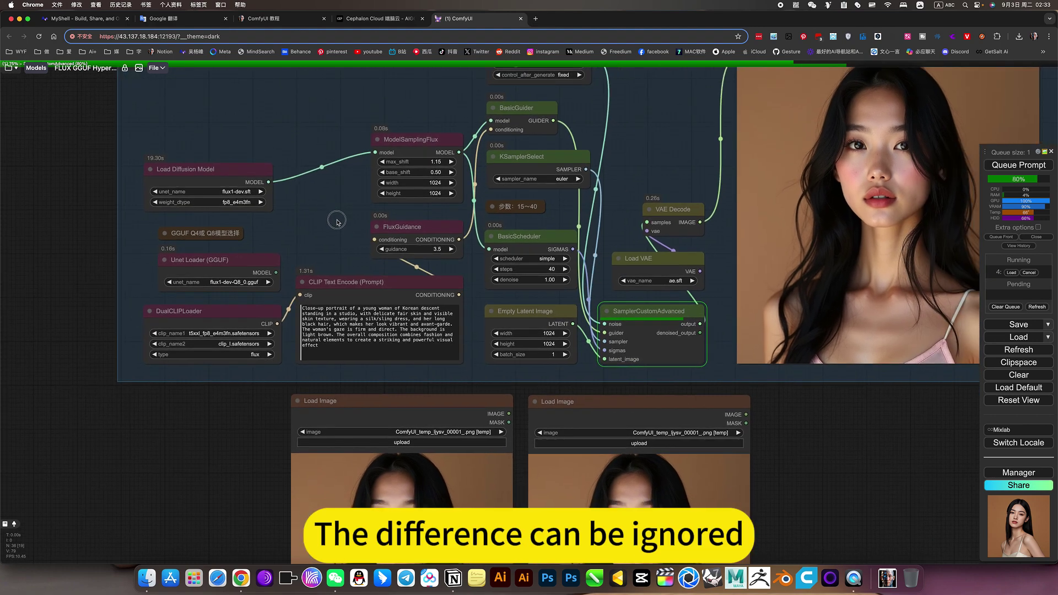
pyautogui.scroll(-2, 338, 222)
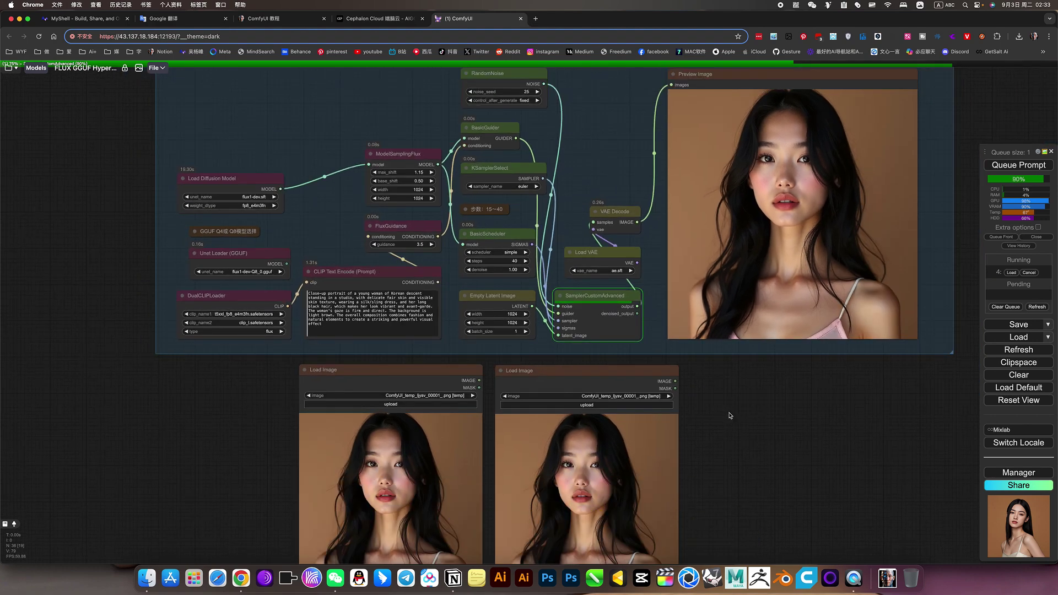
pyautogui.scroll(-2, 738, 424)
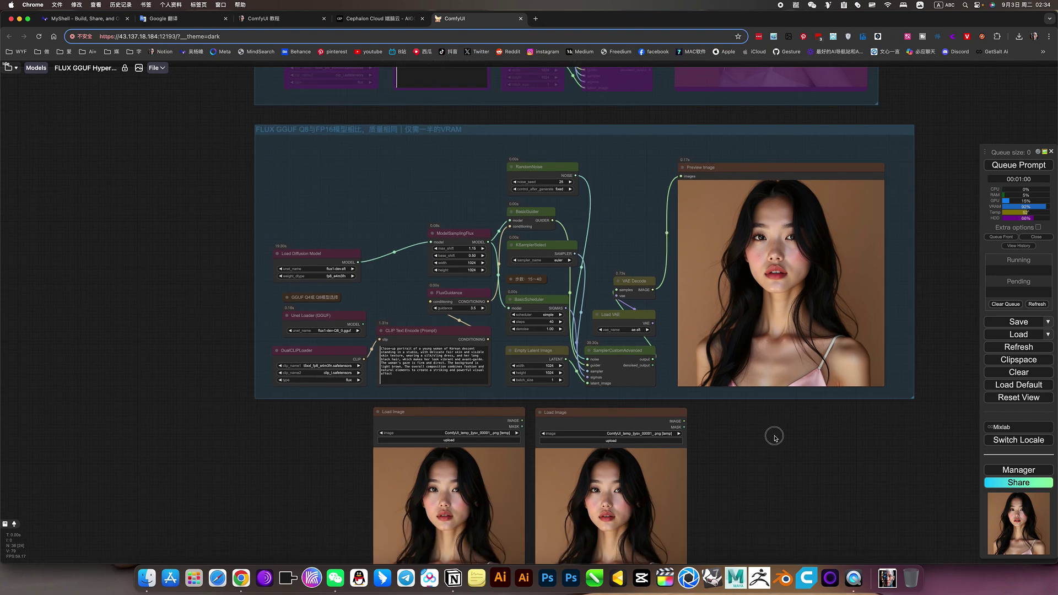
pyautogui.scroll(-2, 772, 434)
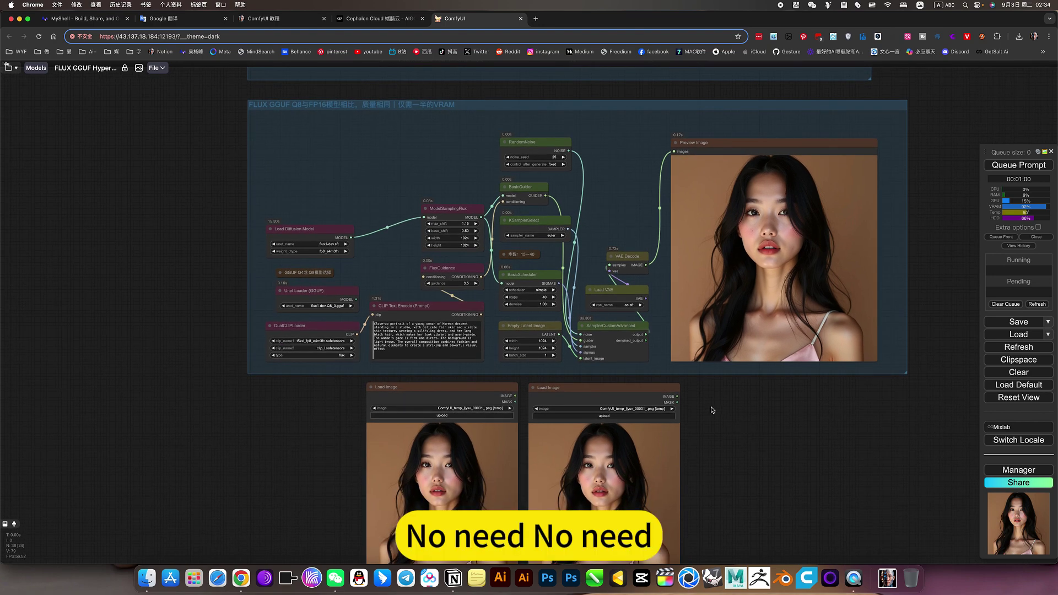
pyautogui.scroll(4, 712, 409)
pyautogui.scroll(-3, 712, 410)
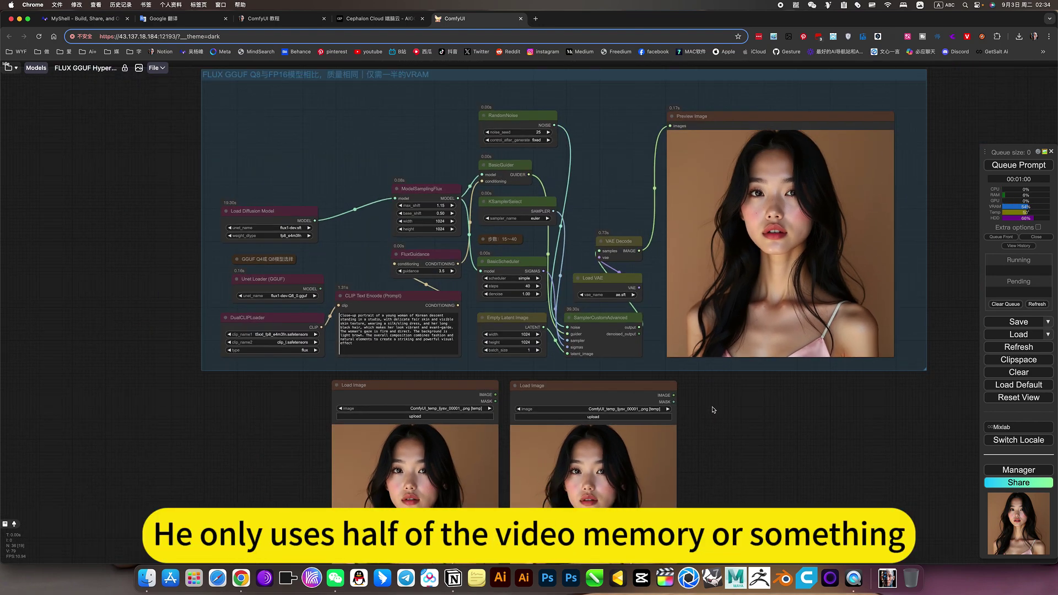
pyautogui.scroll(2, 738, 416)
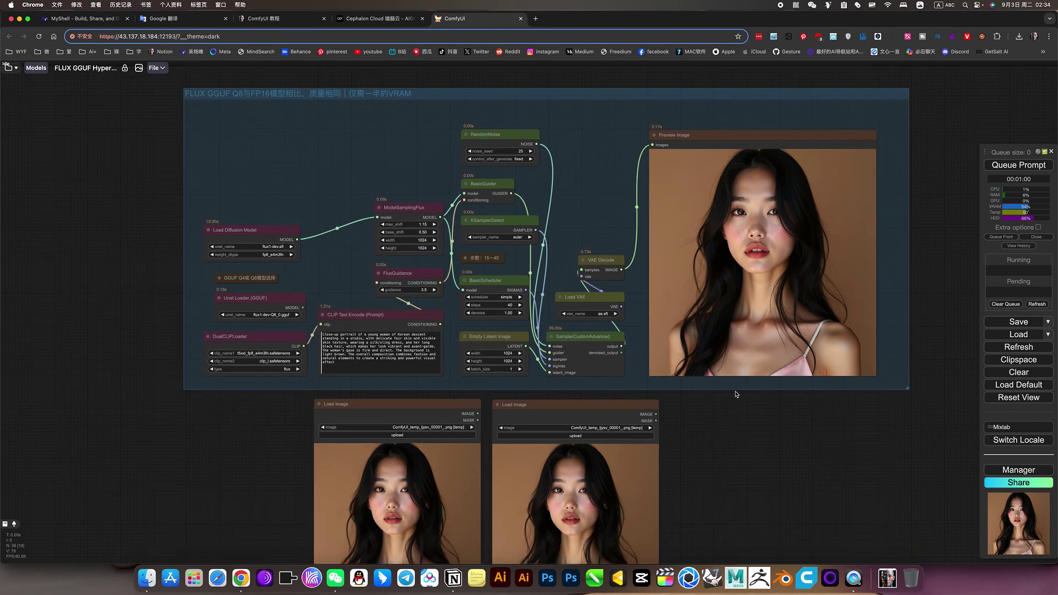
# Step: Copy the flux1-dev portrait from the Preview Image node through Clipspace and paste it into the duplicated Load Image node
pyautogui.rightClick(764, 198)
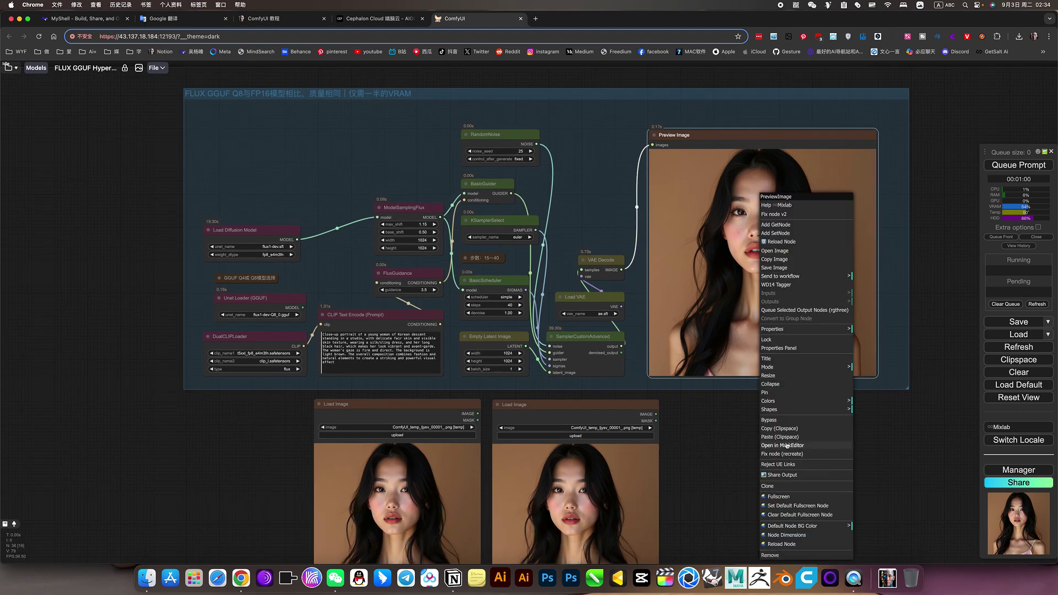
pyautogui.click(774, 430)
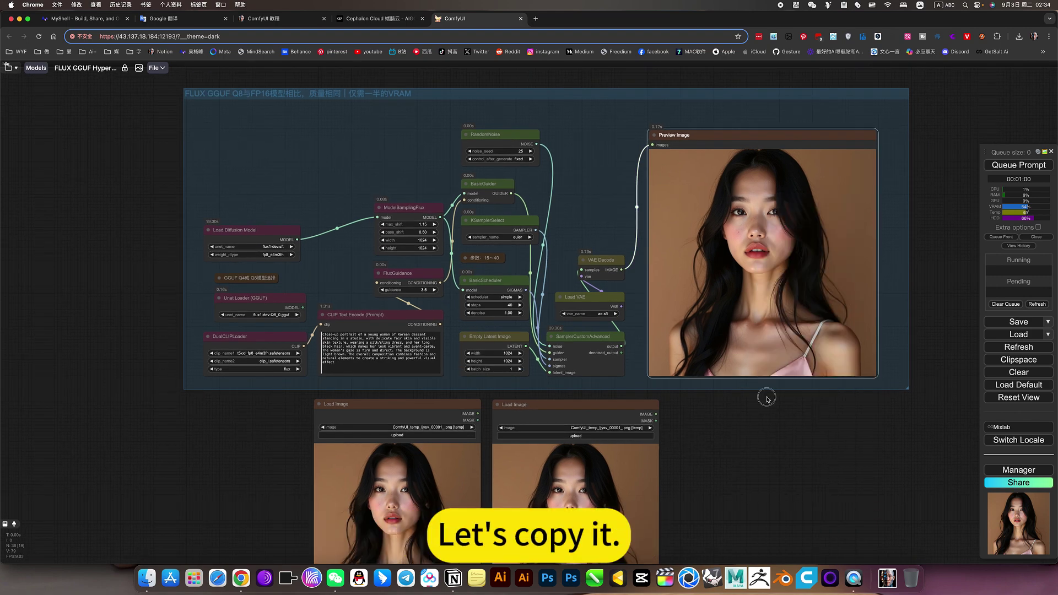
pyautogui.scroll(-5, 766, 394)
pyautogui.rightClick(648, 369)
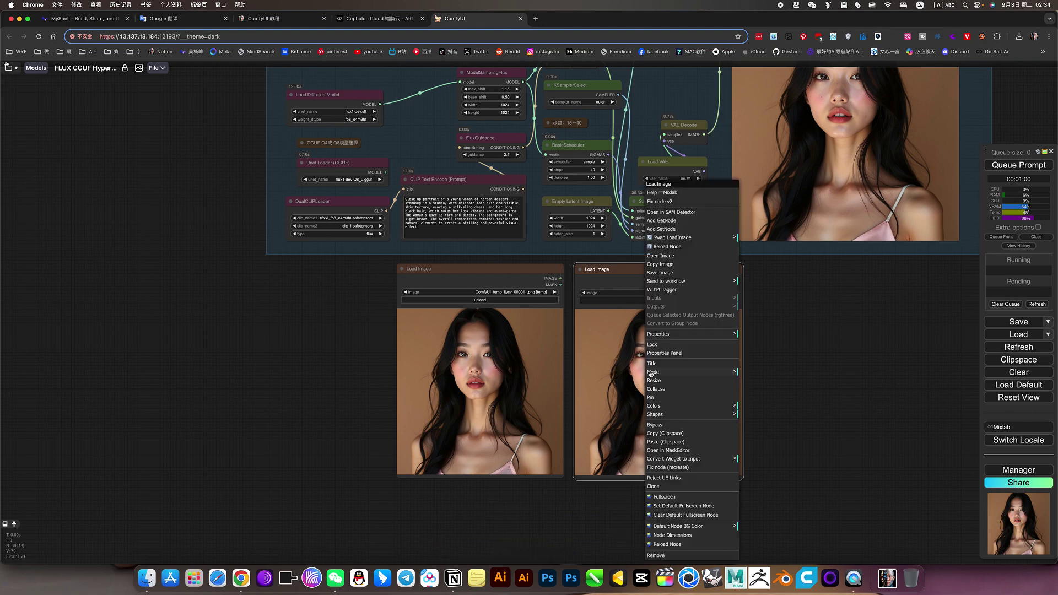
pyautogui.click(661, 445)
pyautogui.hscroll(-2, 827, 395)
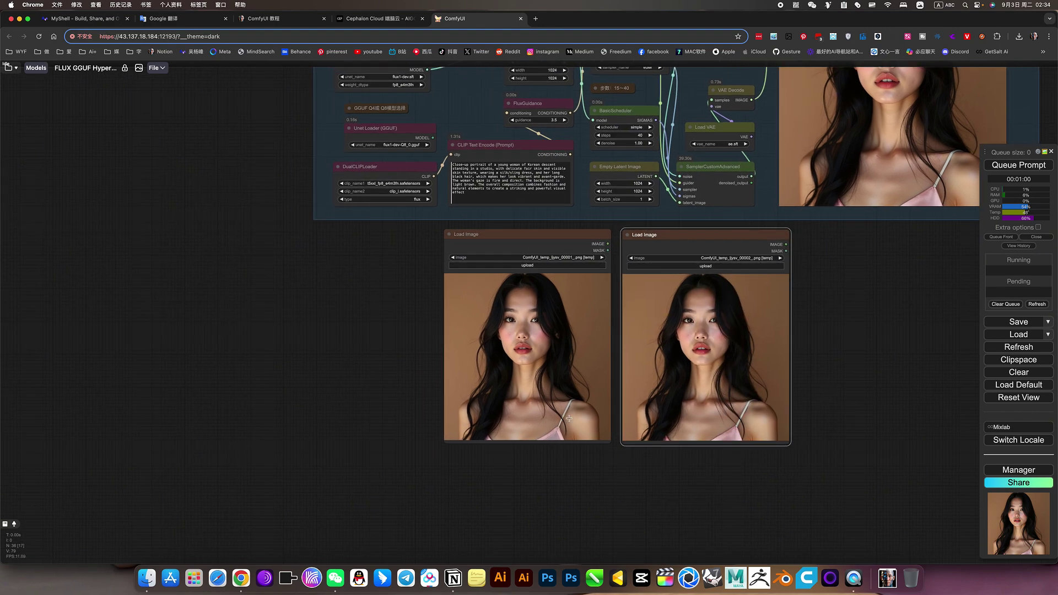
# Step: Compare the facial details of the GGUF Q8 and flux1-dev portraits in the two Load Image nodes, including cheeks, eyes and moles
pyautogui.scroll(15, 574, 407)
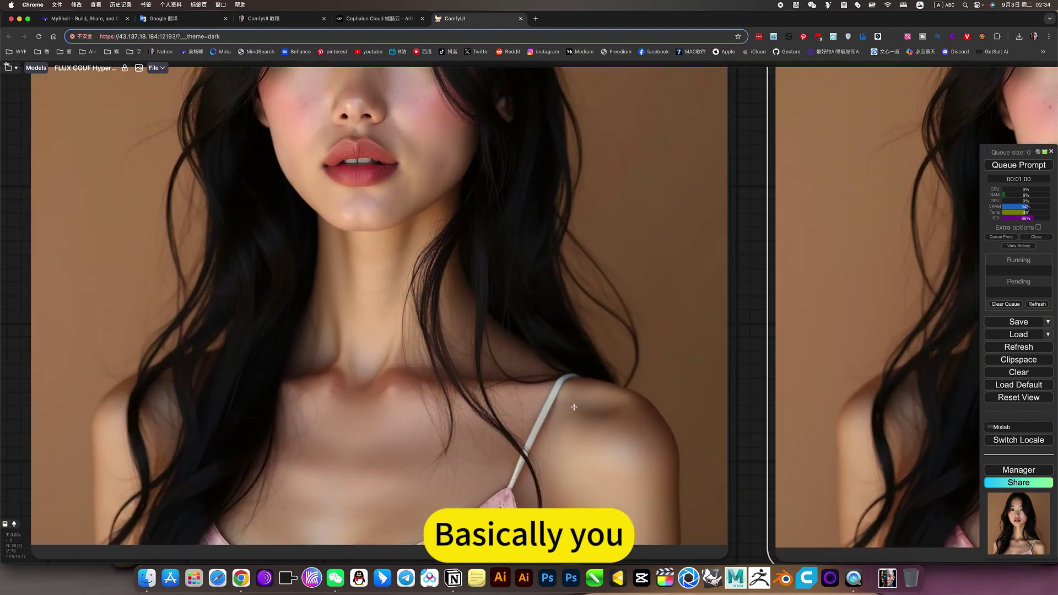
pyautogui.scroll(-5, 574, 407)
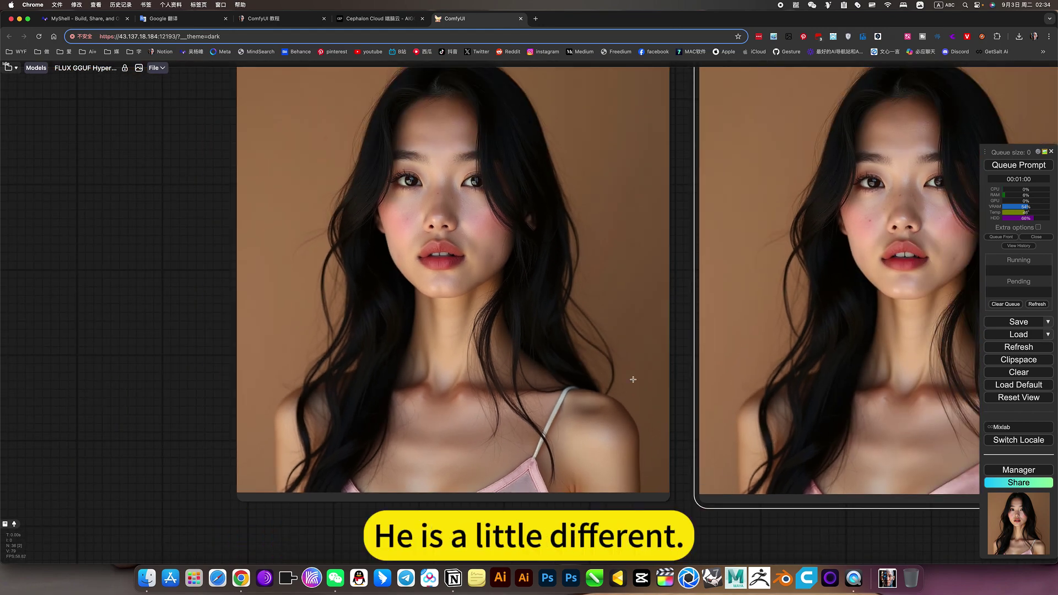
pyautogui.scroll(12, 417, 208)
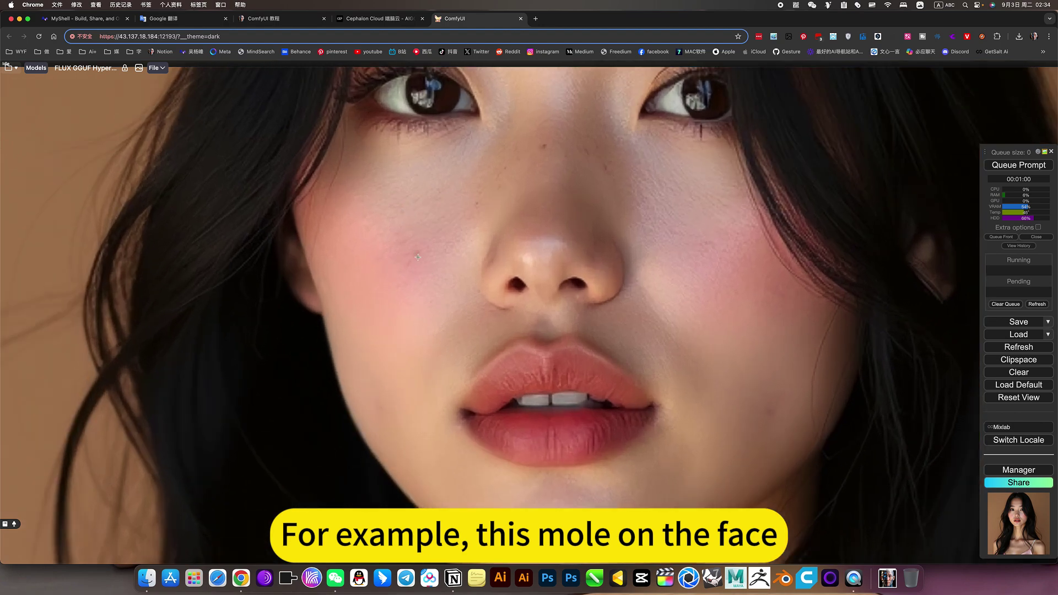
pyautogui.scroll(-10, 418, 256)
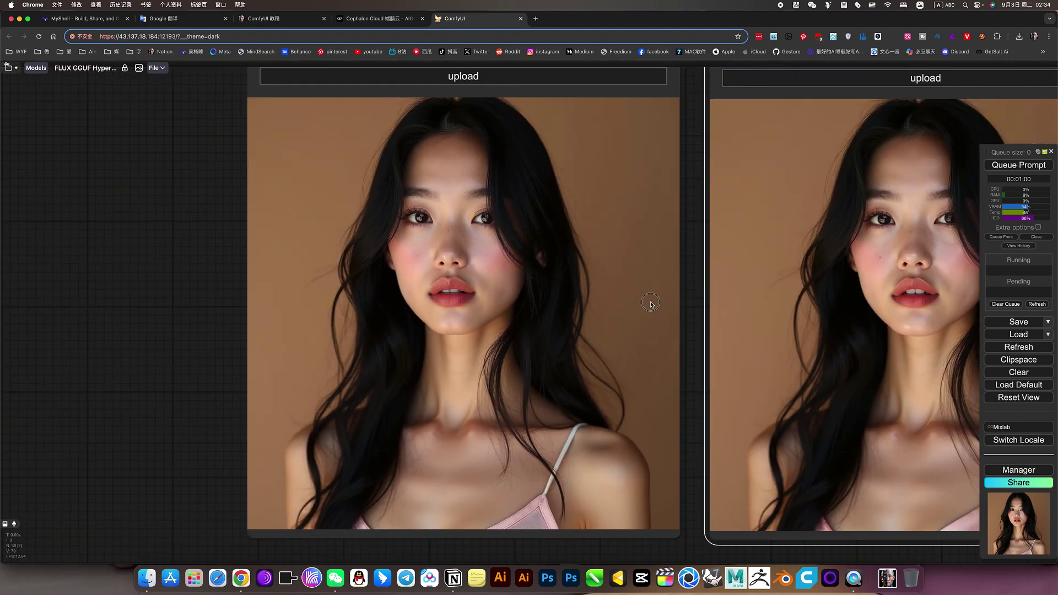
pyautogui.hscroll(5, 651, 304)
pyautogui.scroll(12, 652, 304)
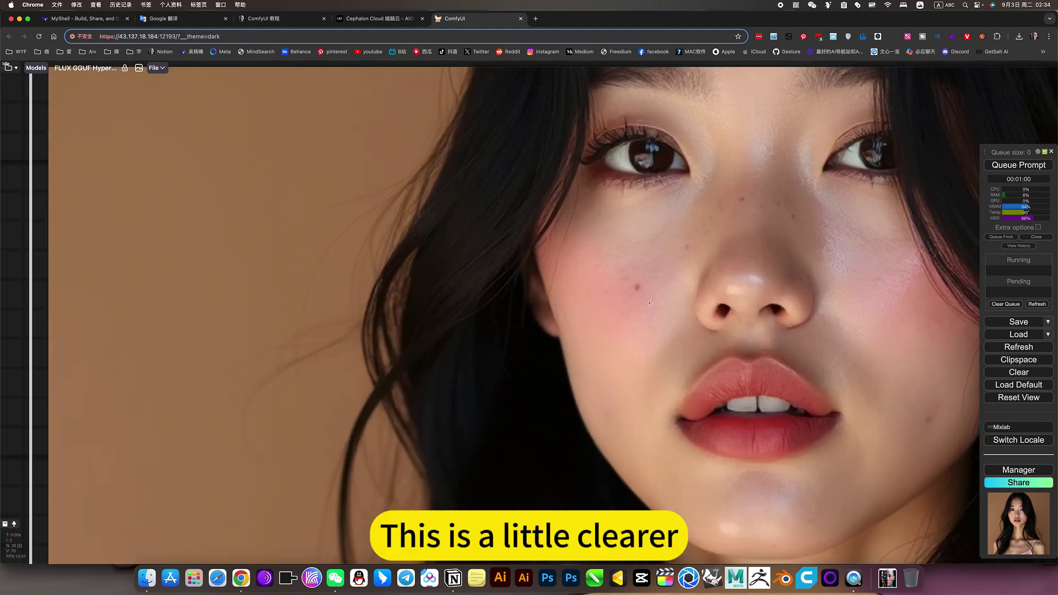
pyautogui.scroll(-12, 649, 277)
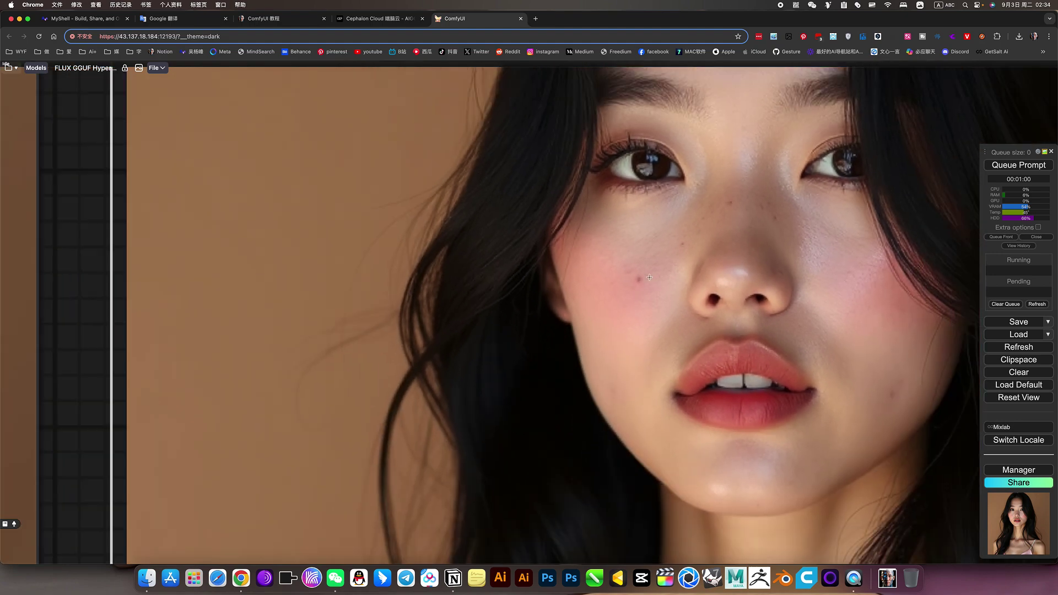
pyautogui.scroll(3, 649, 277)
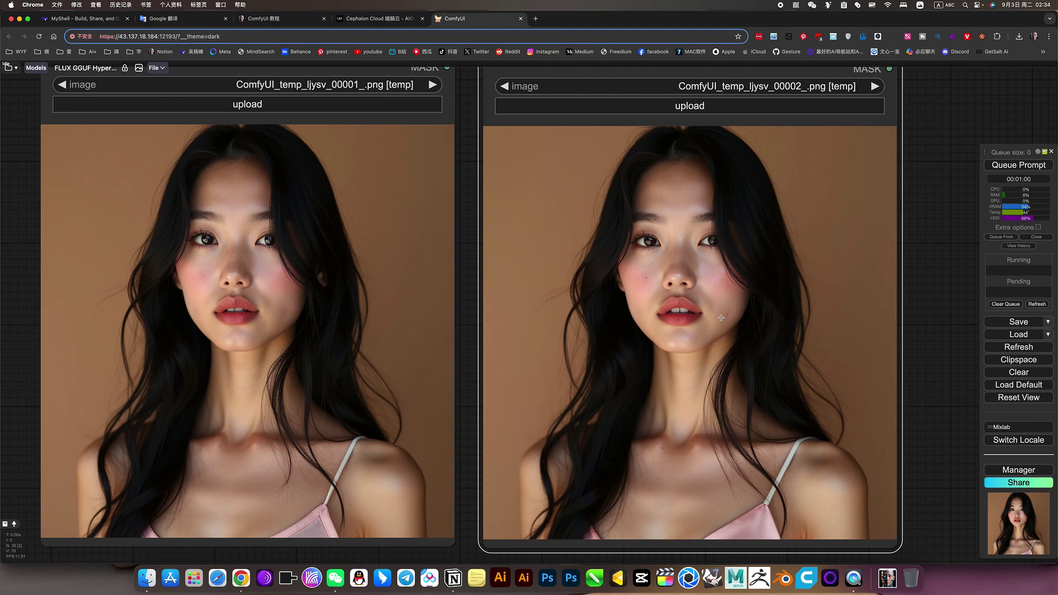
pyautogui.scroll(10, 693, 253)
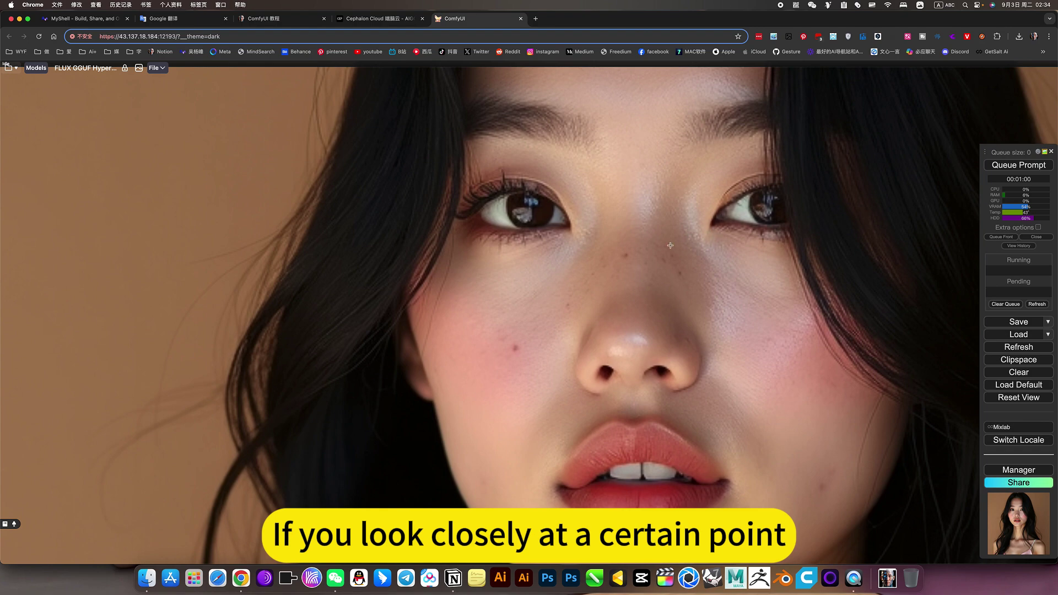
pyautogui.scroll(-8, 670, 245)
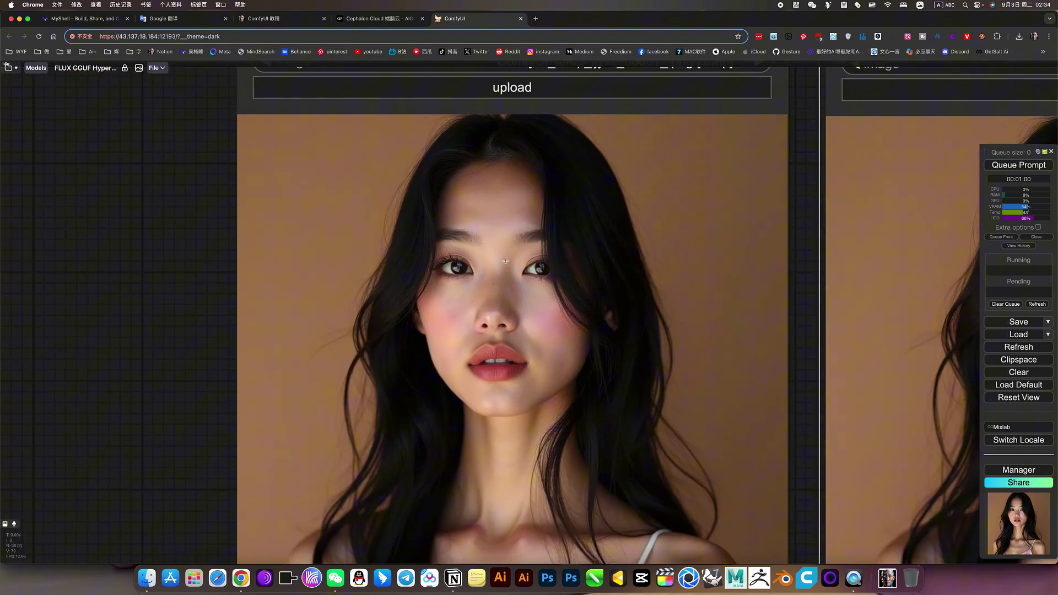
pyautogui.scroll(10, 505, 260)
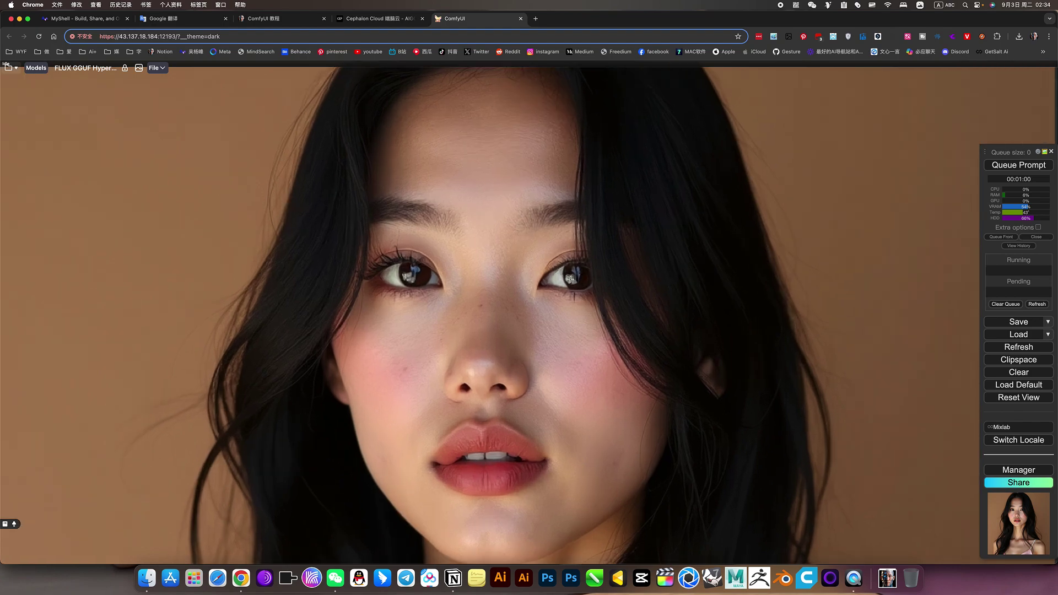
pyautogui.scroll(-10, 570, 279)
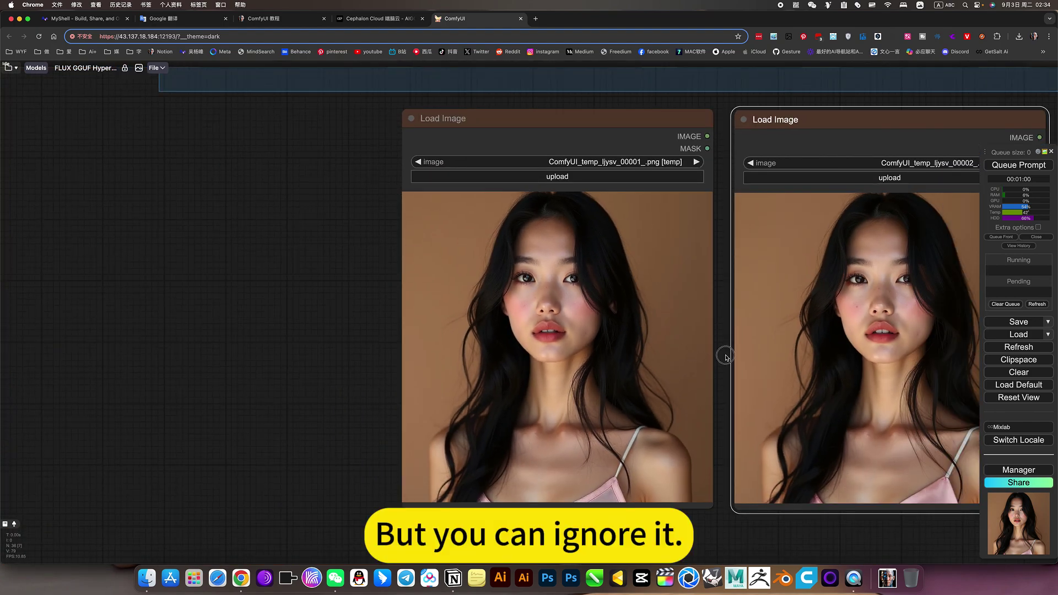
# Step: Delete both Load Image comparison nodes below the FLUX GGUF Q8 group
pyautogui.hscroll(5, 723, 354)
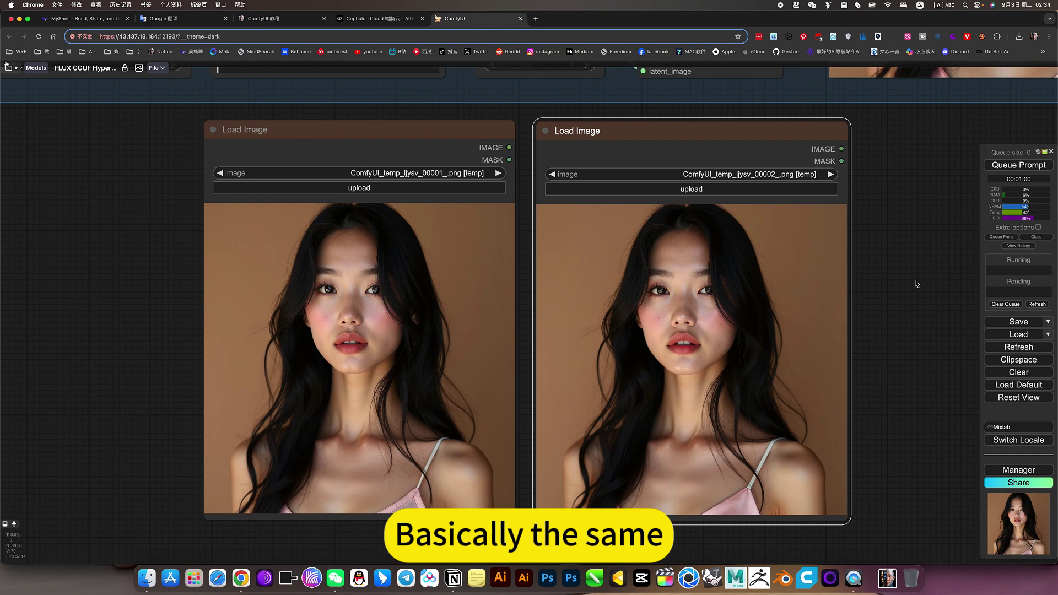
pyautogui.scroll(-5, 917, 285)
pyautogui.scroll(3, 661, 311)
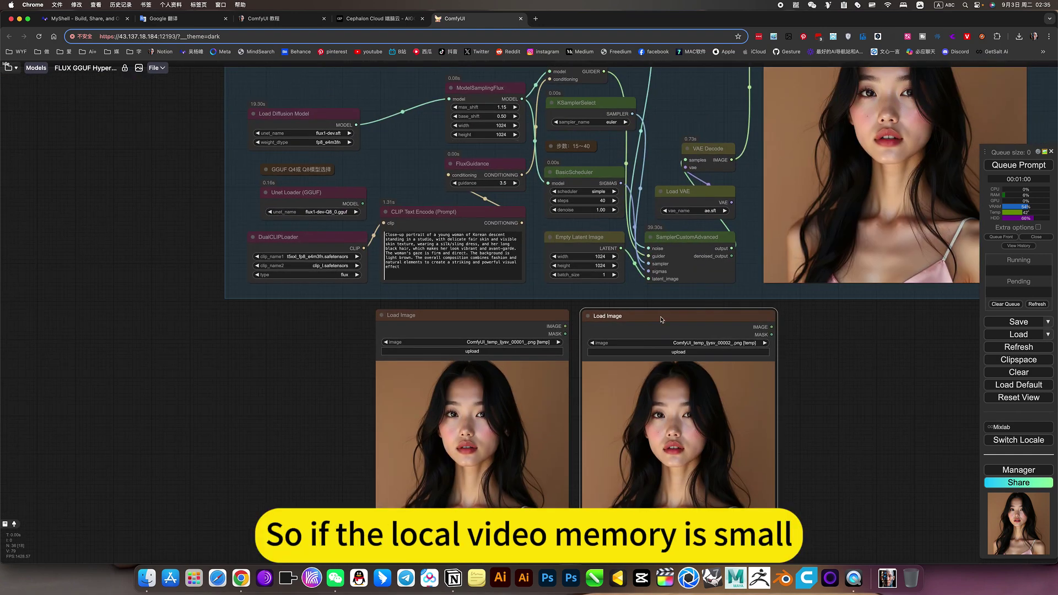
pyautogui.press('Delete')
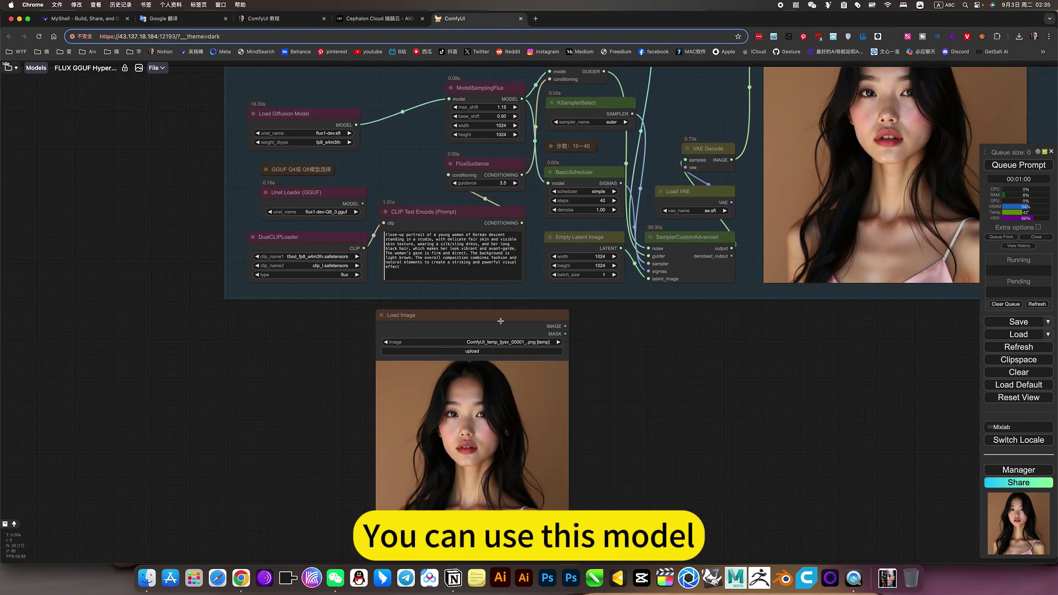
pyautogui.click(501, 321)
pyautogui.press('Delete')
# Step: Connect the Unet Loader (GGUF) model output to ModelSamplingFlux and delete the Load Diffusion Model node from the FLUX GGUF Q8 group
pyautogui.scroll(4, 416, 396)
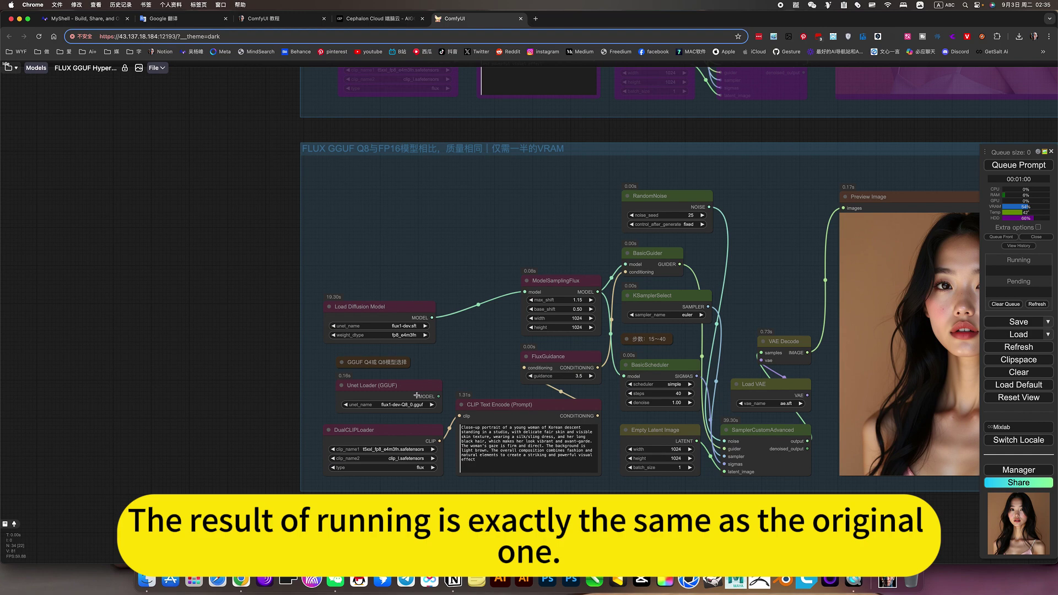
pyautogui.scroll(3, 417, 395)
pyautogui.moveTo(444, 406); pyautogui.dragTo(584, 237)
pyautogui.moveTo(380, 272); pyautogui.dragTo(427, 265)
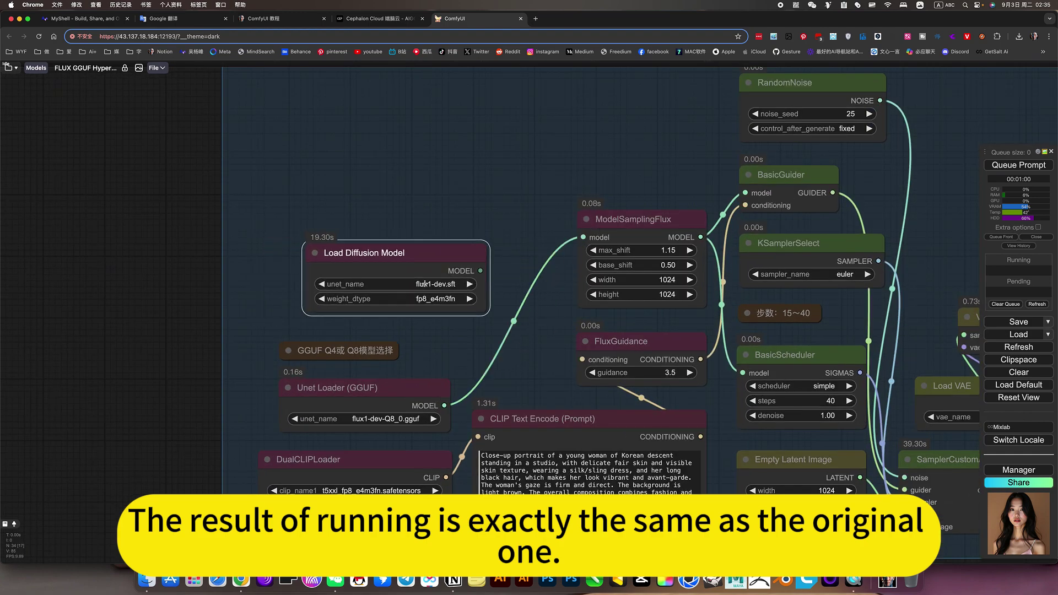
pyautogui.press('Delete')
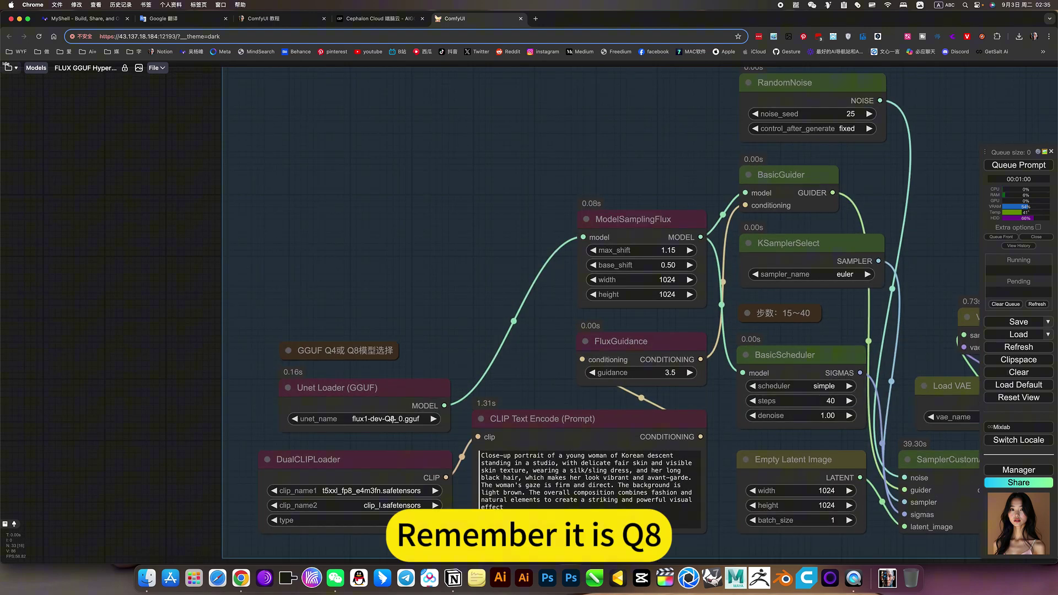
# Step: Review the Q4_K_S and Q8_0 model choices in the Unet Loader (GGUF) node, keeping flux1-dev-Q8_0.gguf
pyautogui.scroll(8, 392, 419)
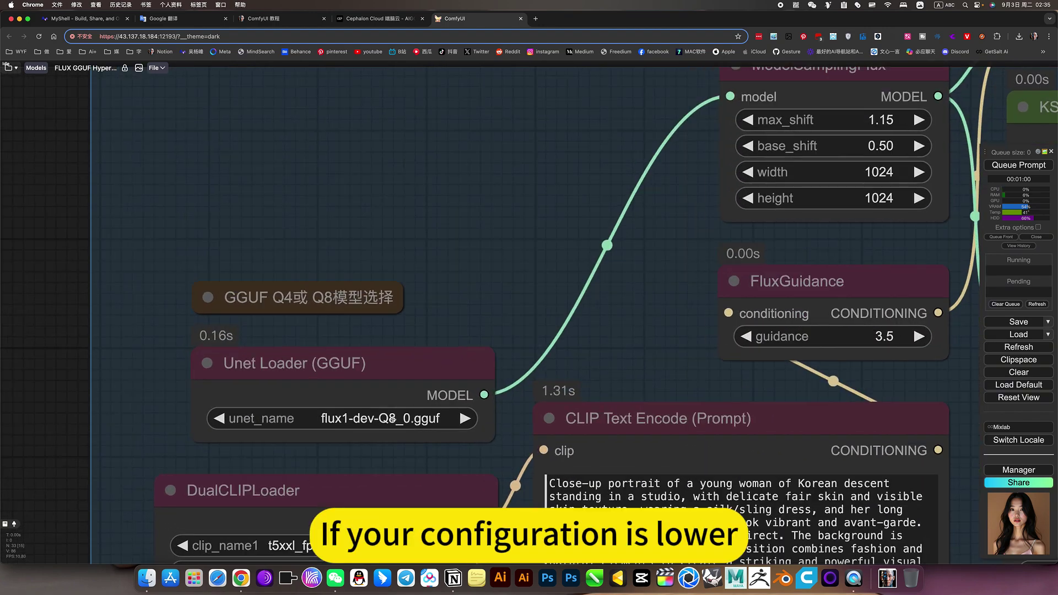
pyautogui.click(393, 420)
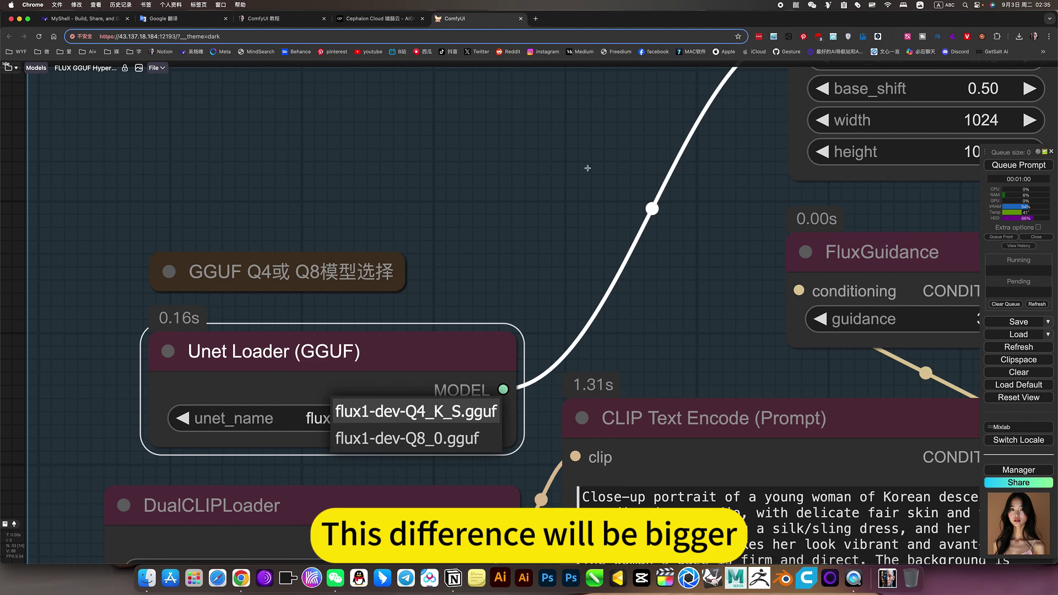
pyautogui.click(507, 202)
pyautogui.scroll(-10, 507, 202)
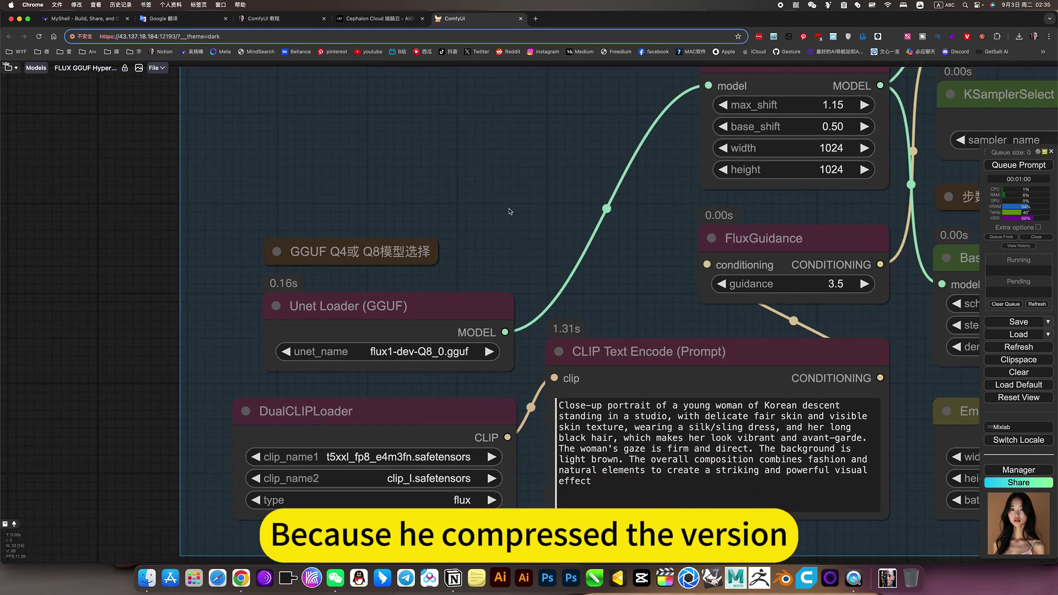
pyautogui.scroll(5, 507, 202)
pyautogui.scroll(4, 466, 325)
pyautogui.click(488, 306)
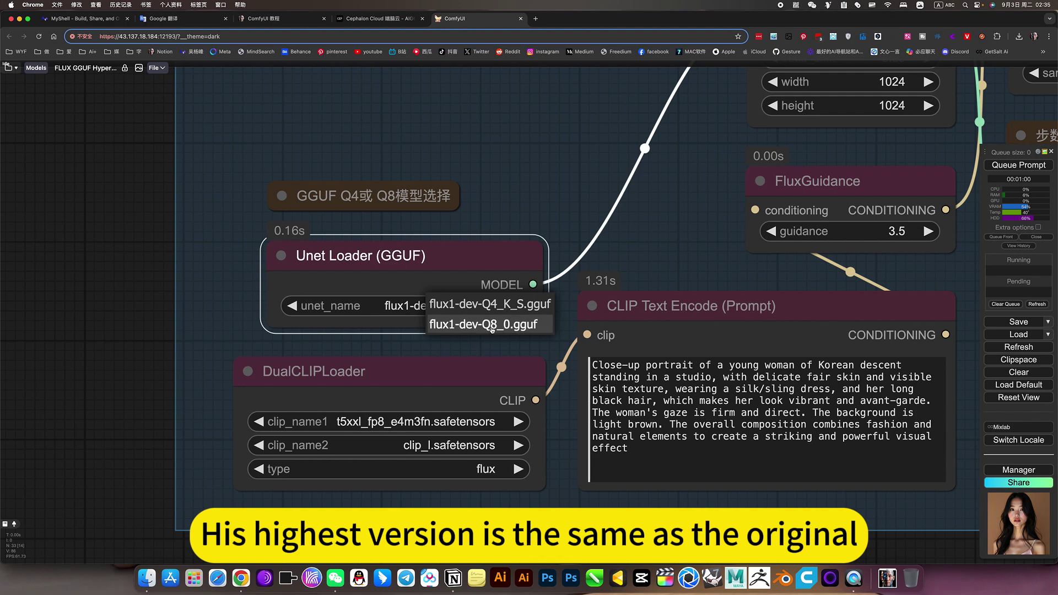
pyautogui.scroll(-6, 556, 161)
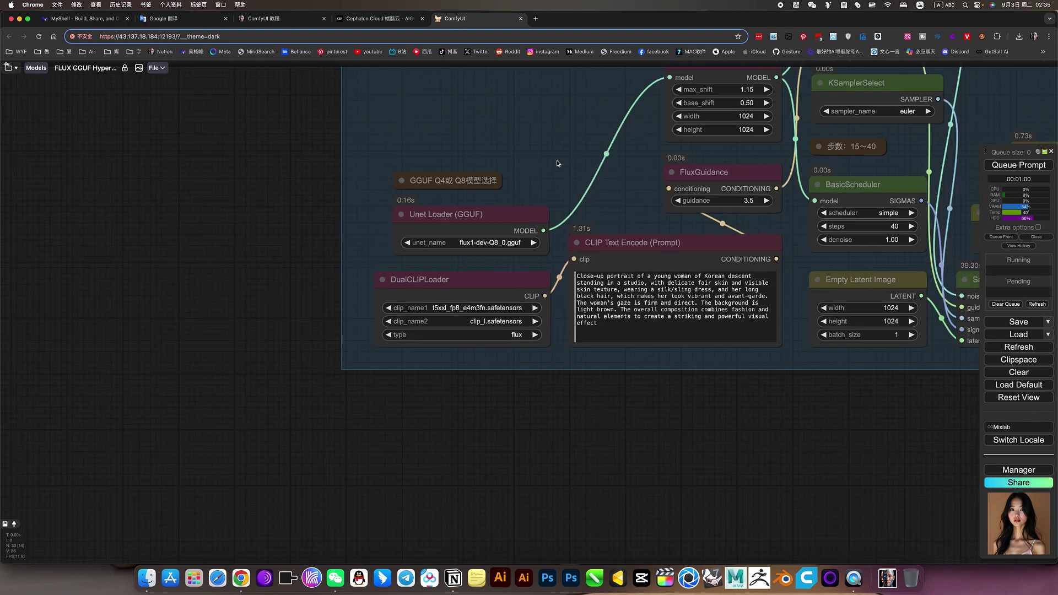
# Step: Bypass all nodes of the FLUX GGUF Q8 group
pyautogui.scroll(-6, 558, 163)
pyautogui.scroll(5, 627, 455)
pyautogui.hscroll(5, 626, 455)
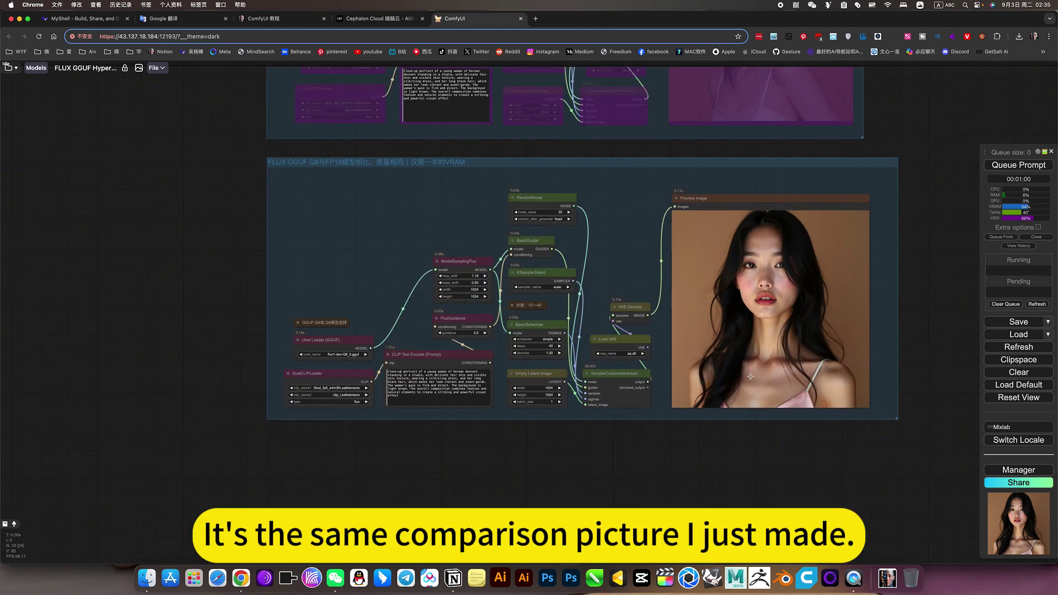
pyautogui.scroll(3, 606, 287)
pyautogui.rightClick(636, 269)
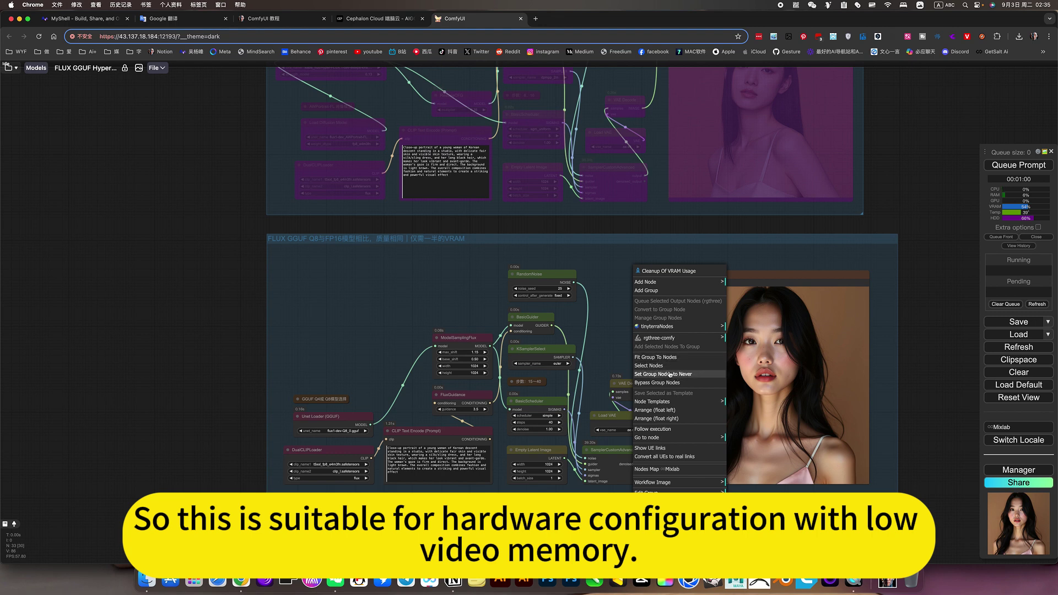
pyautogui.click(656, 383)
# Step: Set the nodes of the FLUX Hyper group to Always so the group is active again
pyautogui.moveTo(916, 187); pyautogui.dragTo(901, 401)
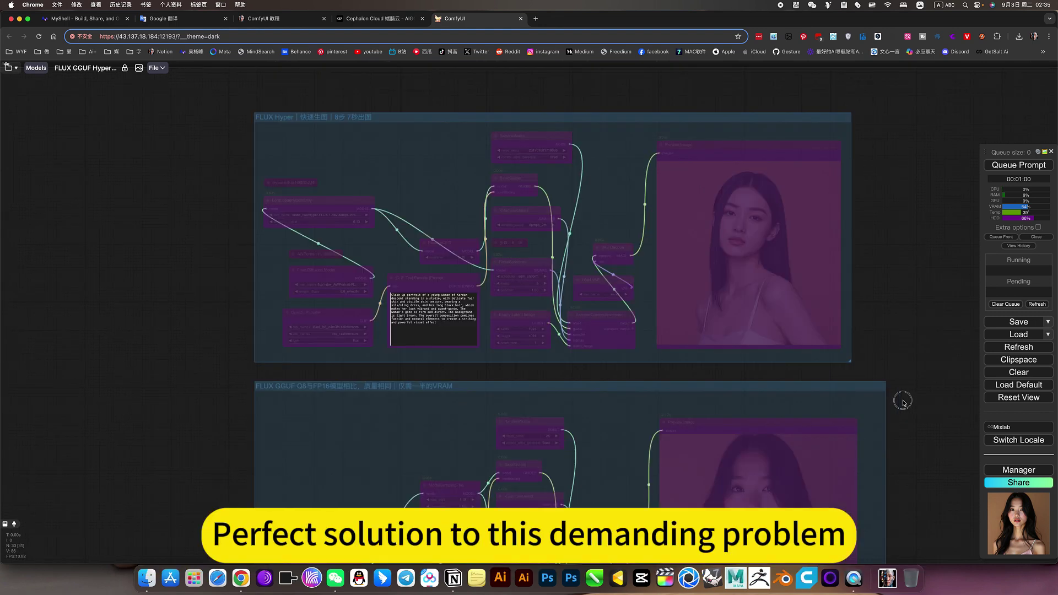
pyautogui.rightClick(609, 227)
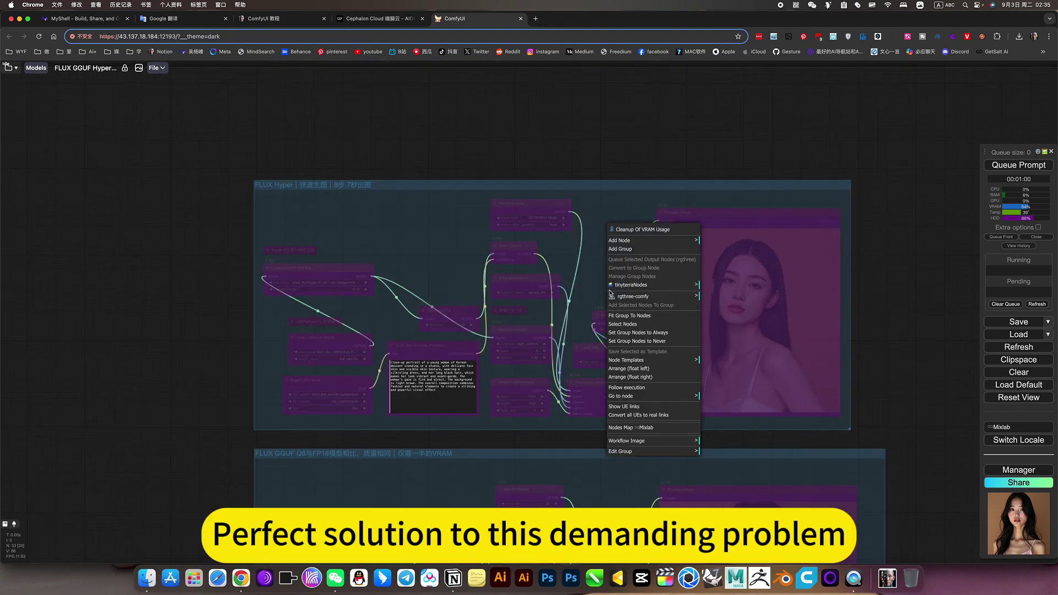
pyautogui.click(646, 333)
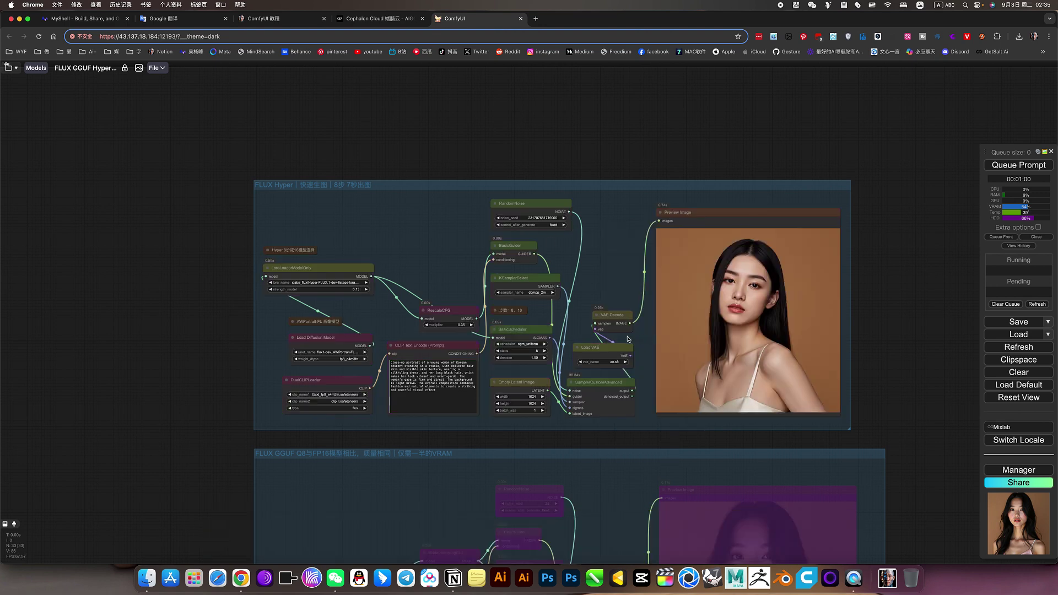
# Step: Examine the FLUX Hyper group, focusing on the Hyper-FLUX.1-dev-8steps LoRA and strength in the LoraLoaderModelOnly node
pyautogui.moveTo(595, 141); pyautogui.dragTo(513, 137)
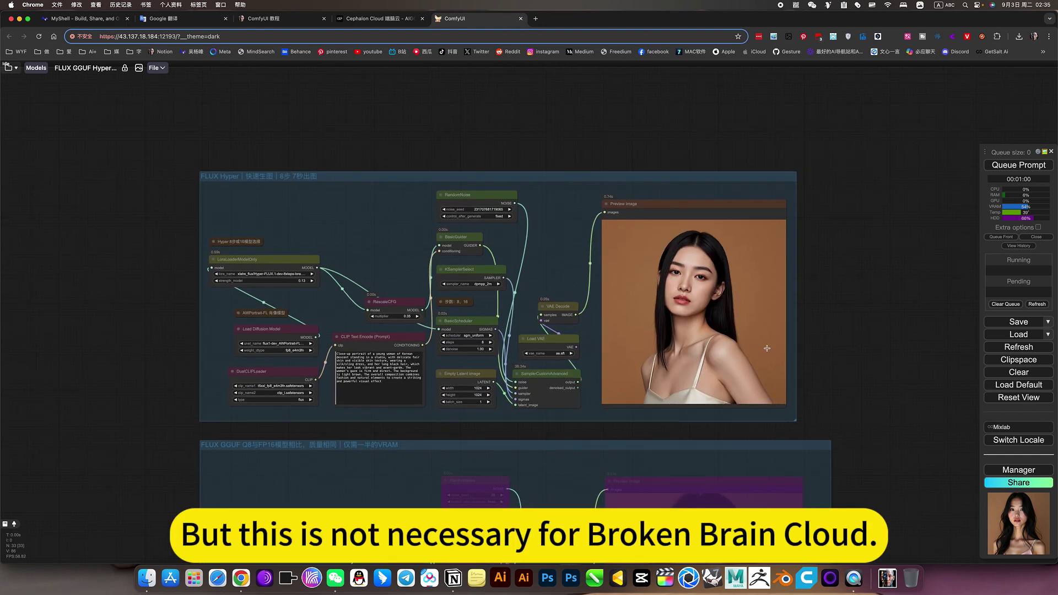
pyautogui.scroll(2, 835, 367)
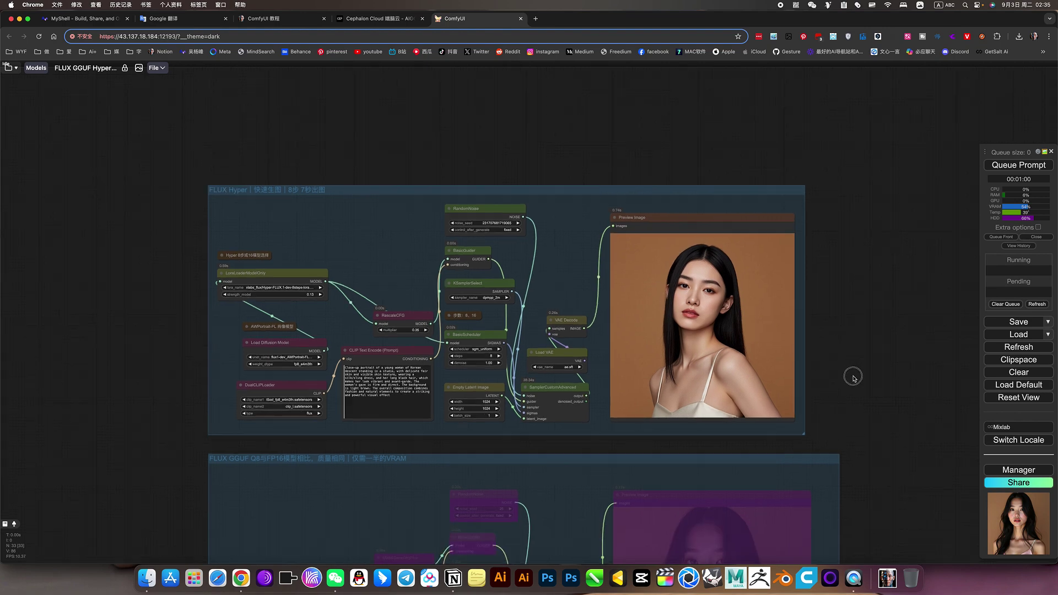
pyautogui.scroll(3, 333, 323)
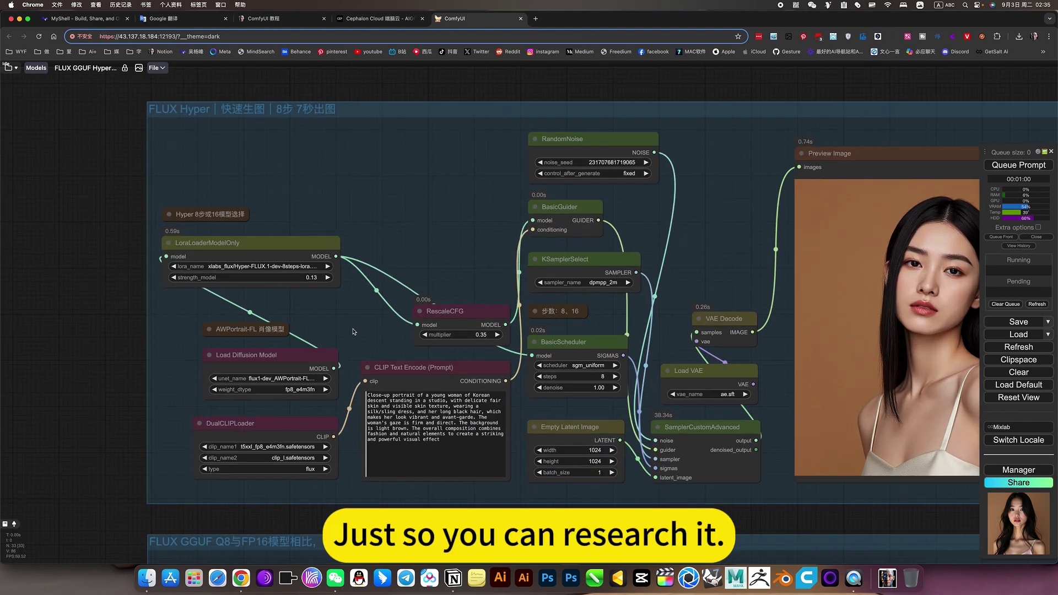
pyautogui.scroll(2, 436, 348)
pyautogui.scroll(2, 433, 331)
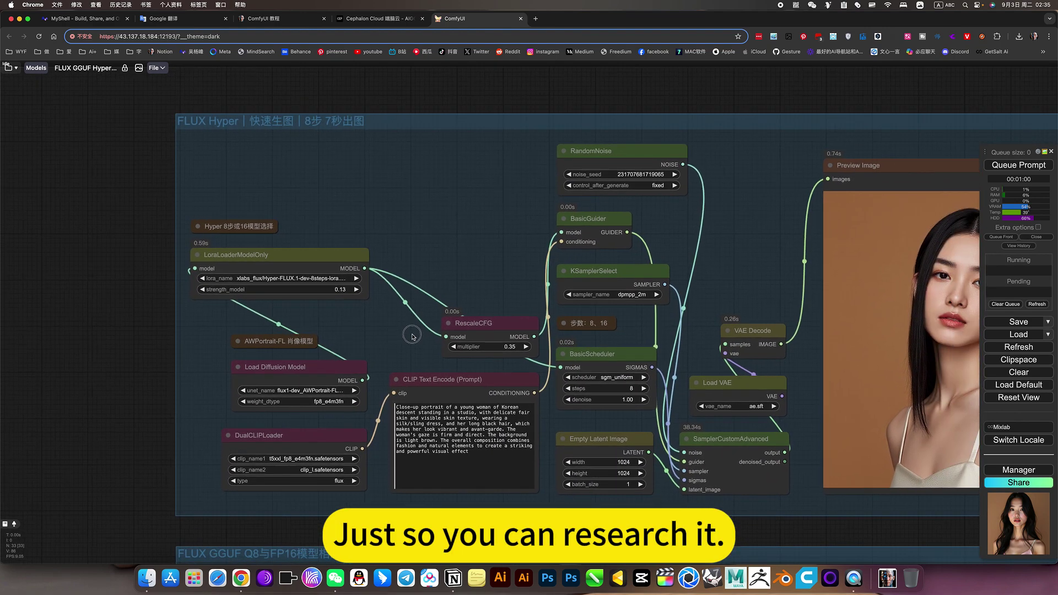
pyautogui.scroll(5, 311, 256)
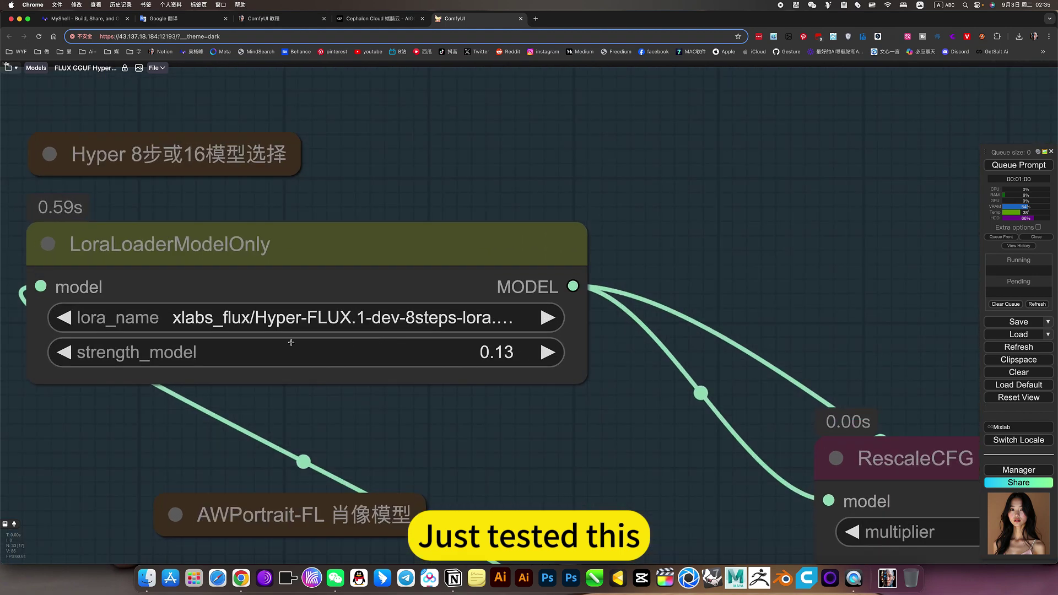
pyautogui.scroll(-7, 472, 341)
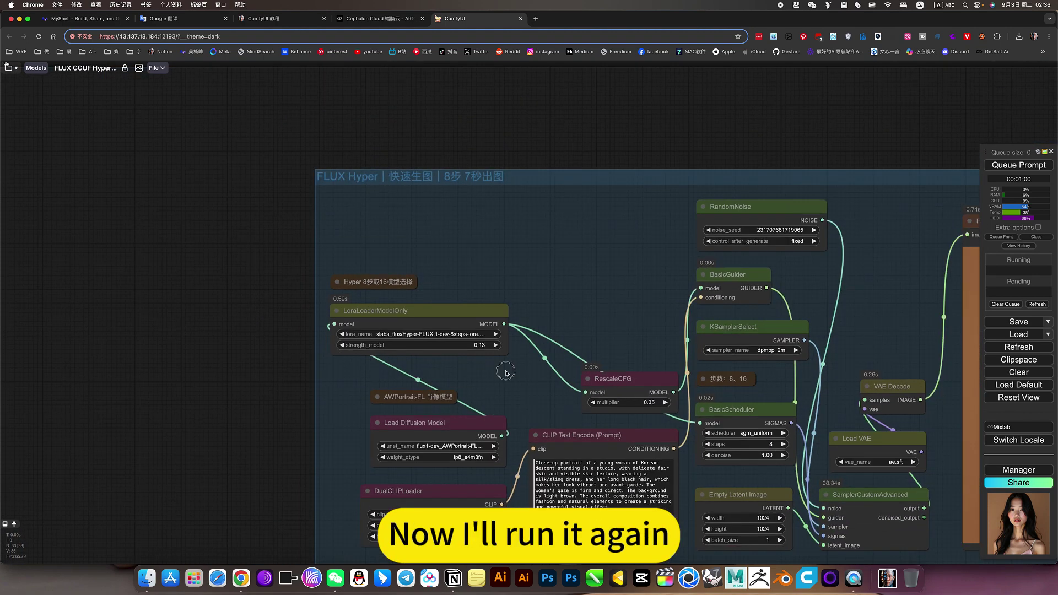
# Step: Set control_after_generate to randomize in the FLUX Hyper group's RandomNoise node and queue the workflow
pyautogui.moveTo(506, 373); pyautogui.dragTo(258, 285)
pyautogui.click(551, 153)
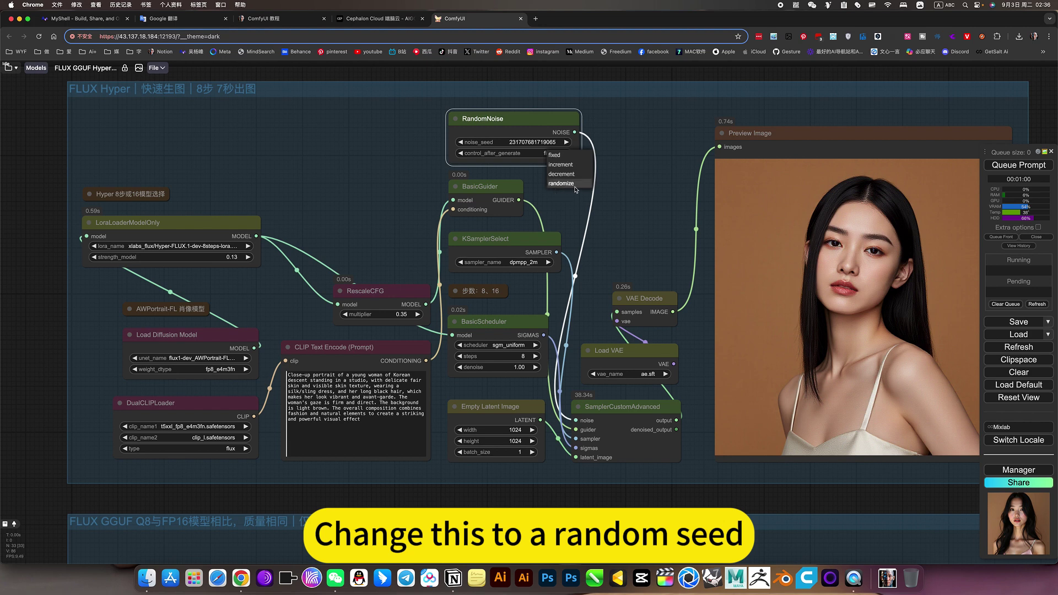
pyautogui.click(562, 183)
pyautogui.hotkey('ctrl', 'Return')
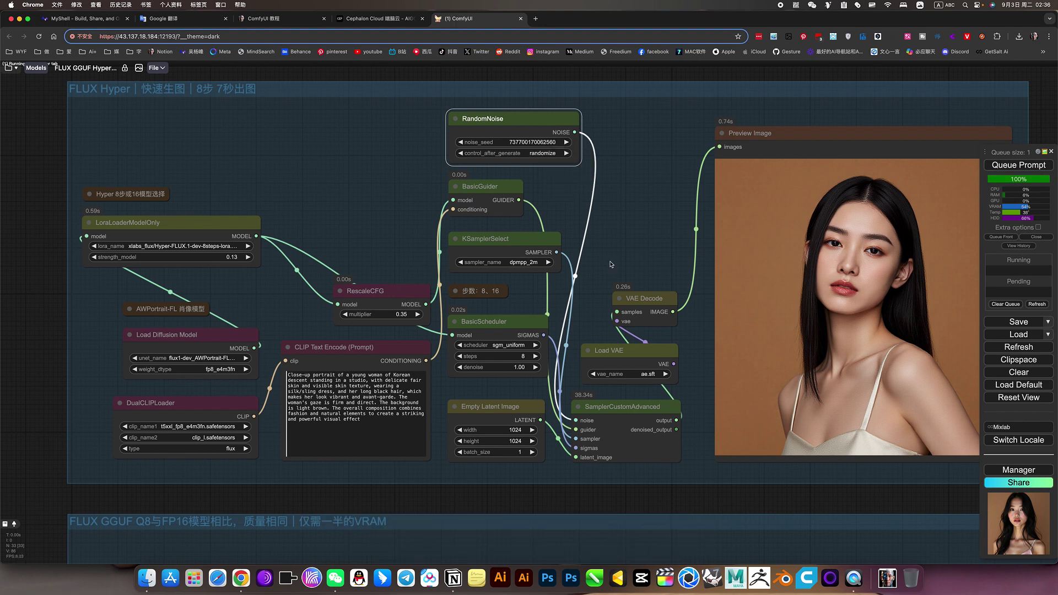
pyautogui.click(639, 238)
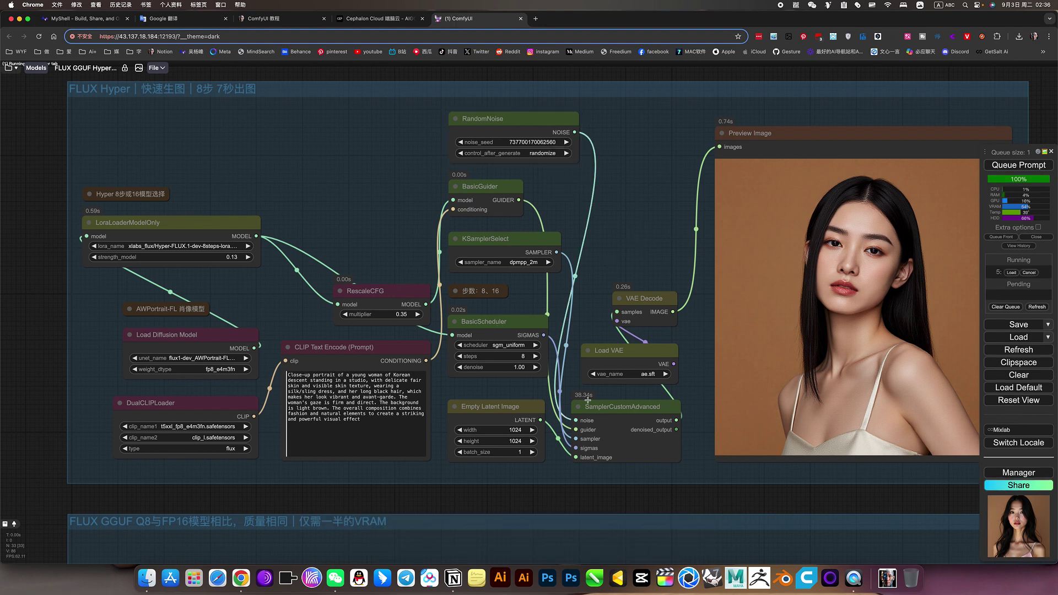
# Step: Follow the running FLUX Hyper workflow and examine how the 8-step LoRA connects to RescaleCFG and BasicScheduler
pyautogui.scroll(-3, 610, 233)
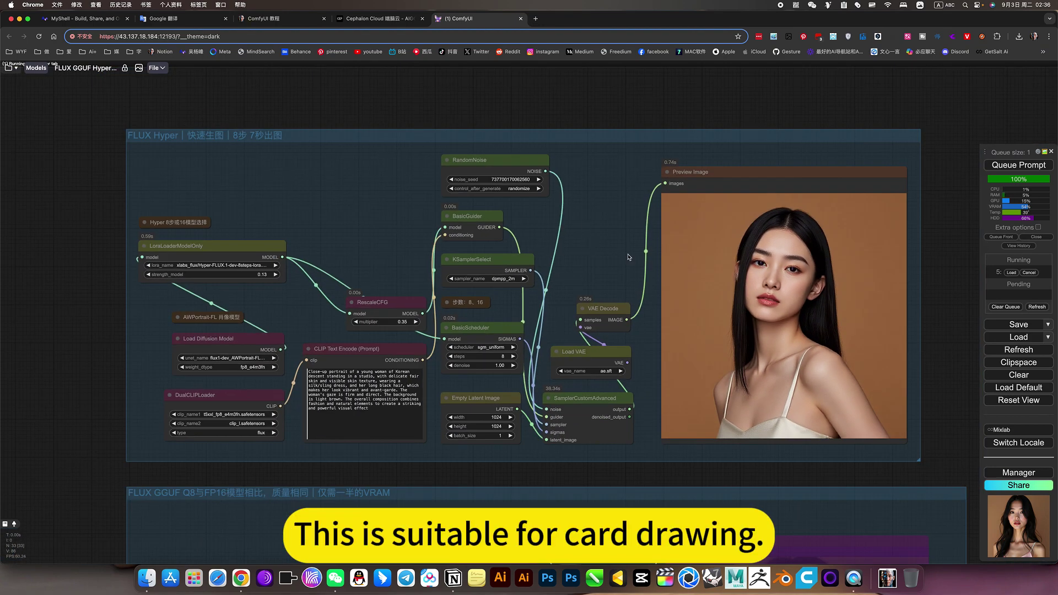
pyautogui.moveTo(623, 280); pyautogui.dragTo(587, 290)
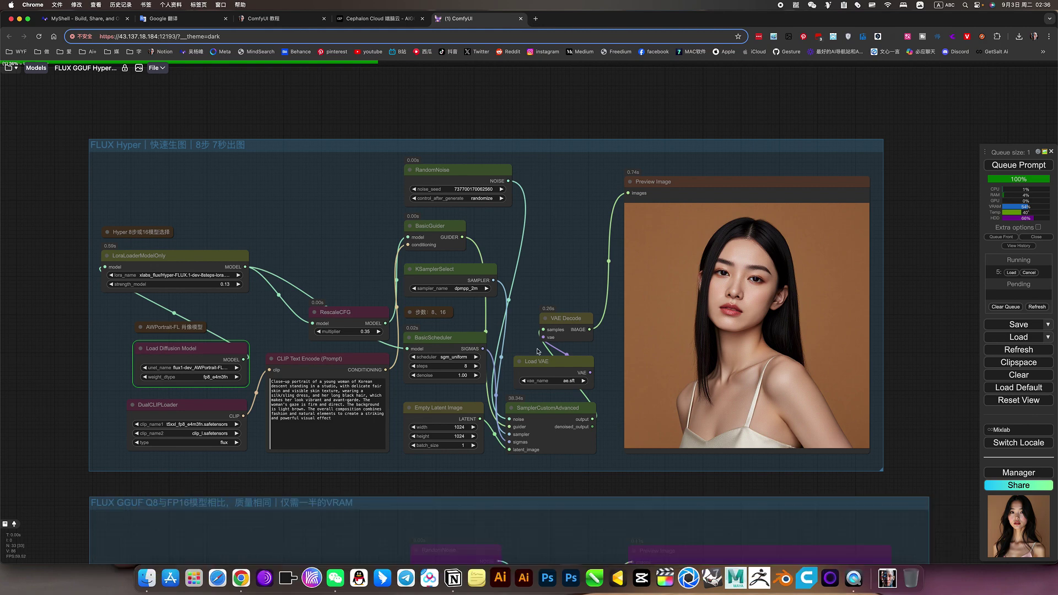
pyautogui.scroll(6, 155, 243)
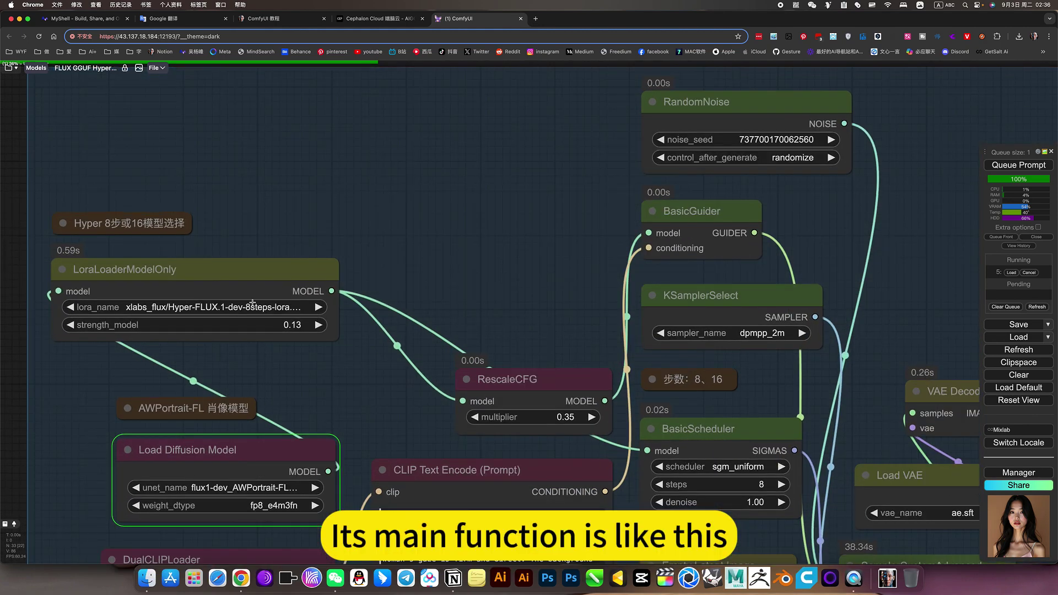
pyautogui.scroll(4, 209, 306)
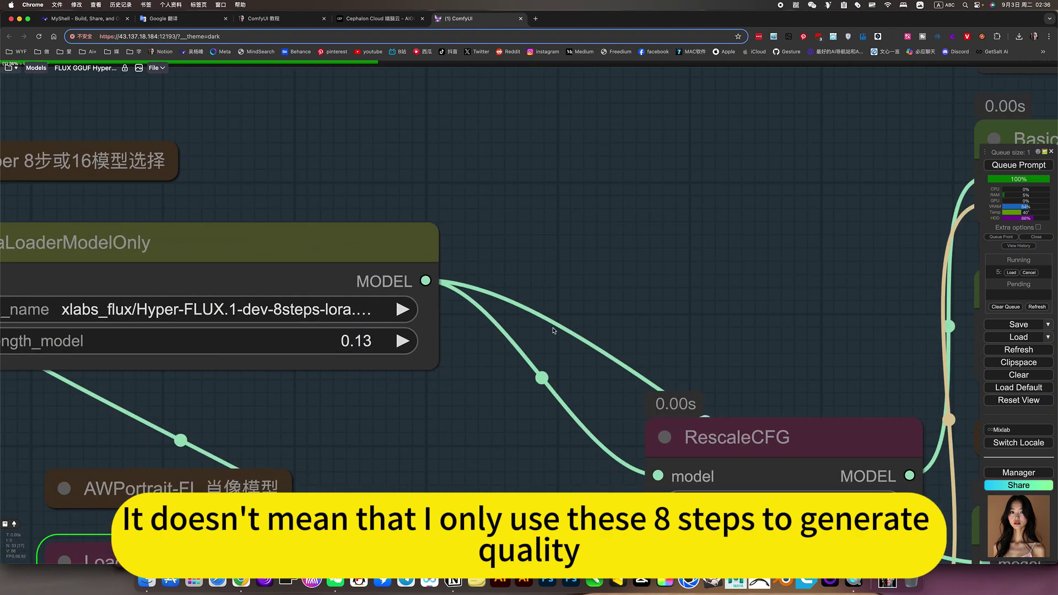
pyautogui.scroll(-6, 665, 306)
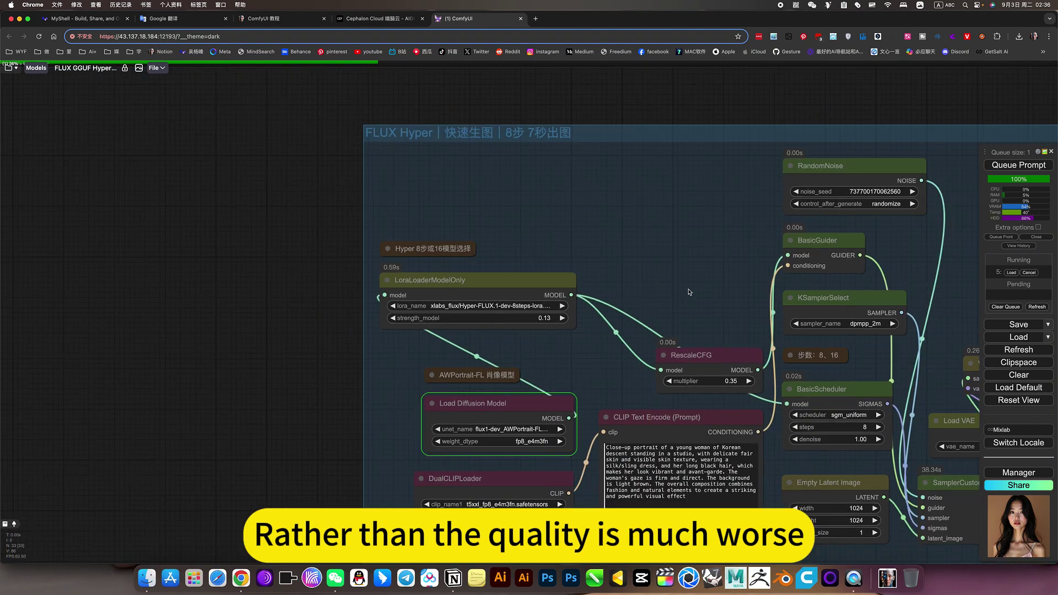
pyautogui.moveTo(689, 292); pyautogui.dragTo(441, 263)
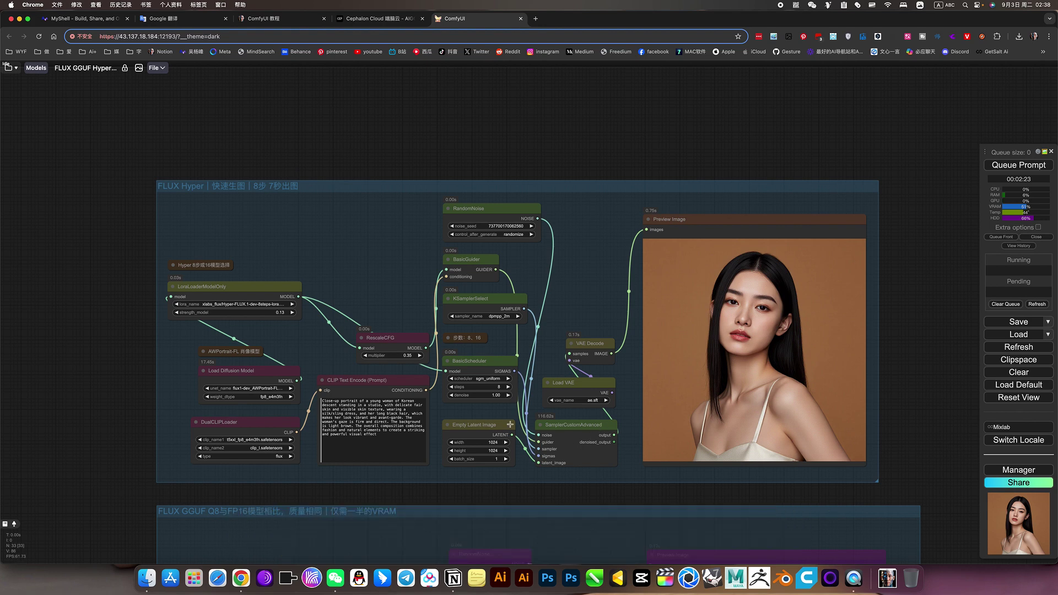
# Step: Queue the FLUX Hyper workflow two more times with randomized seeds to generate new portraits
pyautogui.click(1018, 164)
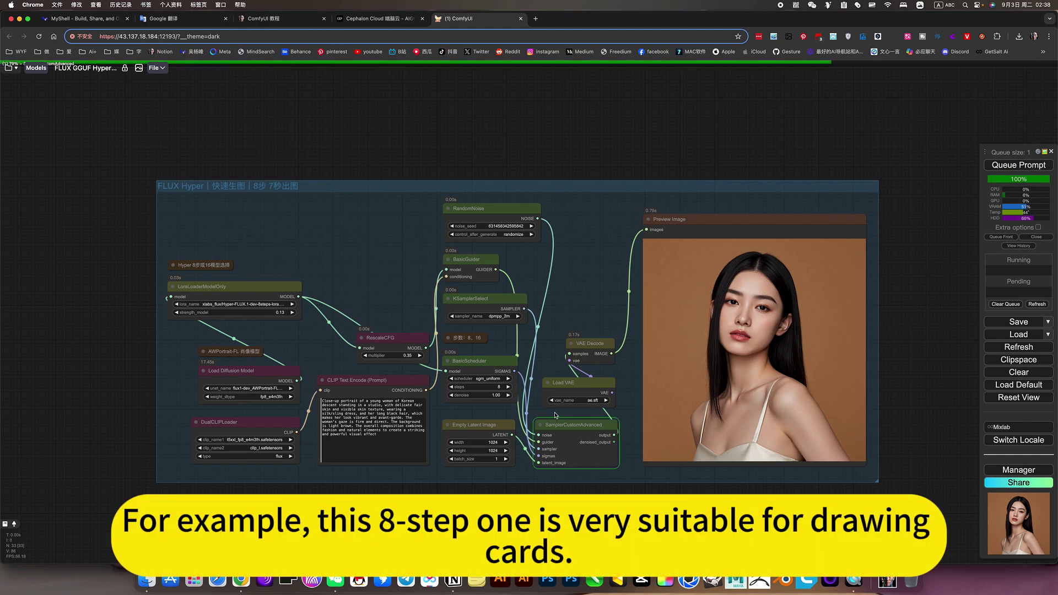
pyautogui.scroll(4, 546, 451)
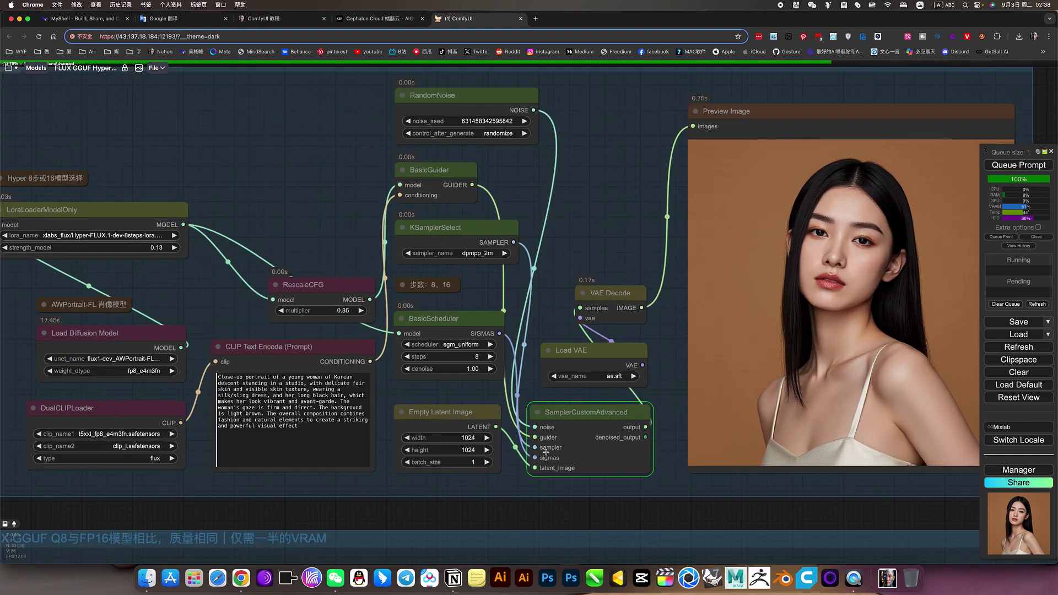
pyautogui.scroll(-2, 546, 451)
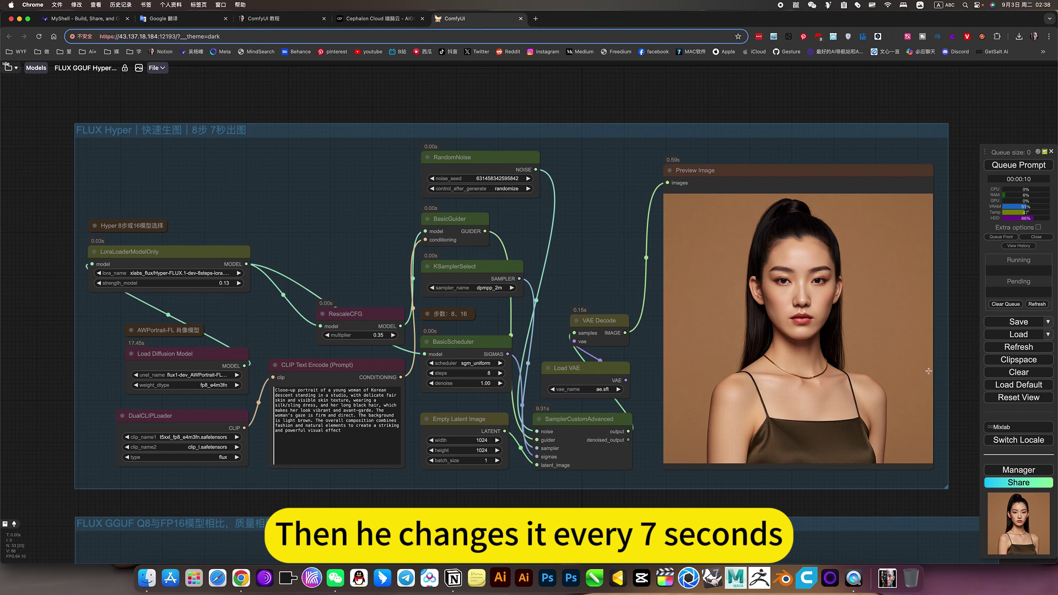
pyautogui.click(1019, 165)
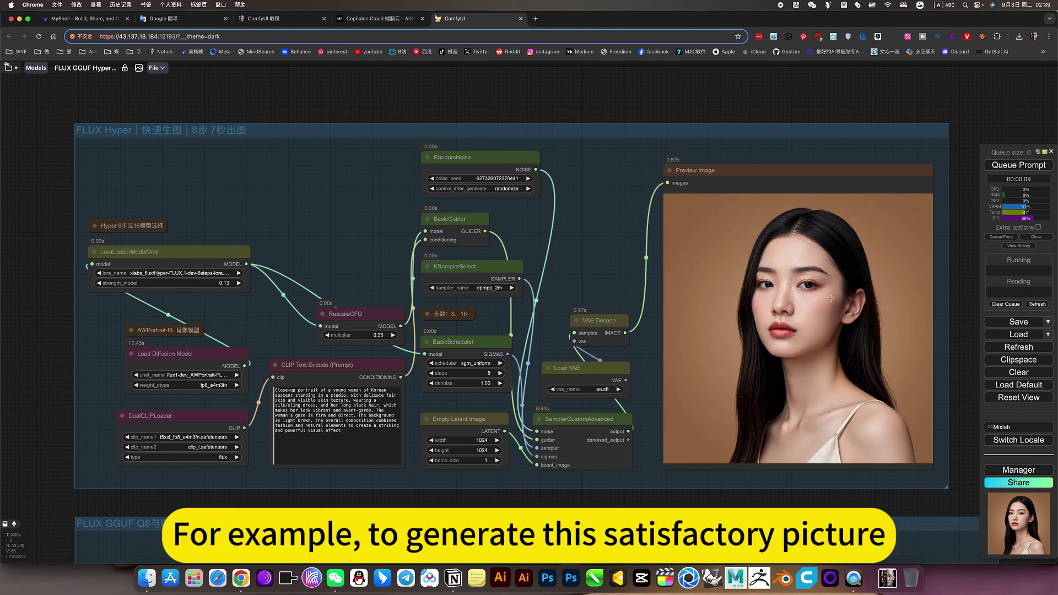
# Step: Open the generation history and load its most recent run into the canvas
pyautogui.click(1040, 237)
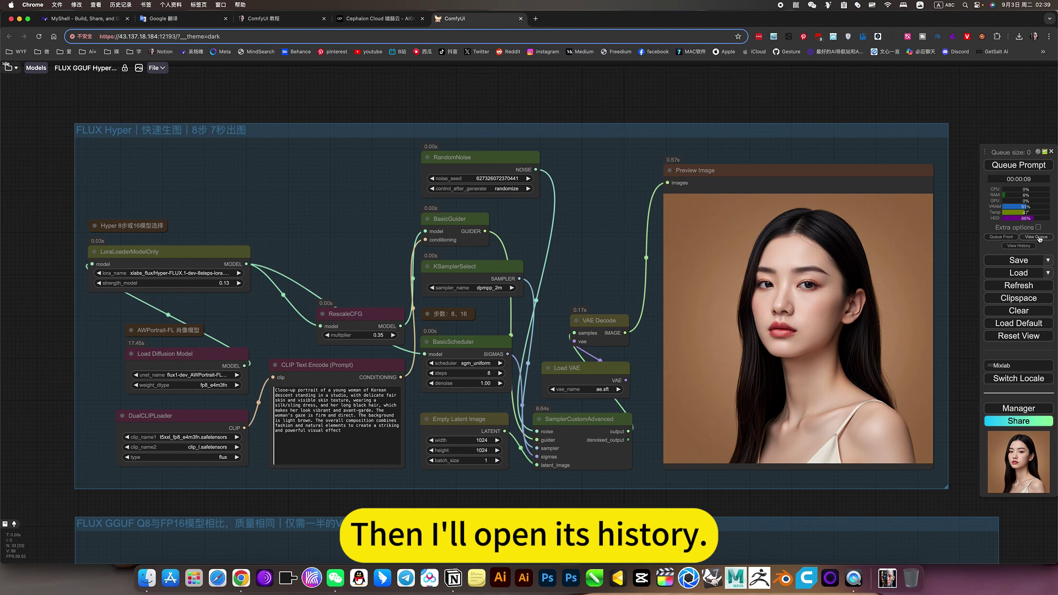
pyautogui.click(1019, 246)
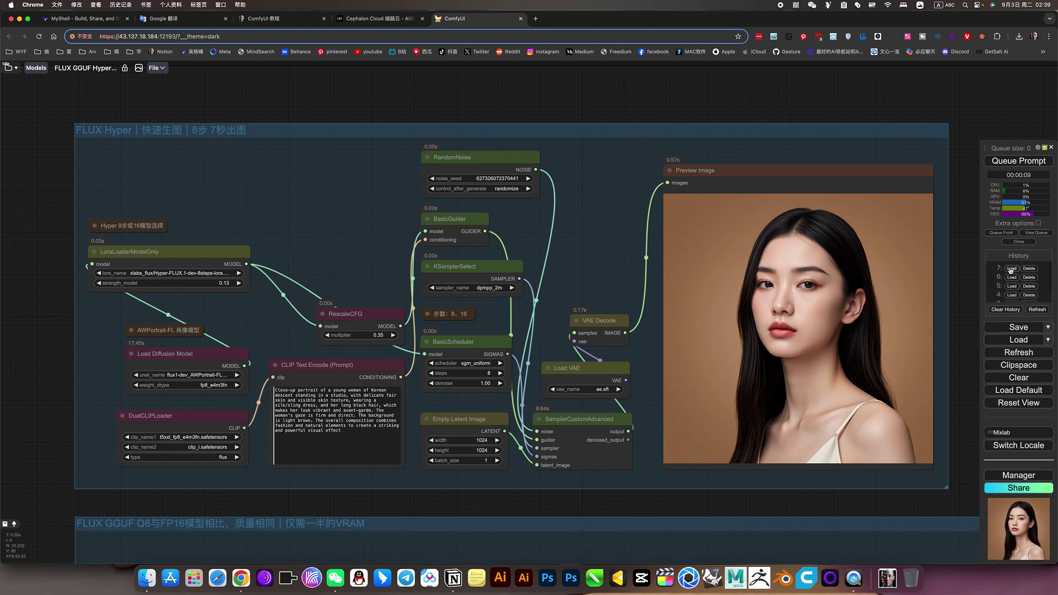
pyautogui.click(1010, 269)
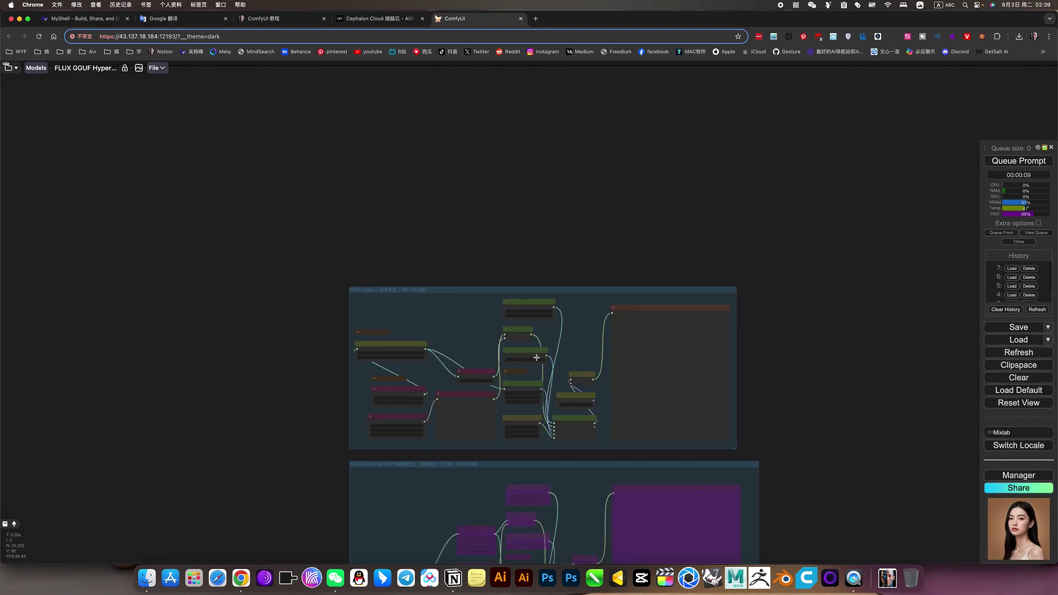
pyautogui.scroll(5, 583, 350)
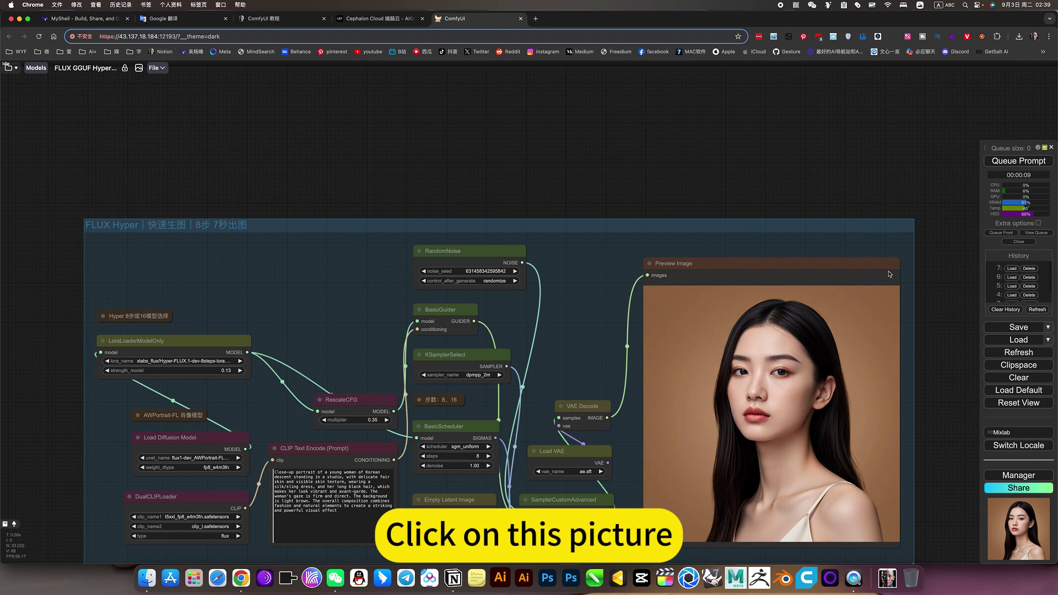
# Step: Set control_after_generate to fixed in the FLUX Hyper group's RandomNoise node
pyautogui.click(488, 281)
pyautogui.click(488, 282)
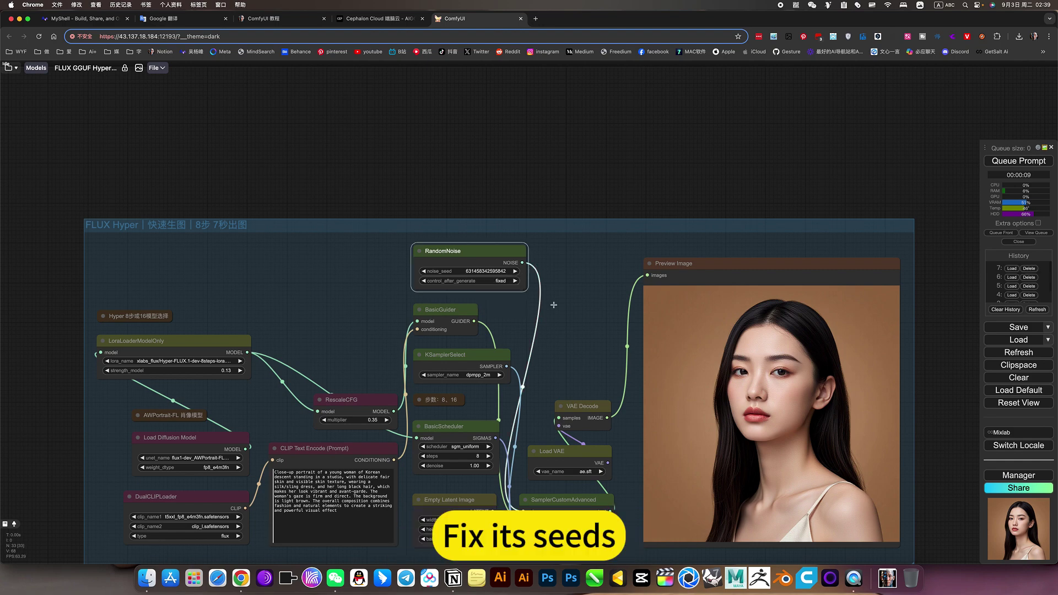
pyautogui.click(586, 318)
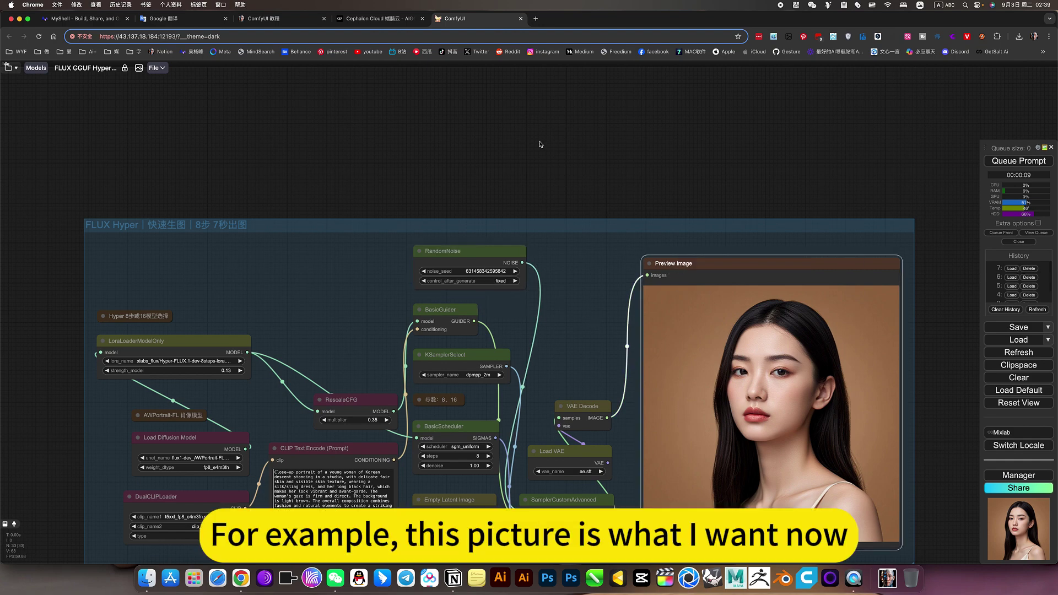
# Step: Search for loadimage and add a Load Image node in the empty space above the FLUX Hyper group
pyautogui.scroll(5, 595, 248)
pyautogui.rightClick(322, 183)
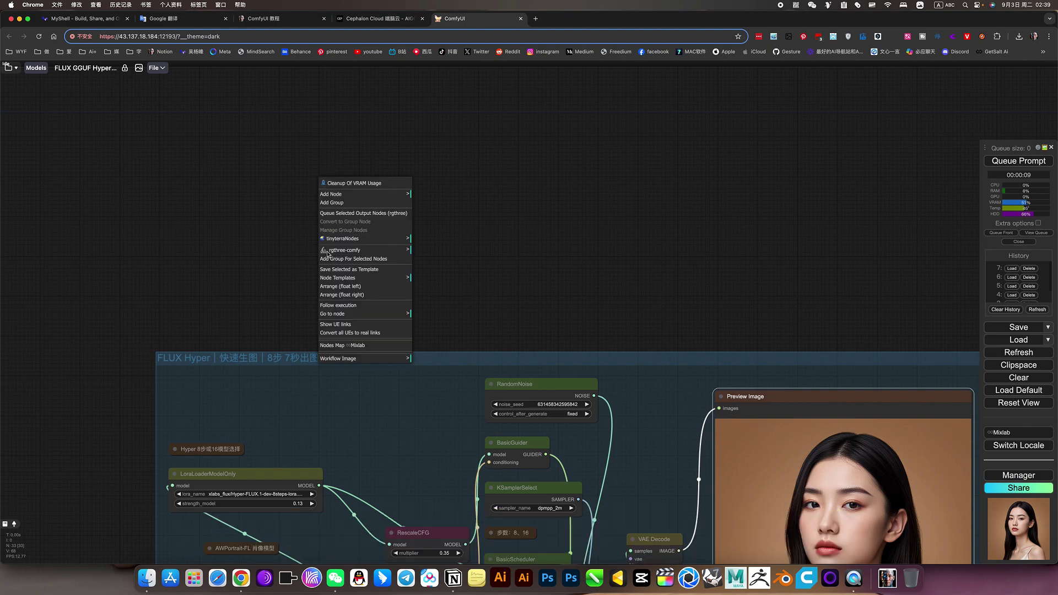
pyautogui.click(481, 225)
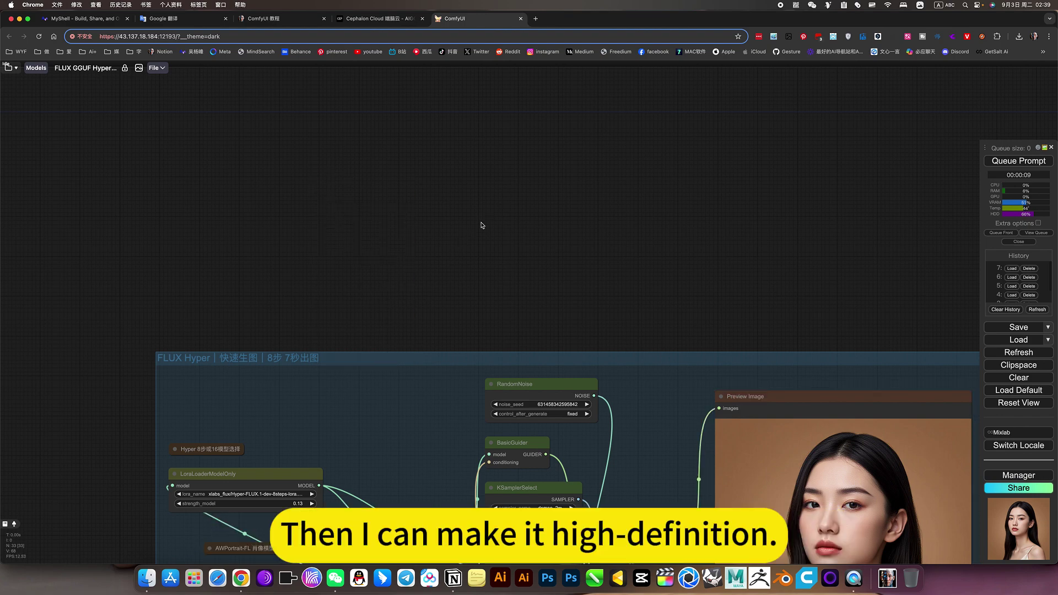
pyautogui.doubleClick(481, 225)
pyautogui.write('loa')
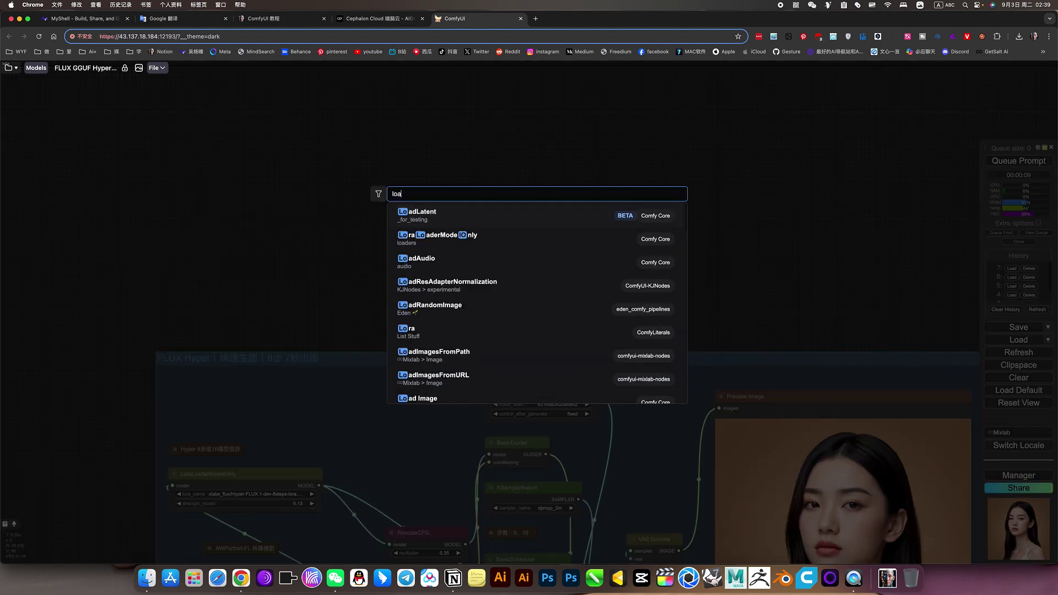
pyautogui.write('dimage')
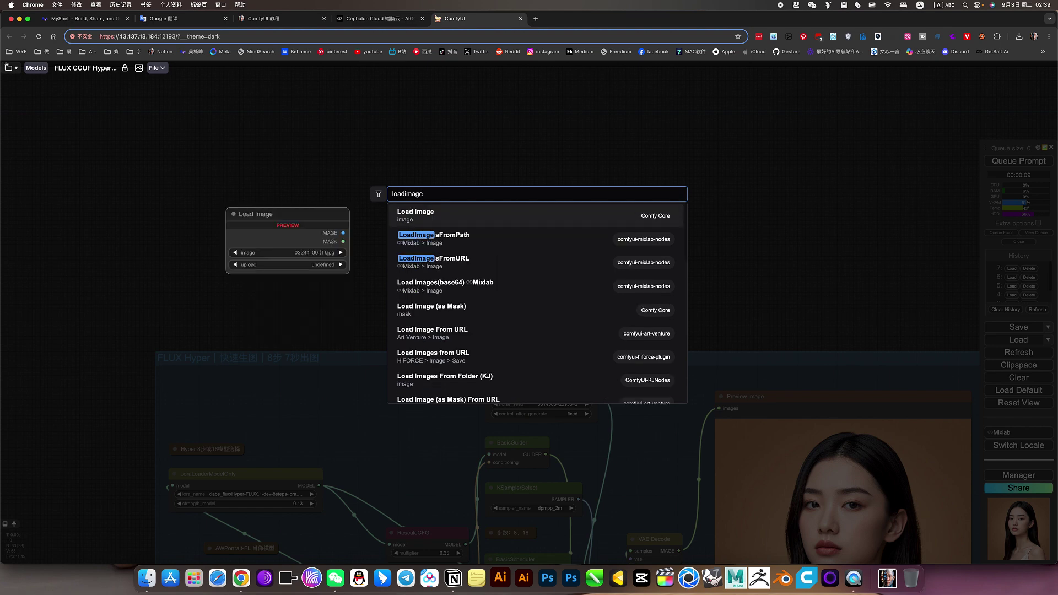
pyautogui.click(488, 215)
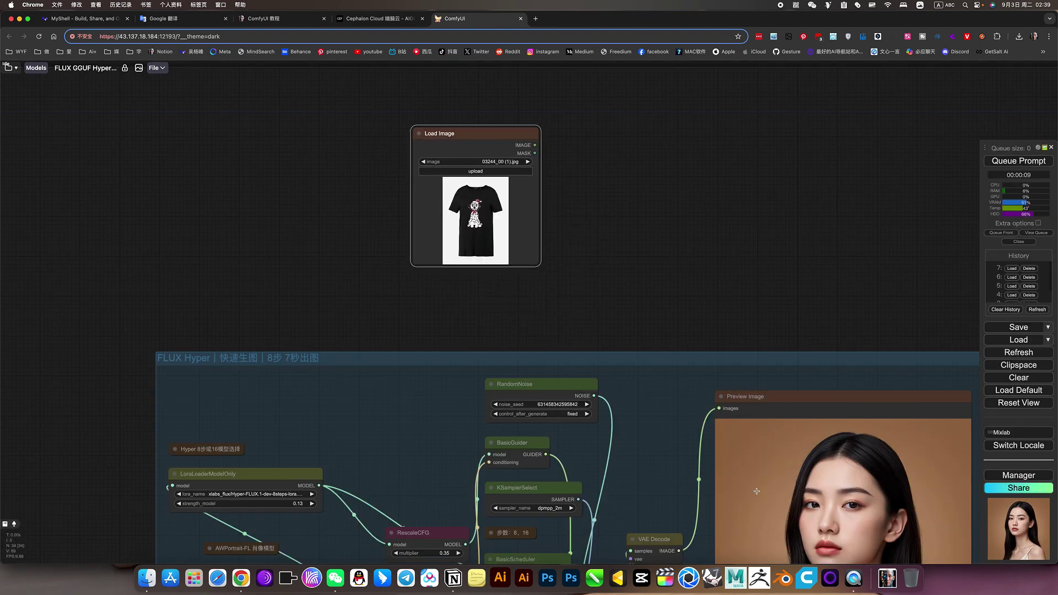
# Step: Copy the generated portrait from the Preview Image node and paste it into the new Load Image node
pyautogui.rightClick(797, 469)
pyautogui.click(808, 429)
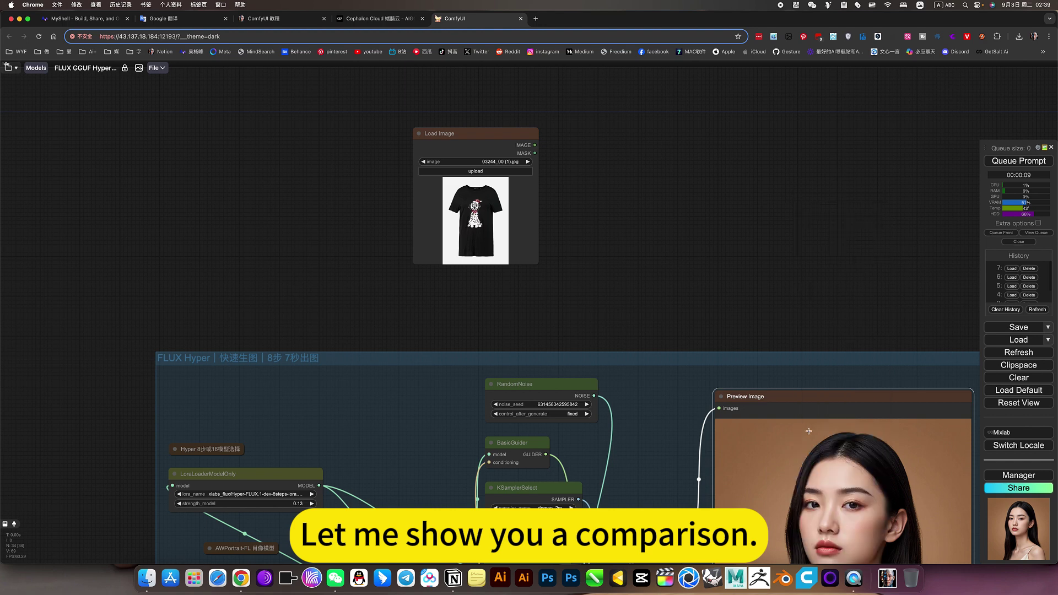
pyautogui.rightClick(483, 213)
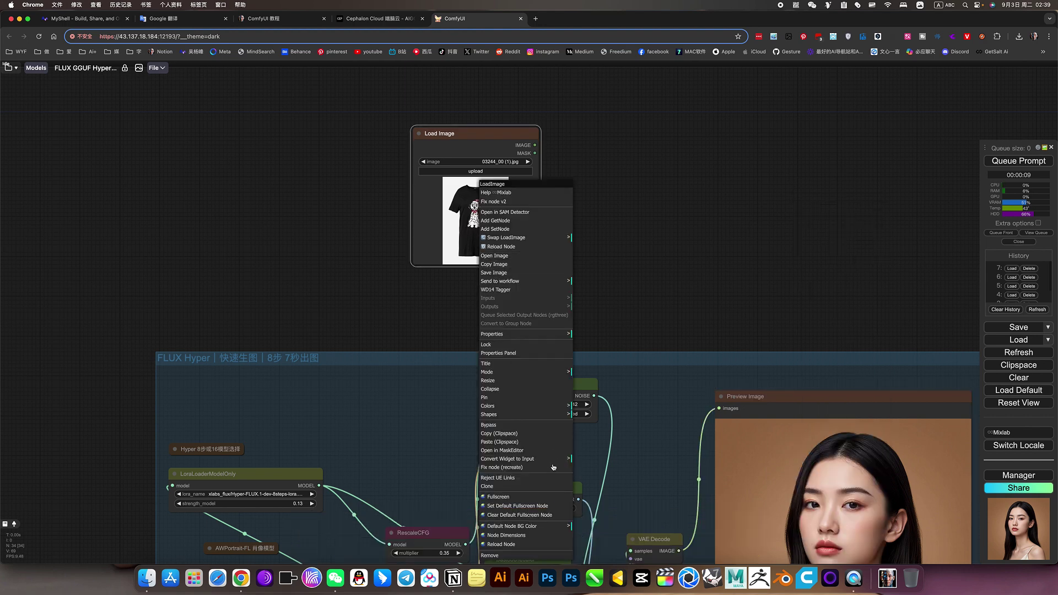
pyautogui.click(502, 442)
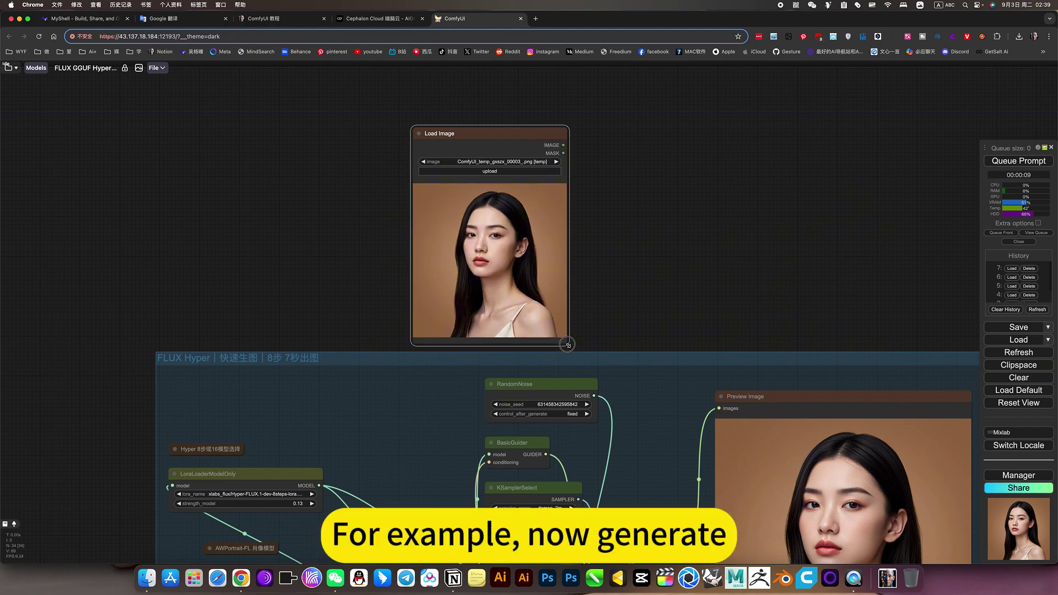
# Step: Inspect the 8-step portrait's facial detail and bypass the LoraLoaderModelOnly node in the FLUX Hyper group
pyautogui.moveTo(694, 292); pyautogui.dragTo(570, 128)
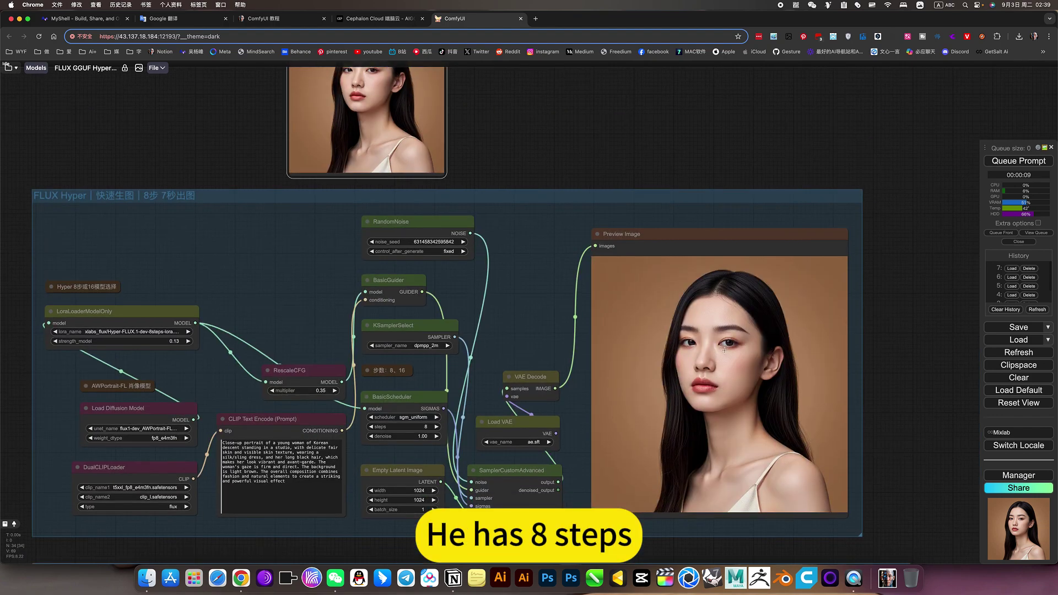
pyautogui.scroll(5, 724, 358)
pyautogui.scroll(5, 724, 358)
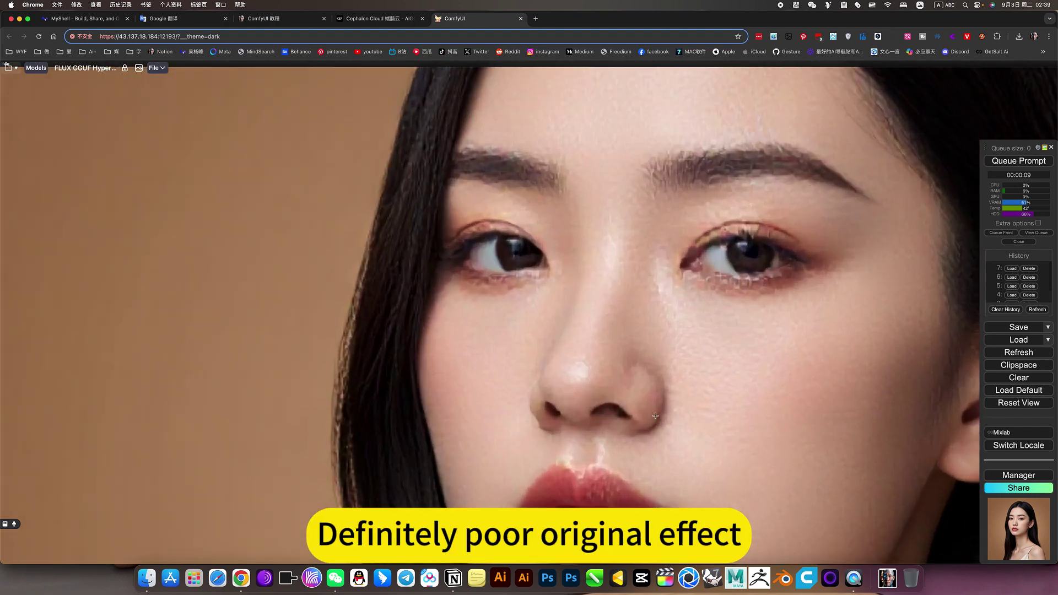
pyautogui.scroll(-10, 620, 386)
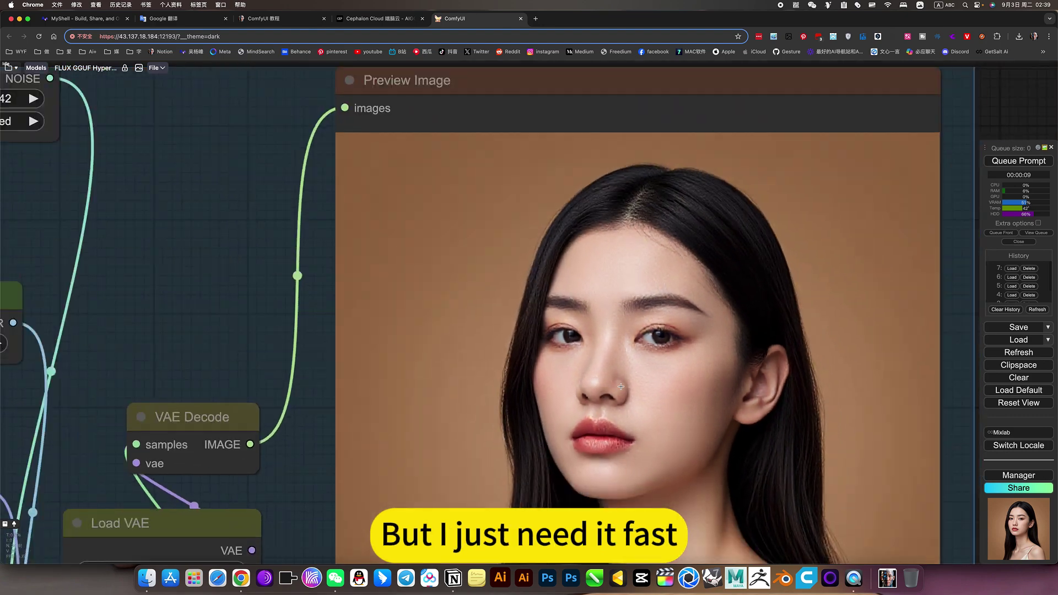
pyautogui.scroll(-3, 620, 386)
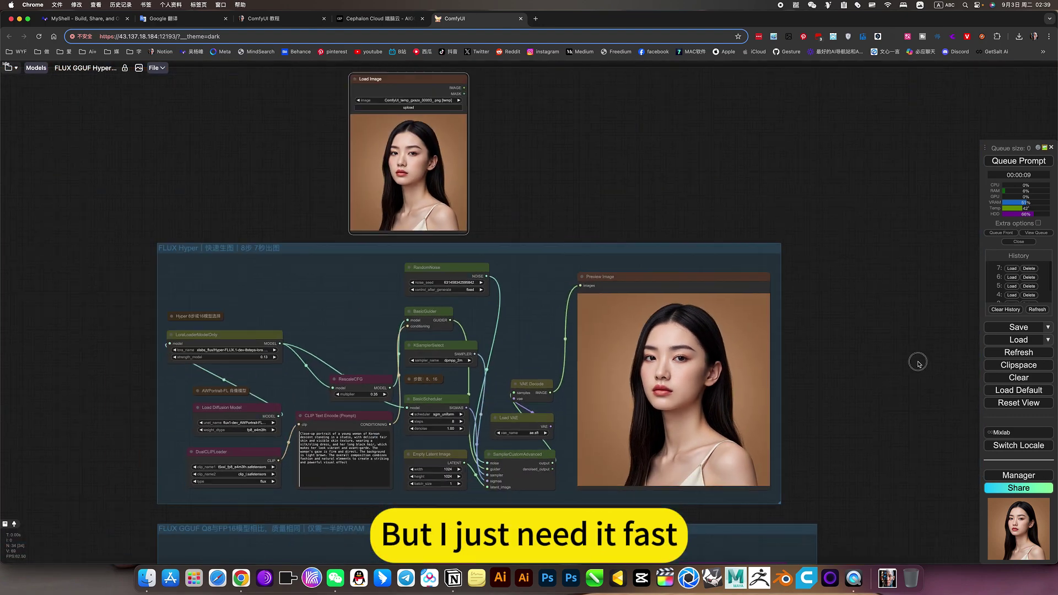
pyautogui.moveTo(206, 412); pyautogui.dragTo(349, 372)
pyautogui.scroll(3, 348, 372)
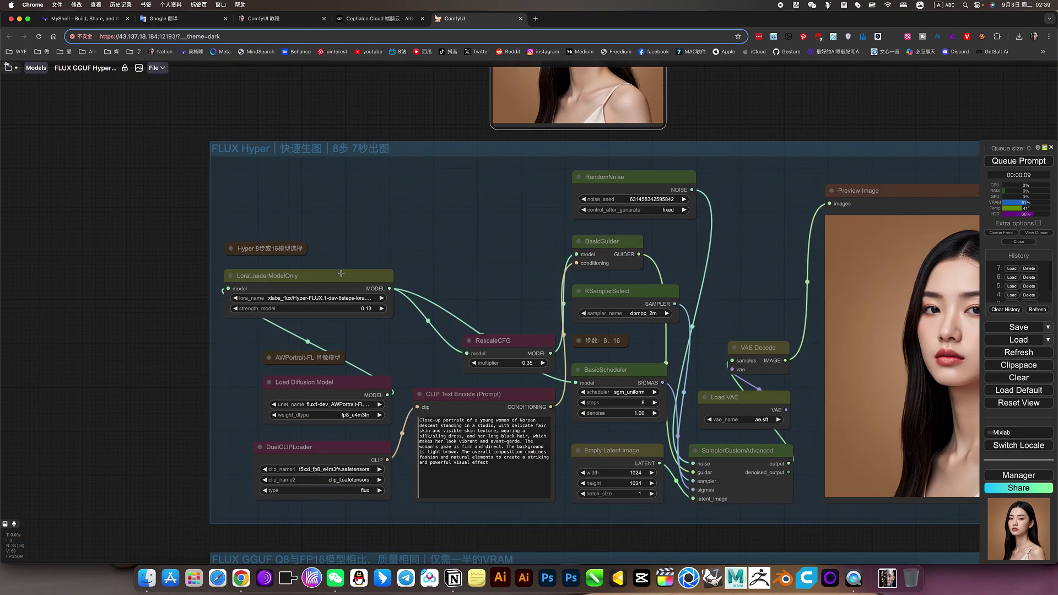
pyautogui.rightClick(340, 272)
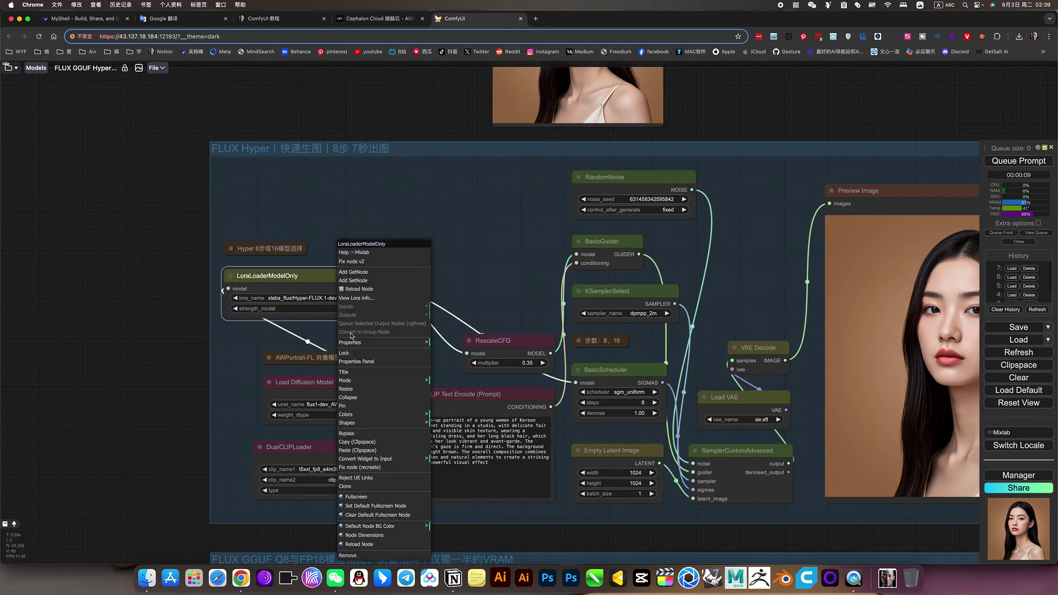
pyautogui.click(346, 435)
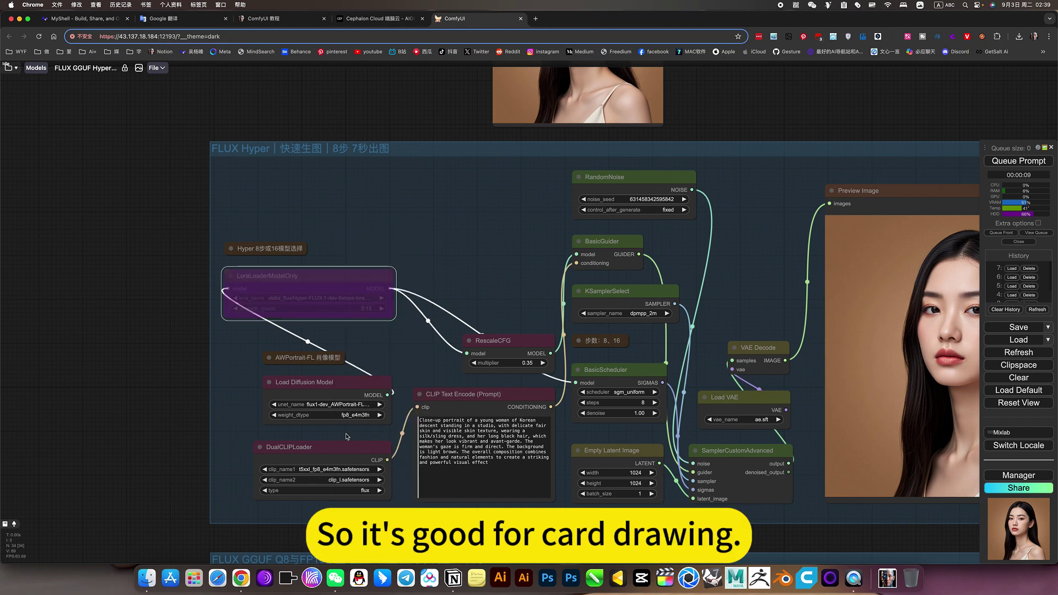
# Step: Set the BasicScheduler node's steps to 25 and queue the workflow
pyautogui.scroll(5, 378, 371)
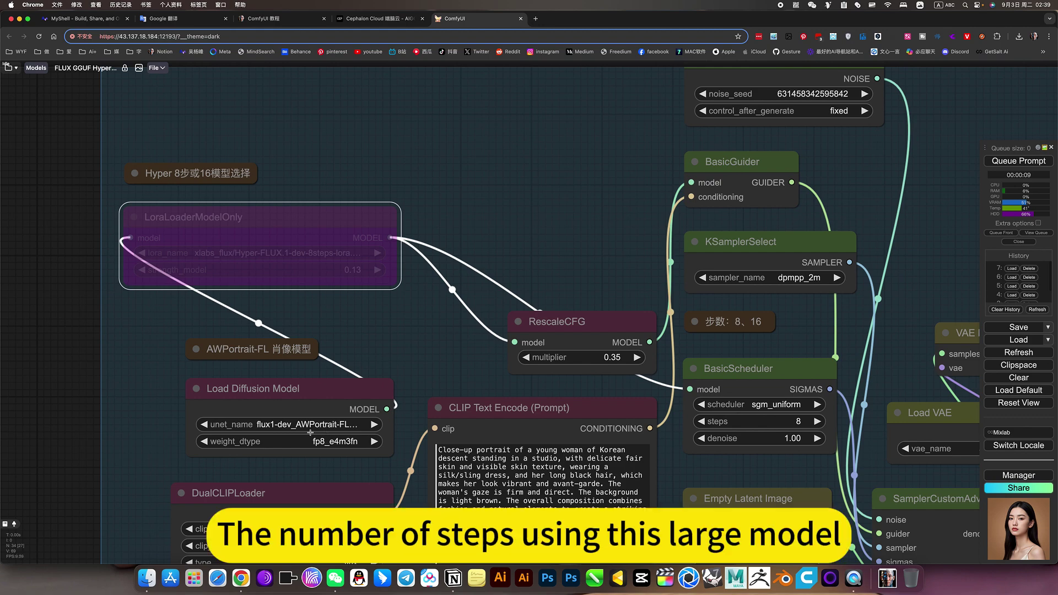
pyautogui.scroll(-2, 421, 264)
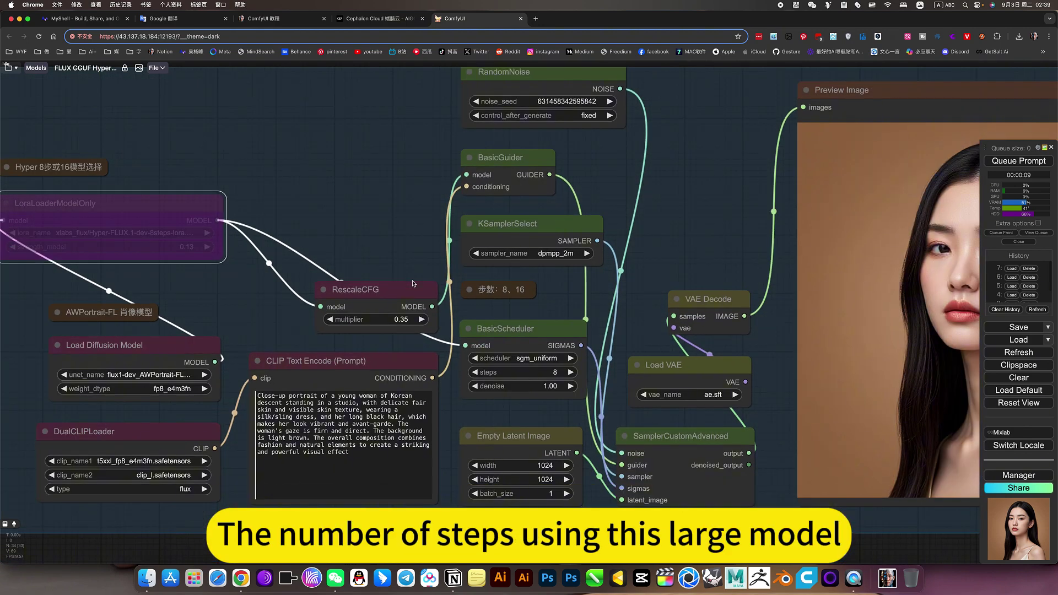
pyautogui.click(557, 373)
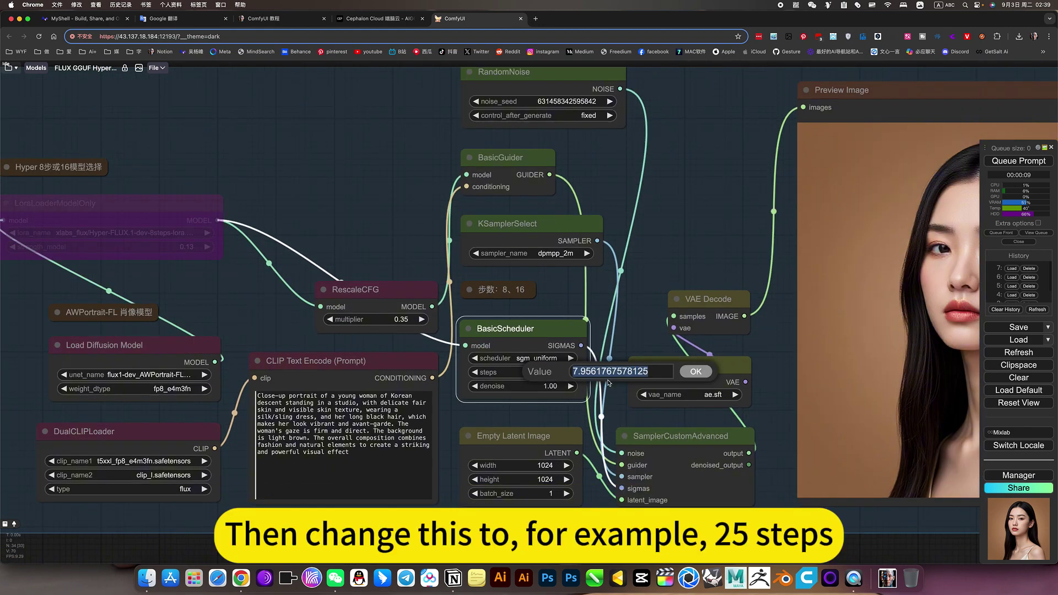
pyautogui.write('25')
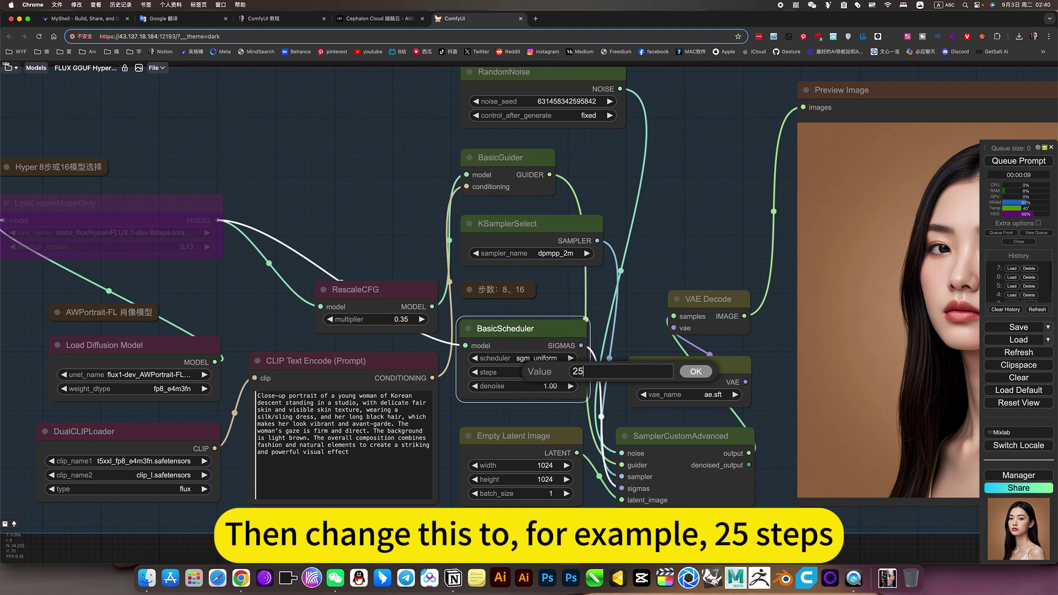
pyautogui.press('Return')
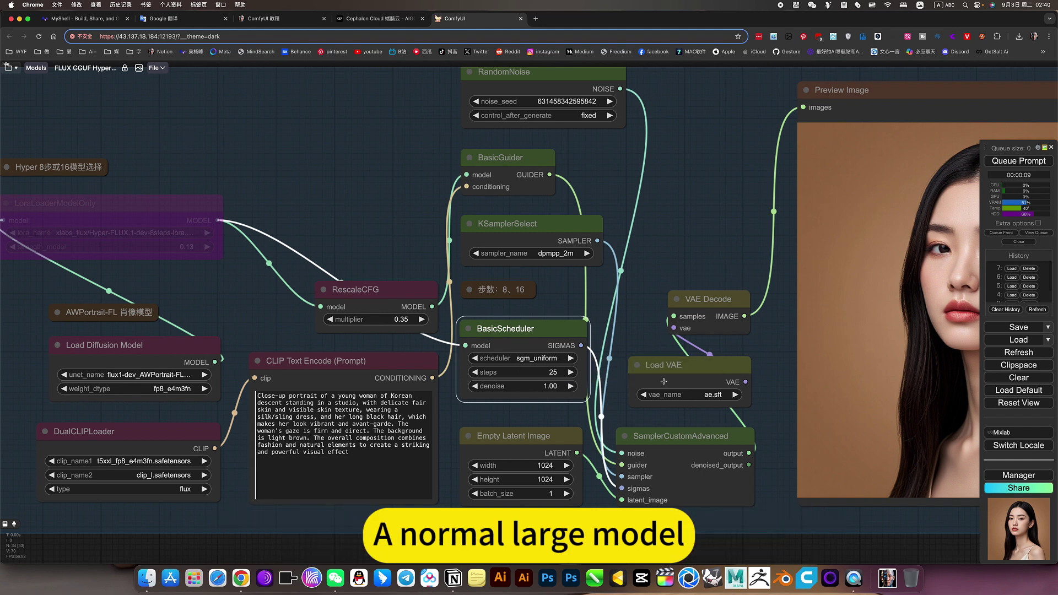
pyautogui.click(1019, 163)
# Step: Duplicate the Load Image node and place the copy directly beside the original above the FLUX Hyper group
pyautogui.scroll(-5, 701, 236)
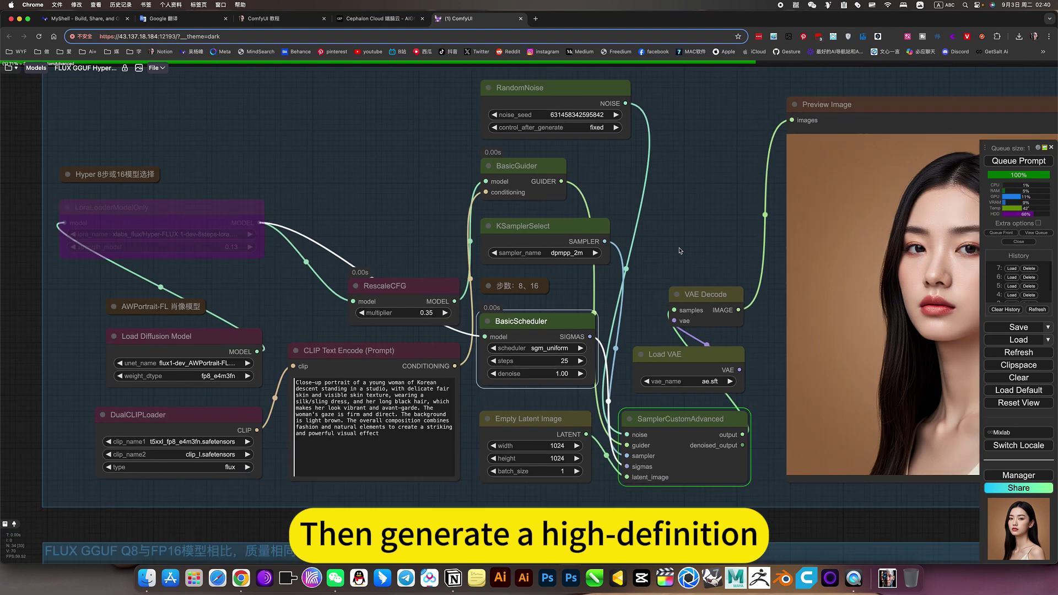
pyautogui.scroll(-2, 701, 237)
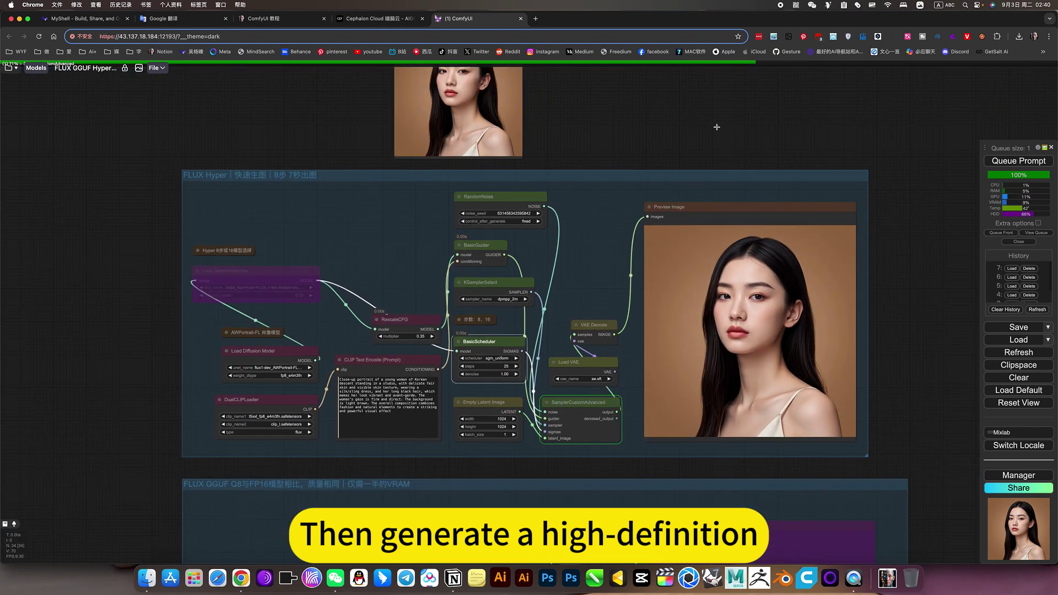
pyautogui.scroll(5, 716, 127)
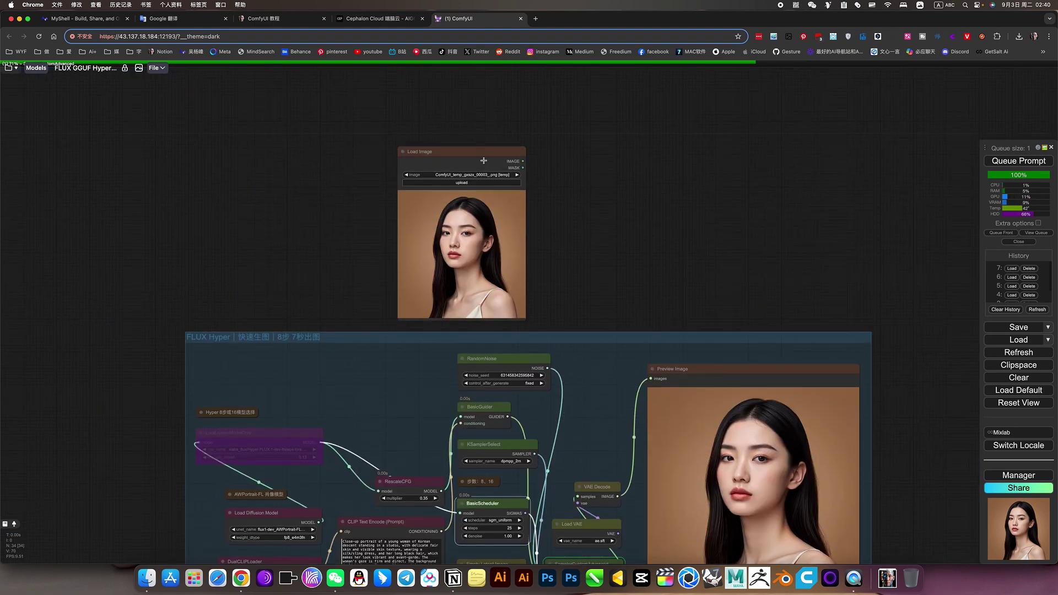
pyautogui.moveTo(484, 160); pyautogui.dragTo(618, 149)
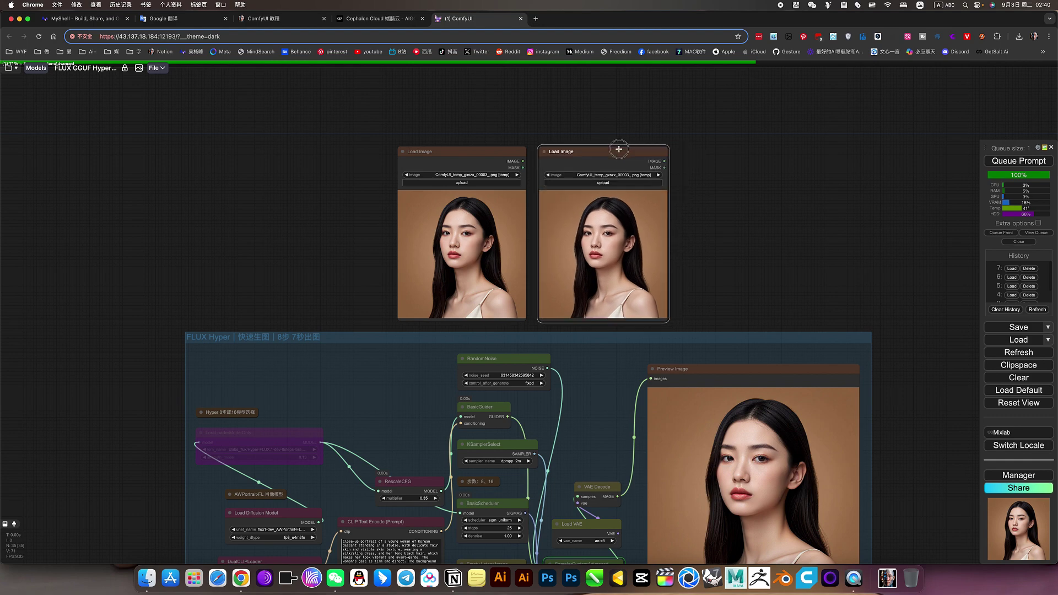
# Step: Follow the 25-step run and compare its portrait in Preview Image with the 8-step portrait in the Load Image nodes
pyautogui.moveTo(761, 279); pyautogui.dragTo(760, 179)
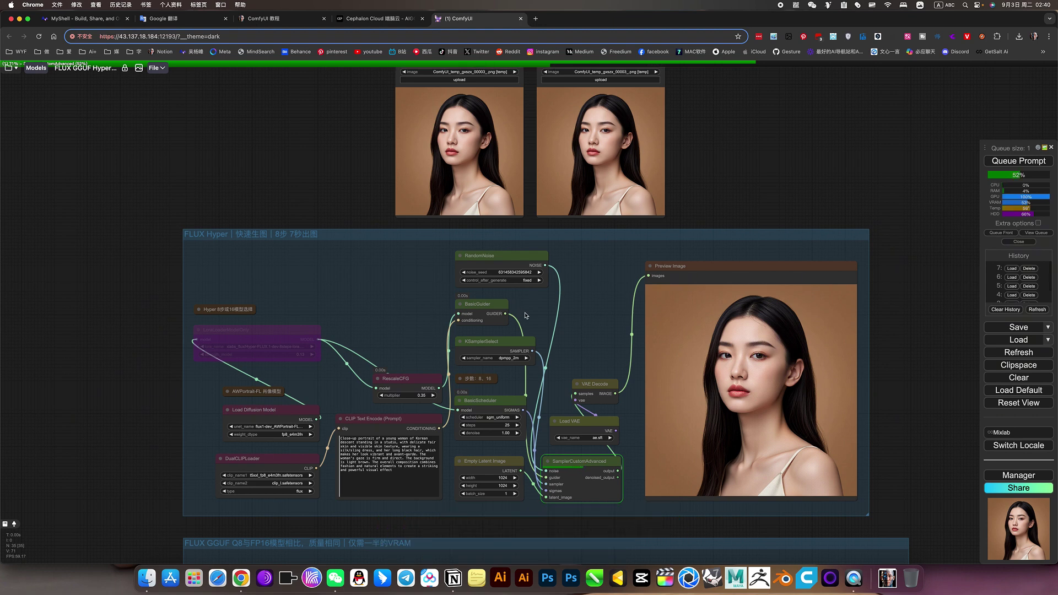
pyautogui.scroll(5, 333, 329)
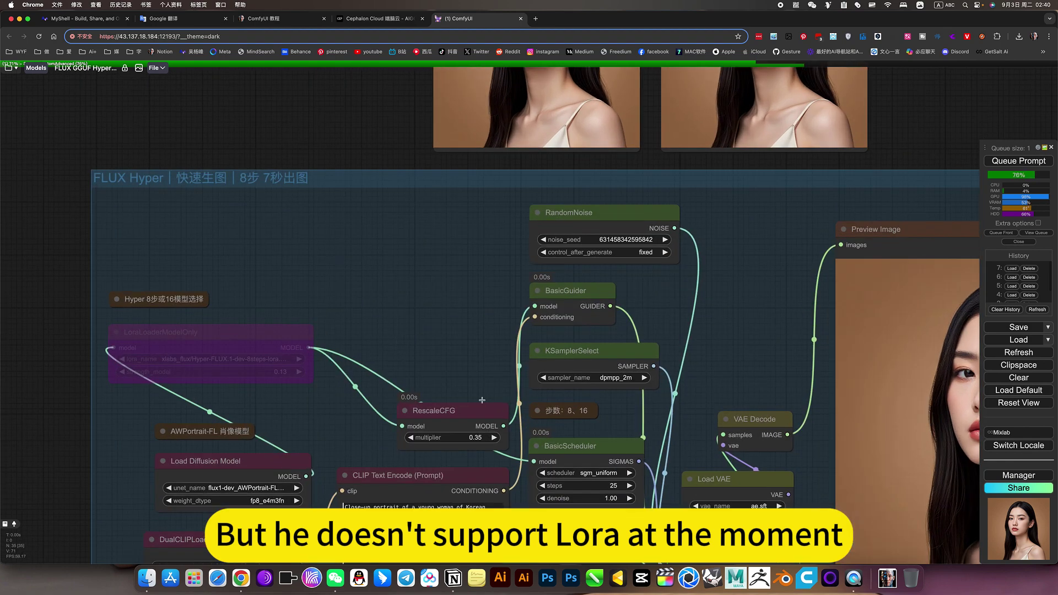
pyautogui.scroll(-1, 462, 372)
pyautogui.click(452, 370)
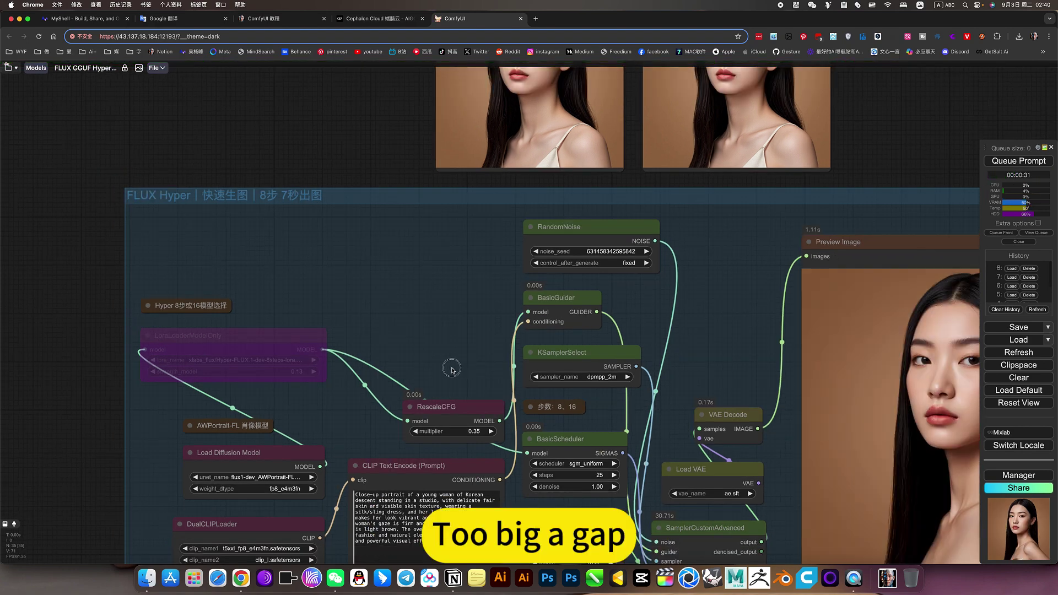
pyautogui.scroll(-1, 452, 369)
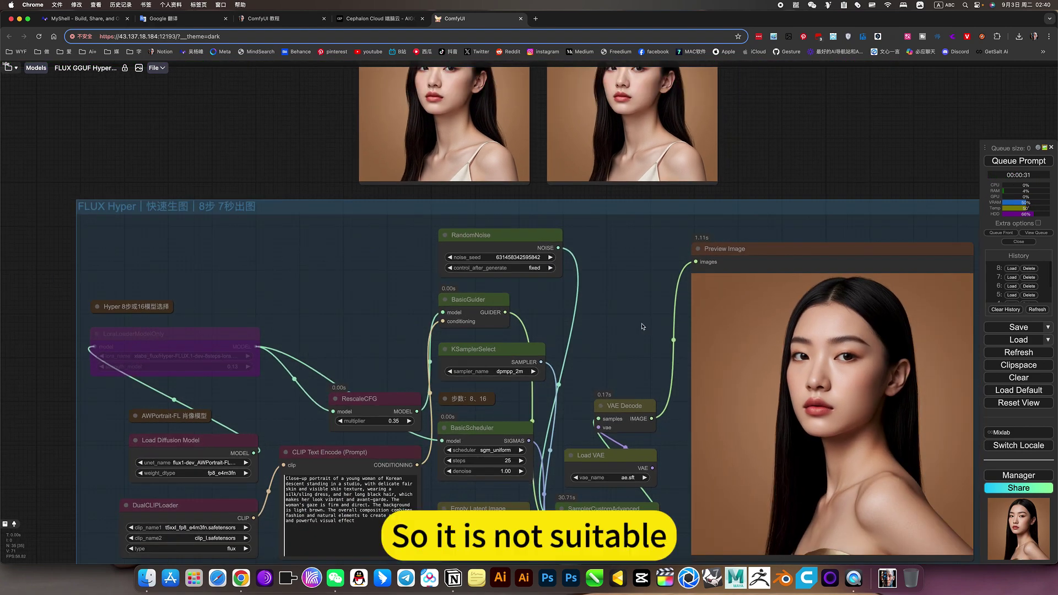
pyautogui.moveTo(641, 327); pyautogui.dragTo(597, 333)
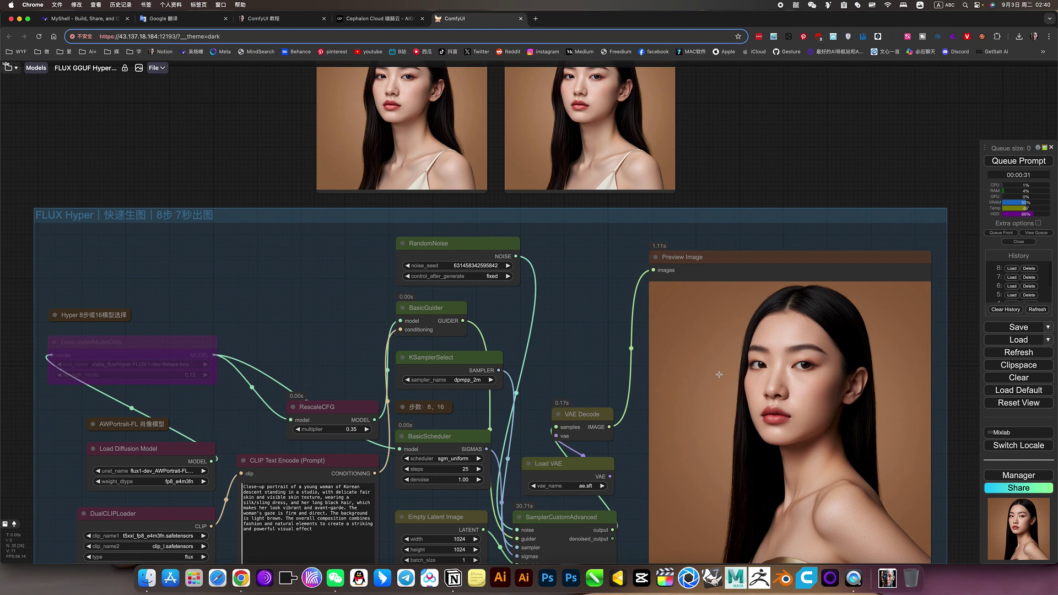
# Step: Examine the 25-step portrait beside the Load Image portraits, along with the AWPortrait-FL model selected in Load Diffusion Model
pyautogui.rightClick(765, 347)
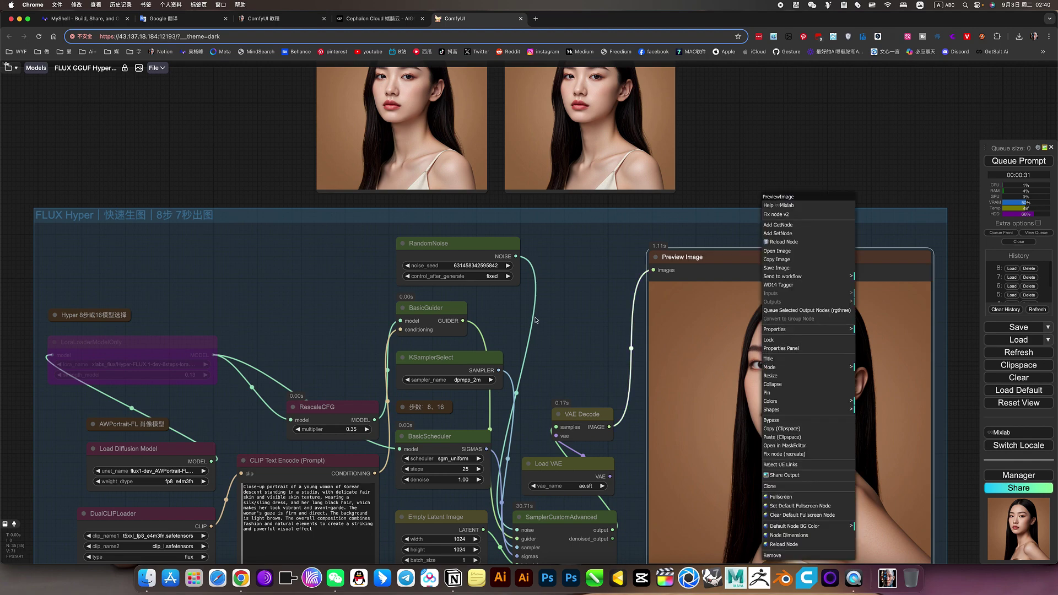
pyautogui.scroll(-2, 857, 380)
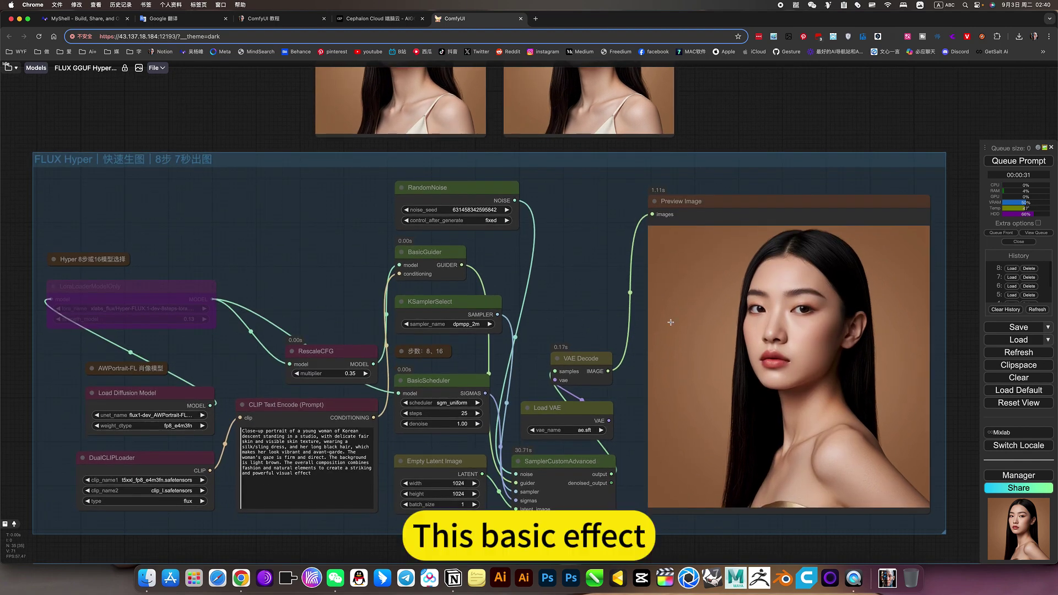
pyautogui.scroll(3, 589, 279)
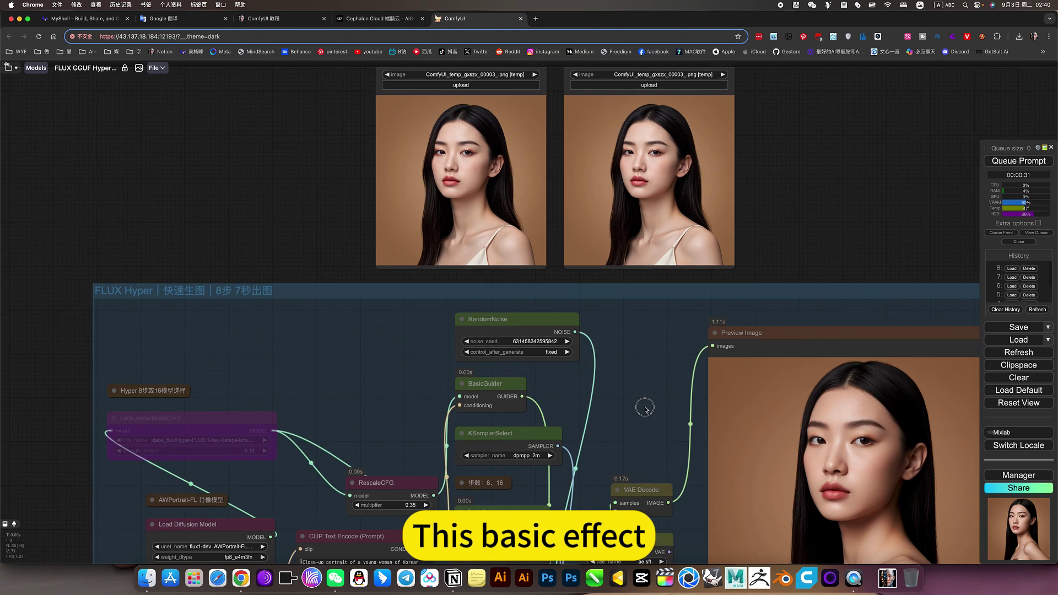
pyautogui.scroll(-2, 683, 301)
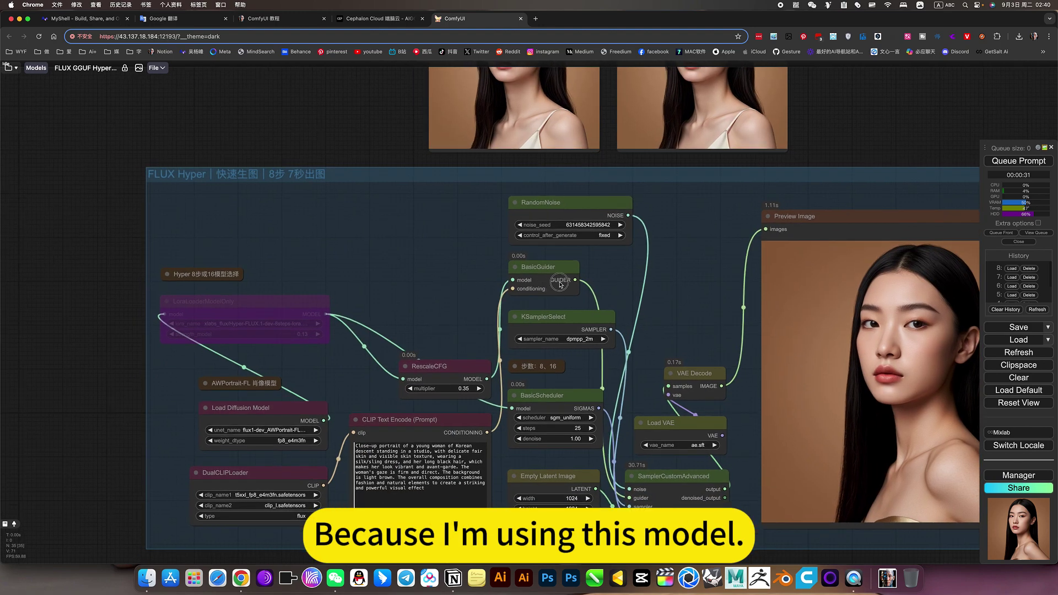
pyautogui.scroll(5, 389, 410)
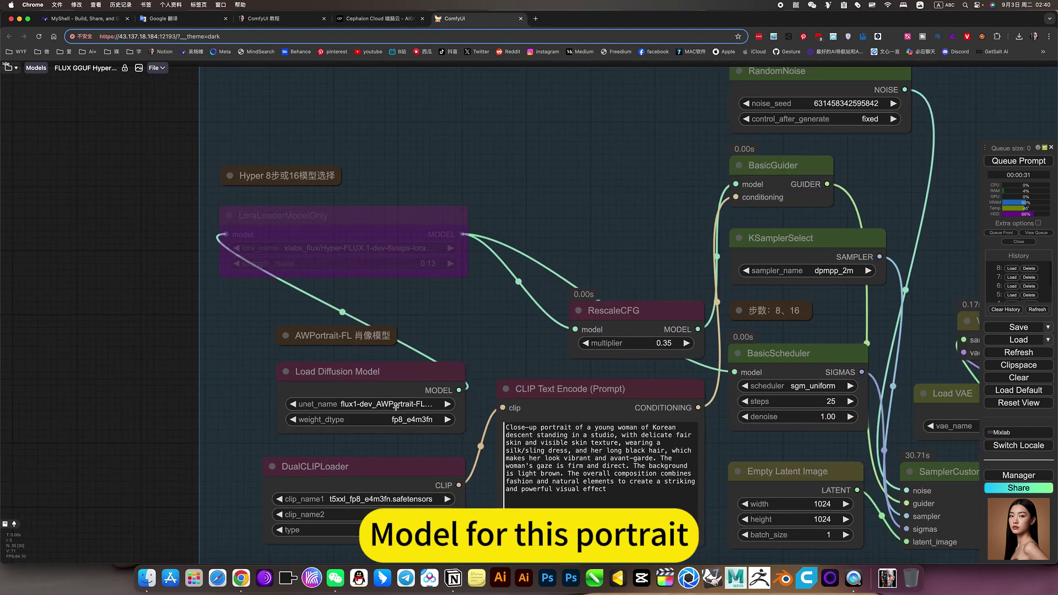
pyautogui.scroll(-5, 523, 300)
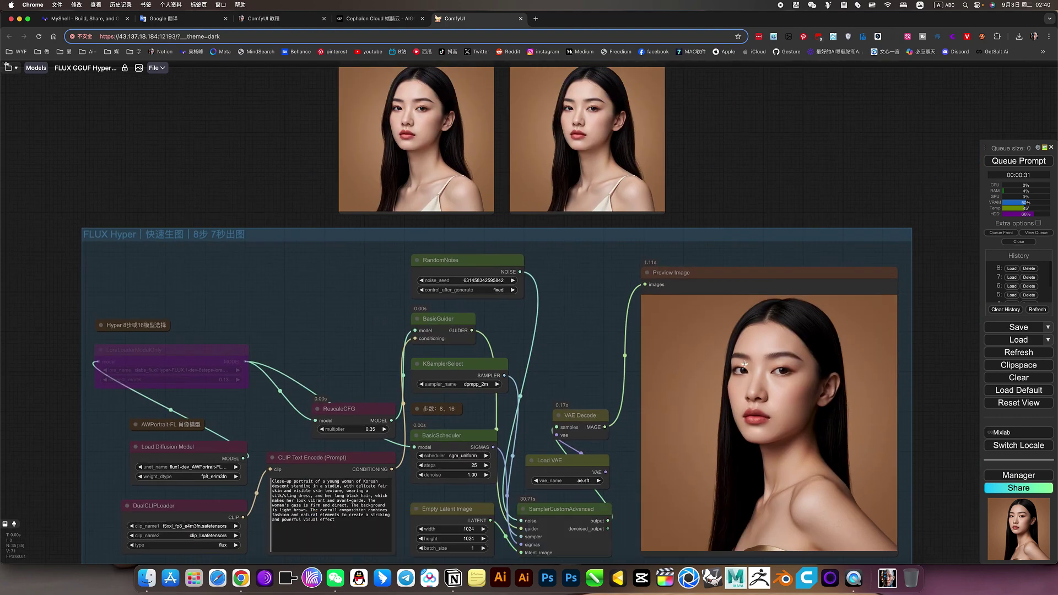
# Step: Set the BasicScheduler node's steps to 40 in the FLUX Hyper group and queue the workflow
pyautogui.click(474, 465)
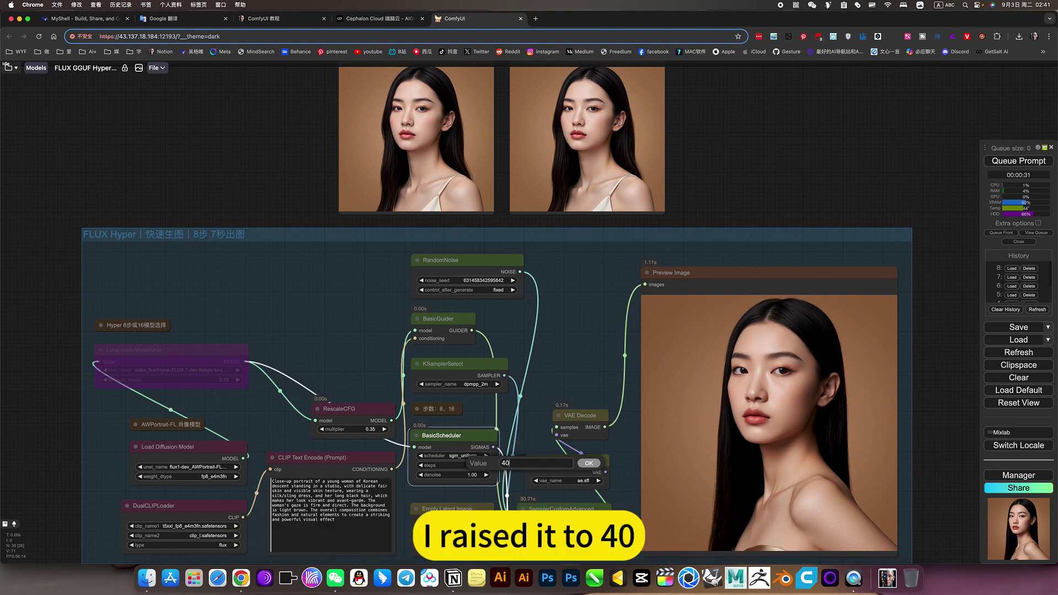
pyautogui.press('Return')
pyautogui.hotkey('ctrl', 'Return')
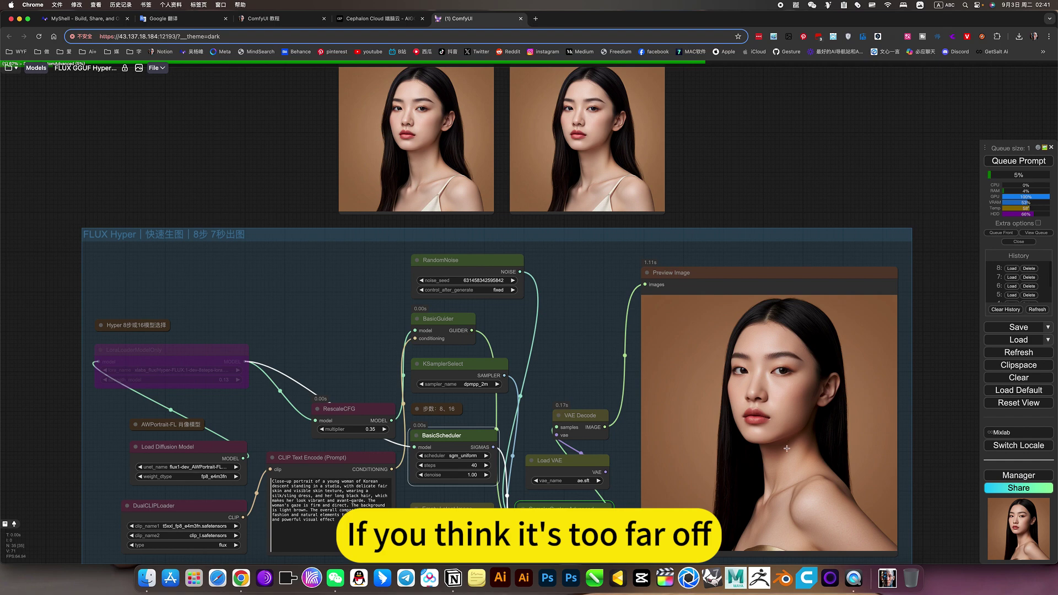
# Step: Copy the 40-step portrait from Preview Image through Clipspace and paste it into the second Load Image node
pyautogui.moveTo(766, 177); pyautogui.dragTo(769, 213)
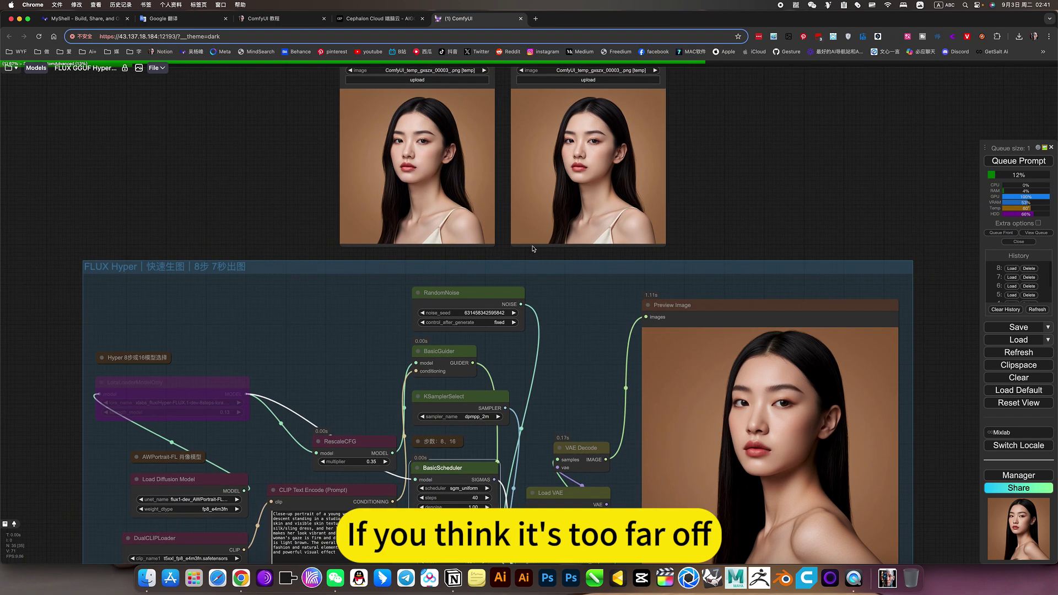
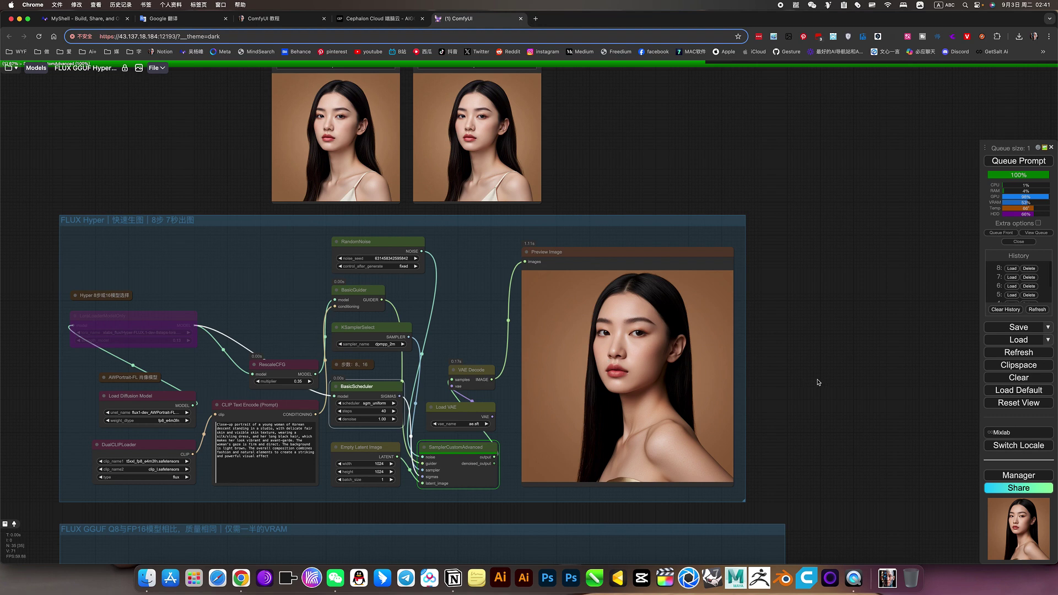
pyautogui.moveTo(806, 389); pyautogui.dragTo(880, 386)
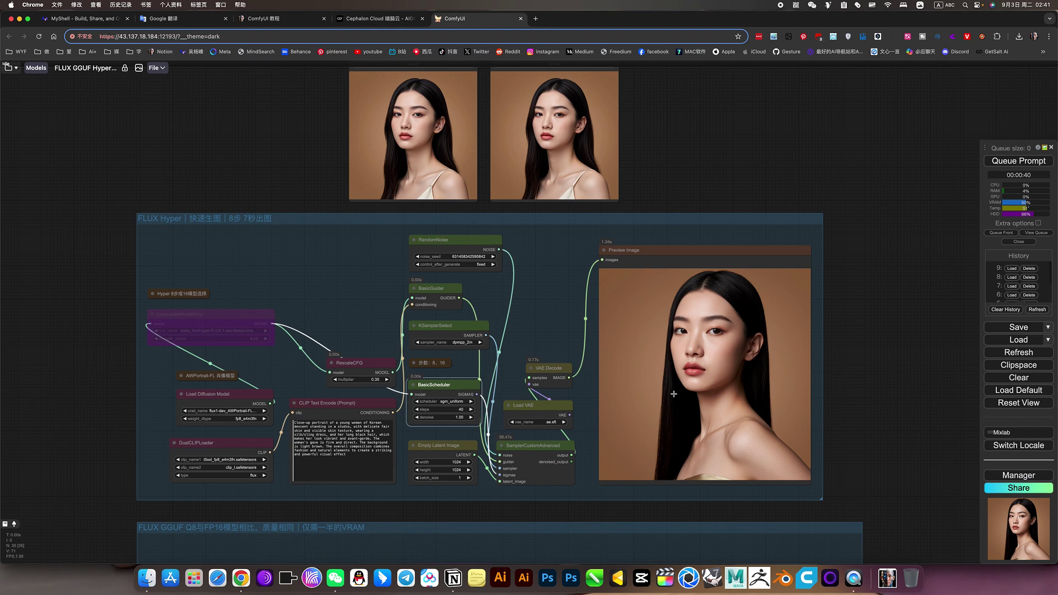
pyautogui.rightClick(730, 342)
pyautogui.click(739, 427)
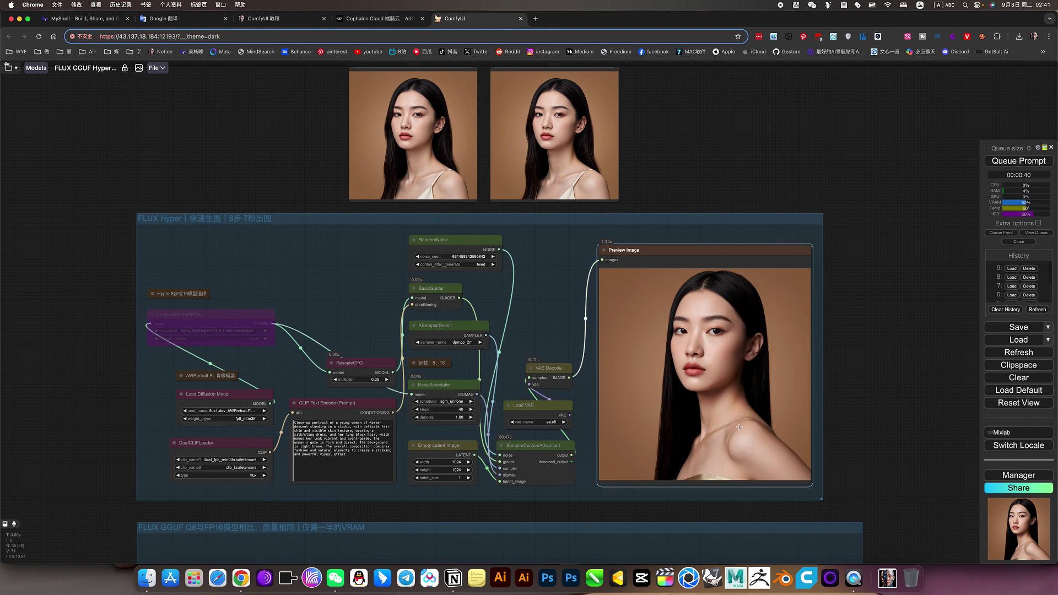
pyautogui.click(541, 150)
pyautogui.rightClick(548, 148)
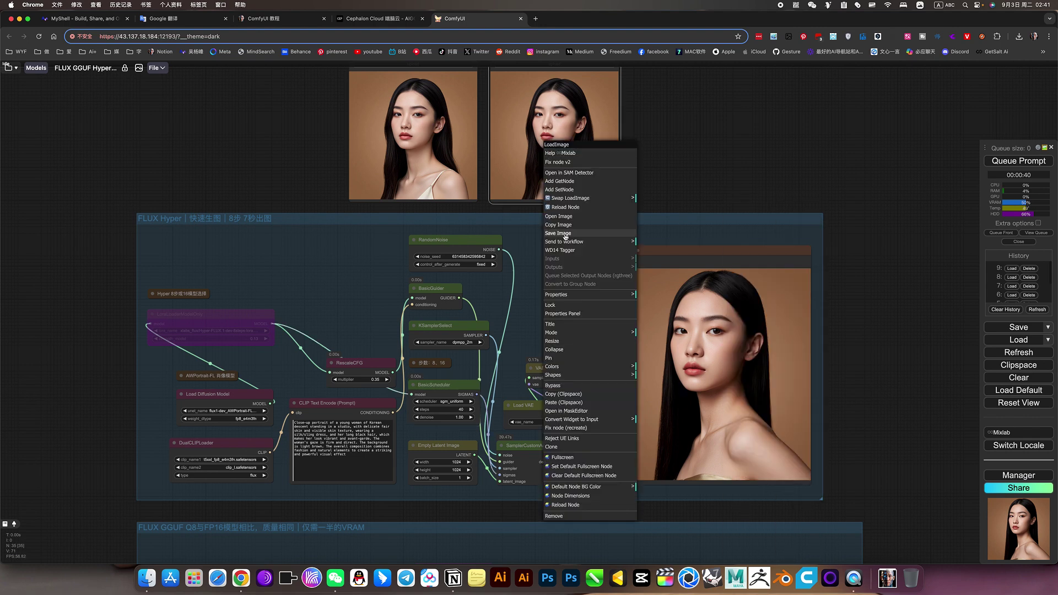
pyautogui.click(563, 403)
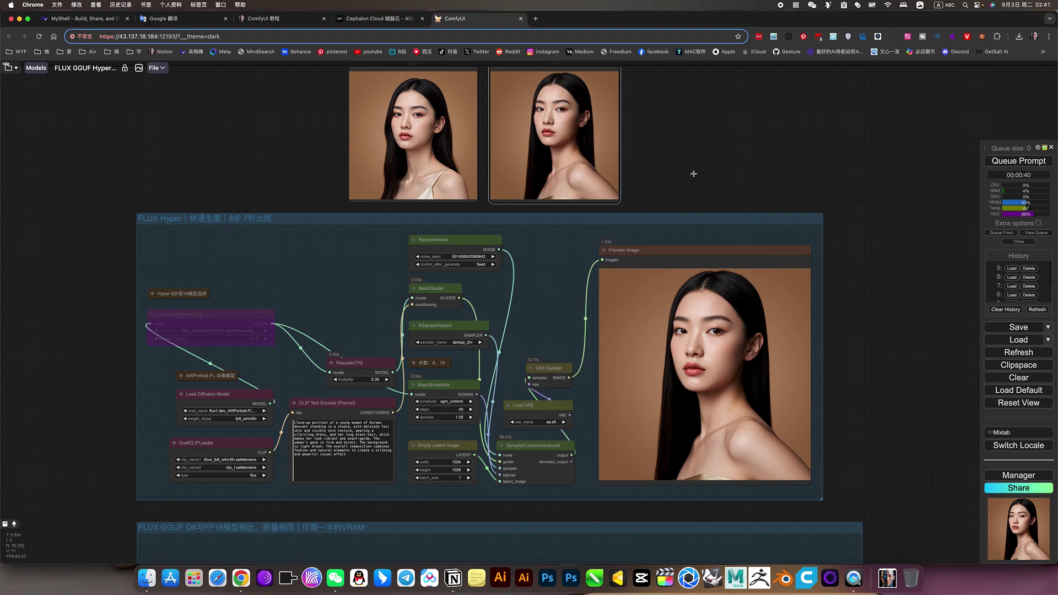
# Step: Compare the 8-step and 40-step portraits, then set unet_name in the Load Diffusion Model node to flux1-dev.sft
pyautogui.scroll(10, 725, 167)
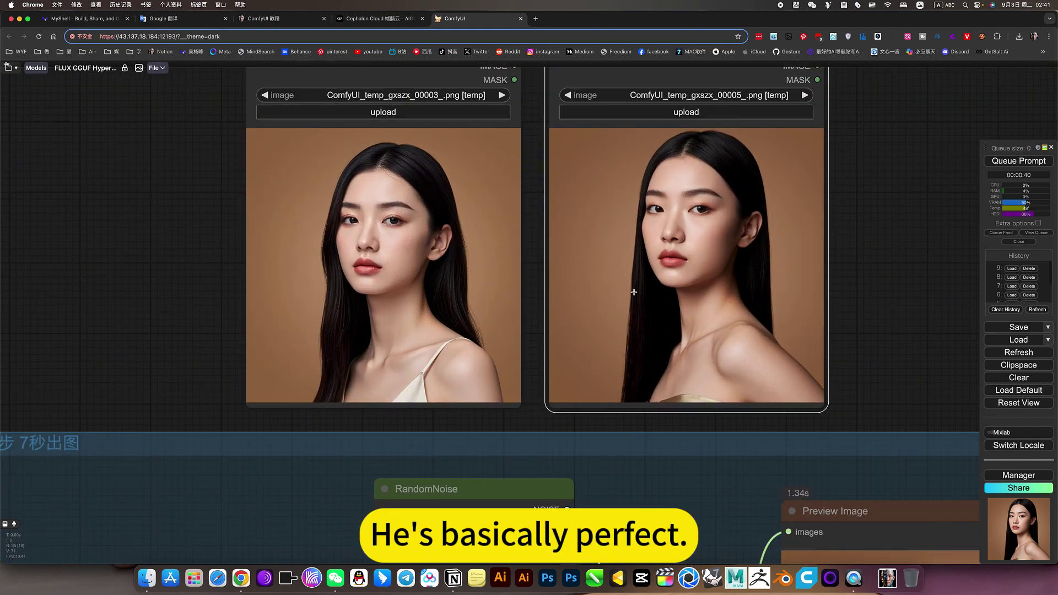
pyautogui.scroll(-6, 772, 218)
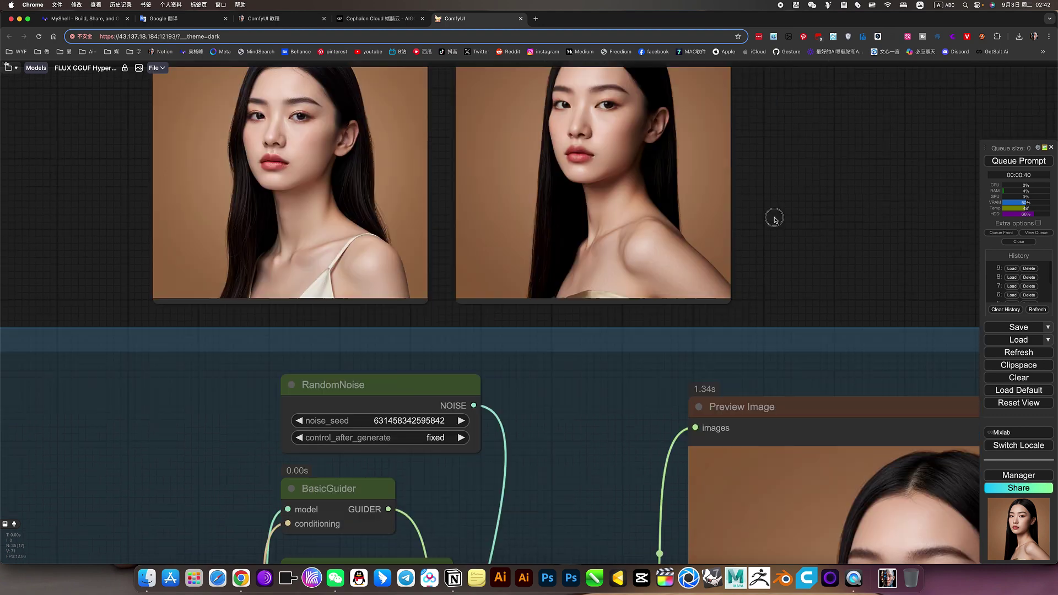
pyautogui.scroll(-3, 657, 369)
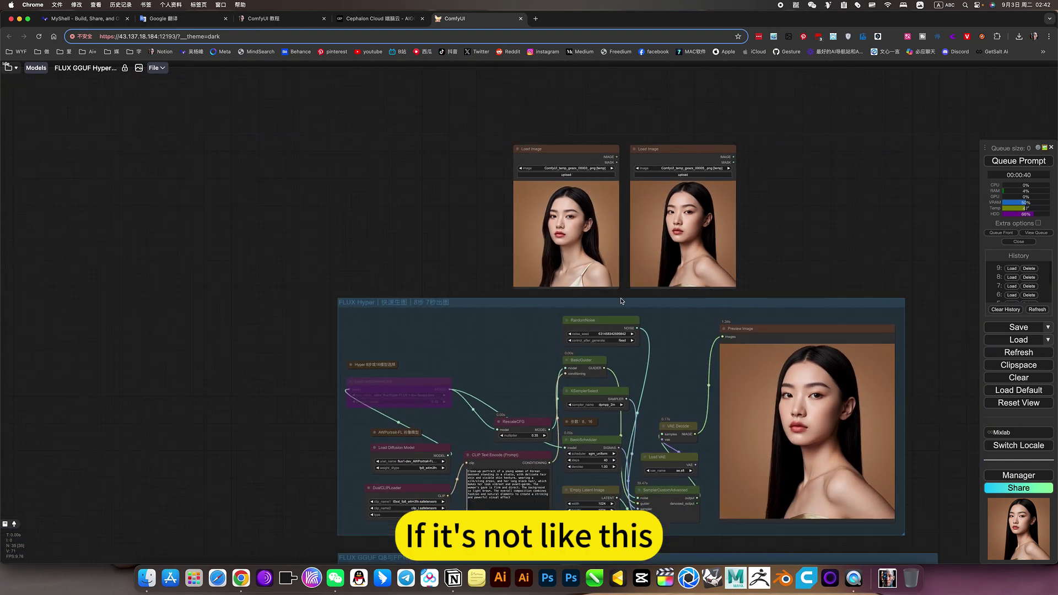
pyautogui.scroll(5, 494, 384)
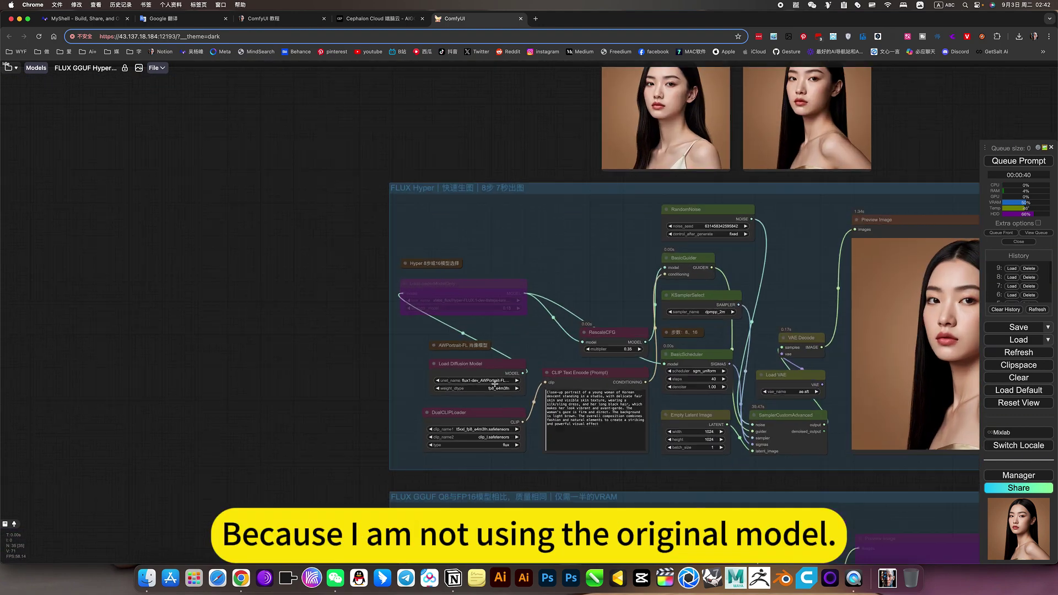
pyautogui.scroll(5, 494, 384)
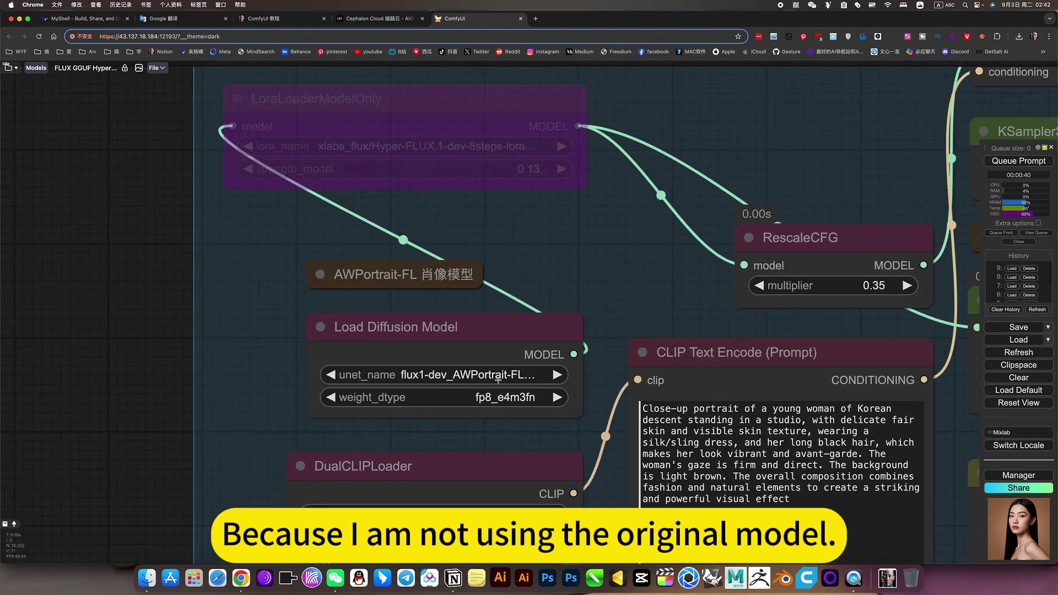
pyautogui.scroll(5, 476, 379)
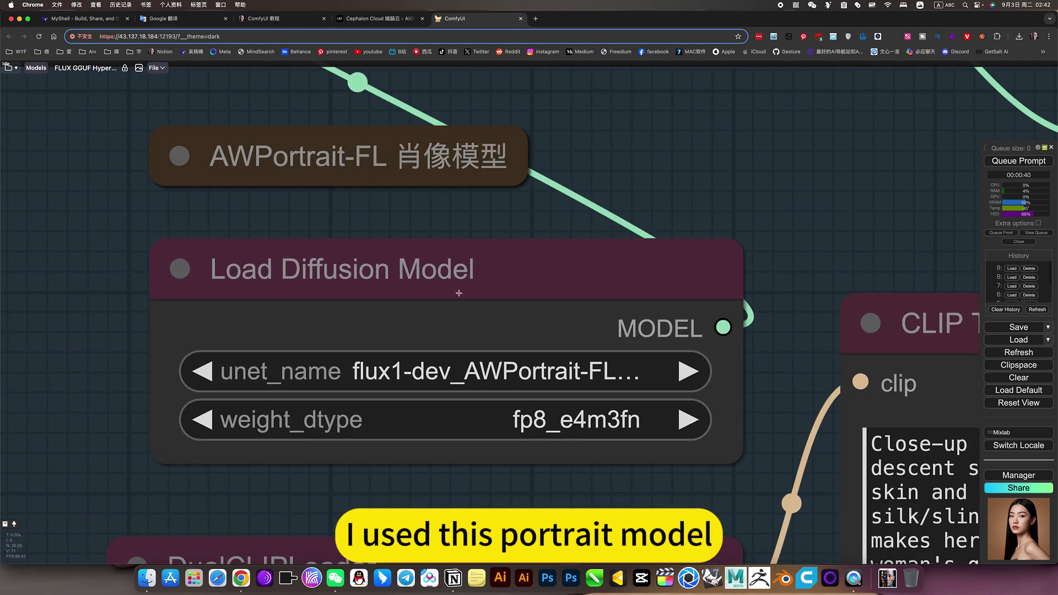
pyautogui.click(468, 378)
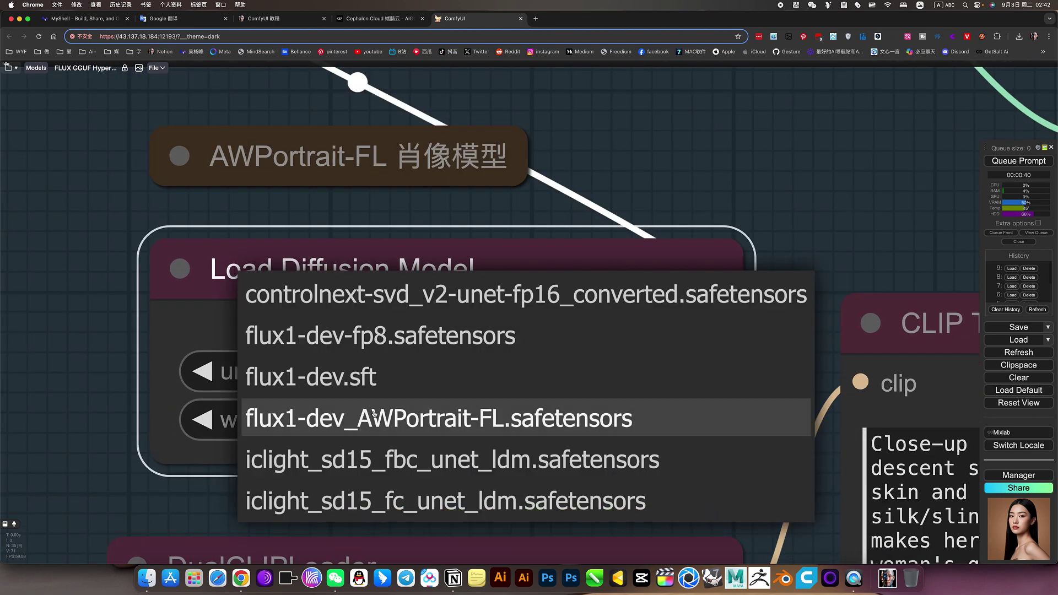
pyautogui.click(350, 374)
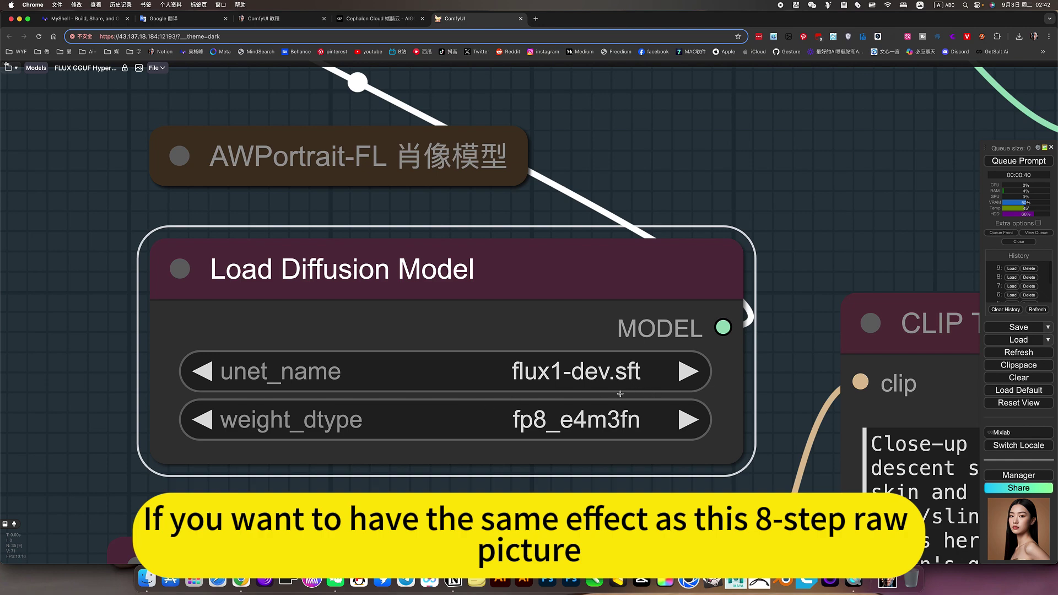
# Step: Set the BasicScheduler node's steps to 25 and queue the workflow with the original FLUX model
pyautogui.scroll(-10, 620, 394)
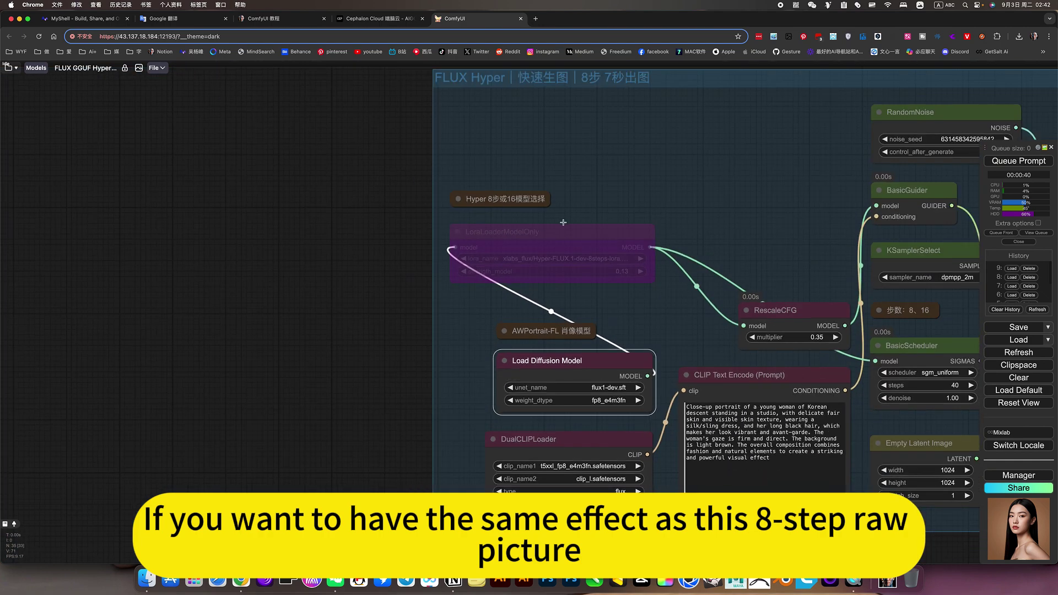
pyautogui.scroll(5, 563, 222)
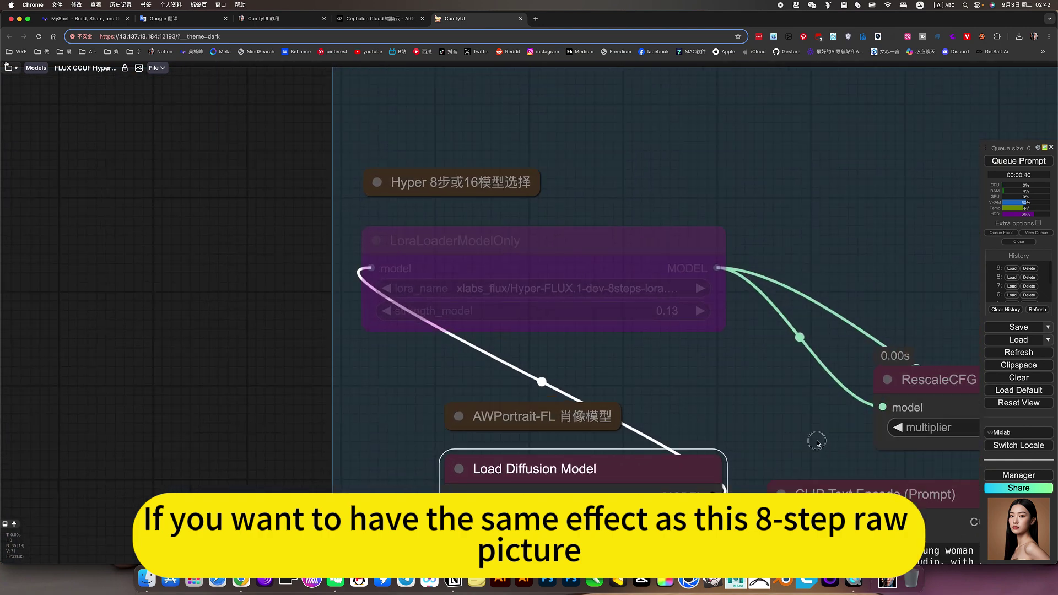
pyautogui.scroll(-5, 812, 434)
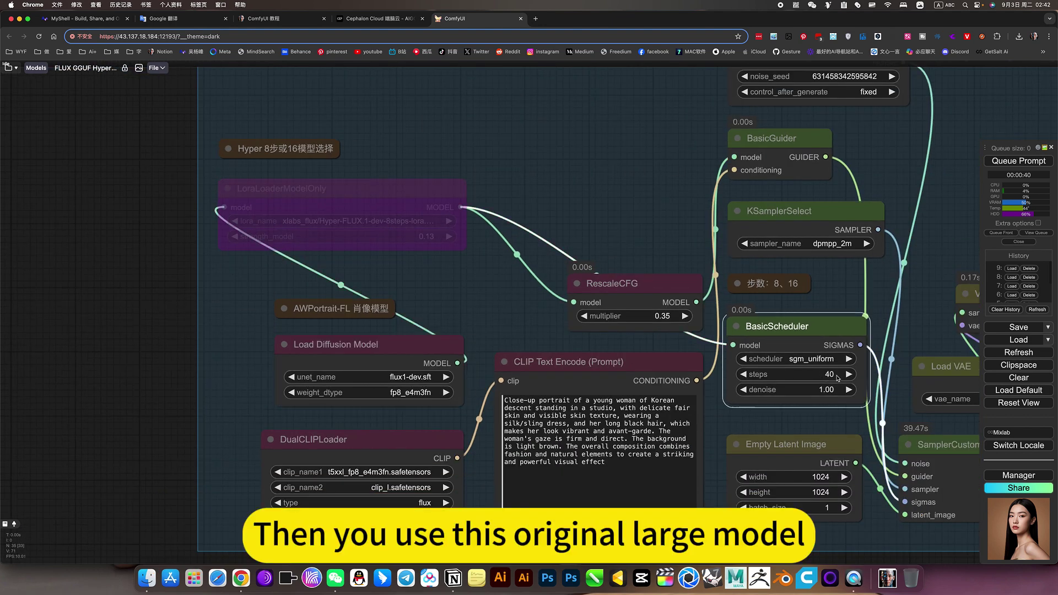
pyautogui.click(838, 375)
pyautogui.write('25')
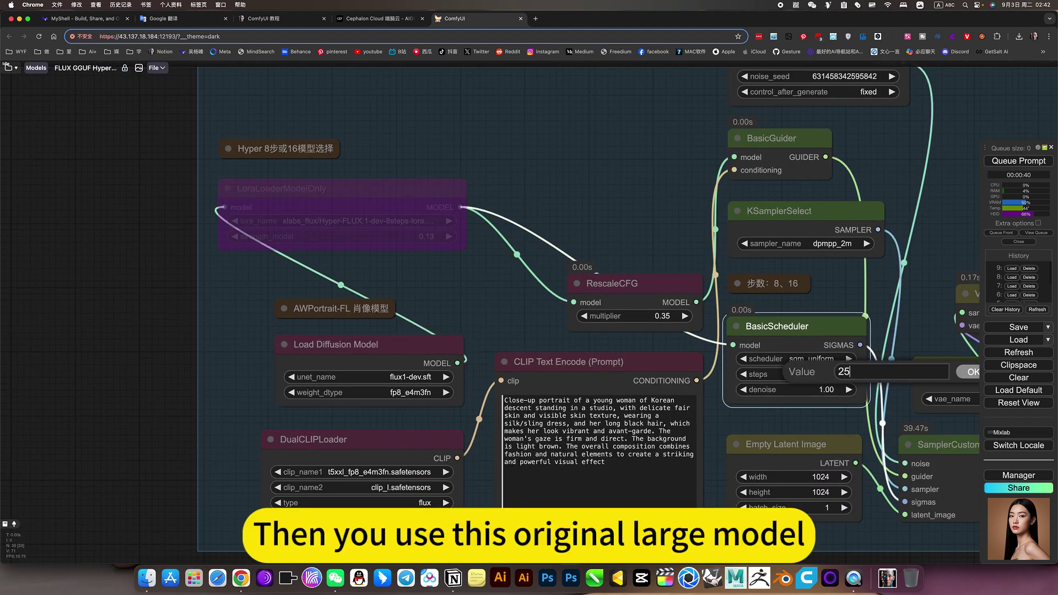
pyautogui.press('Return')
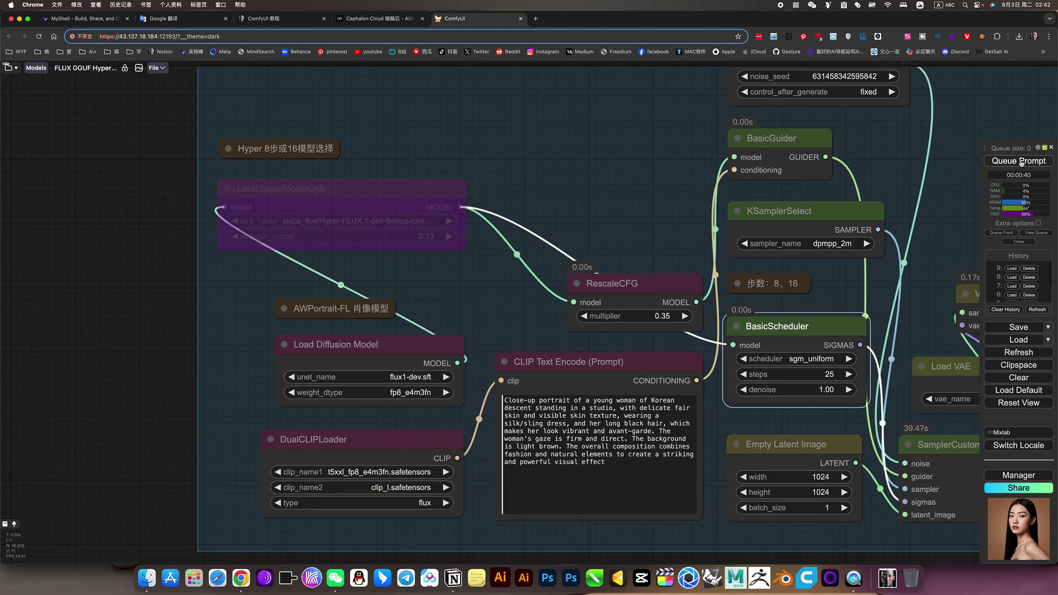
pyautogui.click(1019, 160)
# Step: Follow the 25-step flux1-dev.sft run, reviewing the loader and sampler nodes and the Preview Image output
pyautogui.moveTo(932, 235); pyautogui.dragTo(647, 279)
pyautogui.scroll(-5, 559, 254)
pyautogui.scroll(-3, 606, 357)
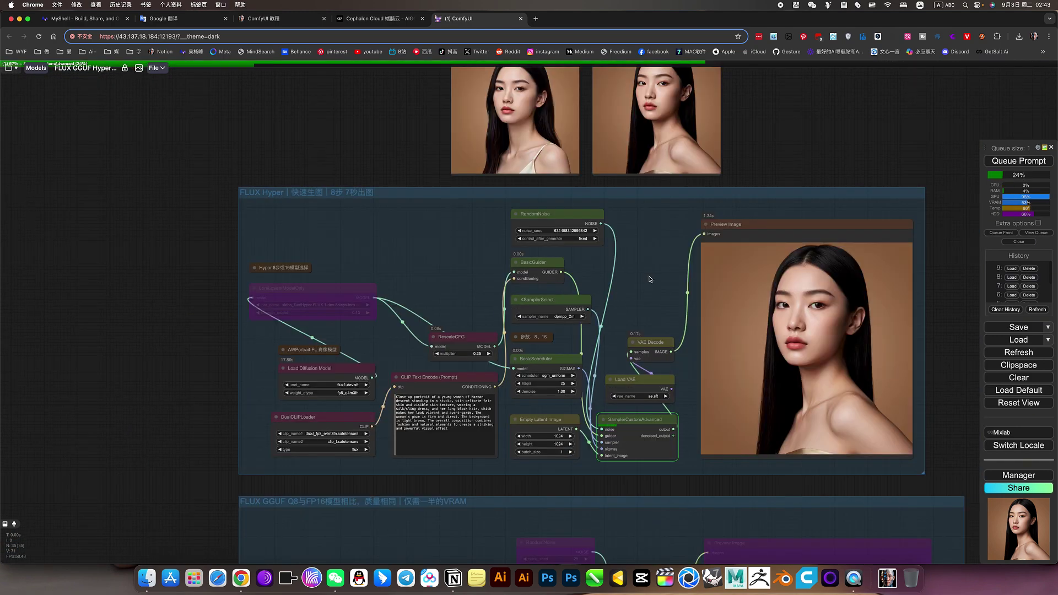
pyautogui.scroll(5, 356, 391)
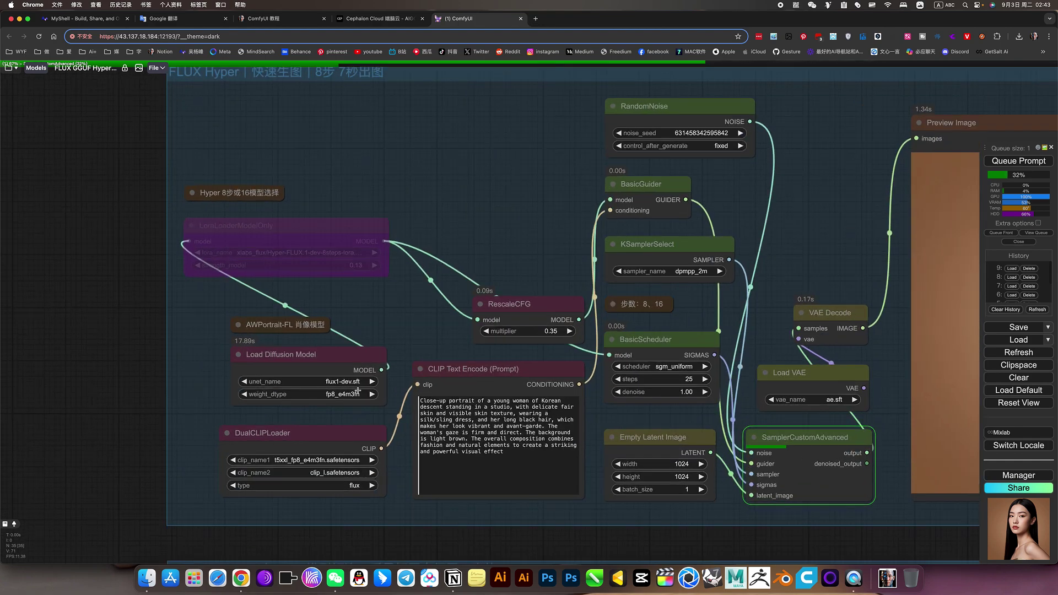
pyautogui.scroll(3, 339, 381)
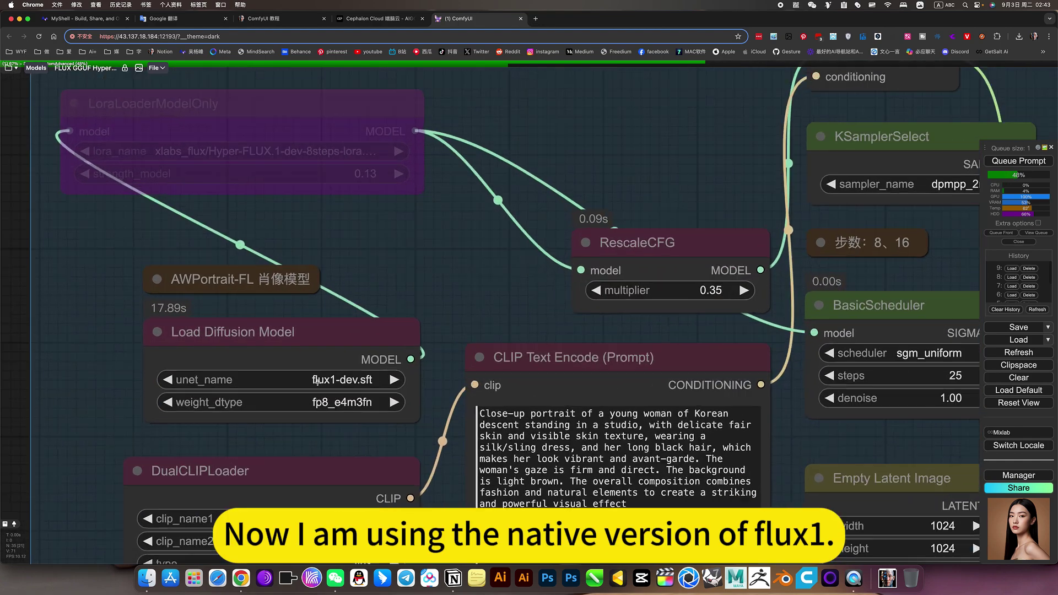
pyautogui.scroll(-2, 506, 291)
pyautogui.scroll(2, 506, 291)
pyautogui.scroll(-4, 506, 291)
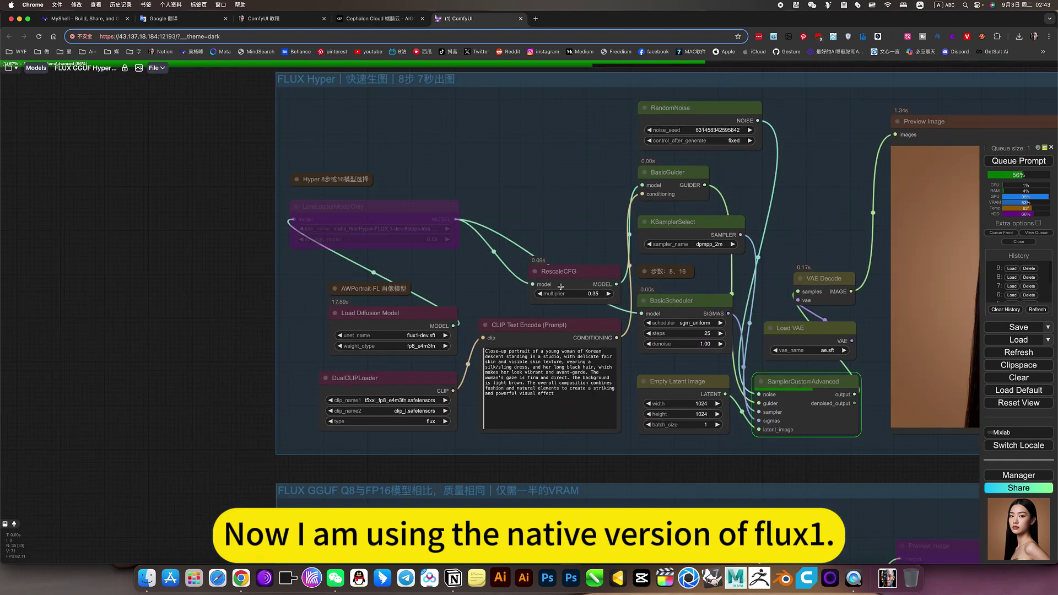
pyautogui.moveTo(822, 225); pyautogui.dragTo(744, 233)
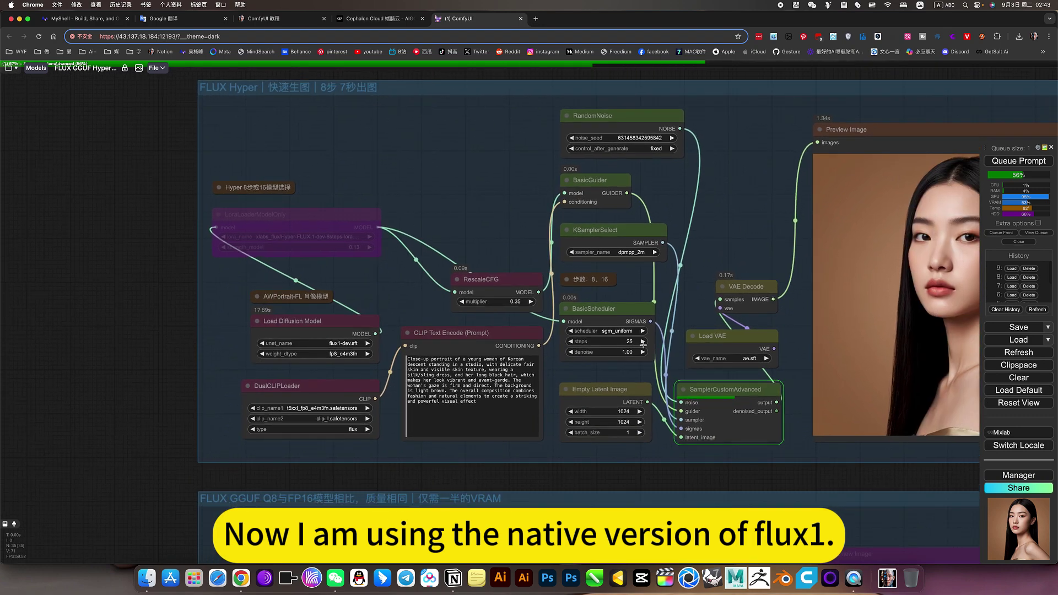
pyautogui.hscroll(5, 673, 261)
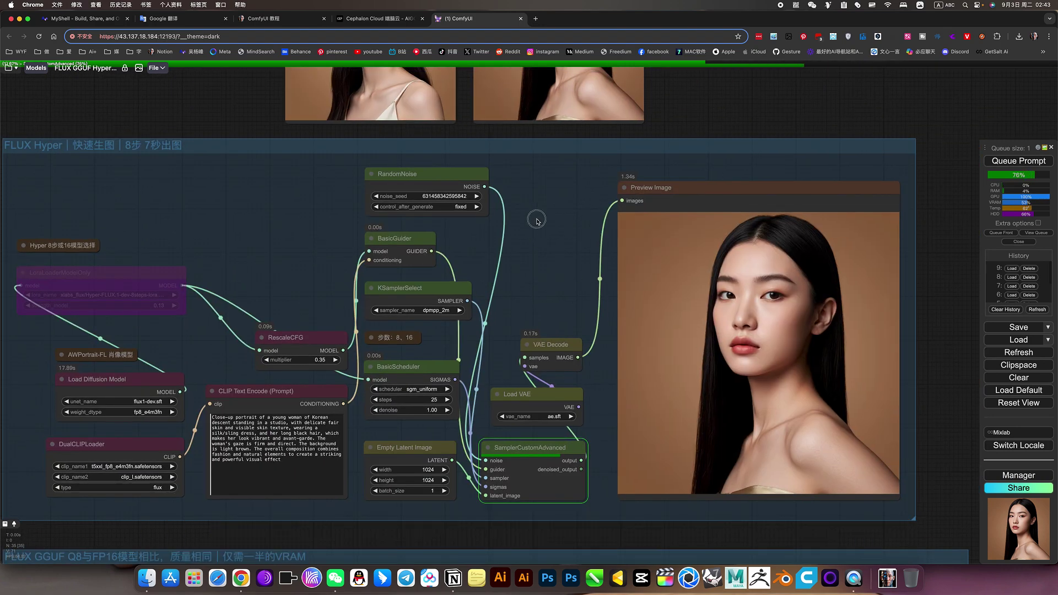
pyautogui.moveTo(531, 214); pyautogui.dragTo(557, 261)
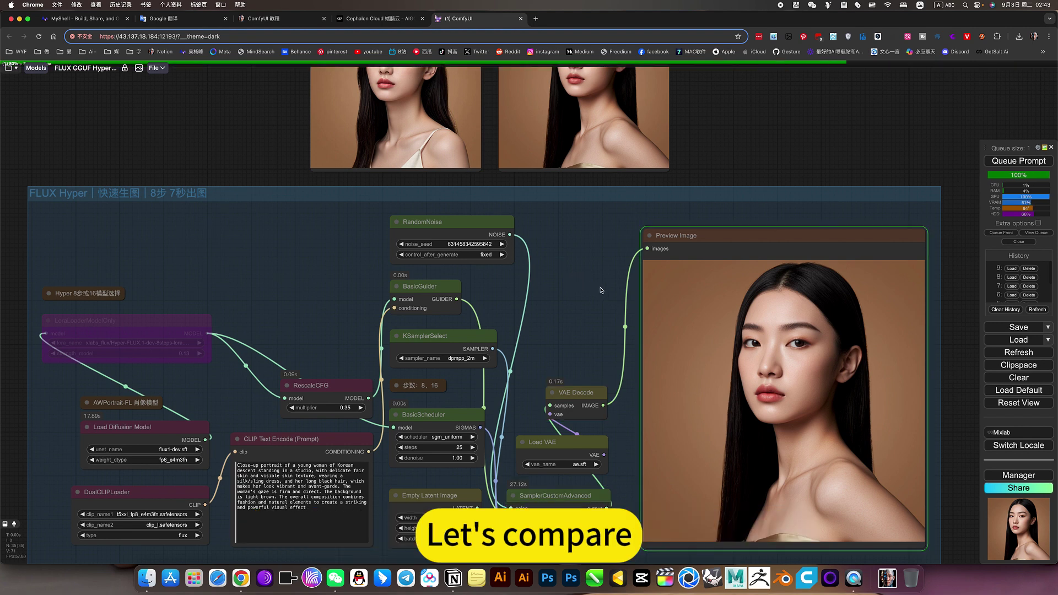
# Step: Copy the flux1-dev 25-step portrait from Preview Image through Clipspace and paste it into the second Load Image node
pyautogui.rightClick(755, 356)
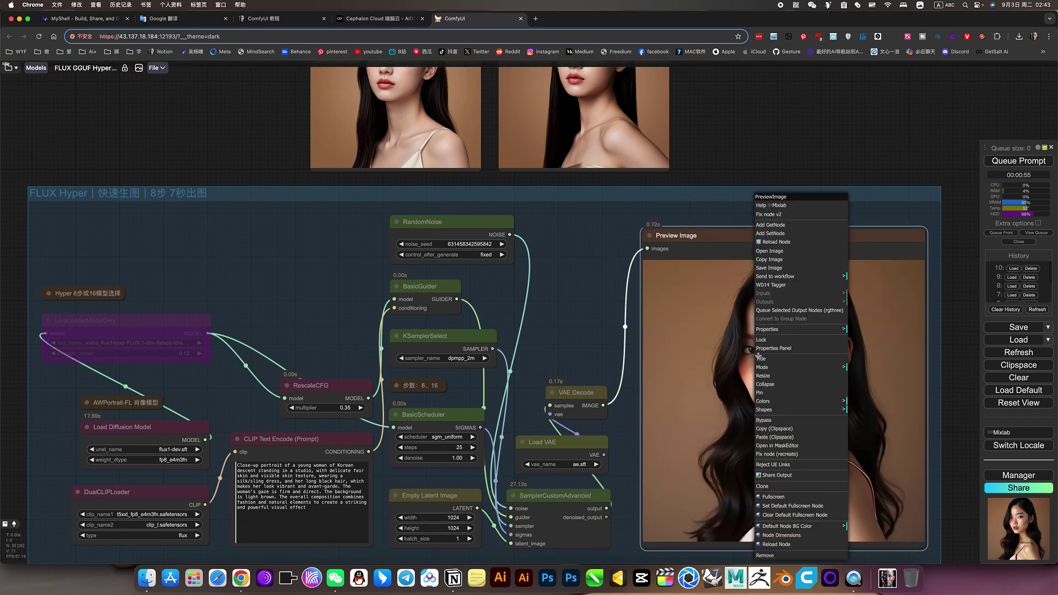
pyautogui.click(779, 428)
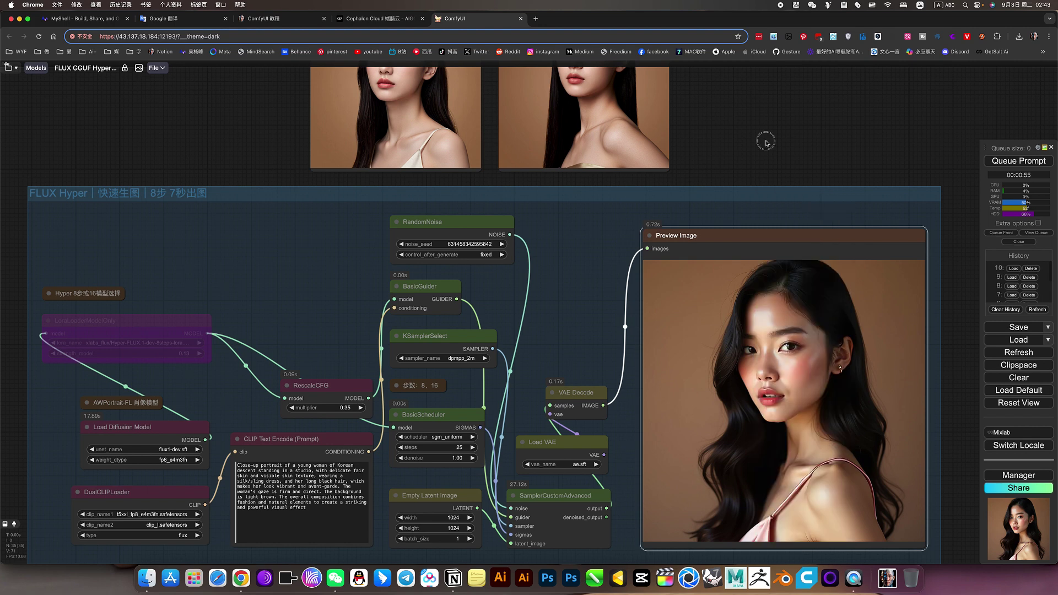
pyautogui.scroll(4, 619, 186)
pyautogui.rightClick(619, 186)
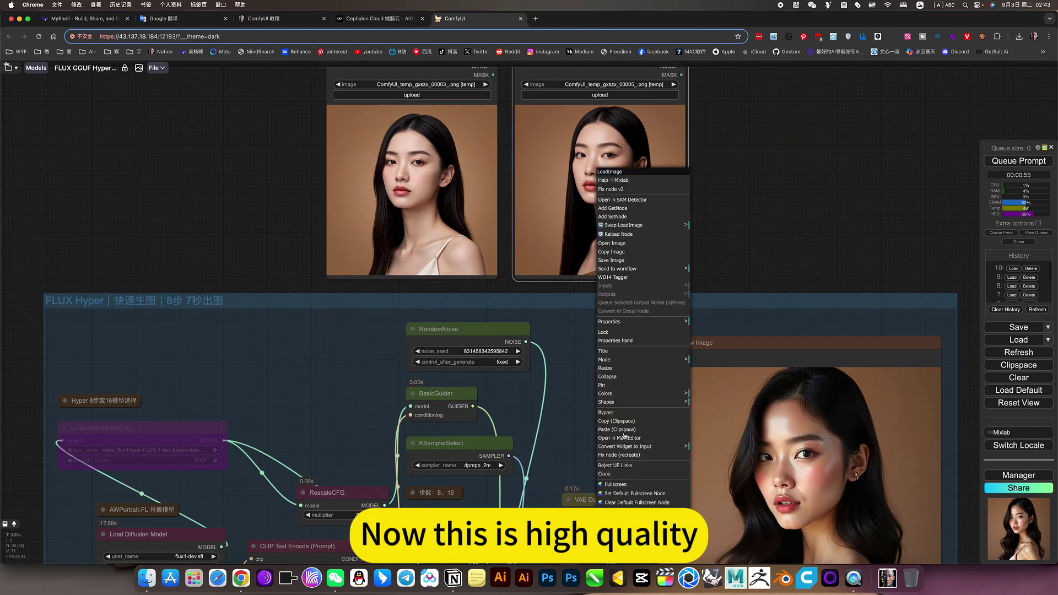
pyautogui.click(621, 431)
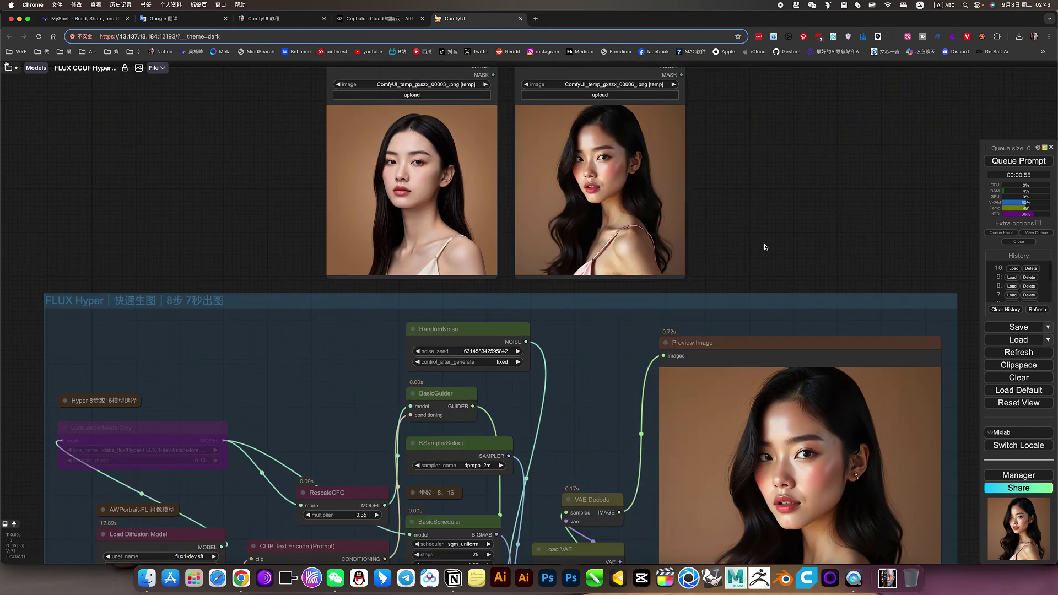
# Step: Turn off the bypass on the LoraLoaderModelOnly node for the Hyper 8-step LoRA and queue the workflow
pyautogui.hscroll(-5, 353, 321)
pyautogui.scroll(-4, 353, 321)
pyautogui.click(354, 321)
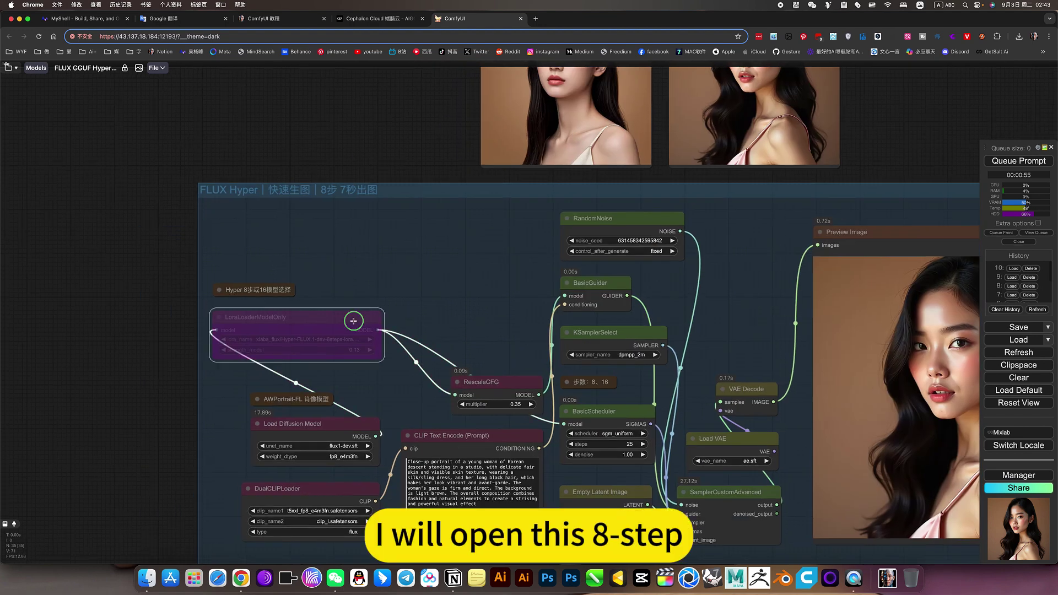
pyautogui.rightClick(353, 321)
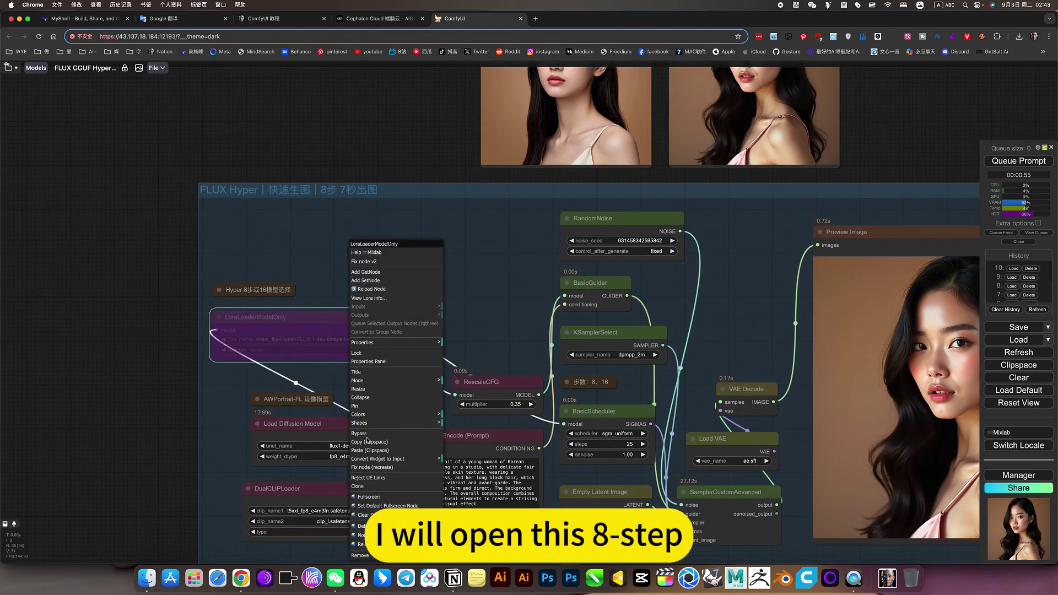
pyautogui.click(366, 434)
pyautogui.click(484, 284)
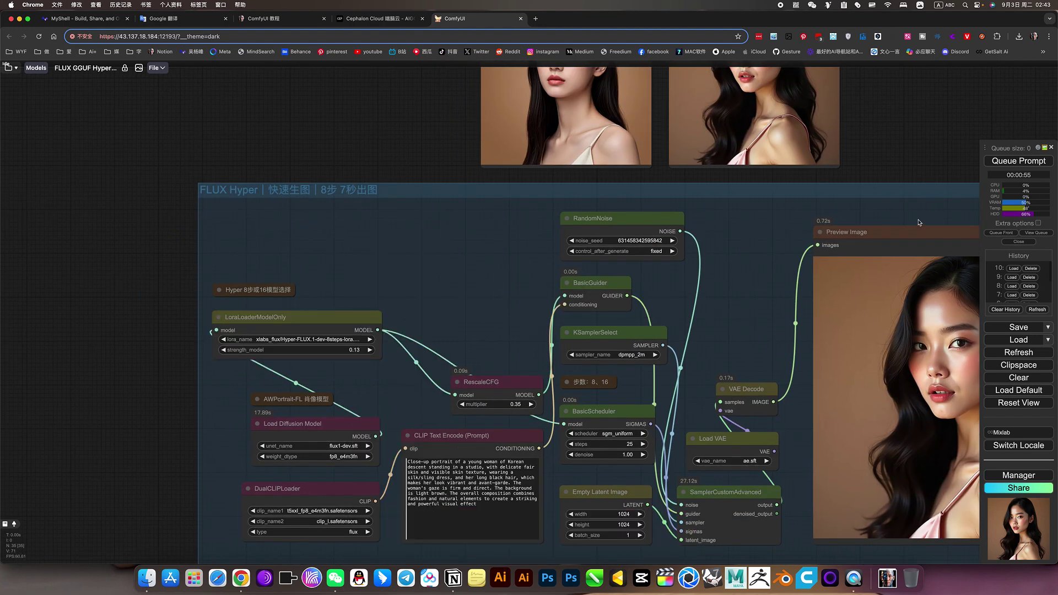
pyautogui.click(1018, 168)
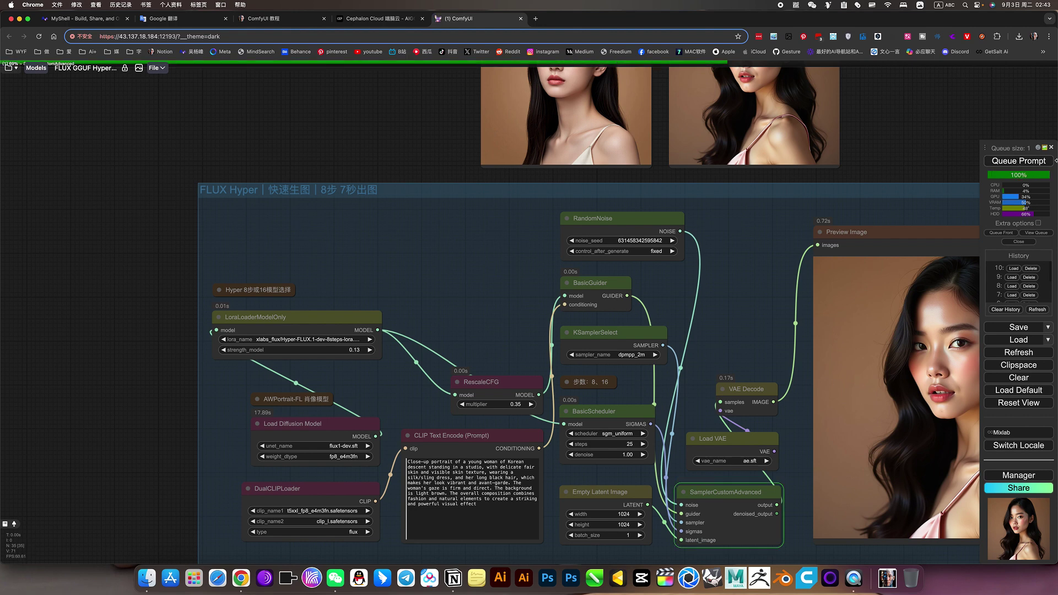
# Step: Cancel the running job from the queue list and set the BasicScheduler node's steps to 8
pyautogui.click(1027, 242)
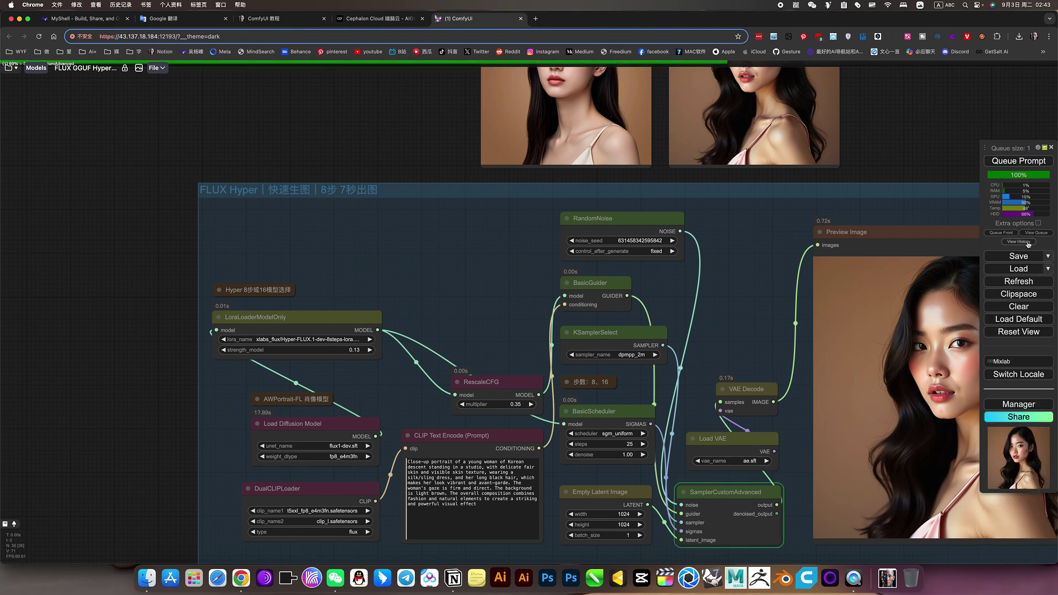
pyautogui.click(1036, 233)
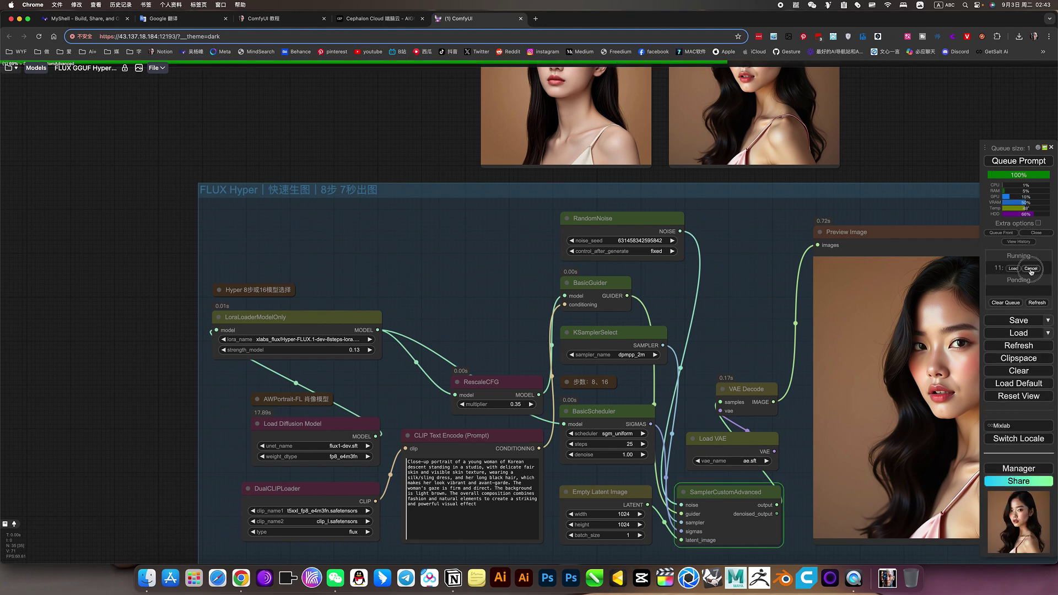
pyautogui.click(631, 444)
pyautogui.write('8')
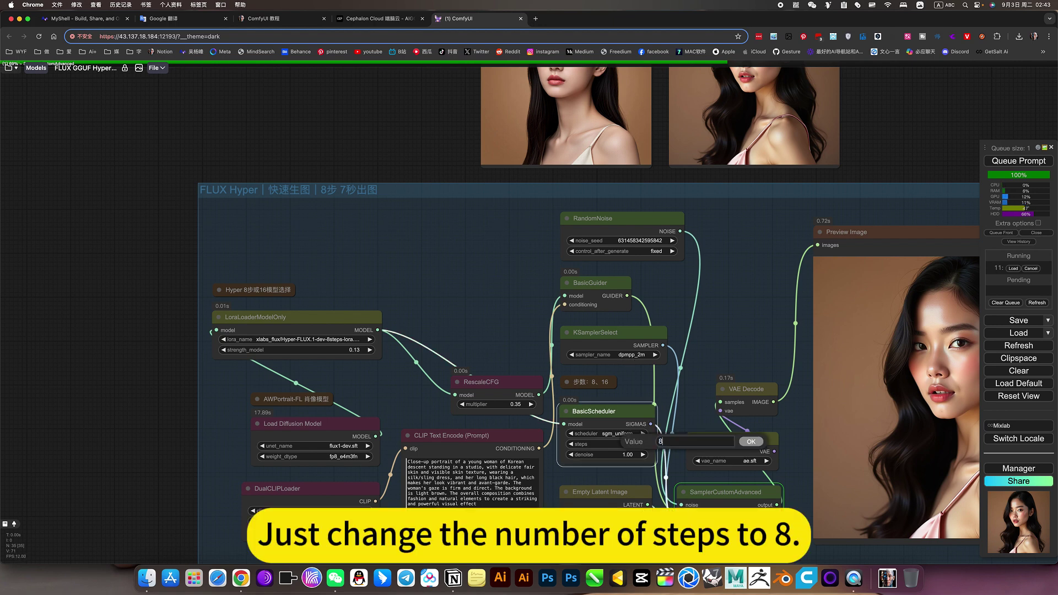
pyautogui.press('Return')
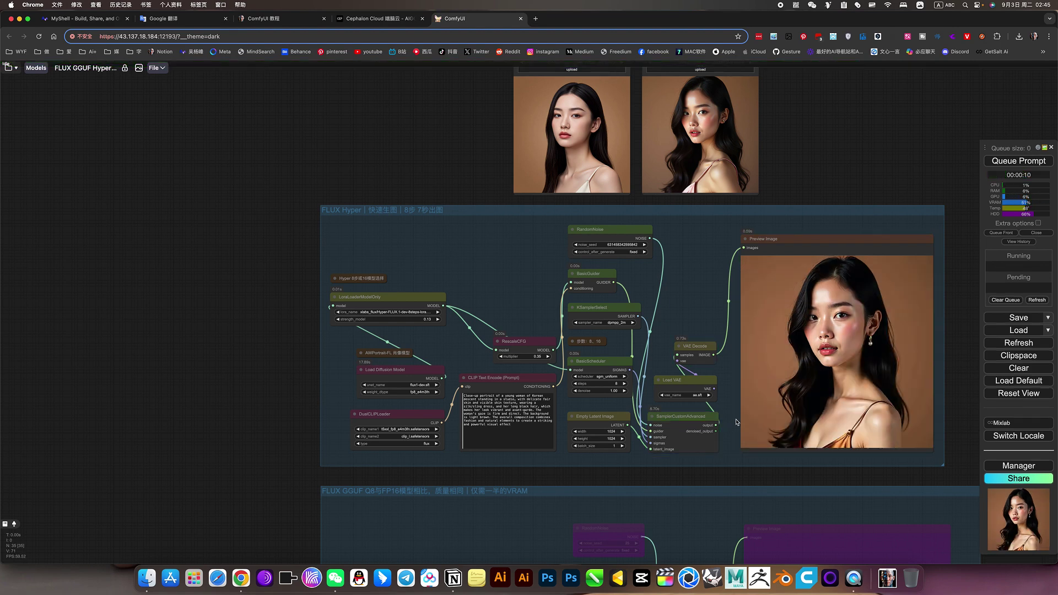
# Step: Paste the 8-step flux1-dev portrait through Clipspace into the first Load Image node and compare it closely with the 25-step portrait
pyautogui.rightClick(814, 329)
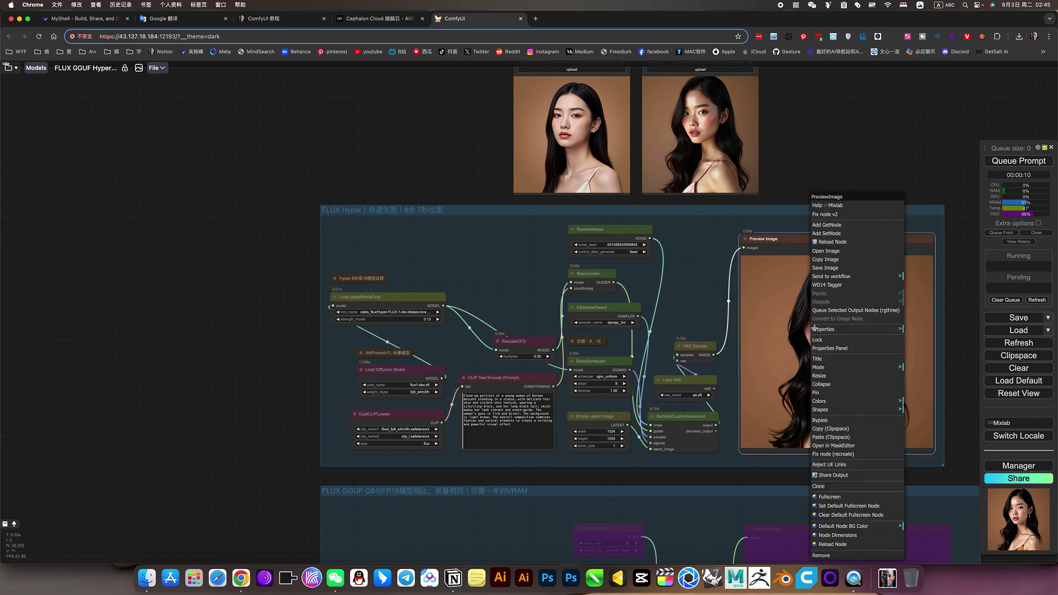
pyautogui.click(824, 429)
pyautogui.rightClick(585, 141)
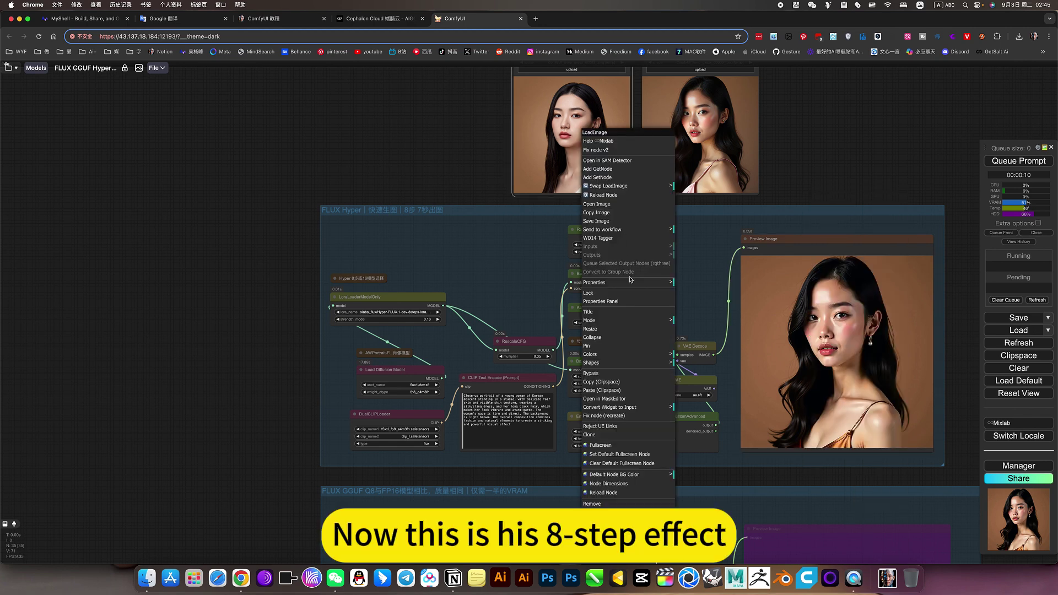
pyautogui.click(601, 390)
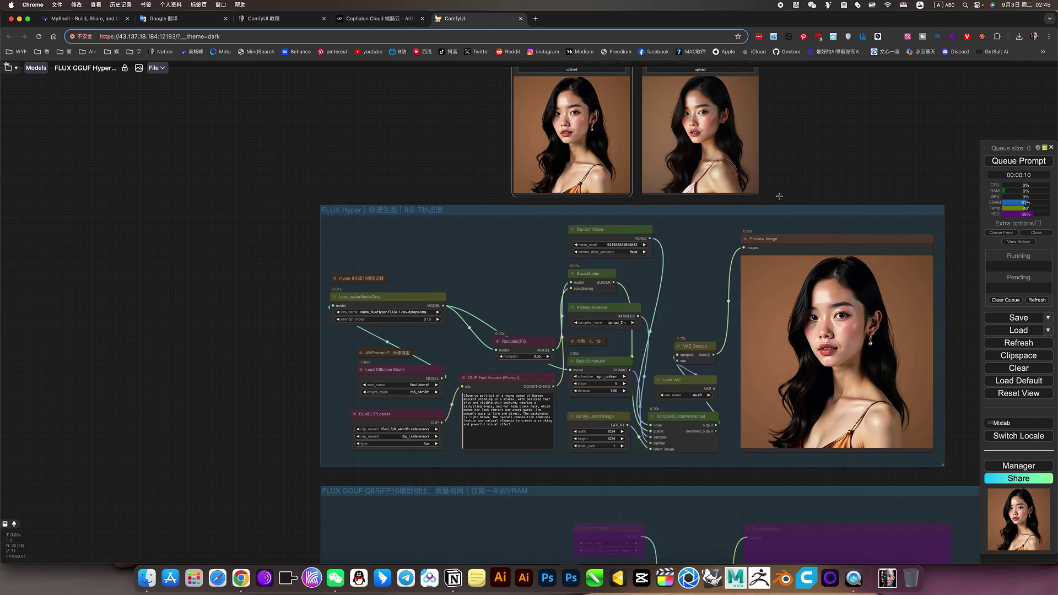
pyautogui.scroll(3, 750, 313)
pyautogui.scroll(10, 637, 261)
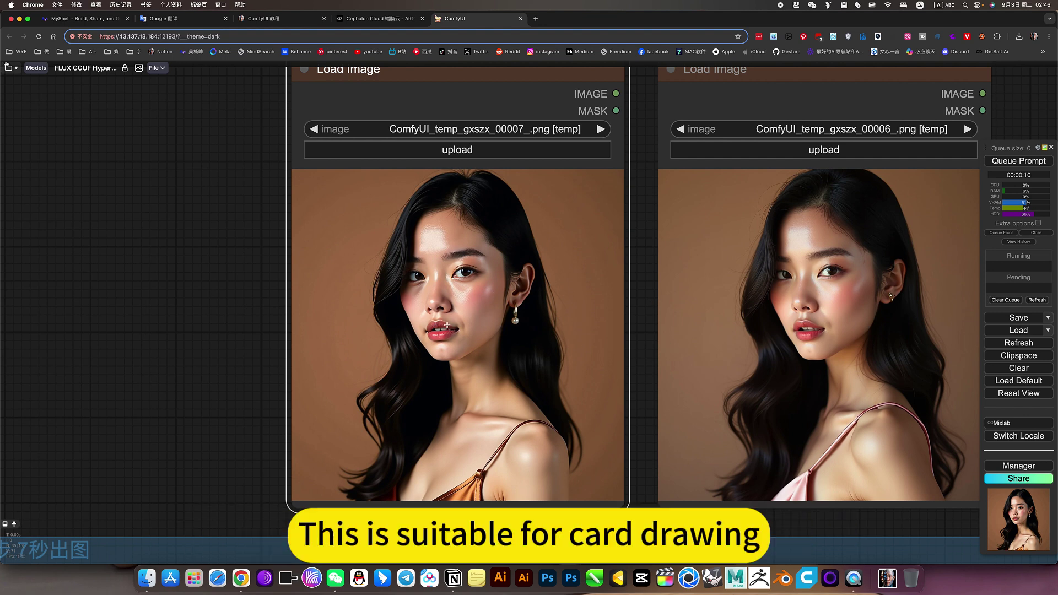
pyautogui.scroll(-10, 447, 325)
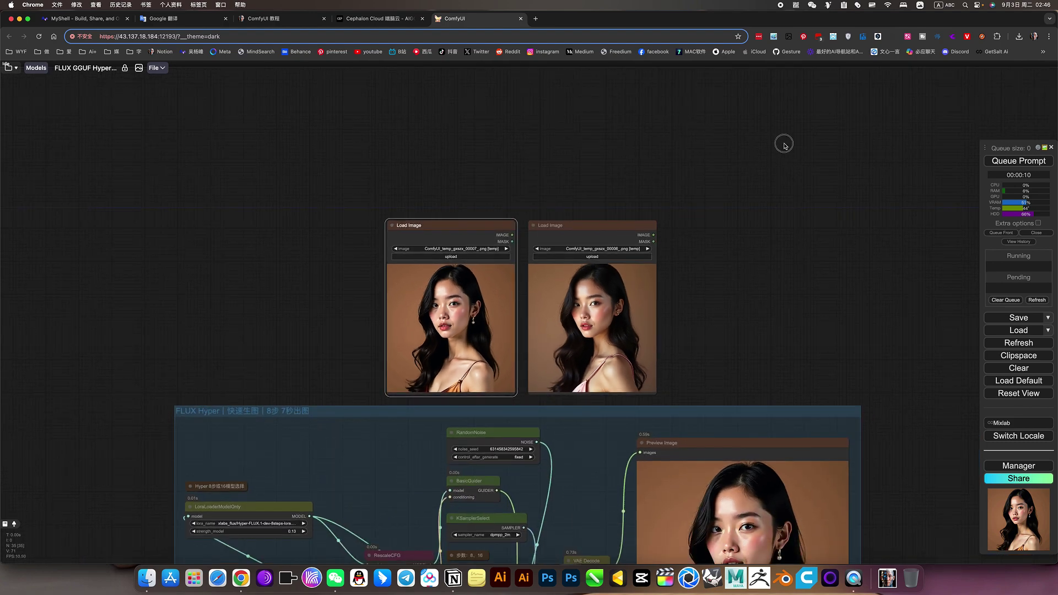
# Step: Advance noise_seed in the RandomNoise node with control_after_generate on fixed, and queue another 8-step portrait
pyautogui.scroll(-5, 785, 145)
pyautogui.click(543, 248)
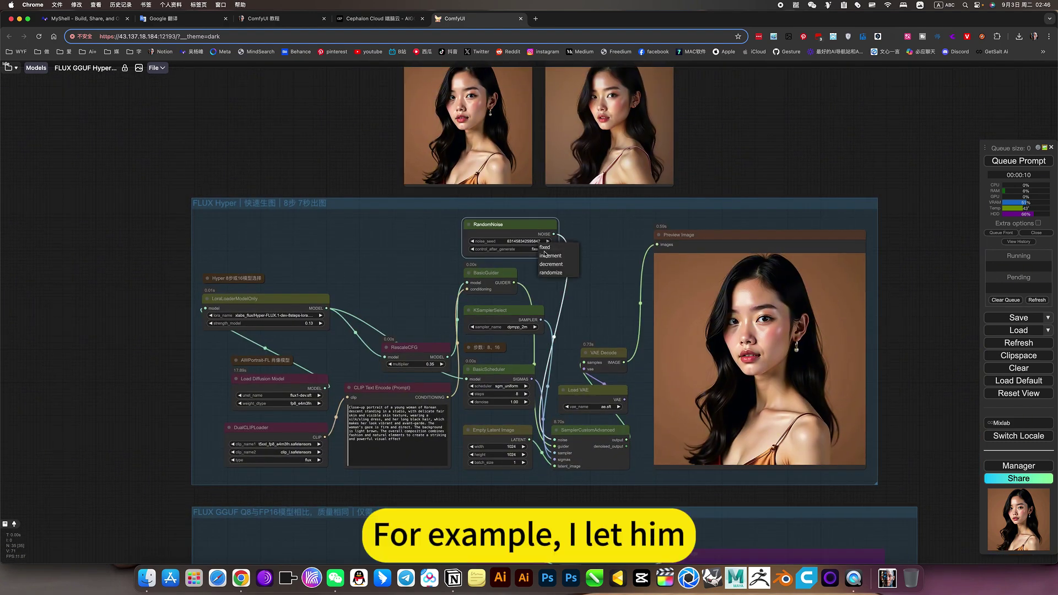
pyautogui.click(546, 255)
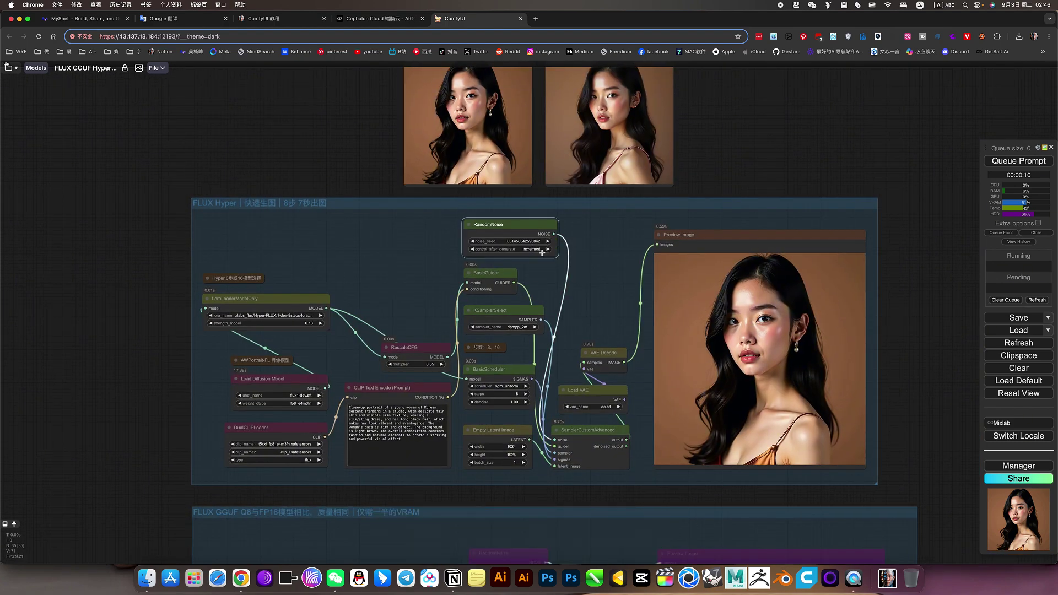
pyautogui.click(541, 249)
pyautogui.click(545, 242)
pyautogui.click(549, 241)
pyautogui.click(1019, 162)
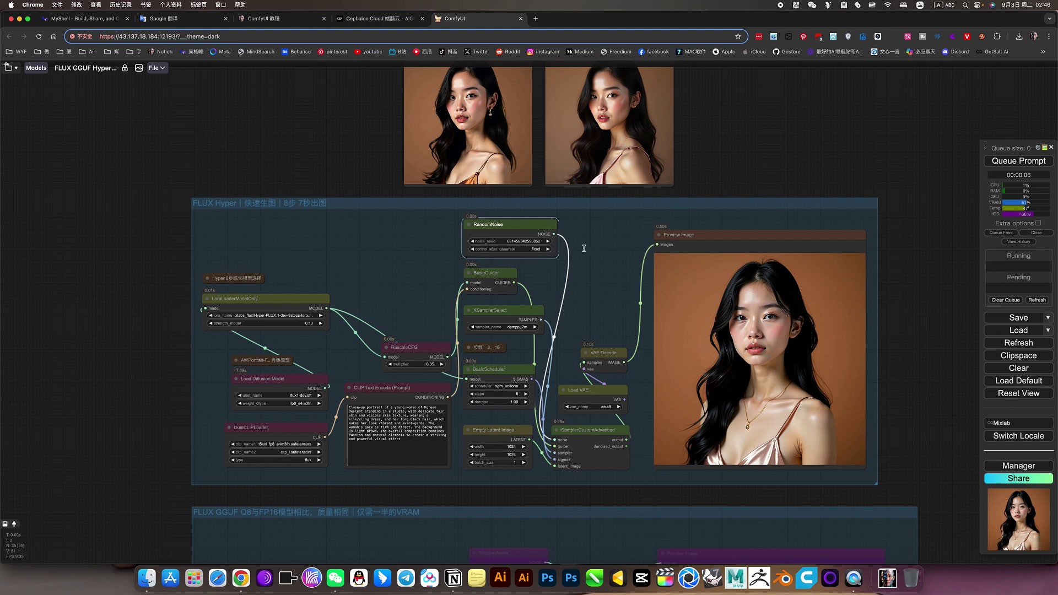
# Step: Set noise_seed in the RandomNoise node to 678 and queue the 8-step workflow again
pyautogui.click(537, 243)
pyautogui.write('678')
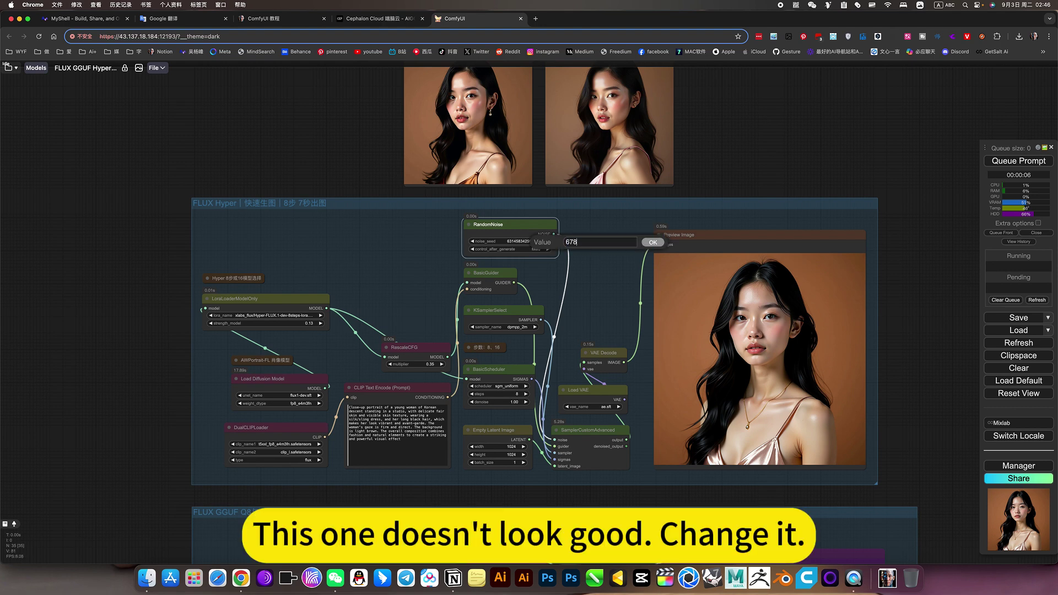
pyautogui.press('Return')
pyautogui.click(1002, 161)
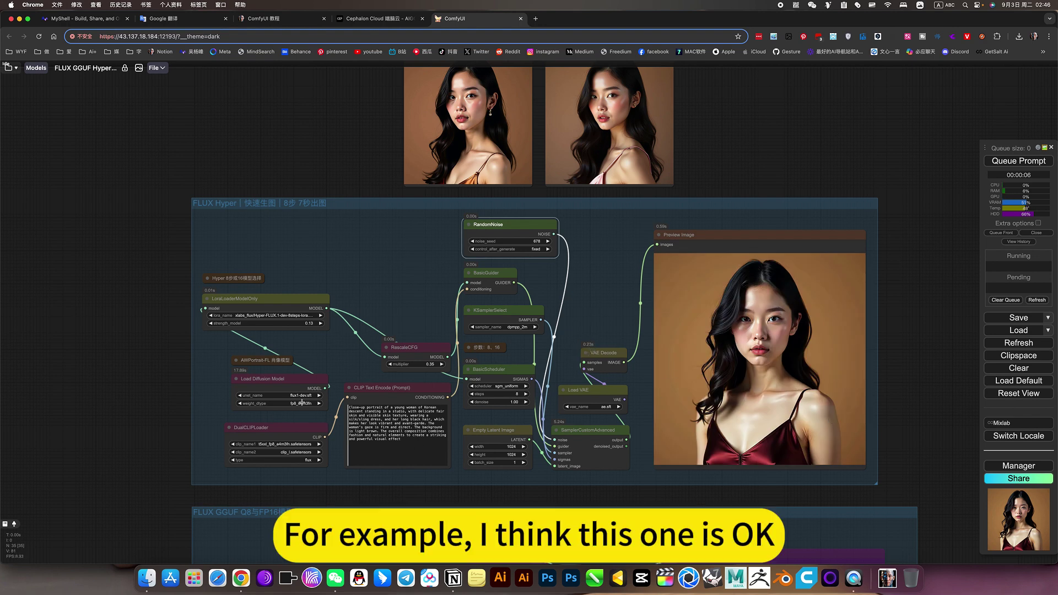
# Step: Bypass the LoraLoaderModelOnly node and queue the workflow with the BasicScheduler node's steps set to 25
pyautogui.rightClick(303, 301)
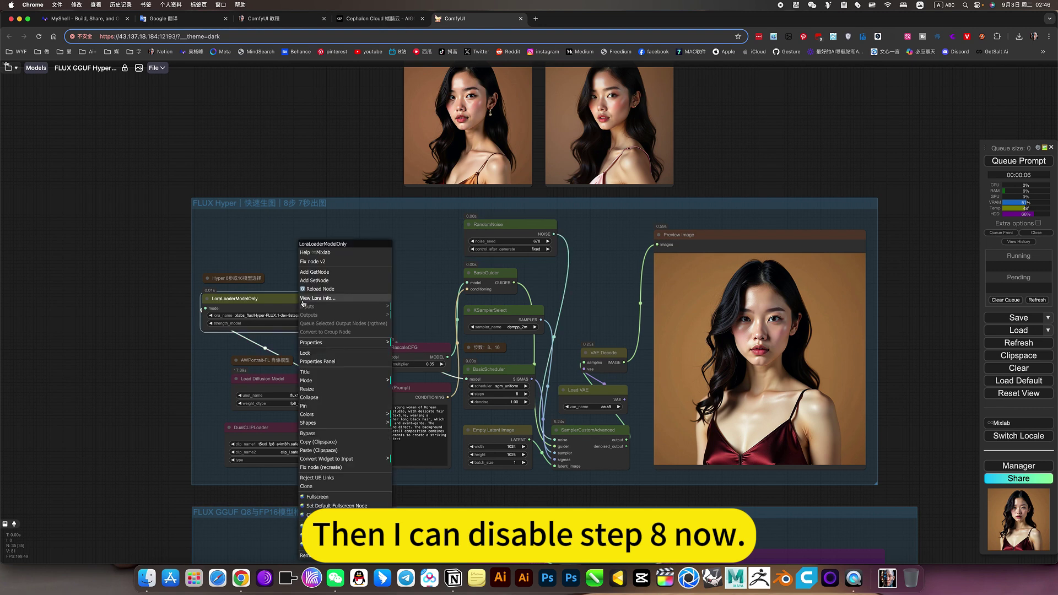
pyautogui.click(314, 434)
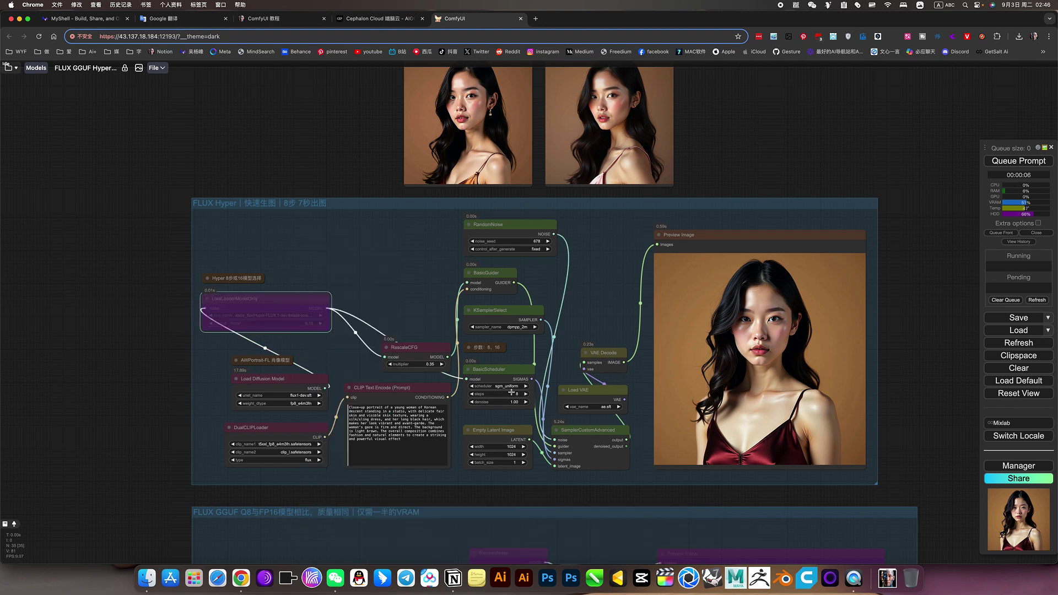
pyautogui.click(512, 393)
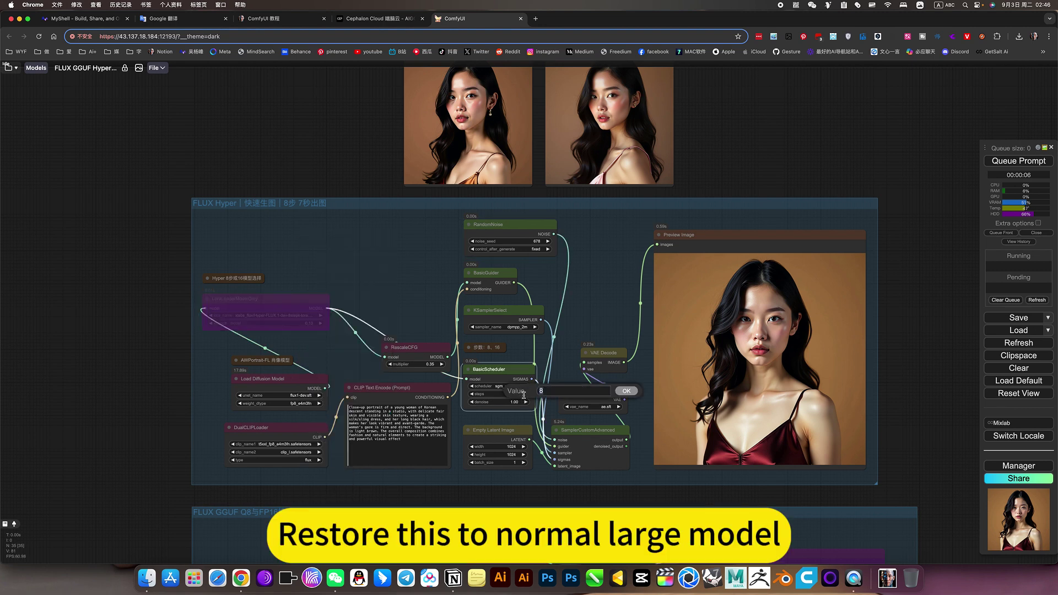
pyautogui.write('25')
pyautogui.press('Return')
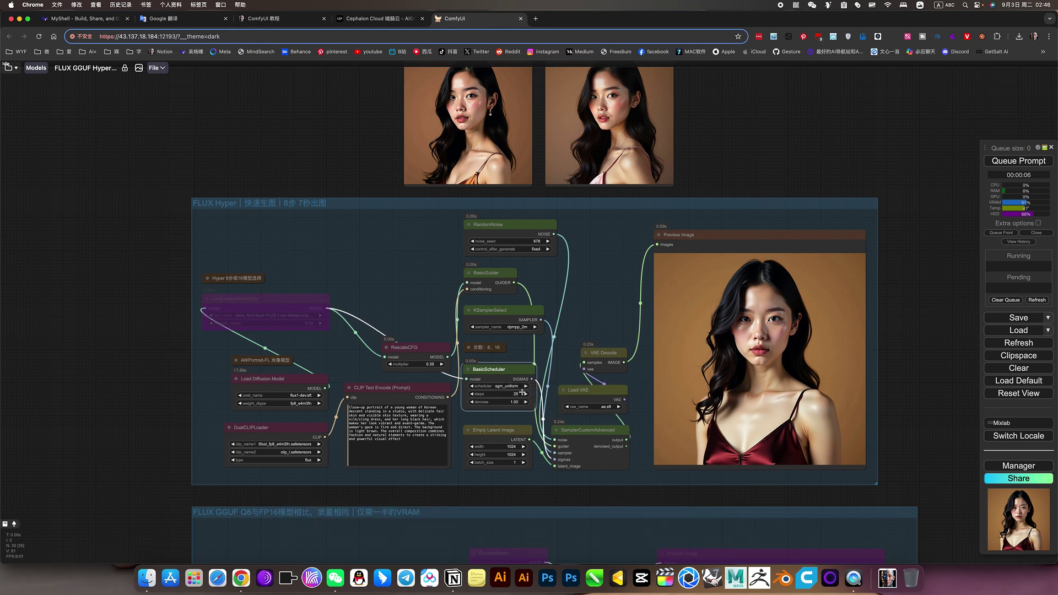
pyautogui.click(1027, 162)
# Step: Copy the seed 678 8-step portrait from Preview Image through Clipspace and paste it into the first Load Image node
pyautogui.rightClick(794, 326)
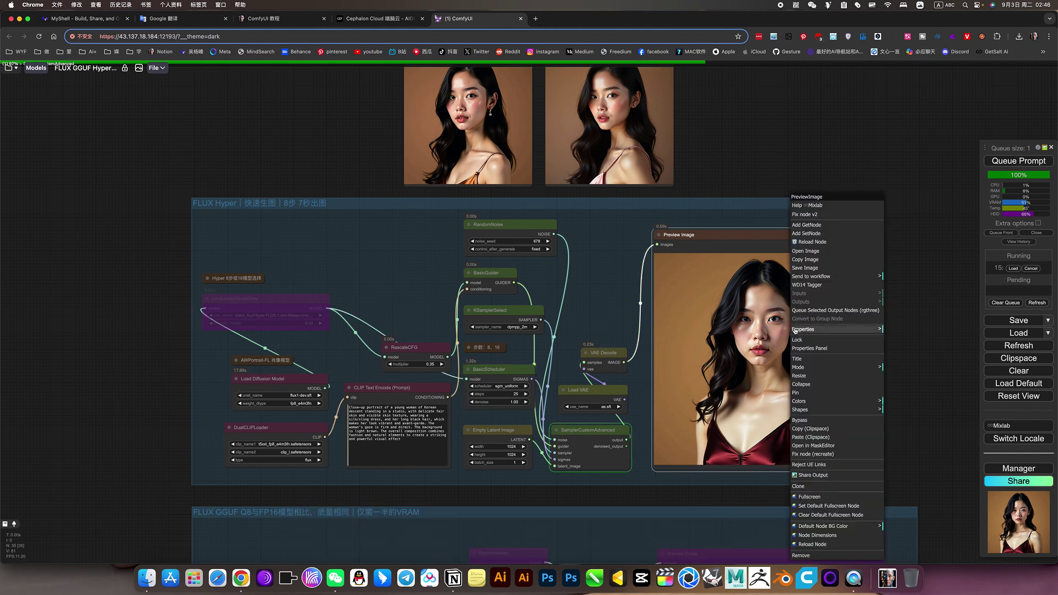
pyautogui.click(481, 126)
pyautogui.rightClick(481, 126)
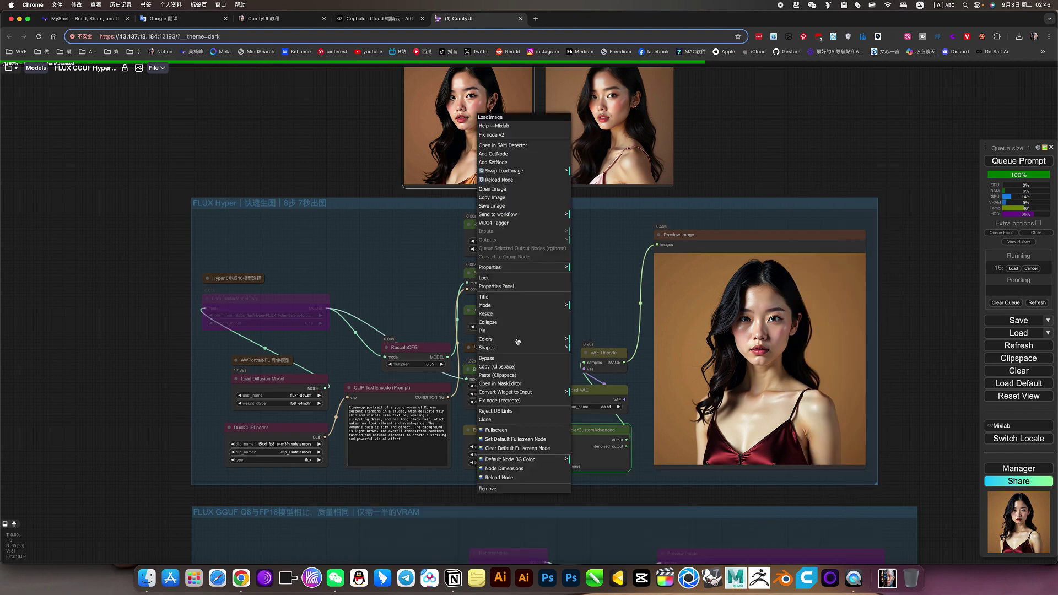
pyautogui.click(493, 376)
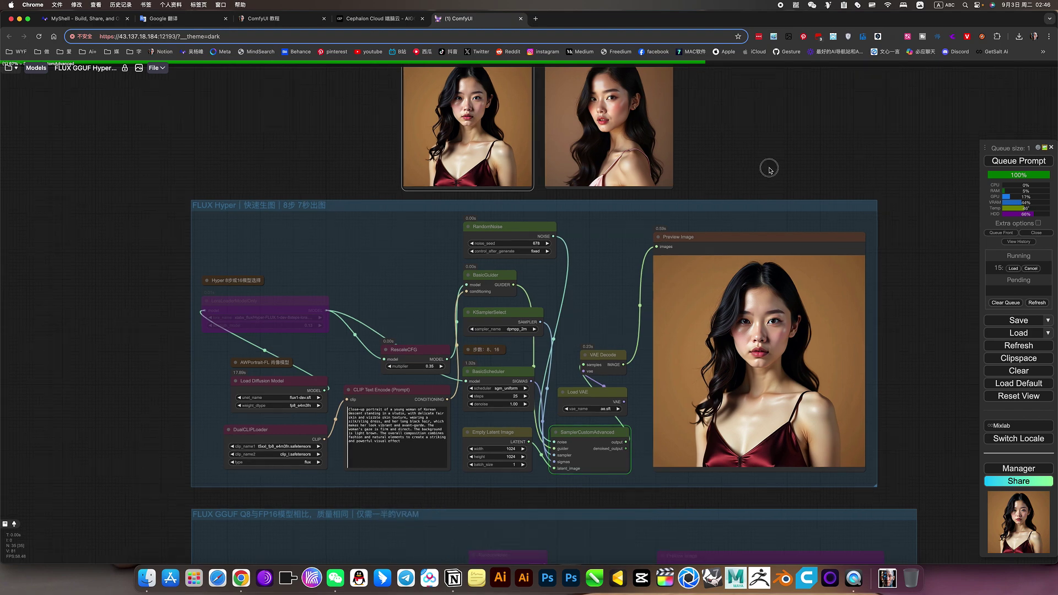
# Step: Follow the 25-step flux1-dev run with seed 678, reviewing the sampler progress and the Preview Image output
pyautogui.scroll(2, 768, 166)
pyautogui.scroll(-3, 758, 172)
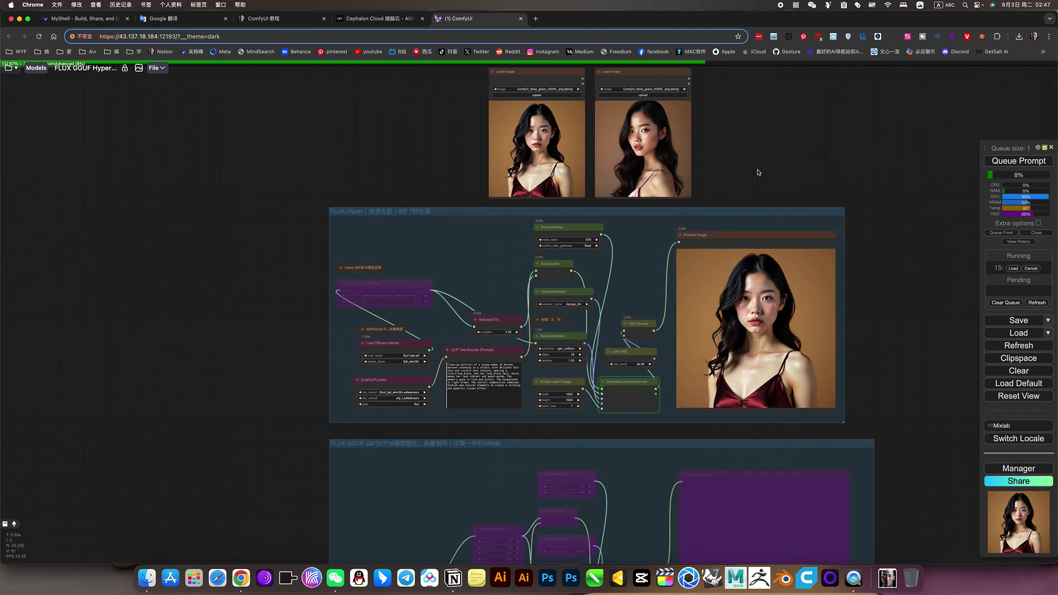
pyautogui.scroll(4, 655, 311)
pyautogui.scroll(1, 655, 311)
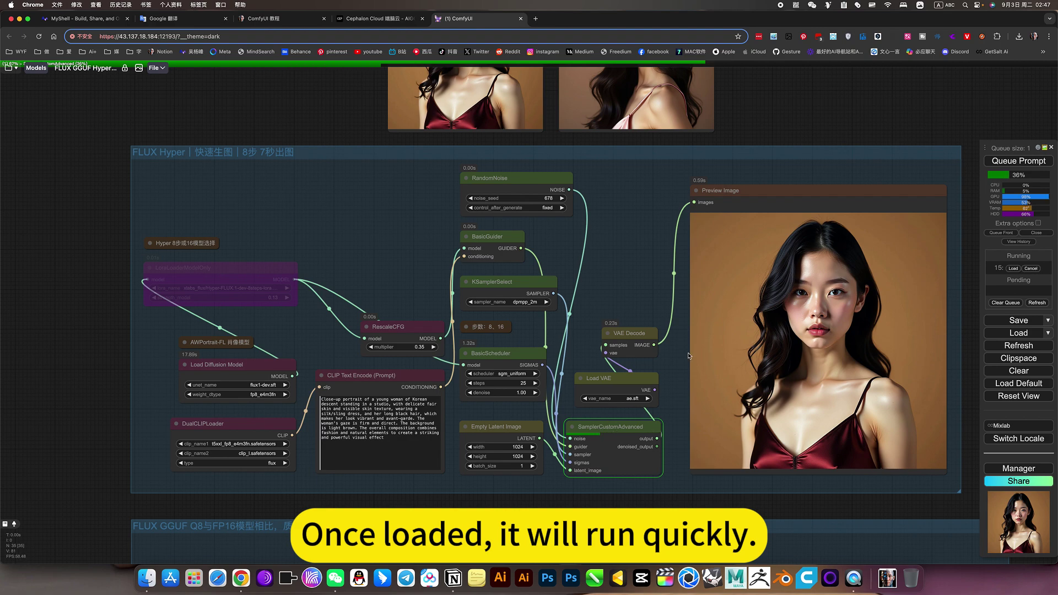
pyautogui.scroll(1, 798, 137)
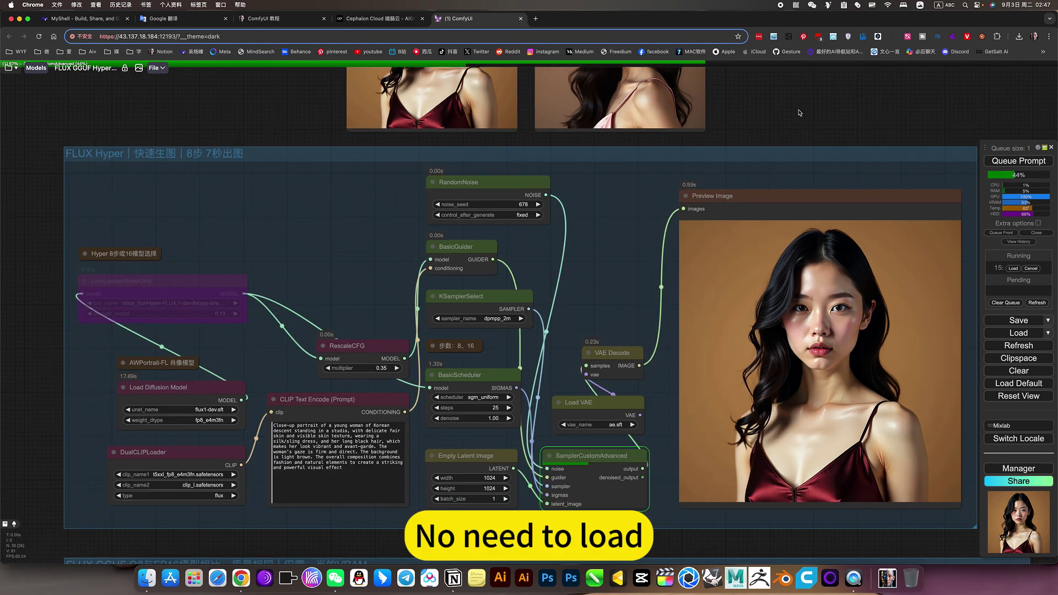
pyautogui.scroll(-2, 799, 112)
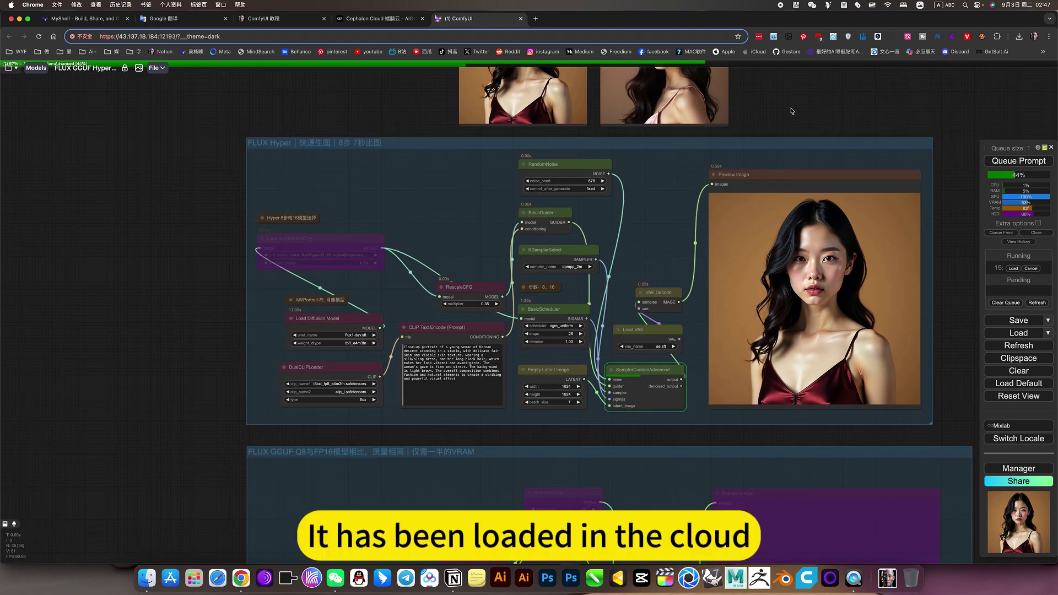
pyautogui.moveTo(792, 111); pyautogui.dragTo(758, 170)
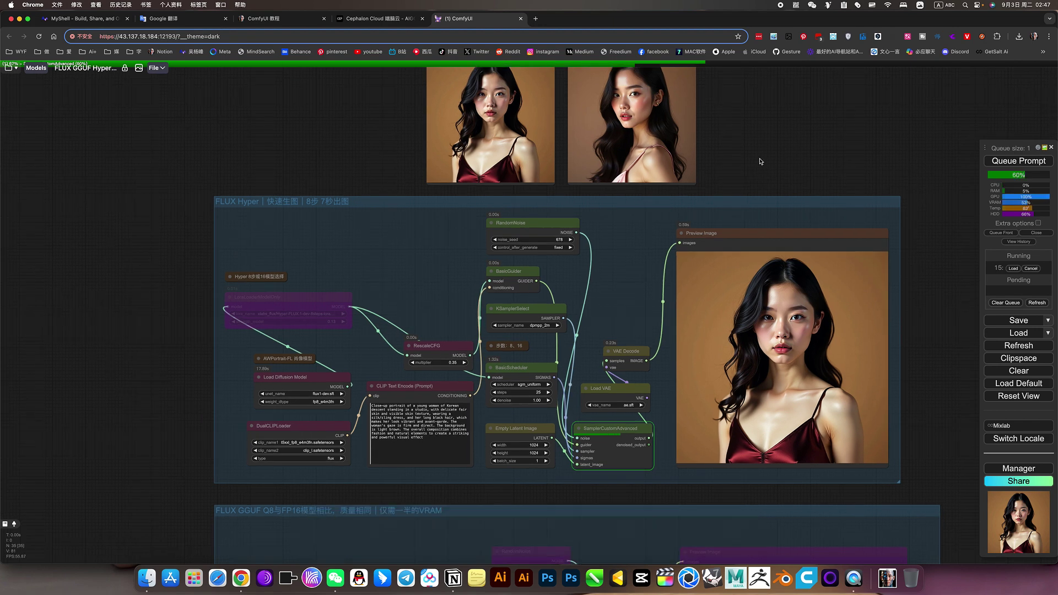
pyautogui.scroll(1, 759, 161)
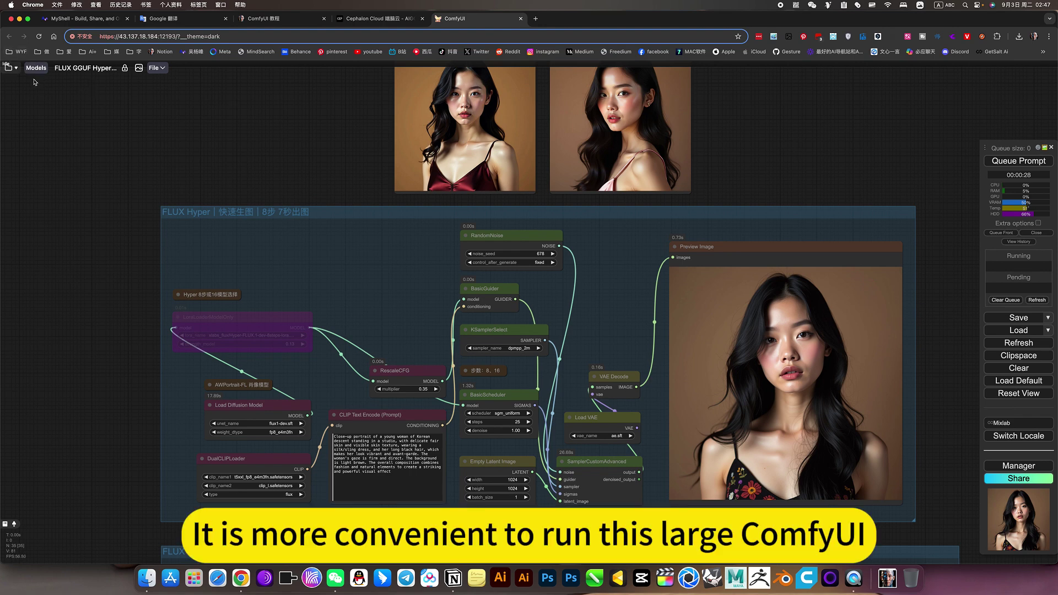
# Step: Copy the 25-step seed 678 portrait from Preview Image through Clipspace and paste it into the second Load Image node
pyautogui.click(7, 67)
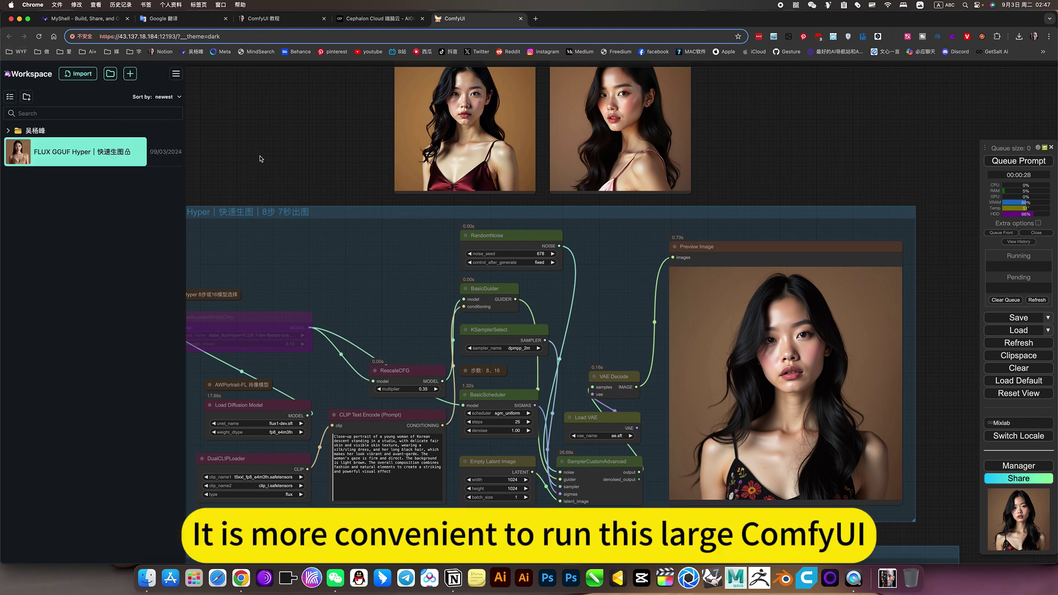
pyautogui.click(312, 170)
pyautogui.rightClick(764, 338)
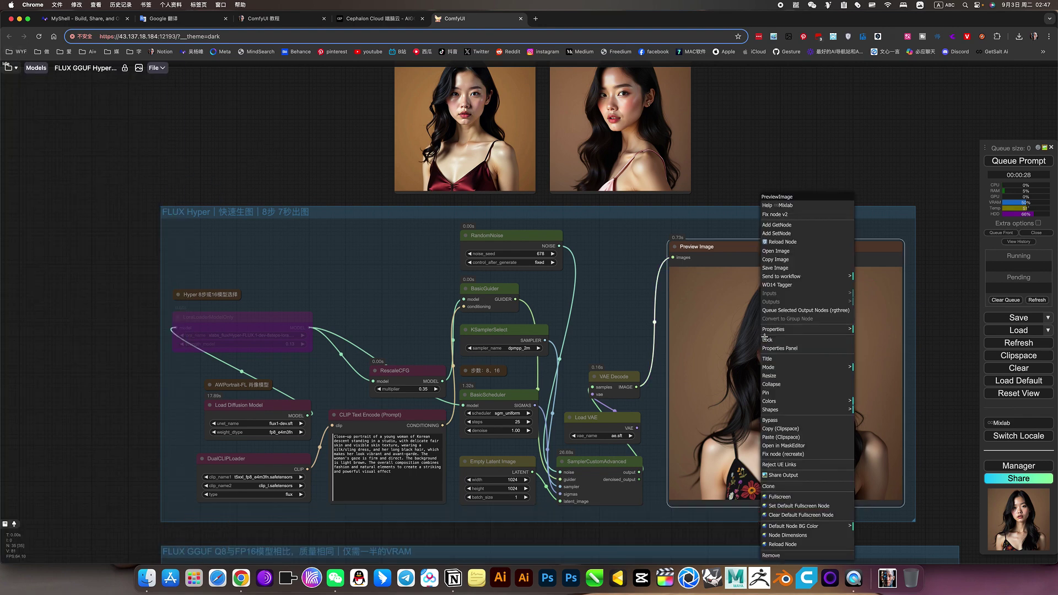
pyautogui.click(785, 434)
pyautogui.moveTo(776, 164); pyautogui.dragTo(804, 264)
pyautogui.rightClick(642, 184)
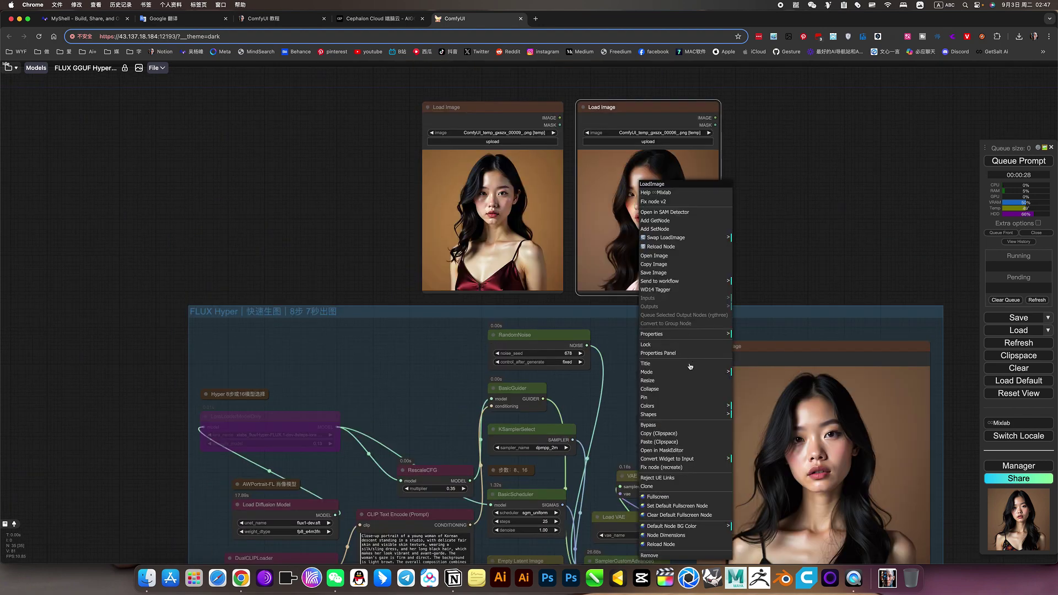
pyautogui.click(661, 442)
# Step: Compare the 8-step and 25-step seed 678 portraits up close in the two Load Image nodes
pyautogui.moveTo(399, 150); pyautogui.dragTo(429, 204)
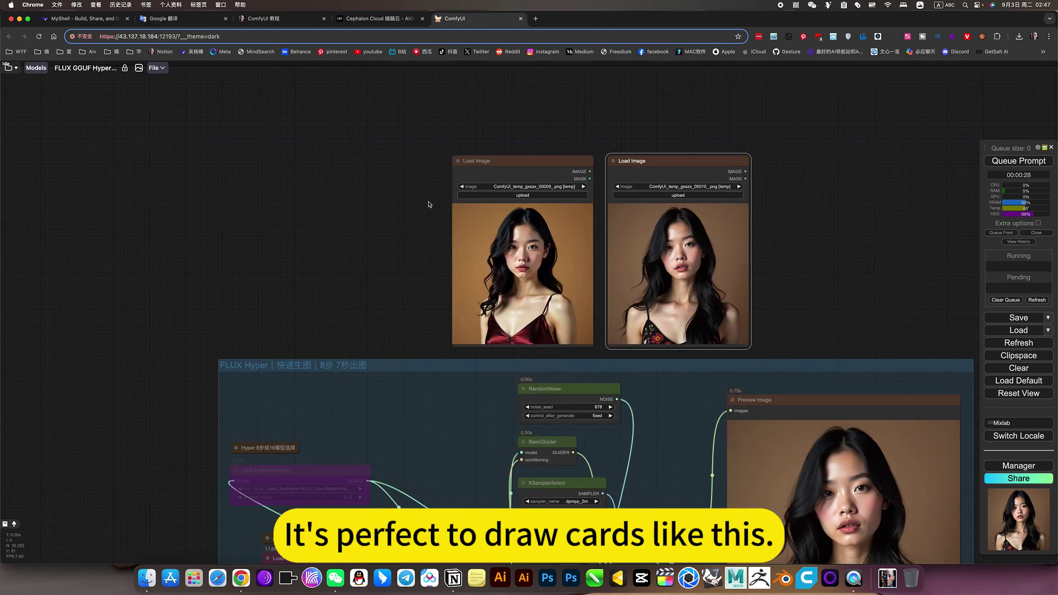
pyautogui.scroll(10, 674, 264)
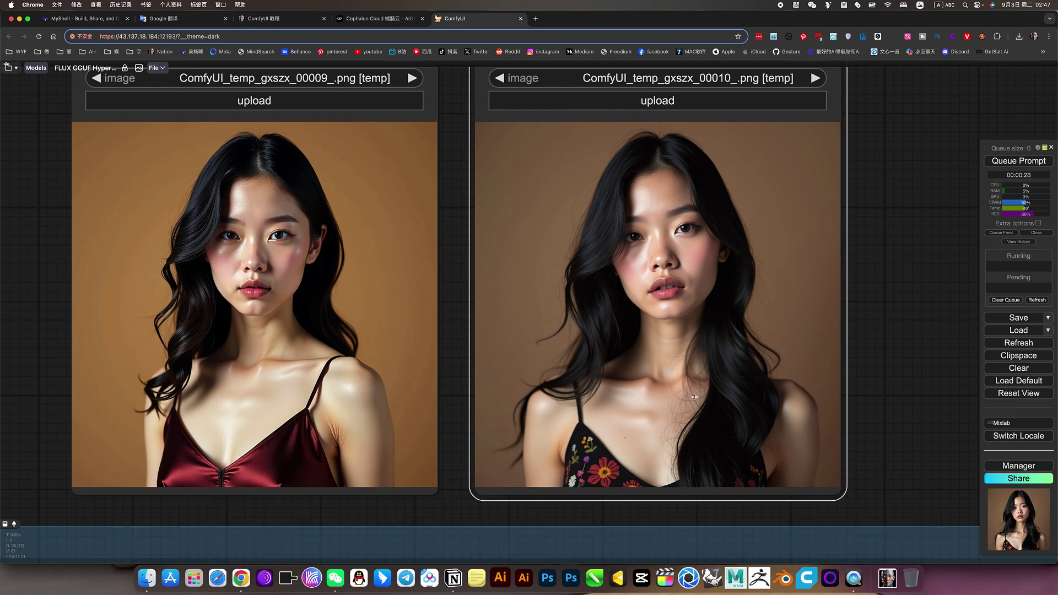
pyautogui.scroll(1, 680, 404)
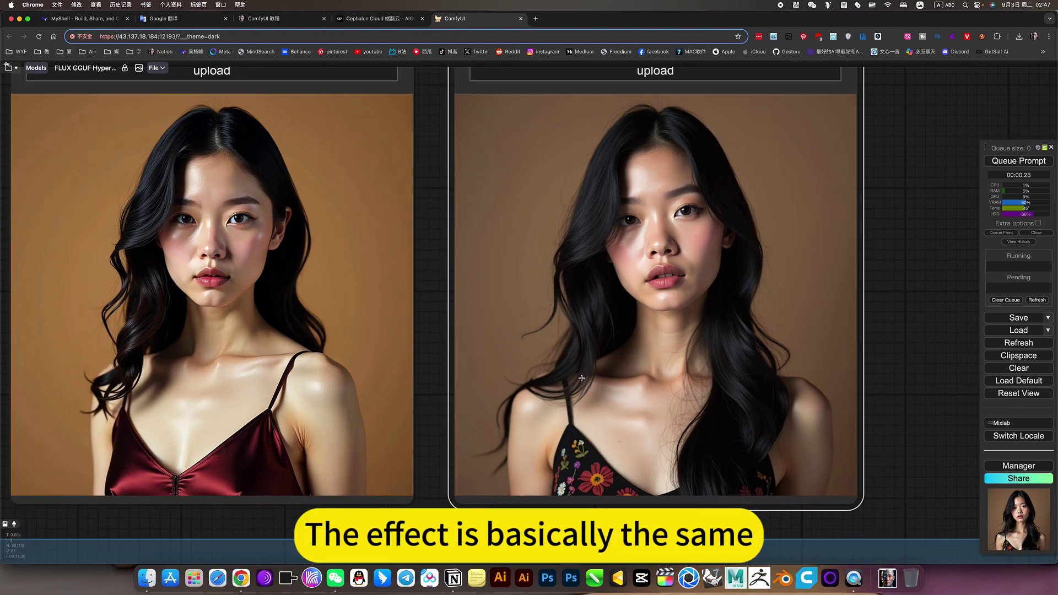
pyautogui.scroll(-7, 702, 334)
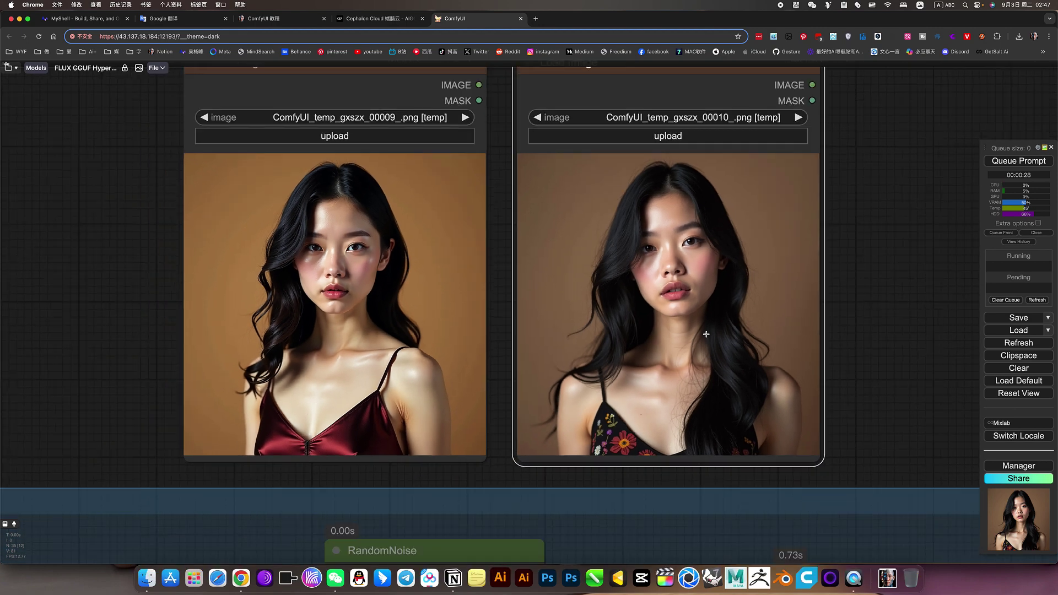
pyautogui.scroll(-3, 706, 334)
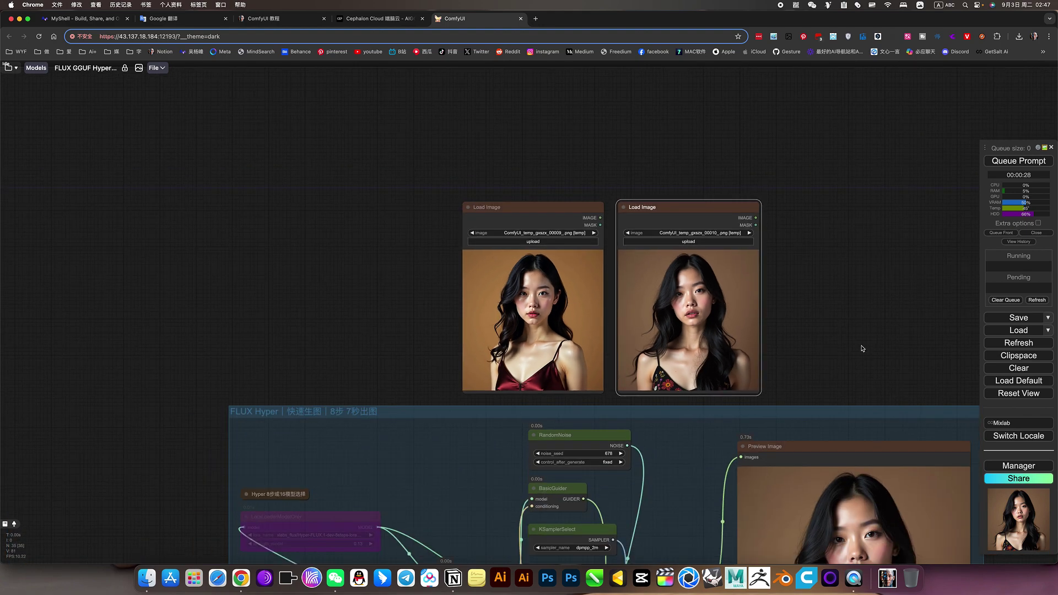
pyautogui.moveTo(862, 349); pyautogui.dragTo(723, 150)
pyautogui.scroll(-3, 661, 300)
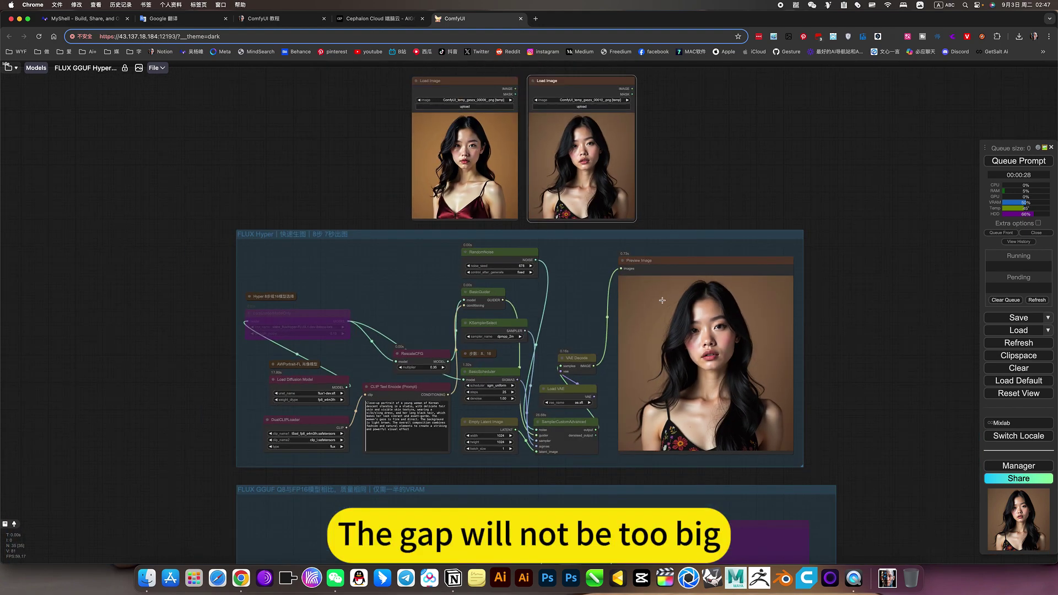
# Step: Re-enable the bypassed LoraLoaderModelOnly node and set its lora_name to xlabs_flux/Hyper-FLUX.1-dev-16steps-lora.safetensors
pyautogui.scroll(3, 661, 300)
pyautogui.moveTo(211, 348); pyautogui.dragTo(396, 312)
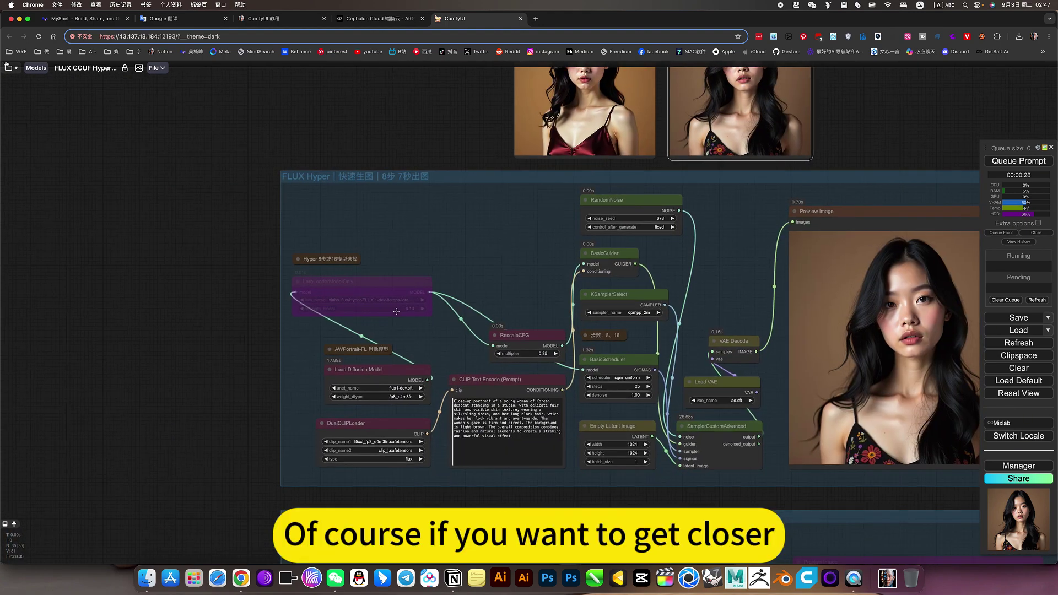
pyautogui.click(381, 285)
pyautogui.rightClick(380, 286)
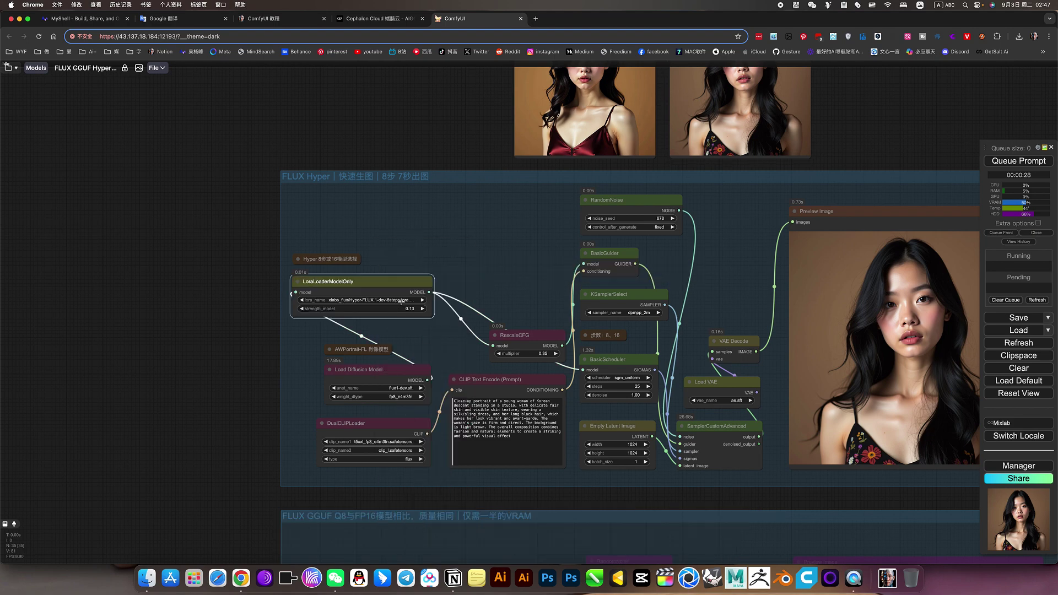
pyautogui.click(395, 300)
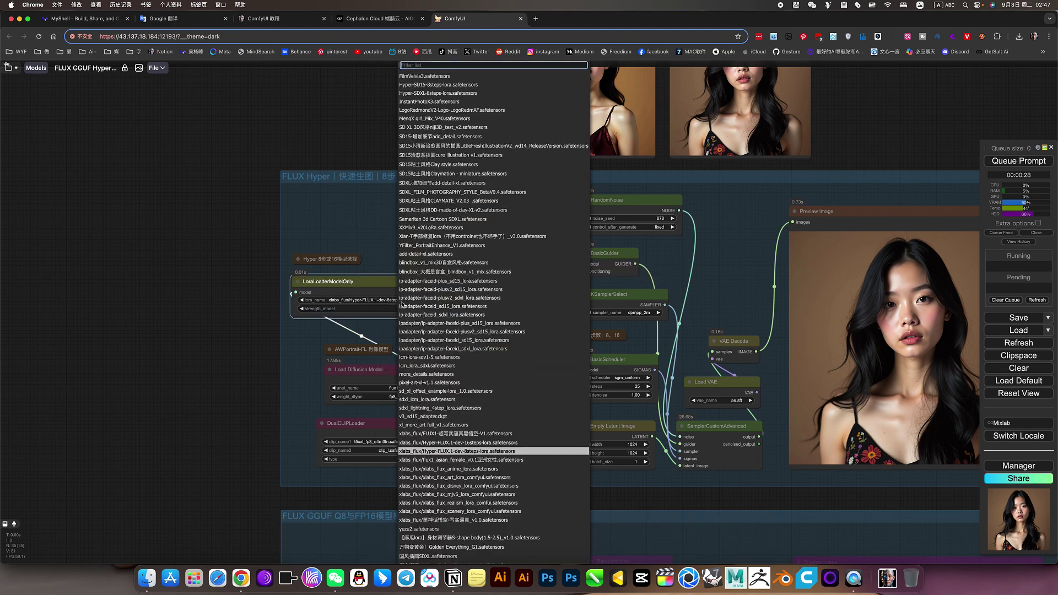
pyautogui.click(466, 442)
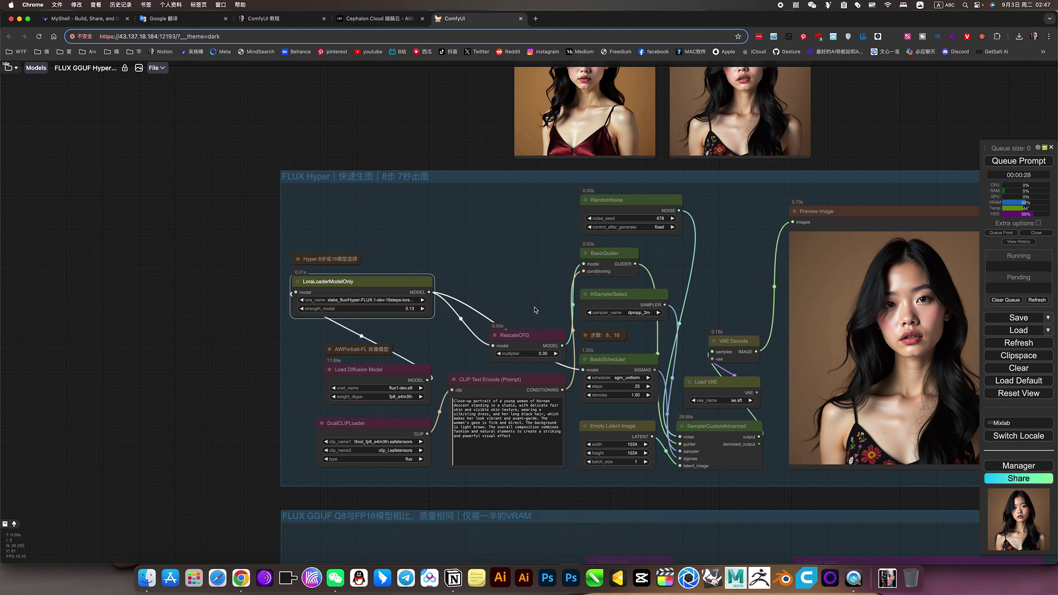
# Step: Set the BasicScheduler node's steps to 16 and queue the workflow
pyautogui.click(635, 386)
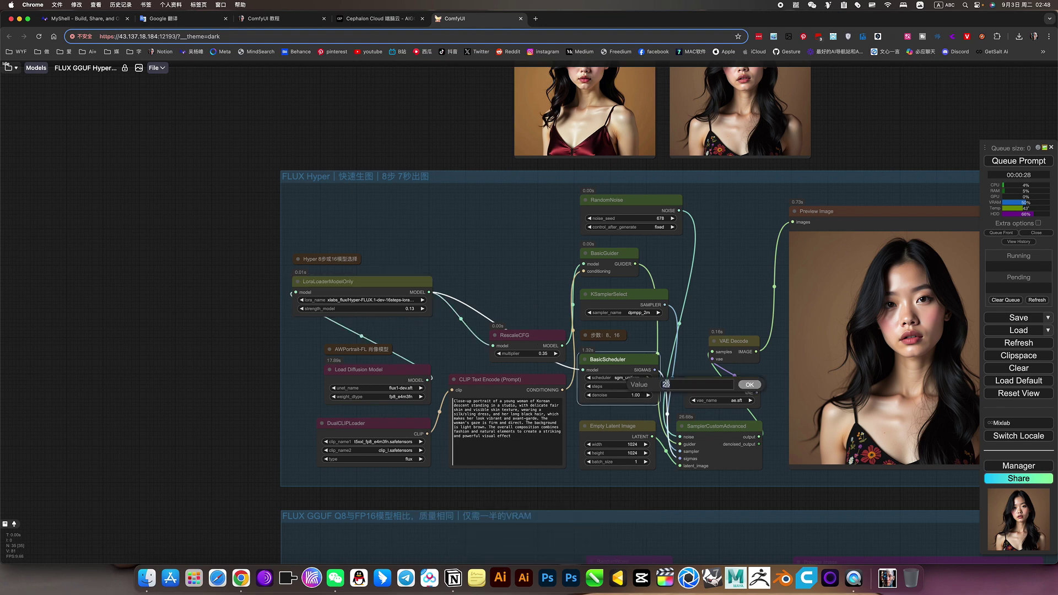
pyautogui.press('Return')
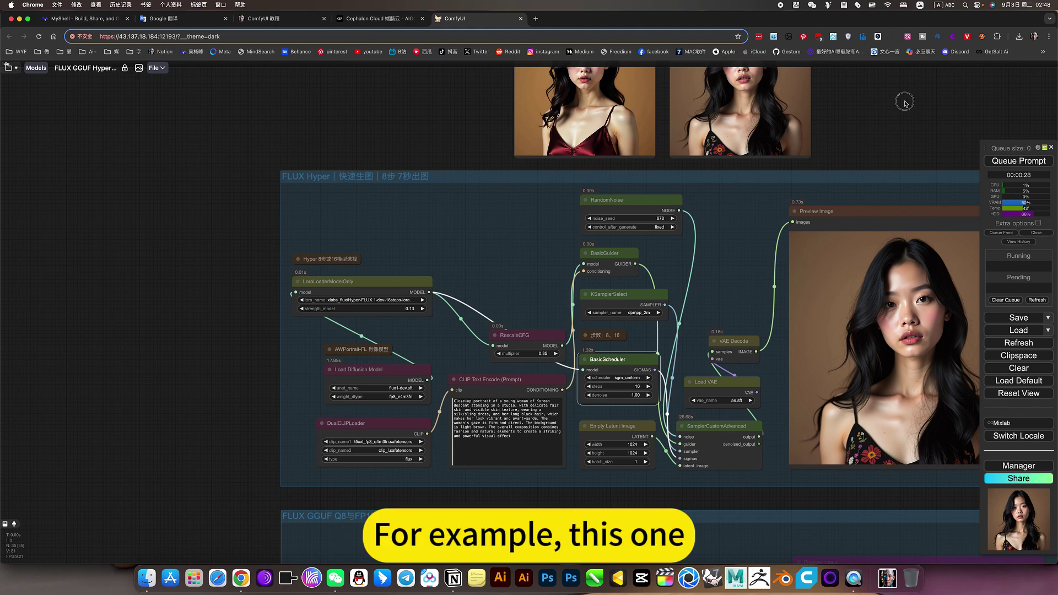
pyautogui.hscroll(2, 904, 101)
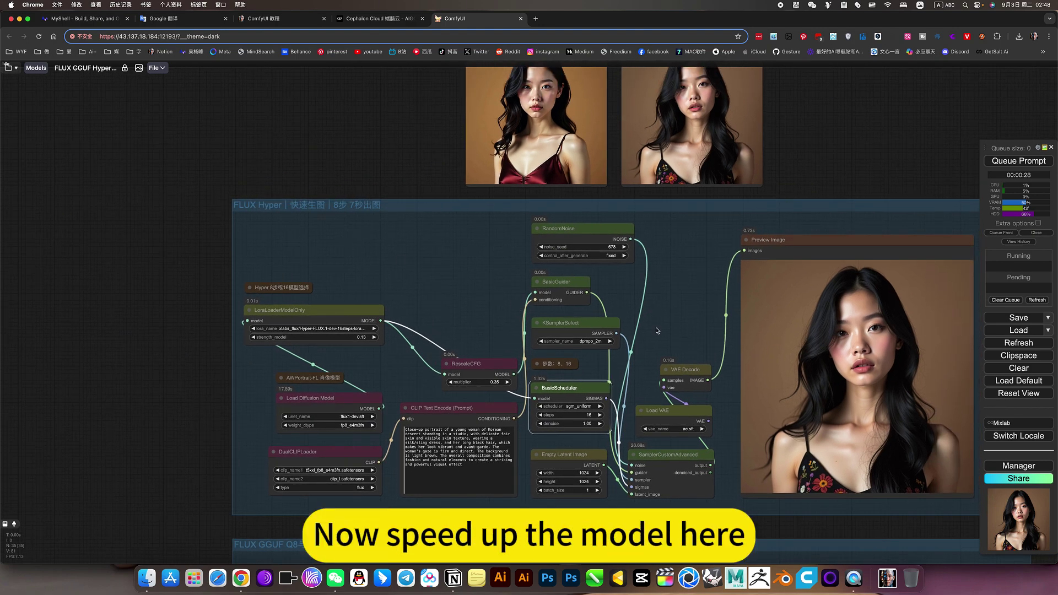
pyautogui.scroll(3, 820, 145)
pyautogui.scroll(6, 498, 188)
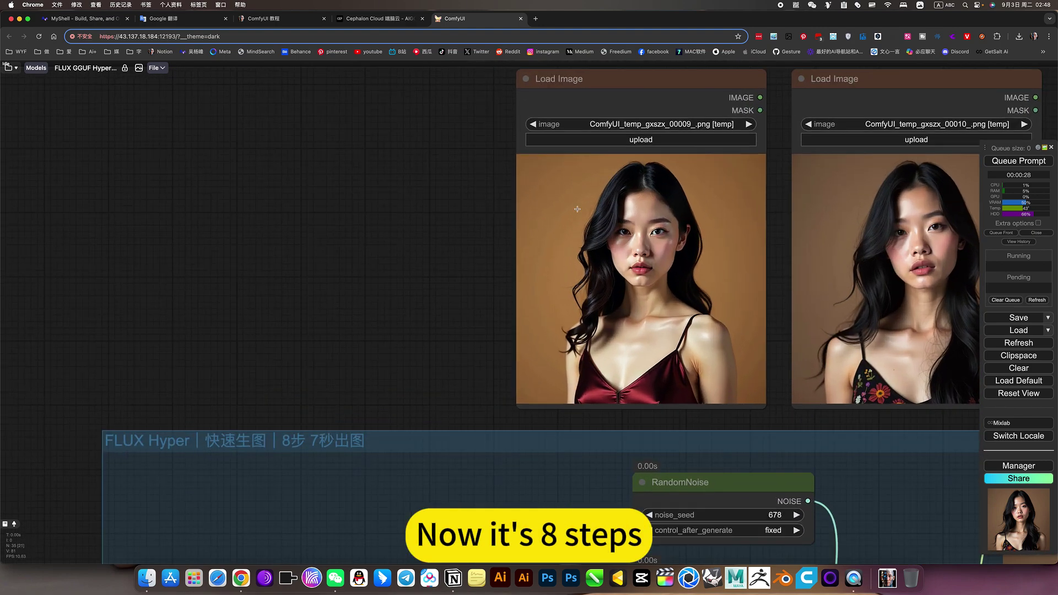
pyautogui.scroll(-7, 602, 281)
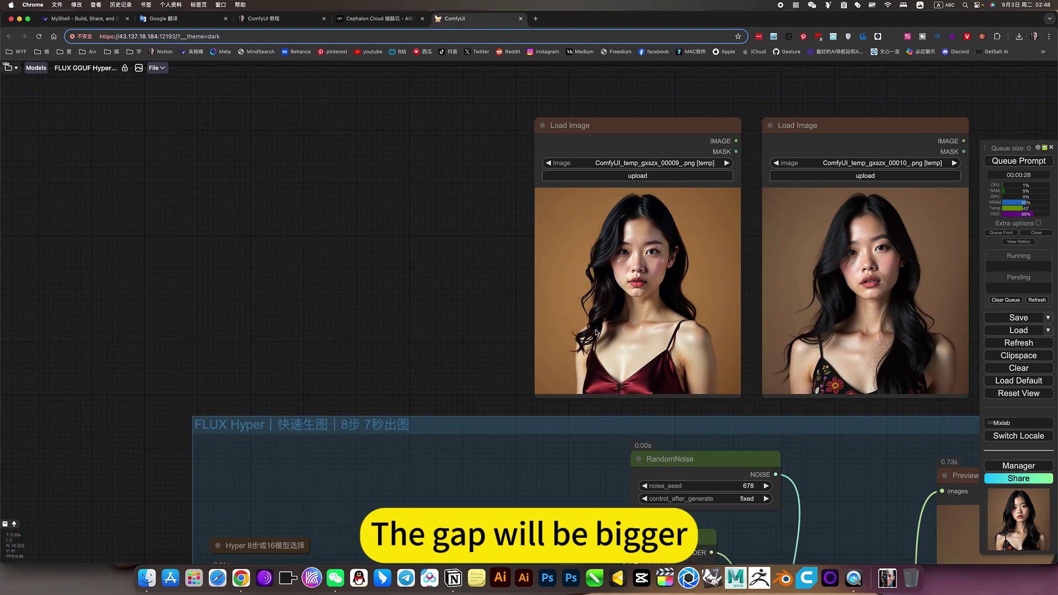
pyautogui.moveTo(394, 283); pyautogui.dragTo(197, 122)
pyautogui.hotkey('ctrl', 'Return')
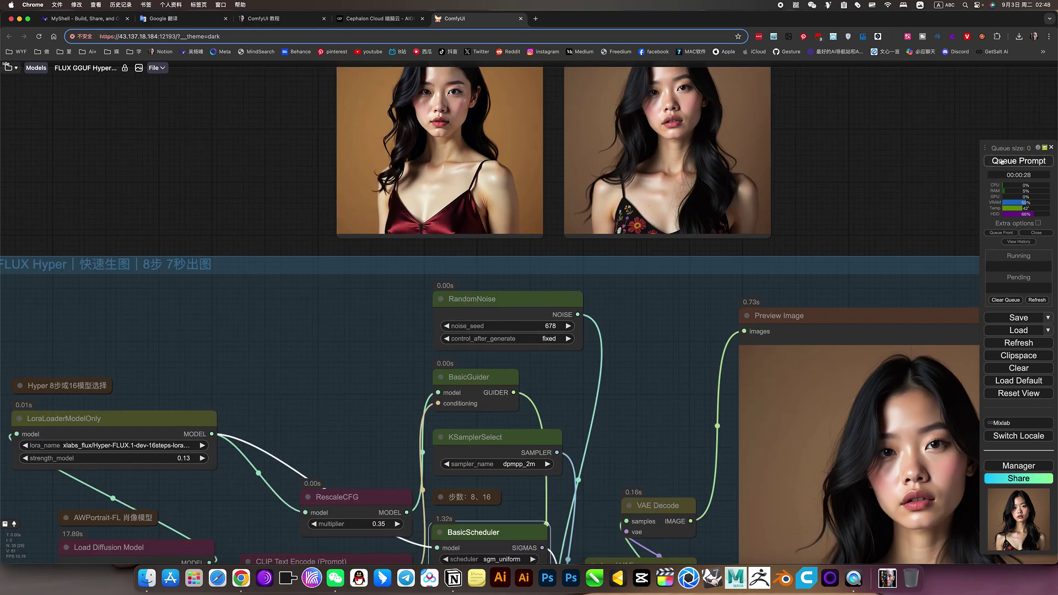
# Step: Follow the 16-step Hyper run, reviewing the LoRA and step settings, the SamplerCustomAdvanced progress and the Preview Image output
pyautogui.moveTo(710, 452); pyautogui.dragTo(526, 309)
pyautogui.scroll(-3, 473, 347)
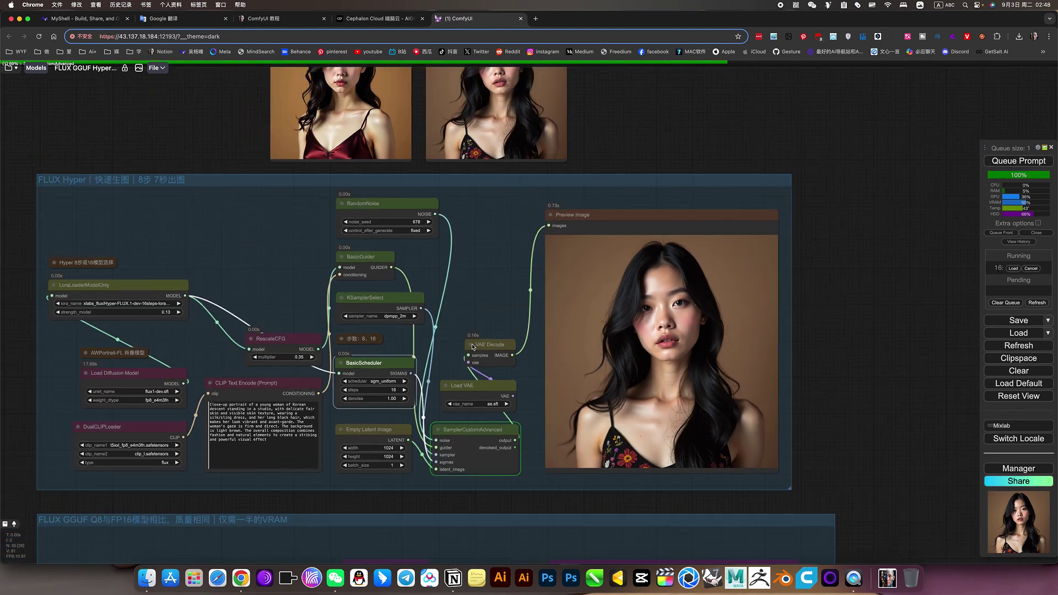
pyautogui.scroll(5, 106, 312)
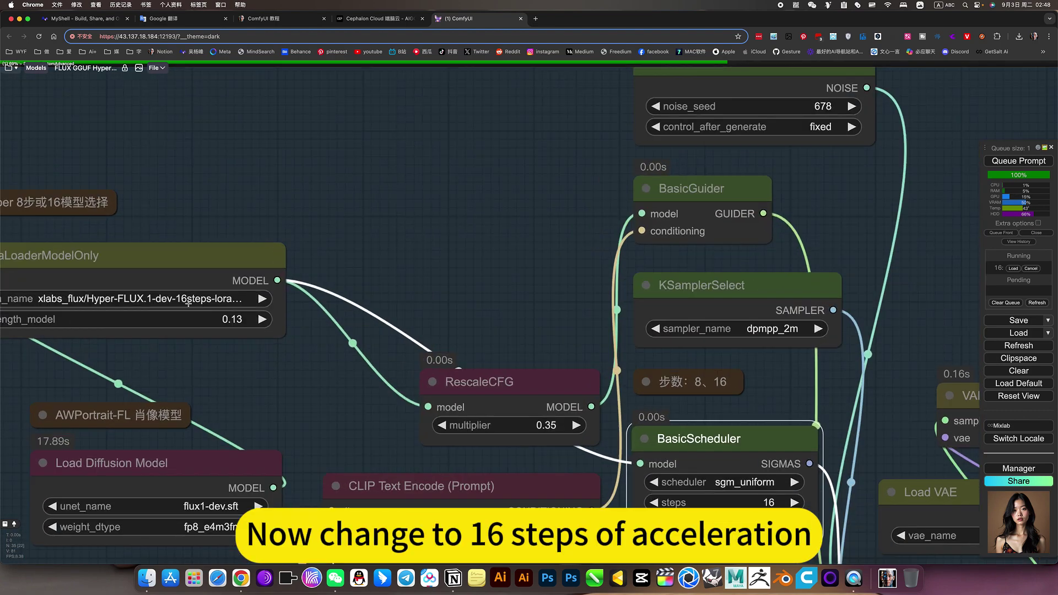
pyautogui.scroll(-5, 317, 324)
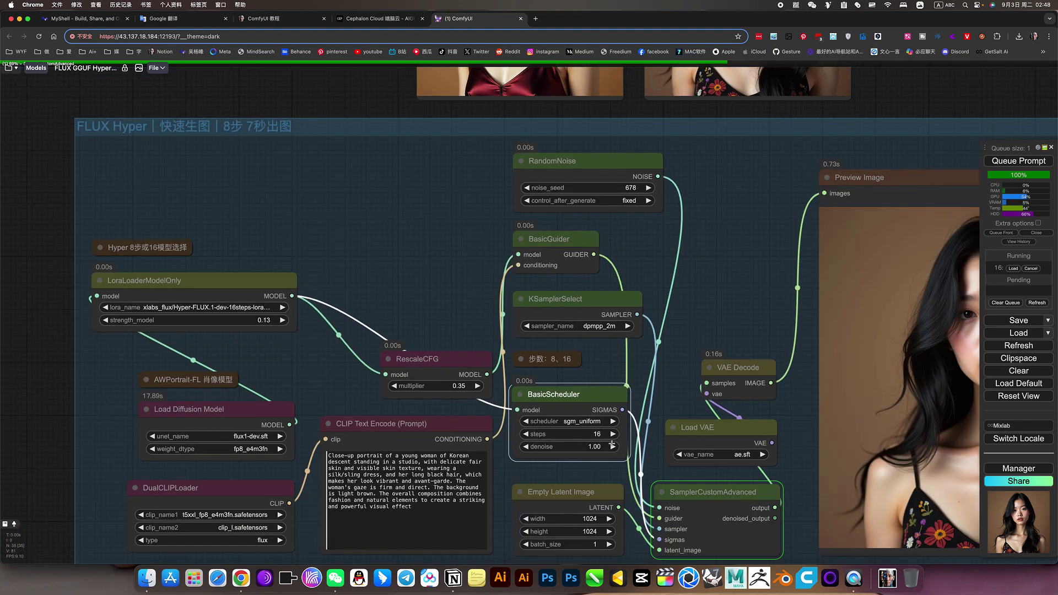
pyautogui.scroll(-5, 614, 311)
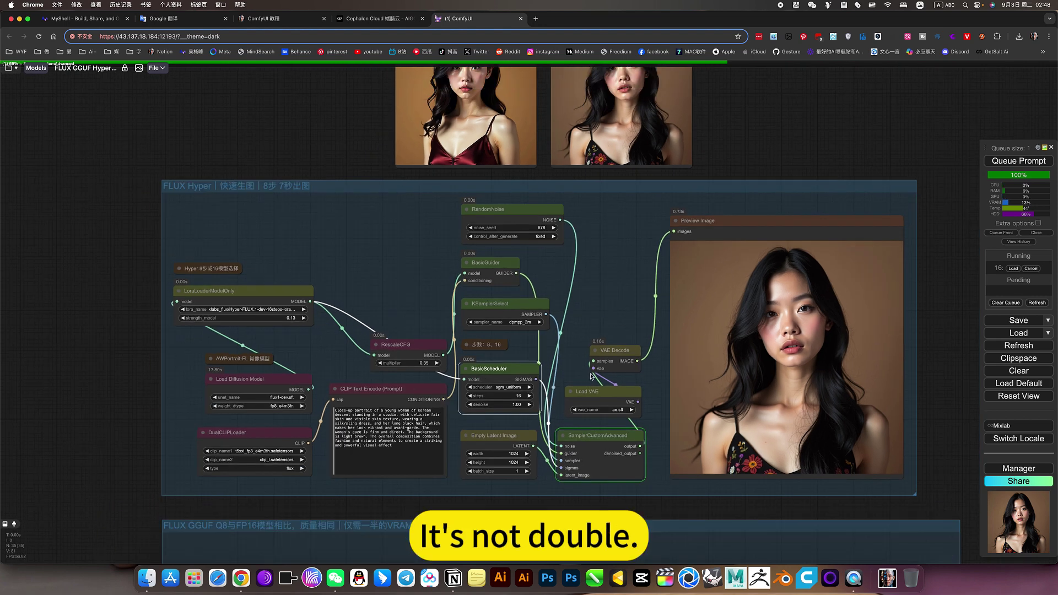
pyautogui.moveTo(760, 131); pyautogui.dragTo(719, 153)
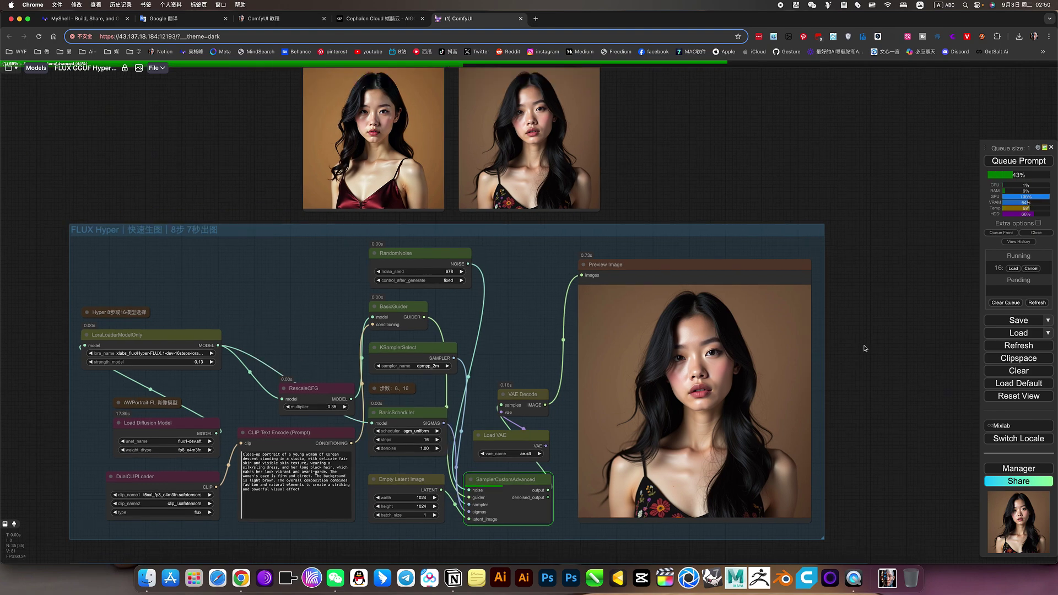
pyautogui.moveTo(865, 348); pyautogui.dragTo(960, 340)
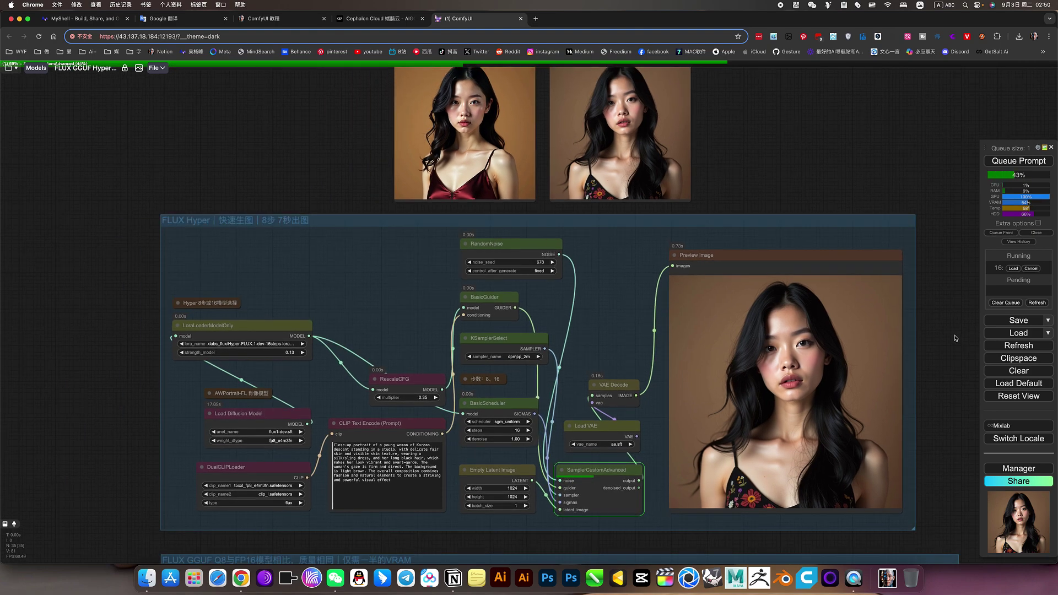
pyautogui.scroll(2, 623, 525)
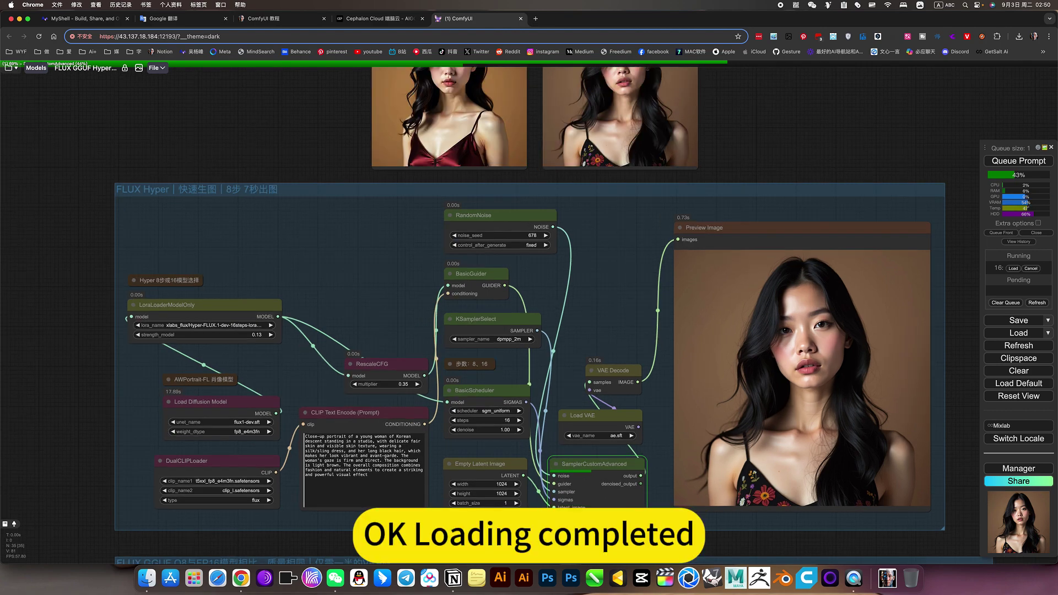
pyautogui.scroll(5, 595, 480)
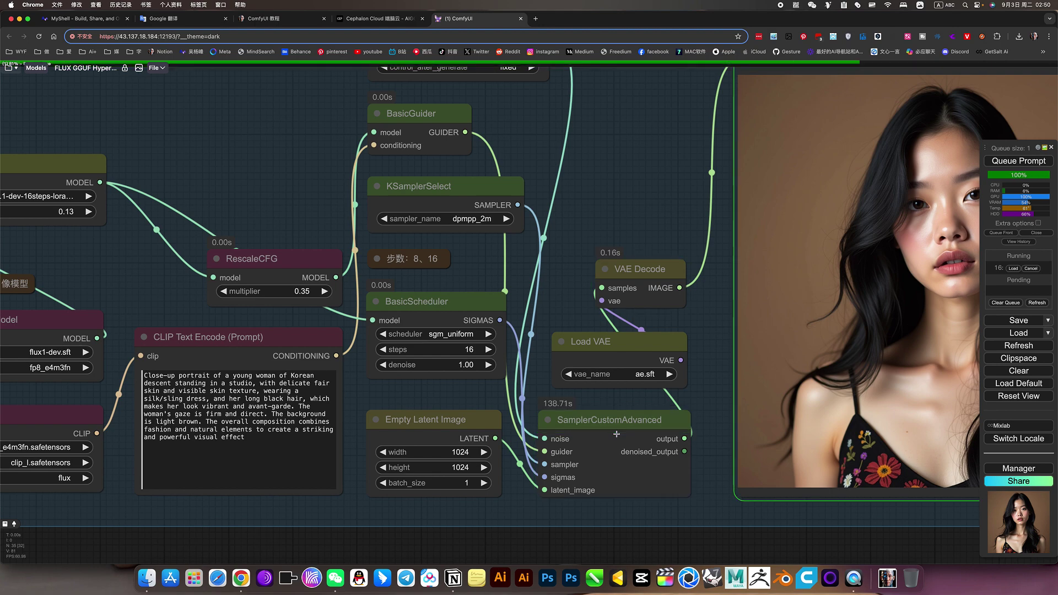
pyautogui.scroll(-8, 711, 465)
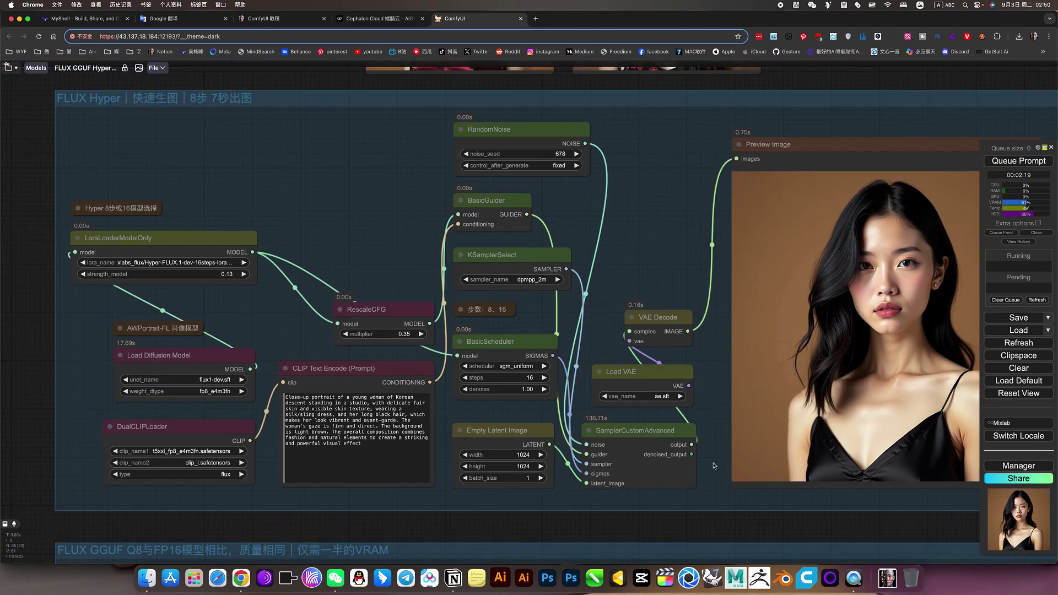
# Step: Copy the 16-step portrait from Preview Image through Clipspace and paste it into the first Load Image node
pyautogui.scroll(-2, 714, 466)
pyautogui.hscroll(2, 804, 263)
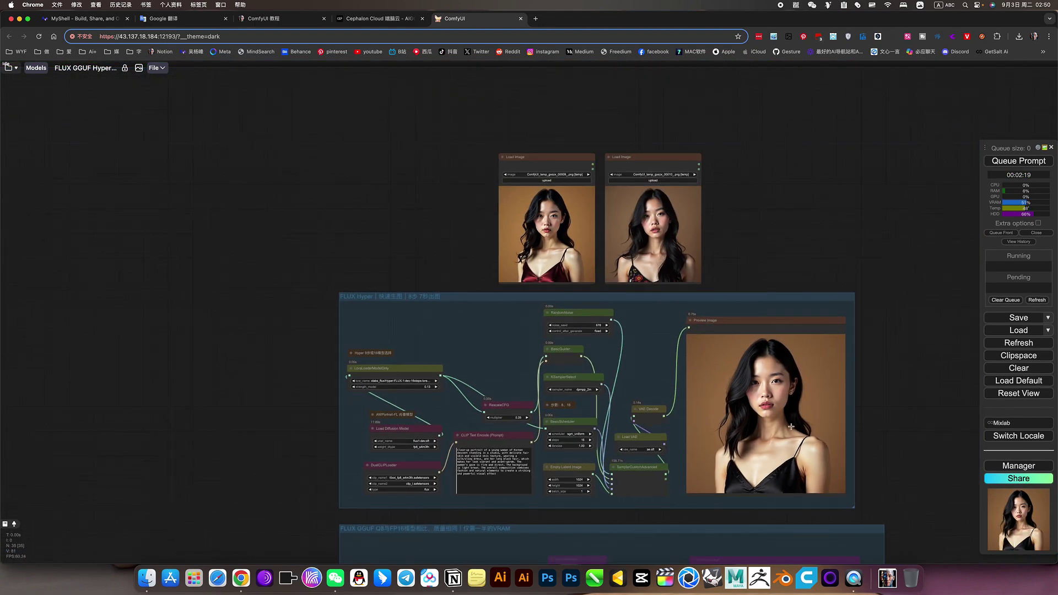
pyautogui.scroll(2, 796, 430)
pyautogui.scroll(2, 796, 429)
pyautogui.rightClick(738, 381)
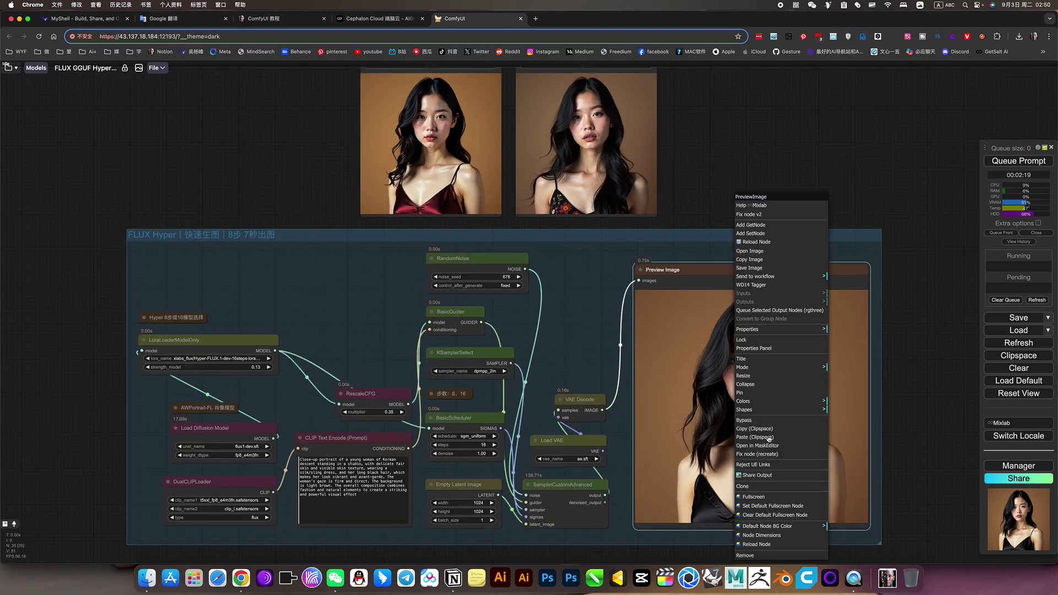
pyautogui.moveTo(715, 197); pyautogui.dragTo(780, 259)
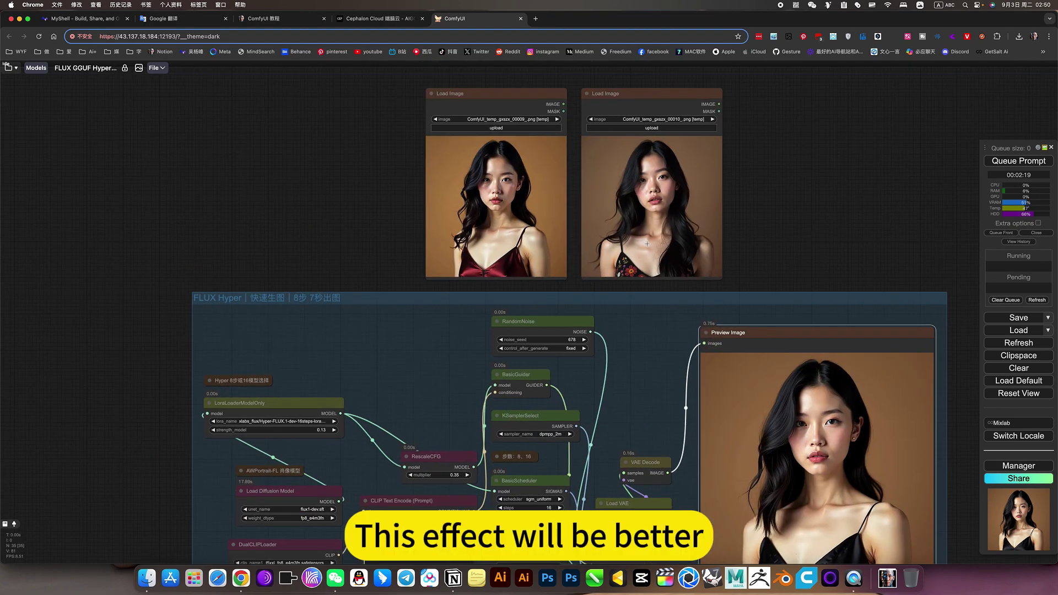
pyautogui.rightClick(483, 211)
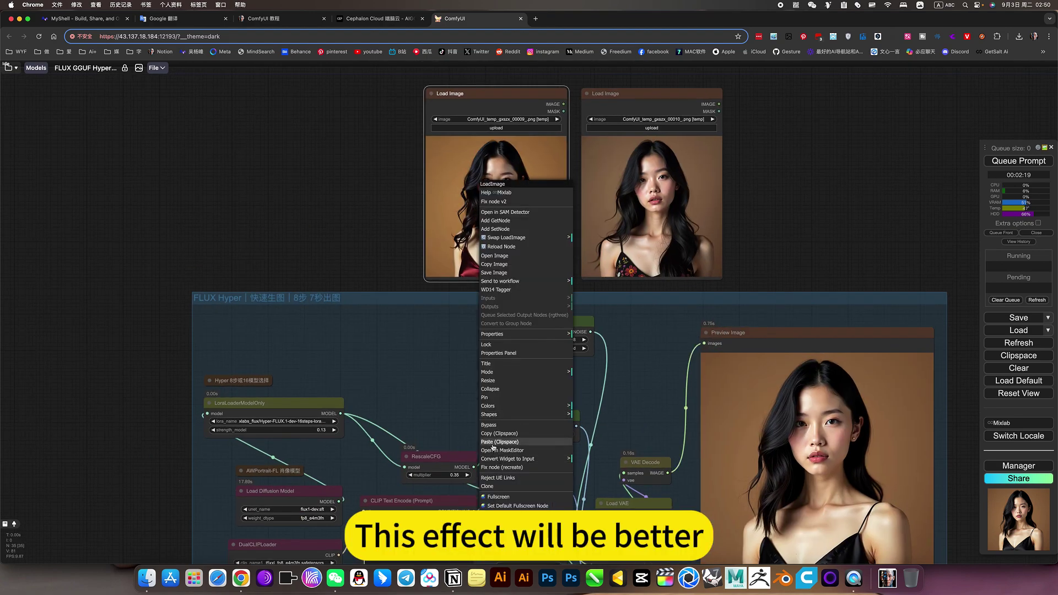
pyautogui.click(495, 442)
# Step: Compare the 16-step Hyper portrait with the 25-step flux1-dev portrait, examining facial and skin detail in both Load Image nodes
pyautogui.moveTo(831, 242); pyautogui.dragTo(778, 200)
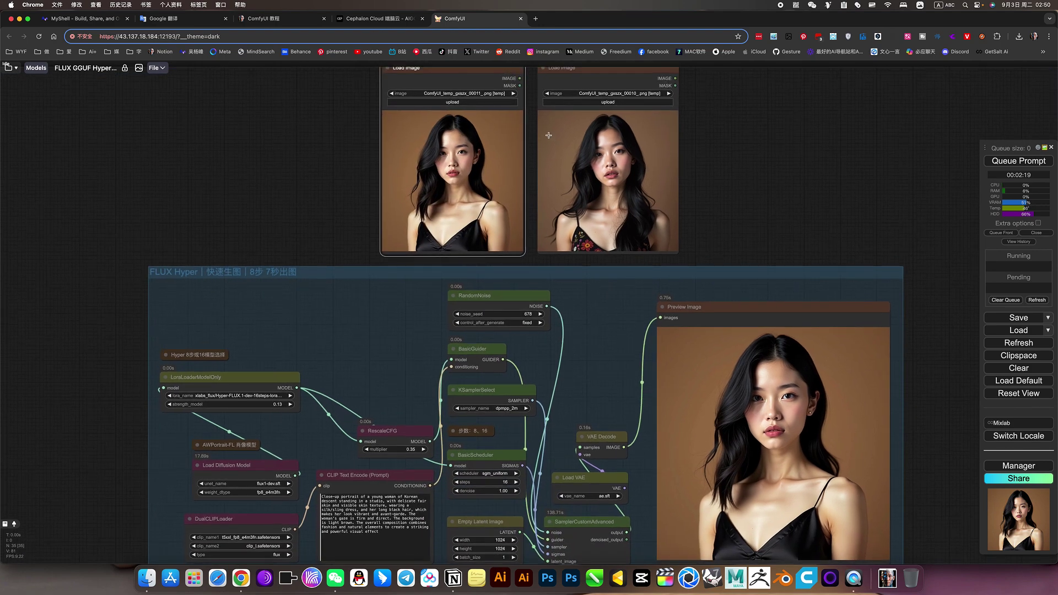
pyautogui.scroll(10, 451, 115)
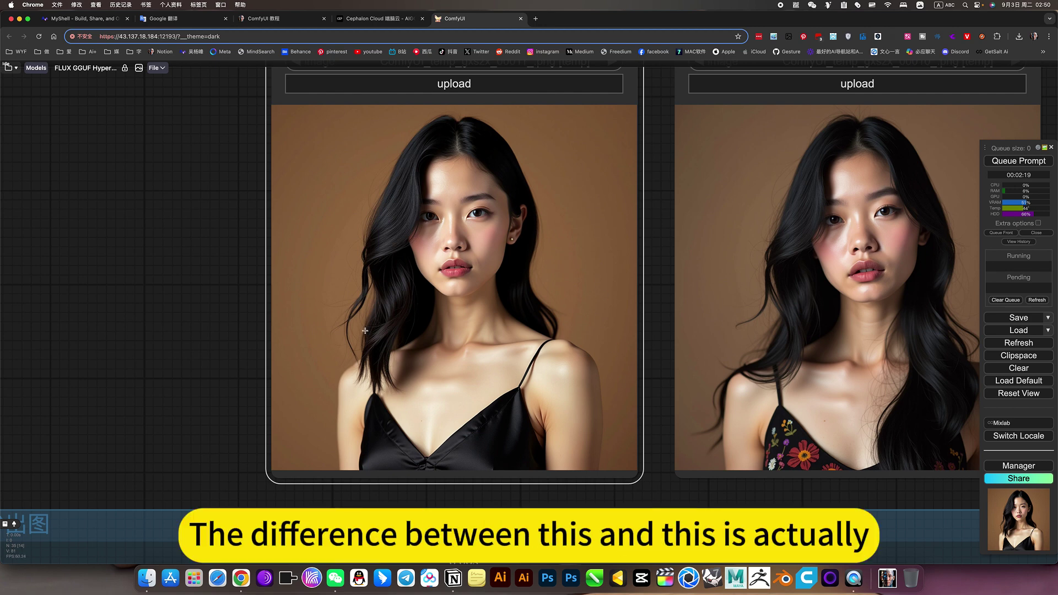
pyautogui.scroll(9, 415, 260)
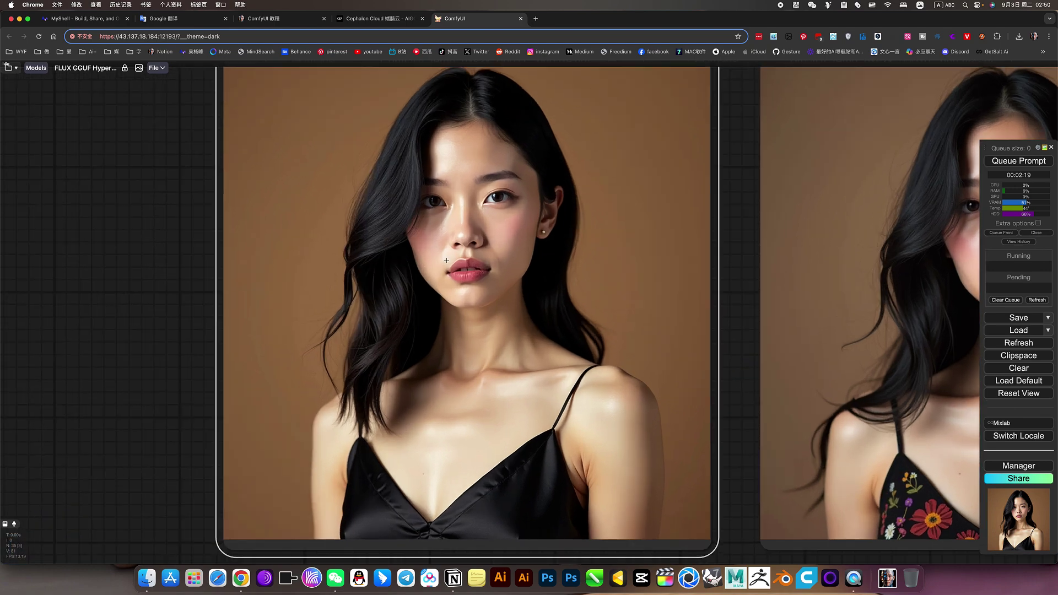
pyautogui.scroll(-9, 466, 260)
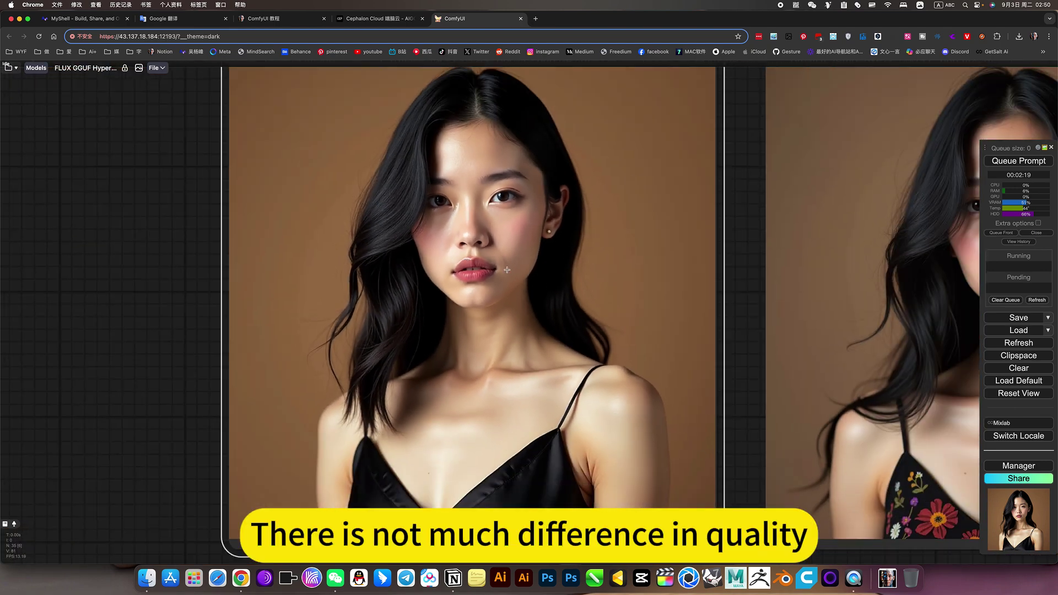
pyautogui.moveTo(730, 300); pyautogui.dragTo(319, 304)
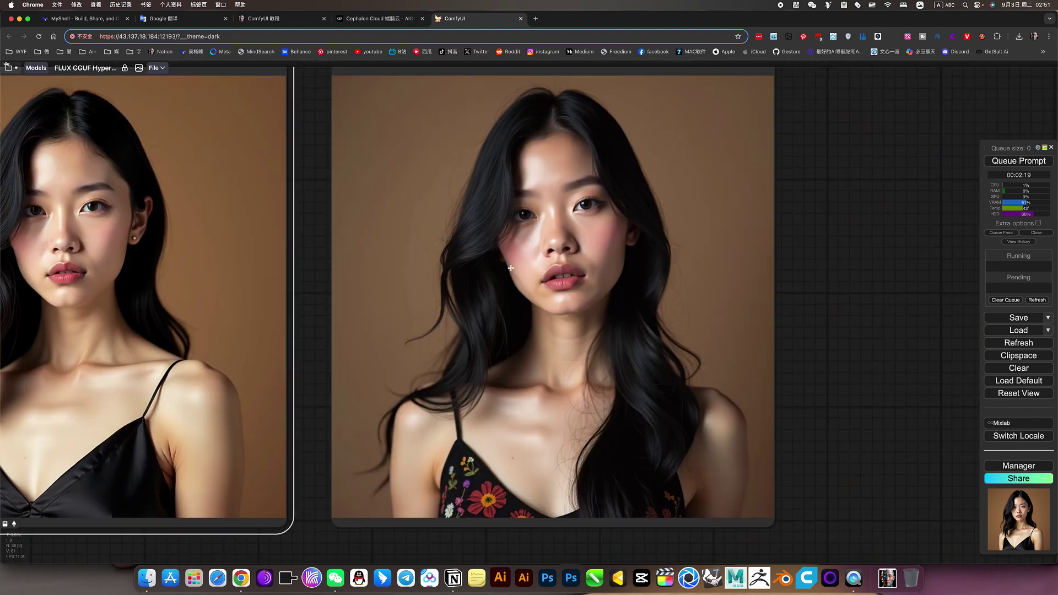
pyautogui.scroll(10, 584, 282)
pyautogui.scroll(-10, 584, 282)
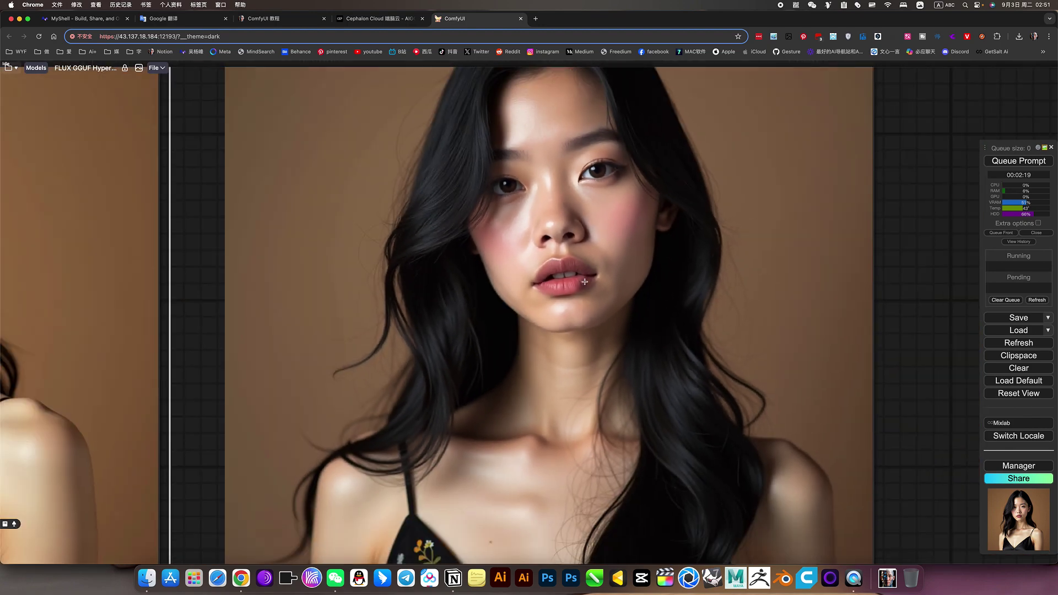
pyautogui.scroll(-3, 741, 320)
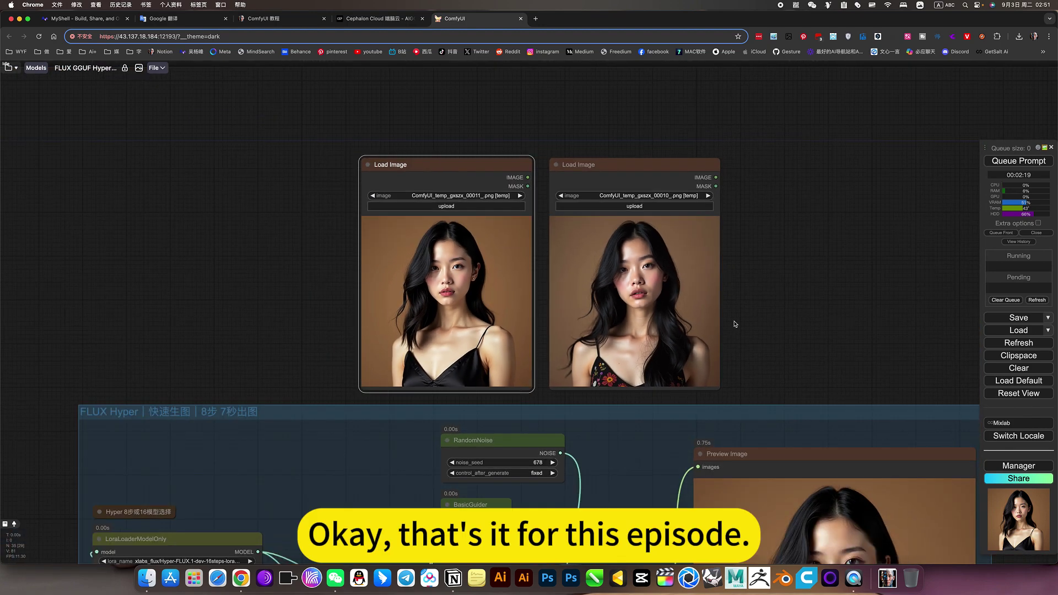
pyautogui.scroll(5, 782, 286)
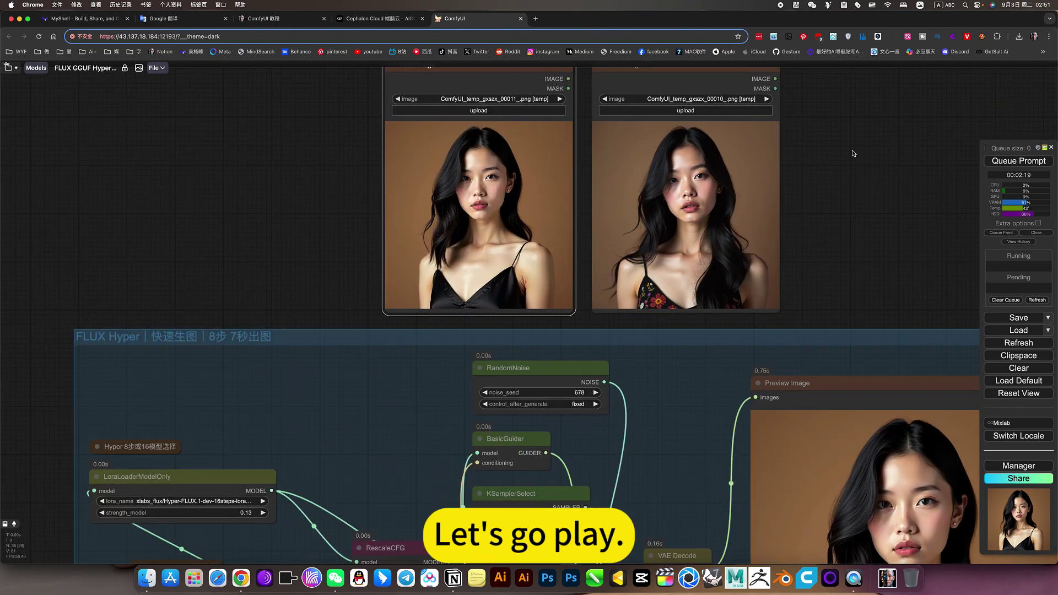